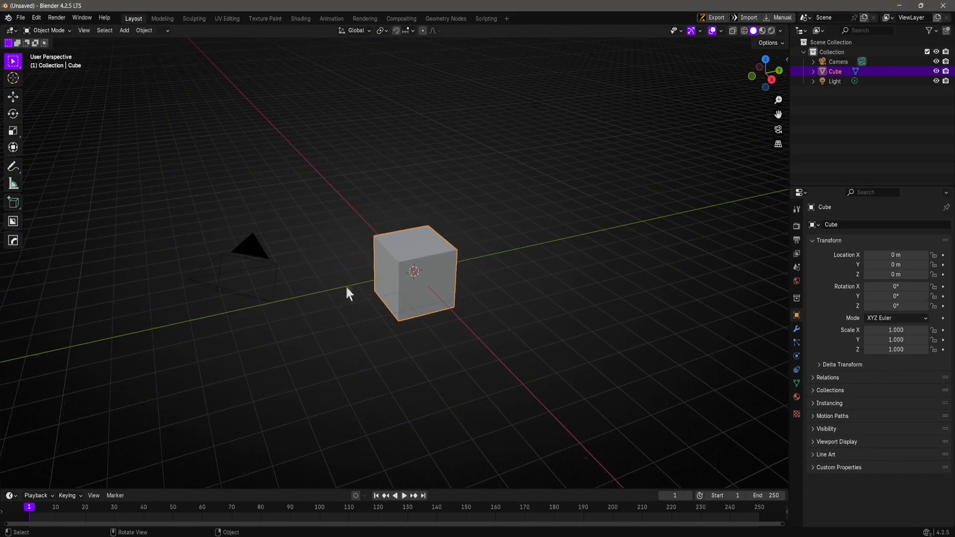
- Delete all the default scene objects, including the camera, cube and light
{"action": "middle_click_drag", "start_coordinate": [346, 287], "coordinate": [175, 213]}
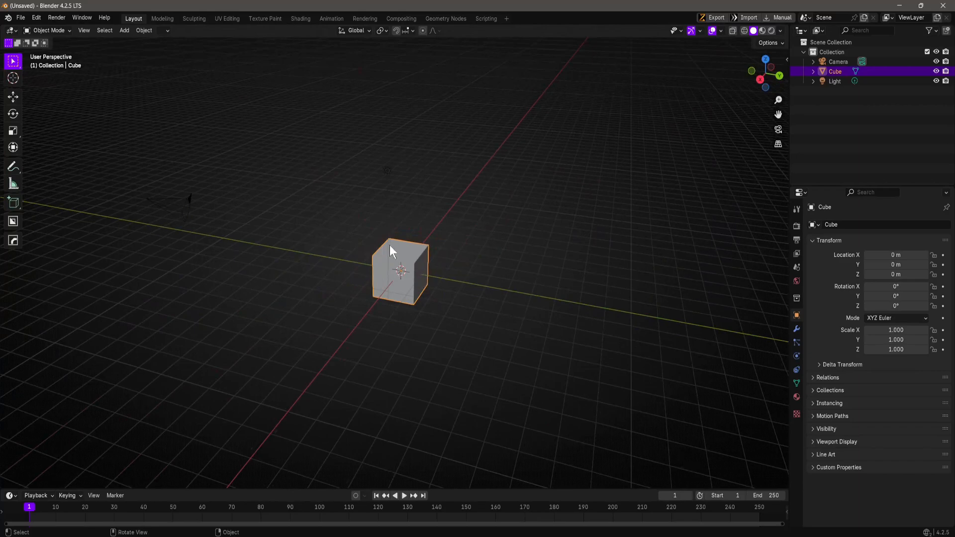
{"action": "left_click", "coordinate": [185, 203]}
{"action": "left_click", "coordinate": [416, 257]}
{"action": "left_click", "coordinate": [387, 172]}
{"action": "middle_click_drag", "start_coordinate": [361, 249], "coordinate": [439, 284]}
{"action": "left_click", "coordinate": [408, 287]}
{"action": "key", "text": "a"}
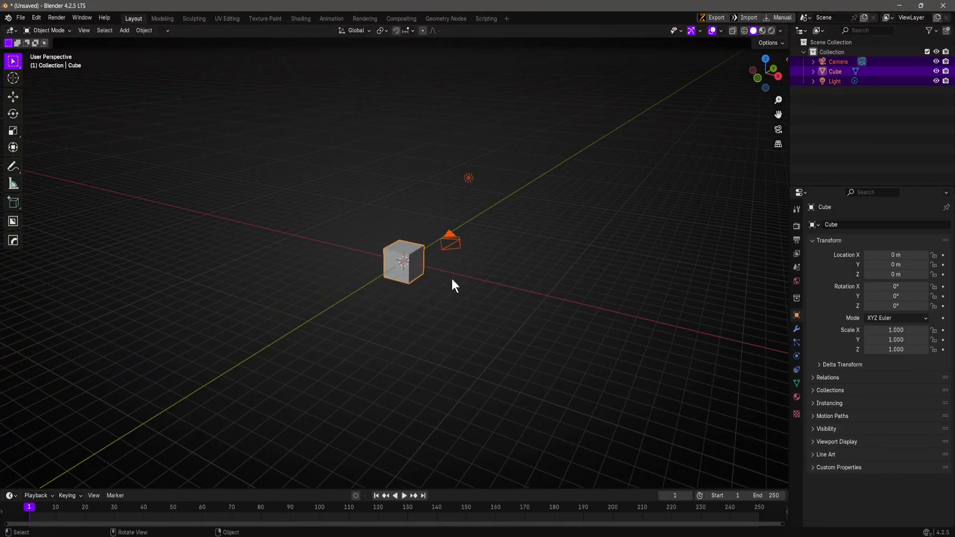
{"action": "key", "text": "x"}
{"action": "left_click", "coordinate": [442, 278]}
{"action": "scroll", "coordinate": [450, 281], "scroll_direction": "up", "scroll_amount": 2}
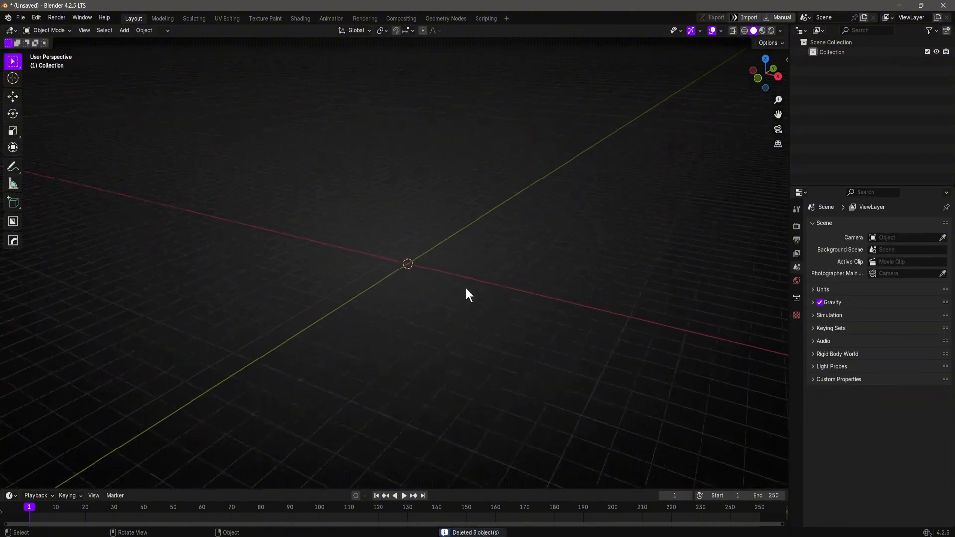
- Turn on the Screencast Keys overlay in the viewport
{"action": "key", "text": "n"}
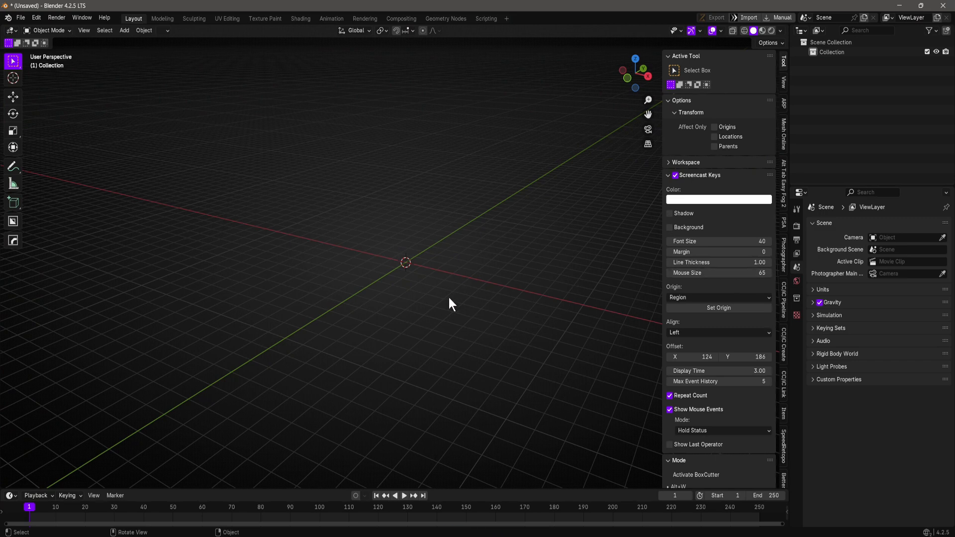
{"action": "key", "text": "n"}
{"action": "scroll", "coordinate": [369, 275], "scroll_direction": "up", "scroll_amount": 2}
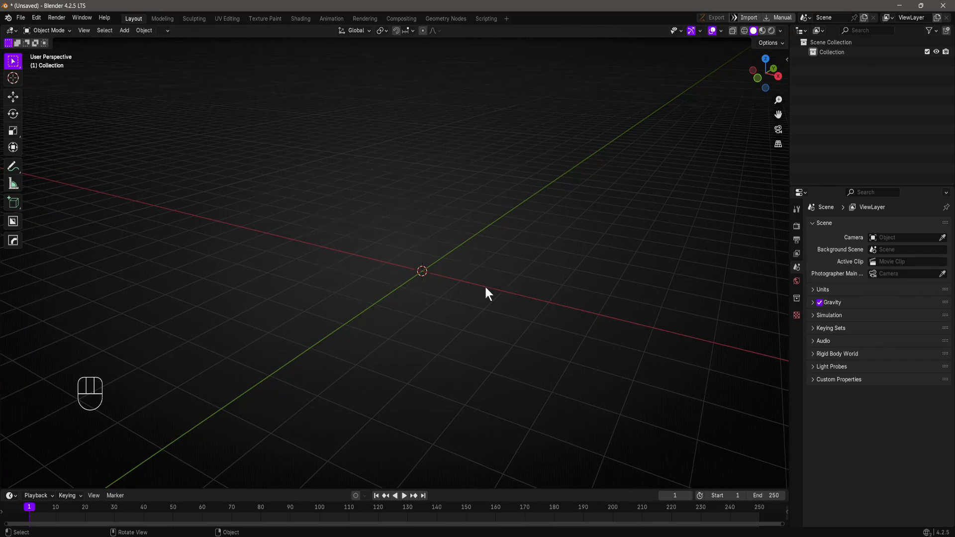
- Add a mesh cylinder at the world origin while looking from the top view
{"action": "key", "text": "KP_7"}
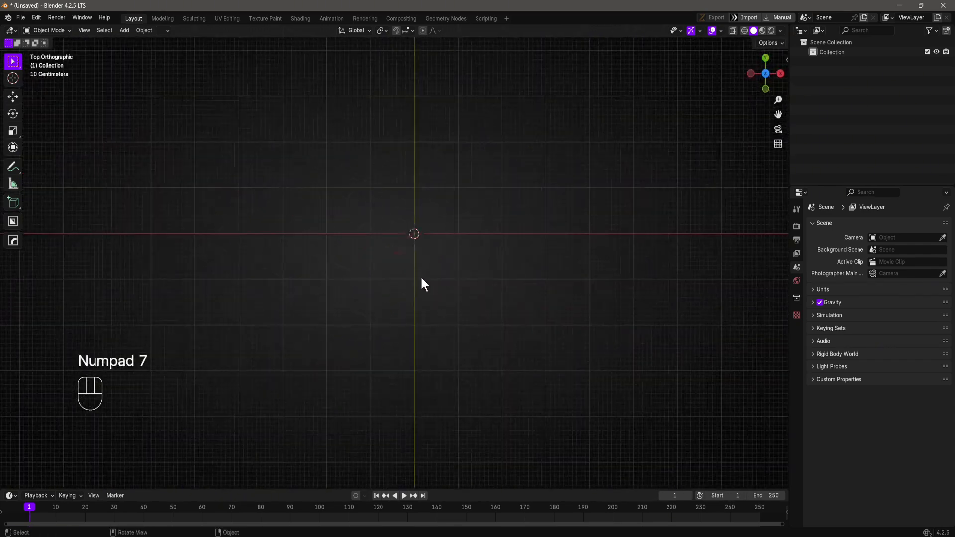
{"action": "key", "text": "shift+a"}
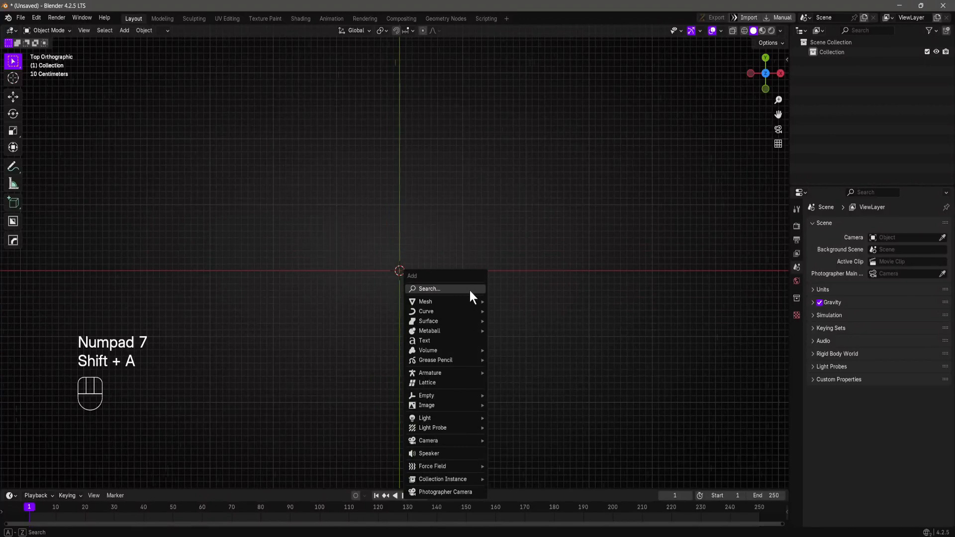
{"action": "mouse_move", "coordinate": [461, 300]}
{"action": "left_click", "coordinate": [508, 359]}
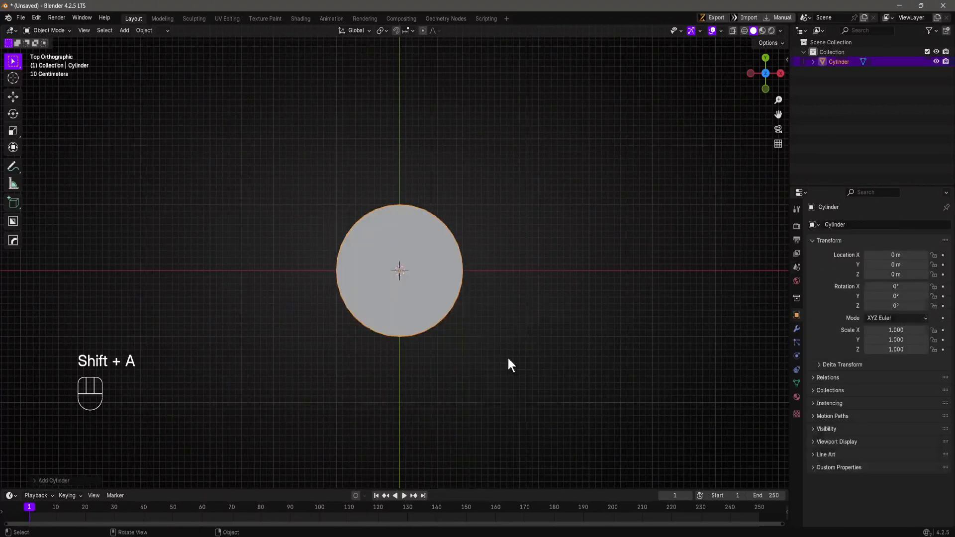
- Set the new cylinder's vertex count to 15
{"action": "left_click", "coordinate": [54, 480]}
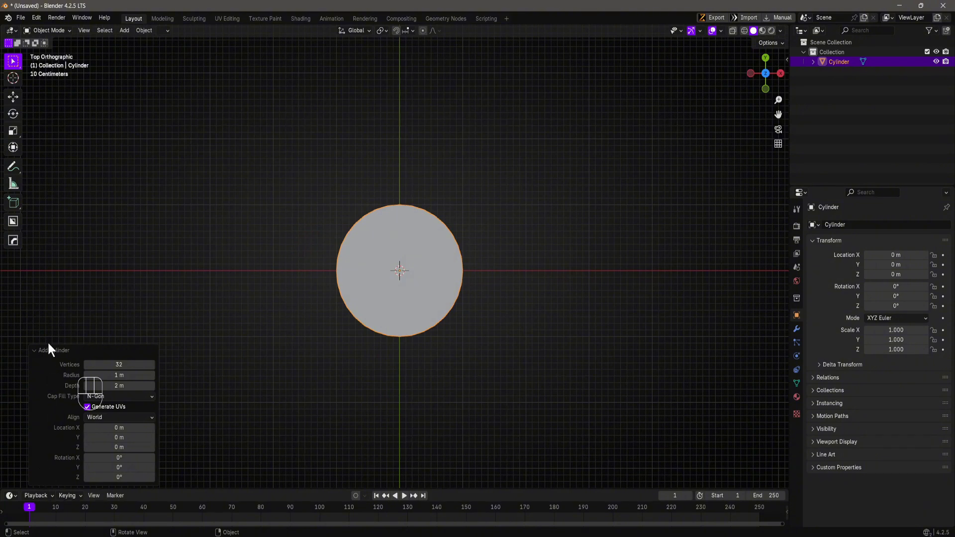
{"action": "left_click", "coordinate": [121, 364]}
{"action": "type", "text": "1"}
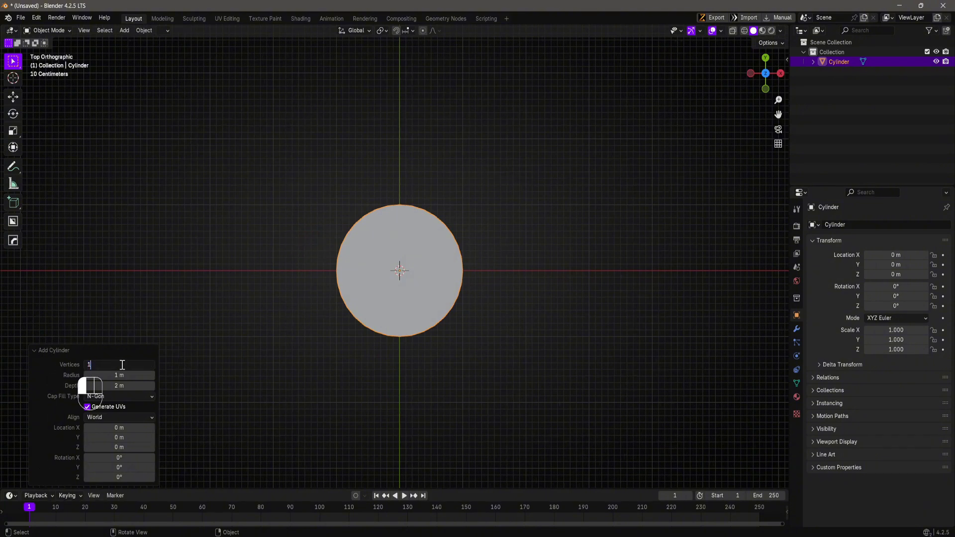
{"action": "type", "text": "6"}
{"action": "key", "text": "Return"}
{"action": "left_click", "coordinate": [58, 350]}
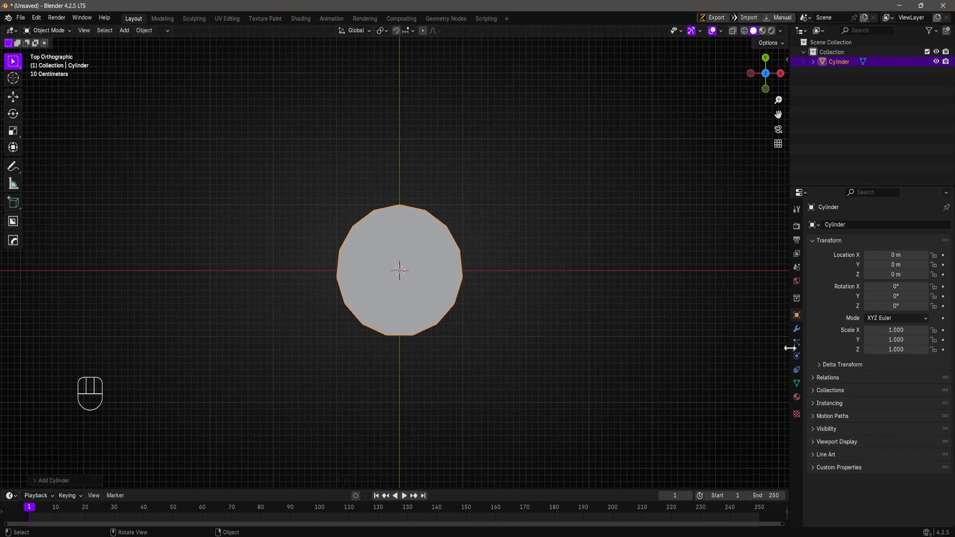
- Add a Displace modifier to the cylinder
{"action": "left_click", "coordinate": [796, 328]}
{"action": "left_click", "coordinate": [841, 227]}
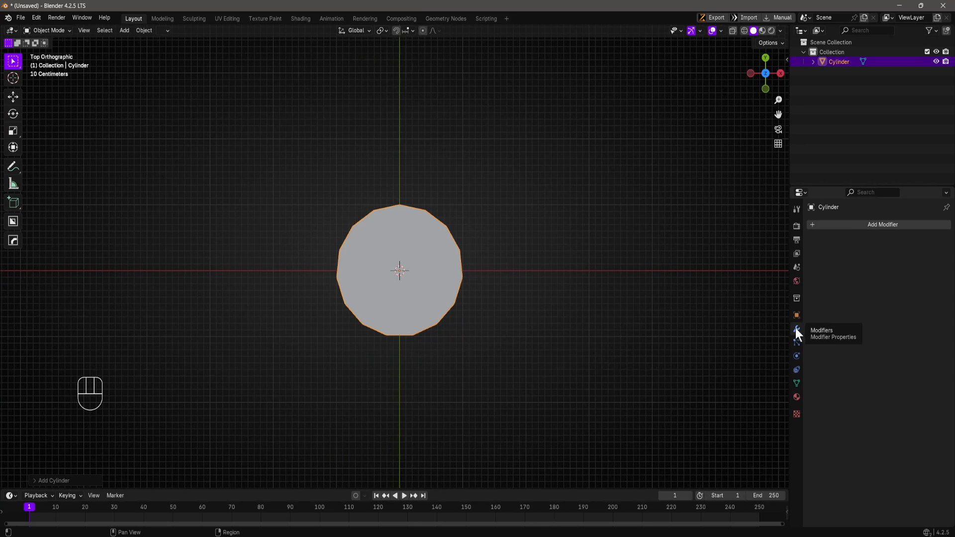
{"action": "left_click", "coordinate": [850, 222]}
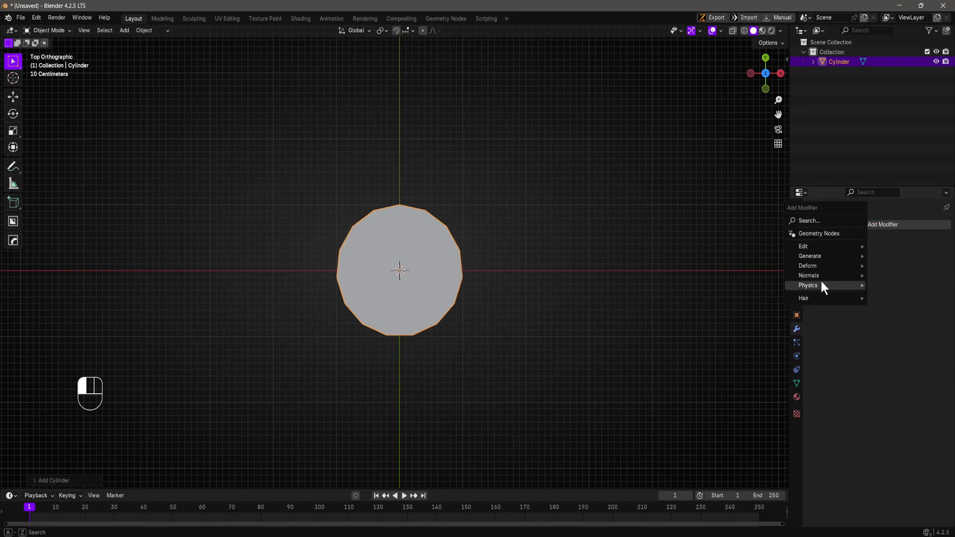
{"action": "mouse_move", "coordinate": [822, 264]}
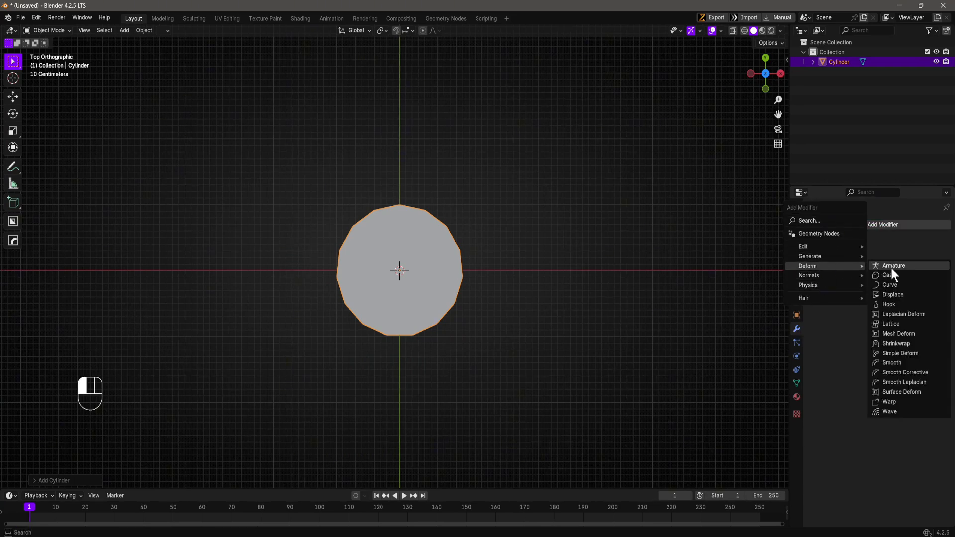
{"action": "left_click", "coordinate": [891, 294]}
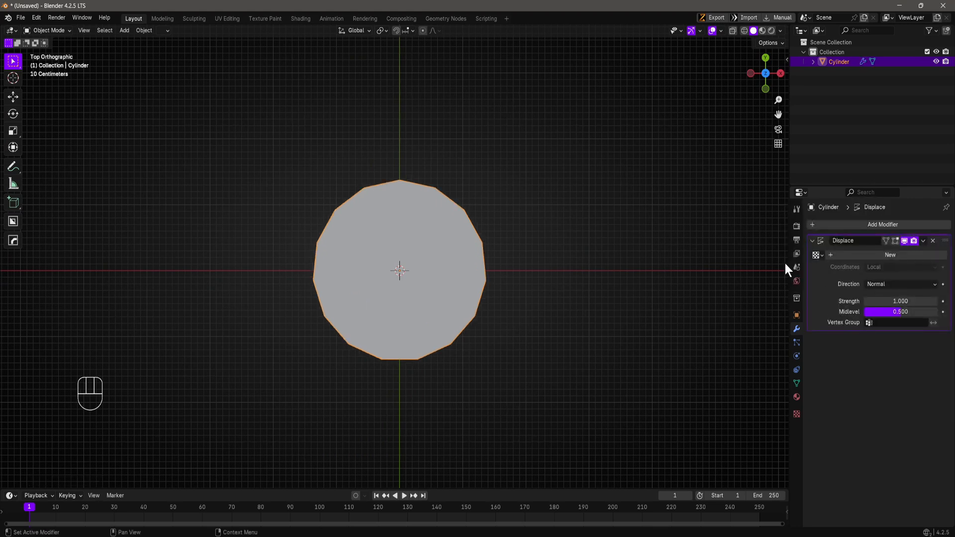
- Set the Displace modifier's direction to X and its strength to 2.5
{"action": "left_click", "coordinate": [880, 281]}
{"action": "left_click", "coordinate": [873, 294]}
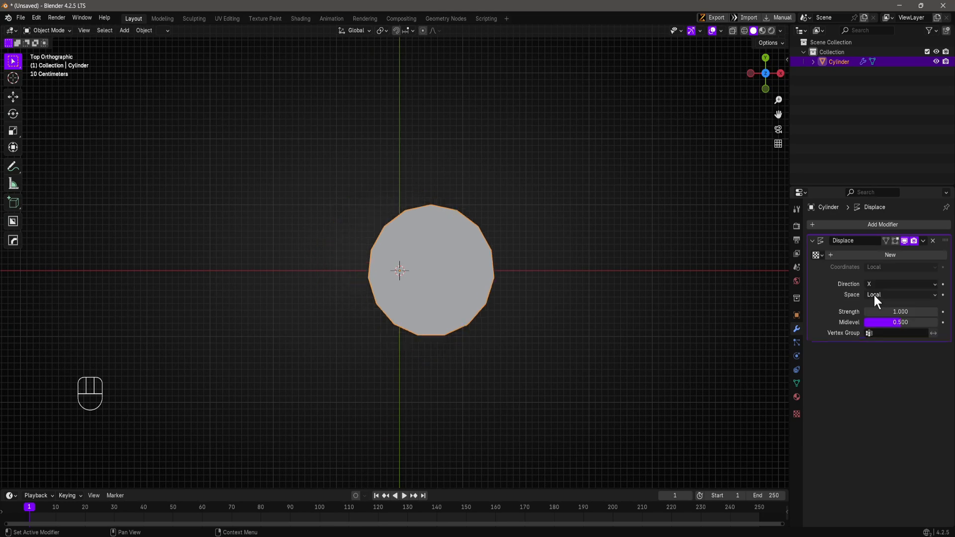
{"action": "left_click", "coordinate": [890, 312]}
{"action": "type", "text": "2.5"}
{"action": "key", "text": "Return"}
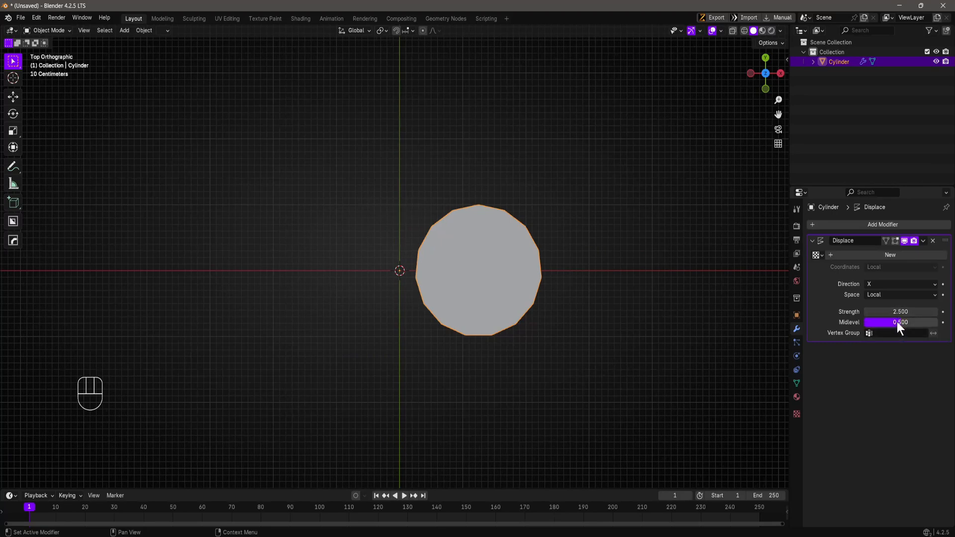
- Try a Displace midlevel of 0 and return it to 0.5
{"action": "left_click_drag", "start_coordinate": [897, 322], "coordinate": [860, 322]}
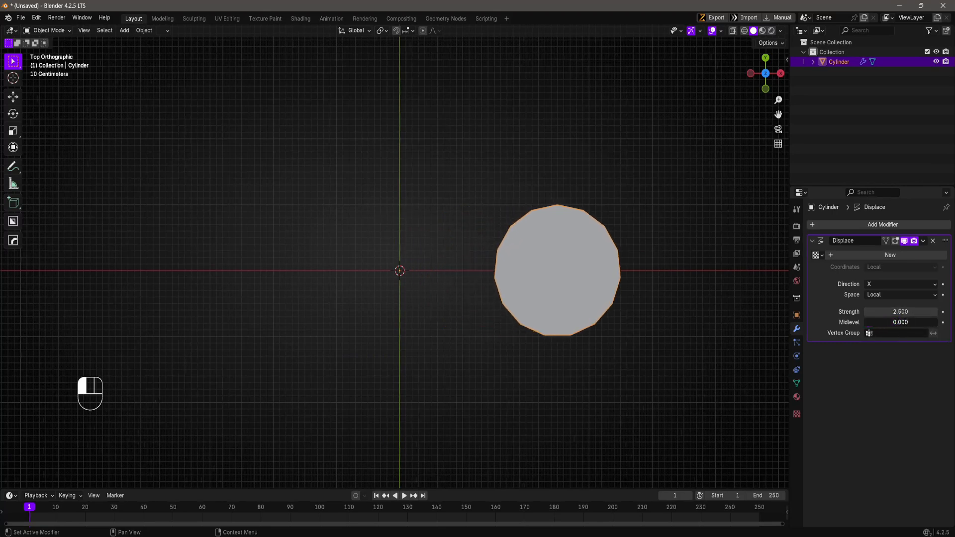
{"action": "left_click", "coordinate": [873, 323]}
{"action": "type", "text": "0.5"}
{"action": "key", "text": "Return"}
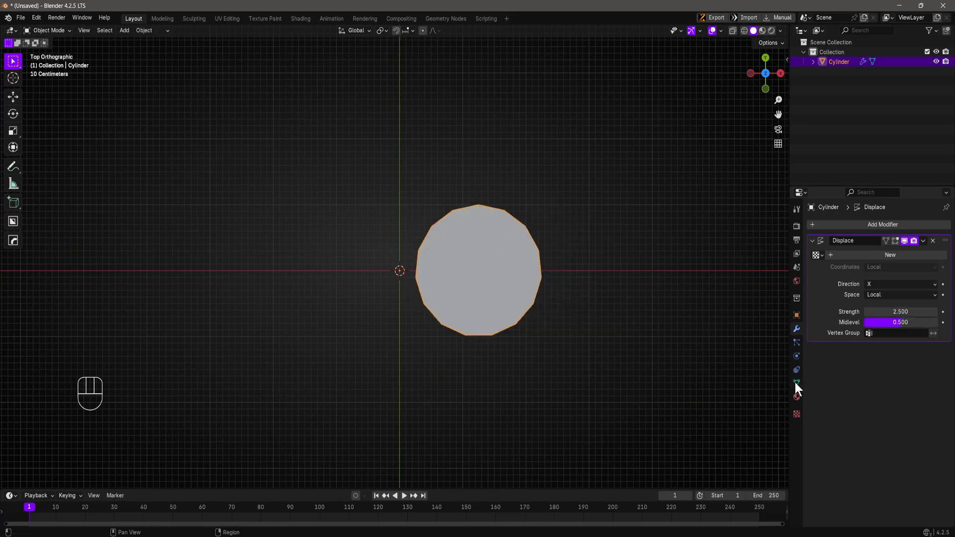
- Set the Displace strength to 2 and lower the midlevel to 0
{"action": "scroll", "coordinate": [526, 334], "scroll_direction": "up", "scroll_amount": 3}
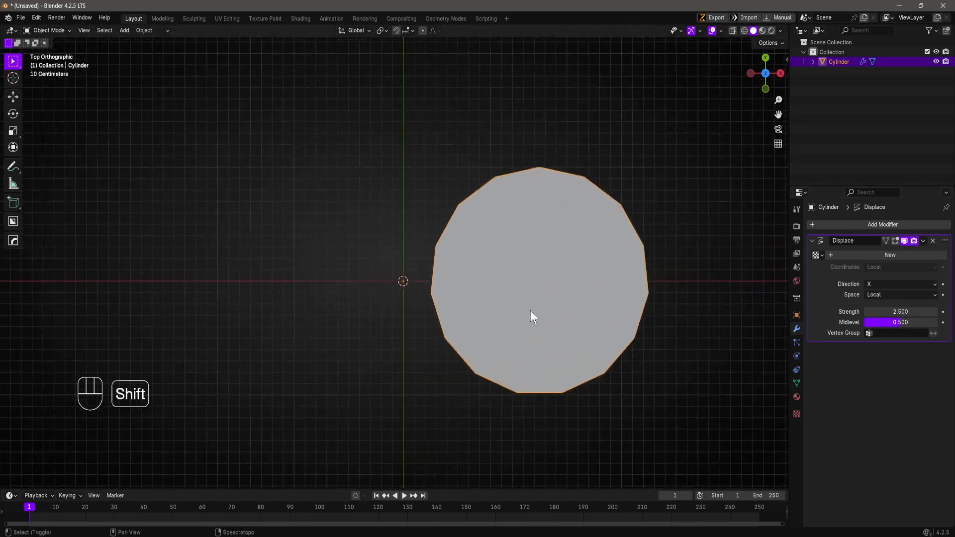
{"action": "left_click", "coordinate": [891, 312]}
{"action": "type", "text": "2"}
{"action": "key", "text": "Return"}
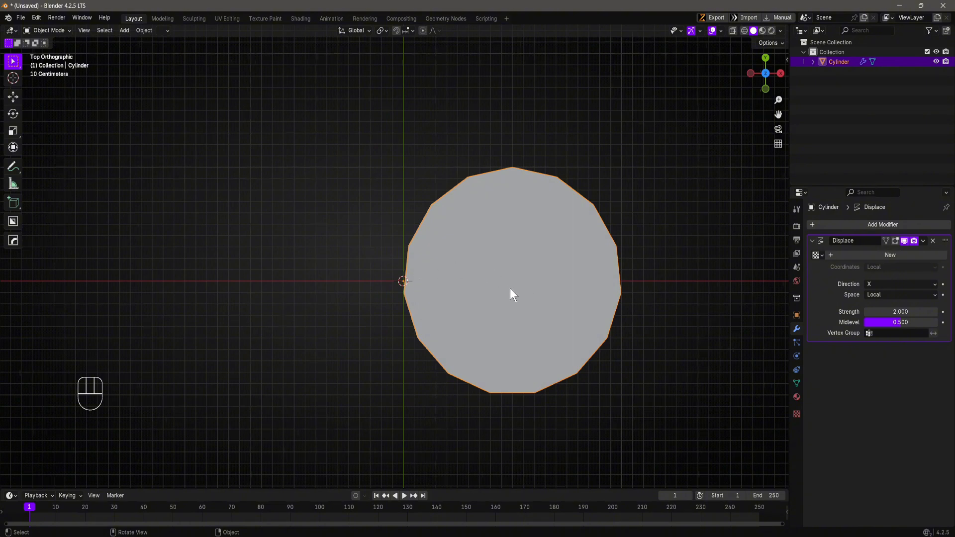
{"action": "left_click_drag", "start_coordinate": [899, 322], "coordinate": [866, 323]}
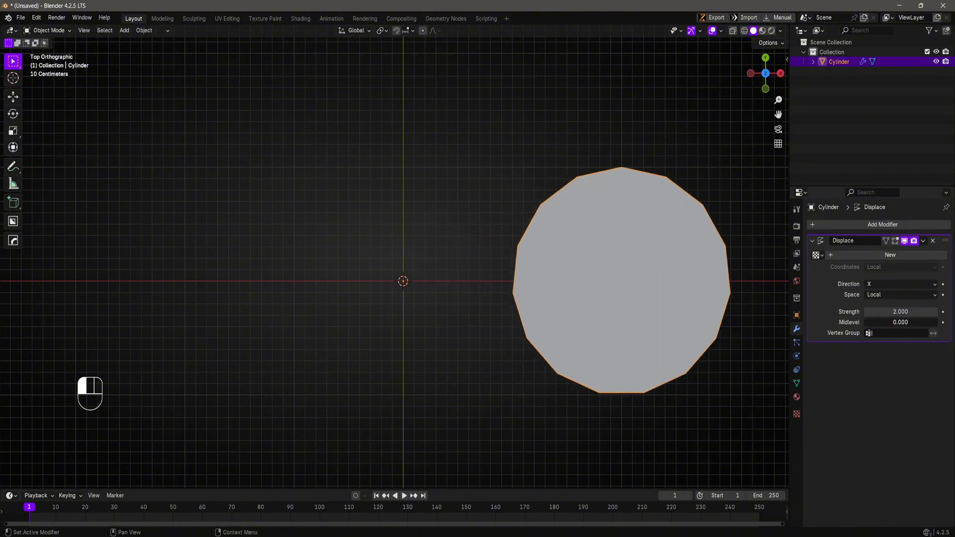
{"action": "middle_click_drag", "start_coordinate": [427, 306], "coordinate": [342, 327], "text": "shift"}
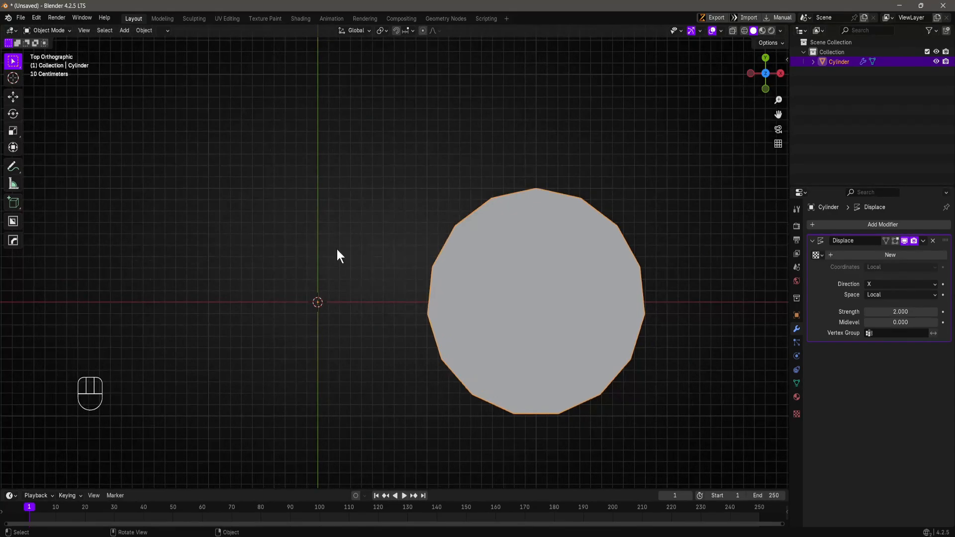
{"action": "scroll", "coordinate": [336, 250], "scroll_direction": "down", "scroll_amount": 1}
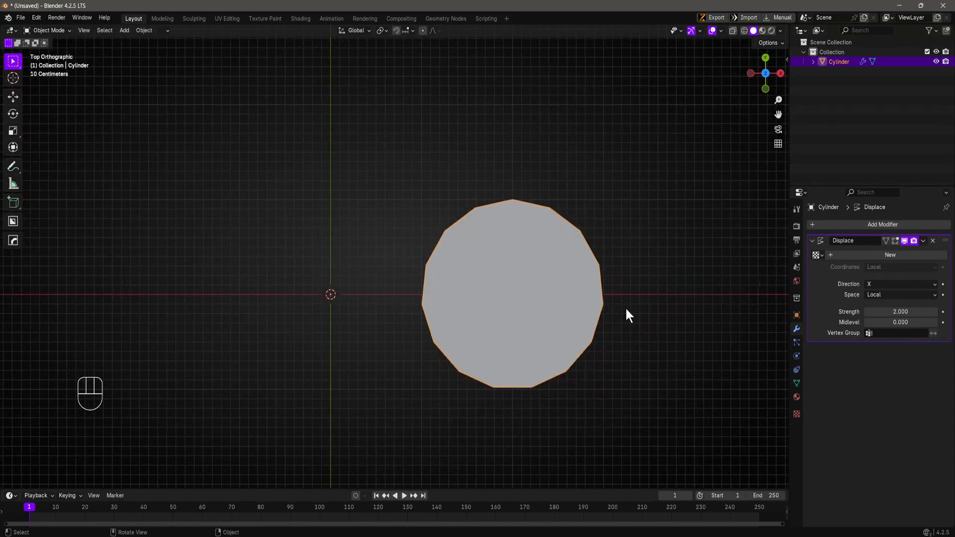
- Hide the Displace modifier in the viewport and mark the cylinder's center with an annotation, erasing the mark again
{"action": "left_click", "coordinate": [904, 240]}
{"action": "middle_click_drag", "start_coordinate": [361, 310], "coordinate": [416, 328], "text": "shift"}
{"action": "key", "text": "d"}
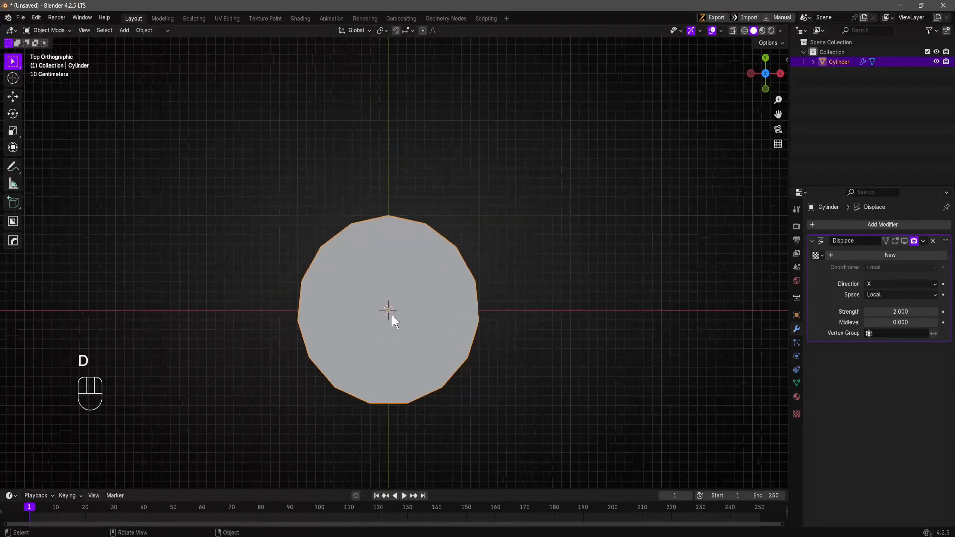
{"action": "mouse_move", "coordinate": [392, 315]}
{"action": "left_mouse_down"}
{"action": "mouse_move", "coordinate": [377, 288]}
{"action": "mouse_move", "coordinate": [392, 321]}
{"action": "left_mouse_up"}
{"action": "right_click_drag", "start_coordinate": [392, 321], "coordinate": [382, 308]}
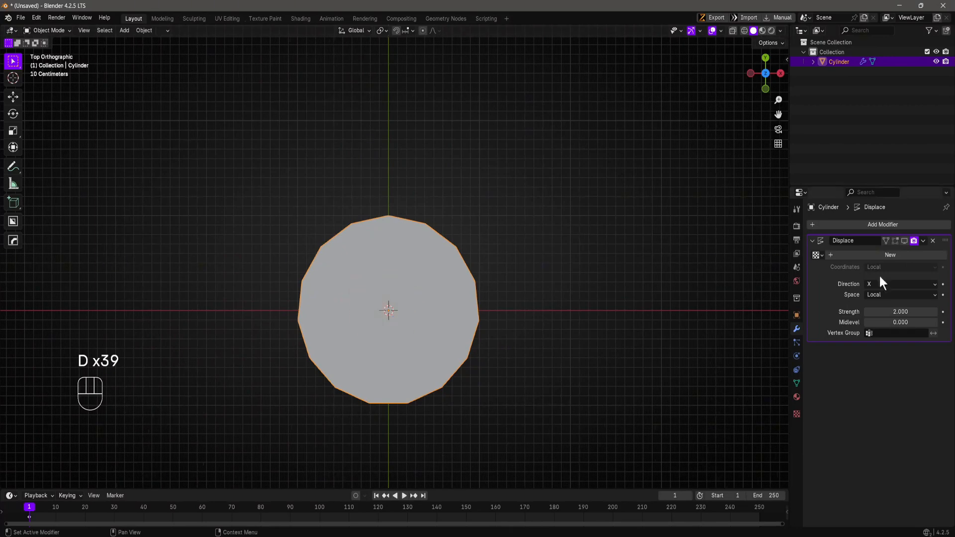
- Show the Displace modifier with a strength of 1 and mark the cylinder's offset from the origin with a temporary annotation line
{"action": "double_click", "coordinate": [898, 311]}
{"action": "type", "text": "1"}
{"action": "key", "text": "Return"}
{"action": "left_click", "coordinate": [898, 240]}
{"action": "left_click", "coordinate": [904, 240]}
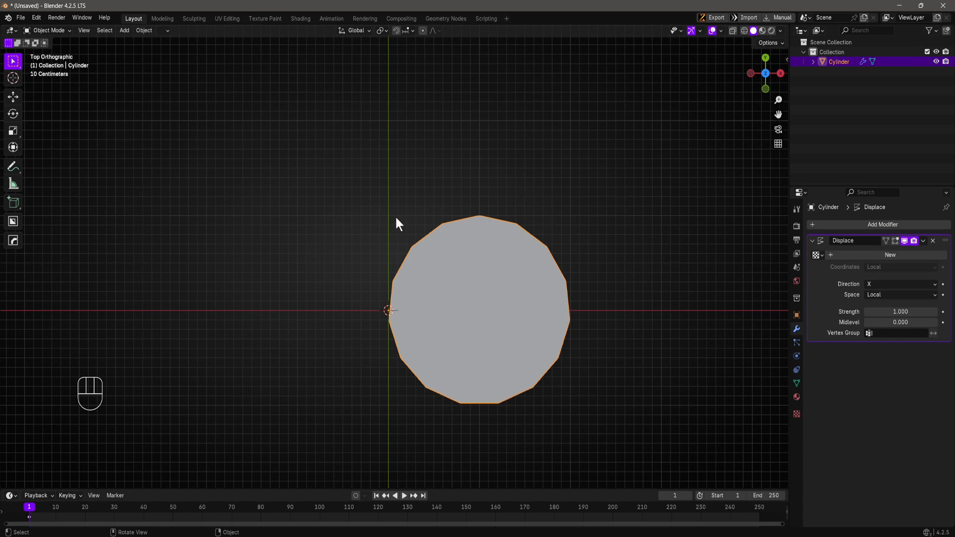
{"action": "left_click_drag", "start_coordinate": [387, 213], "coordinate": [478, 209]}
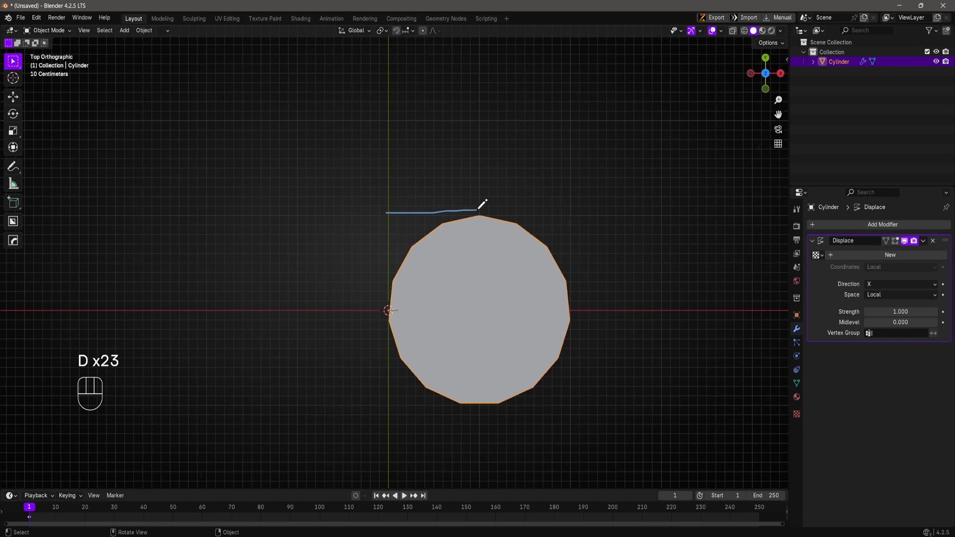
{"action": "right_click_drag", "start_coordinate": [479, 209], "coordinate": [374, 208]}
- Set the Displace strength to 2 and mark the two-unit offset with temporary annotation lines, erasing them again
{"action": "left_click", "coordinate": [906, 311]}
{"action": "type", "text": "2"}
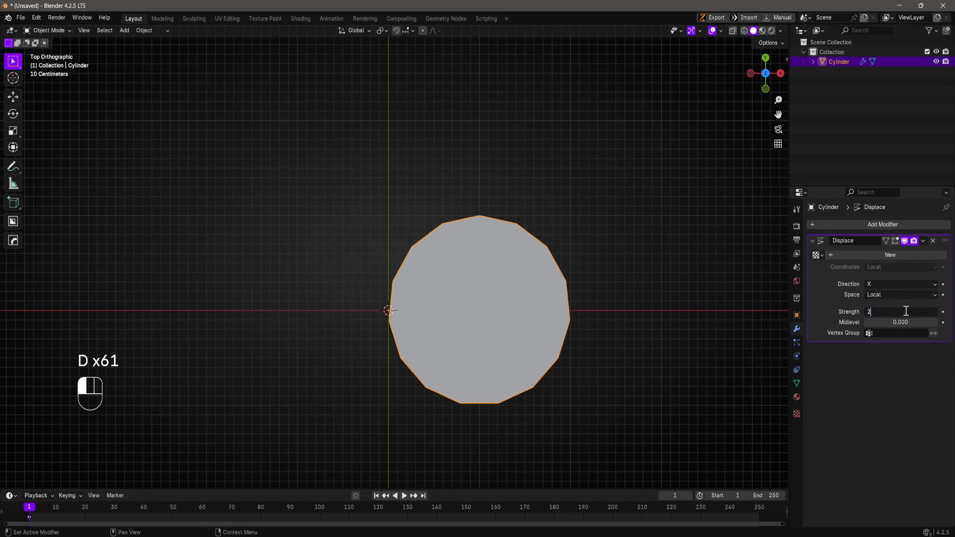
{"action": "key", "text": "Return"}
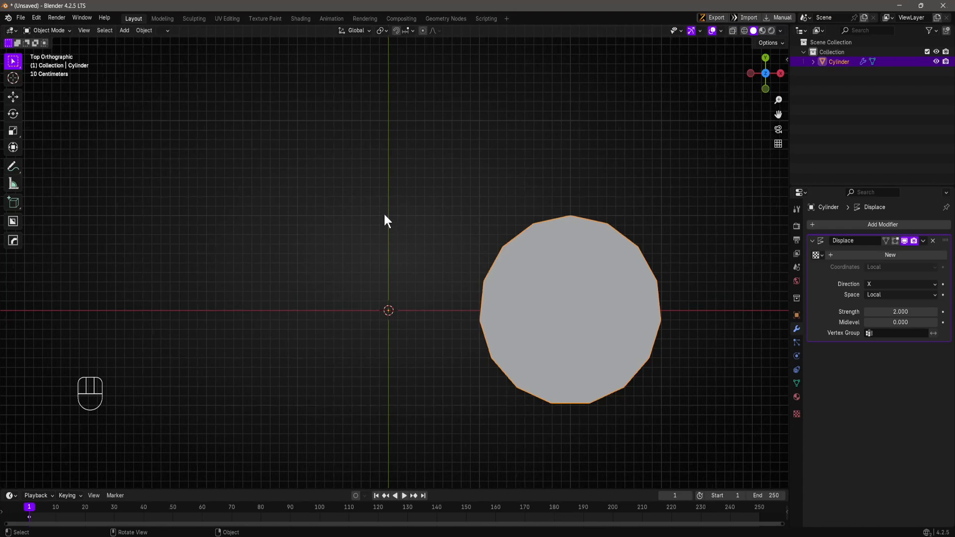
{"action": "left_click_drag", "start_coordinate": [387, 214], "coordinate": [575, 213]}
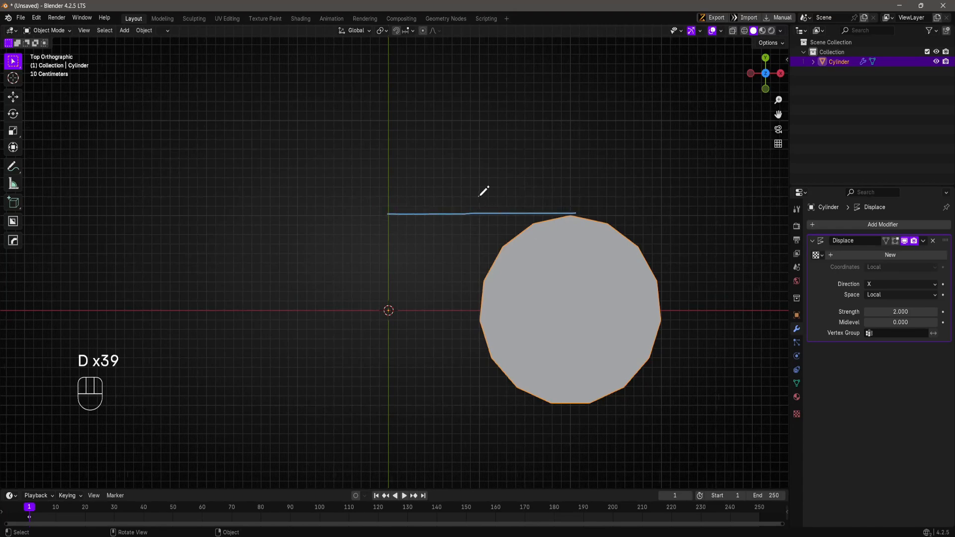
{"action": "left_click_drag", "start_coordinate": [480, 197], "coordinate": [479, 335]}
{"action": "left_click_drag", "start_coordinate": [569, 170], "coordinate": [578, 330]}
{"action": "mouse_move", "coordinate": [572, 209]}
{"action": "right_mouse_down"}
{"action": "mouse_move", "coordinate": [569, 199]}
{"action": "mouse_move", "coordinate": [563, 360]}
{"action": "mouse_move", "coordinate": [463, 214]}
{"action": "mouse_move", "coordinate": [363, 230]}
{"action": "mouse_move", "coordinate": [432, 229]}
{"action": "right_mouse_up"}
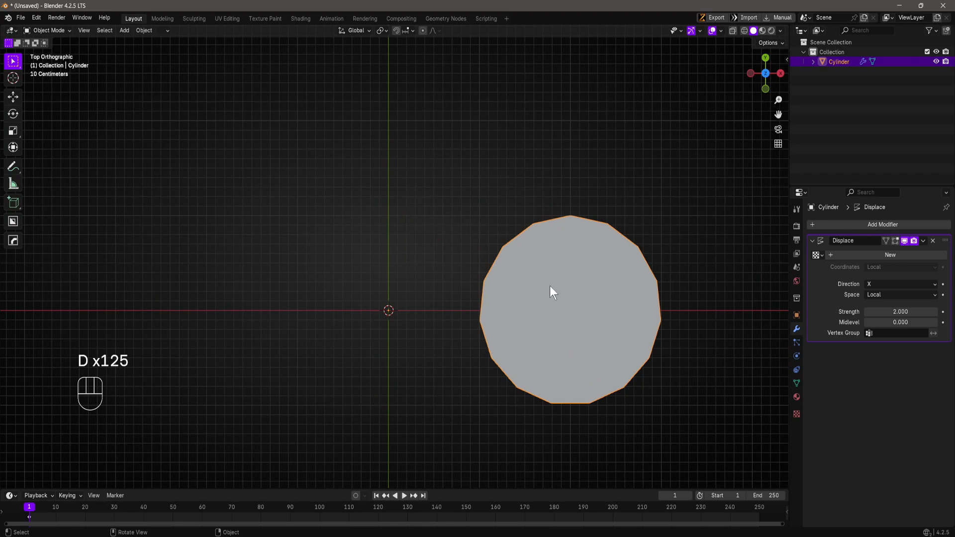
- Set the Displace modifier's strength to 2.5, keeping the midlevel at 0
{"action": "left_click", "coordinate": [924, 312]}
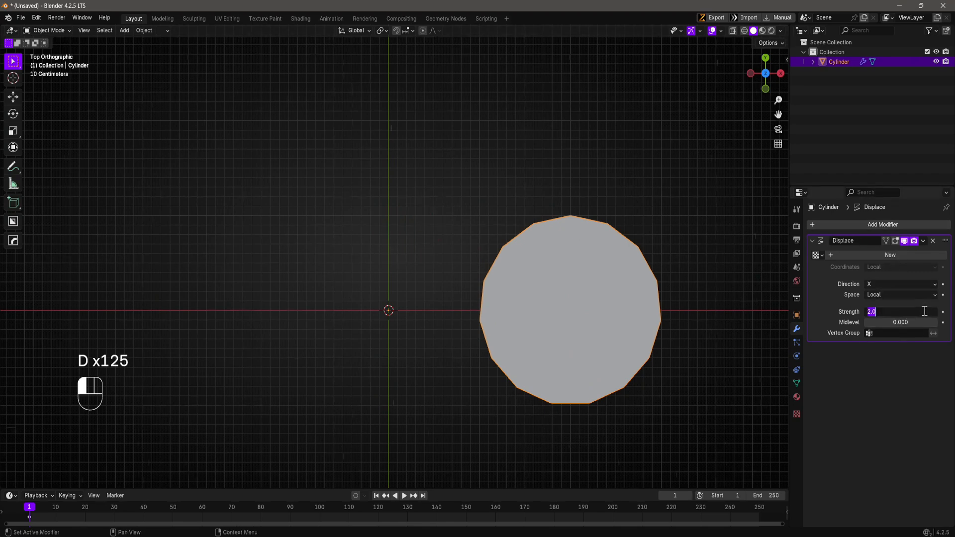
{"action": "left_click", "coordinate": [877, 306]}
{"action": "key", "text": "BackSpace"}
{"action": "type", "text": "5"}
{"action": "key", "text": "Return"}
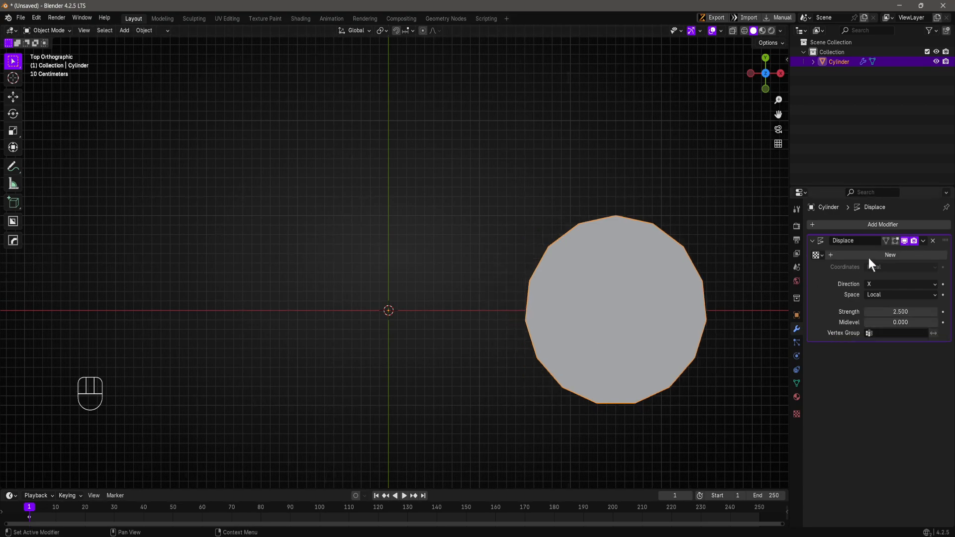
{"action": "middle_click_drag", "start_coordinate": [451, 388], "coordinate": [423, 335], "text": "shift"}
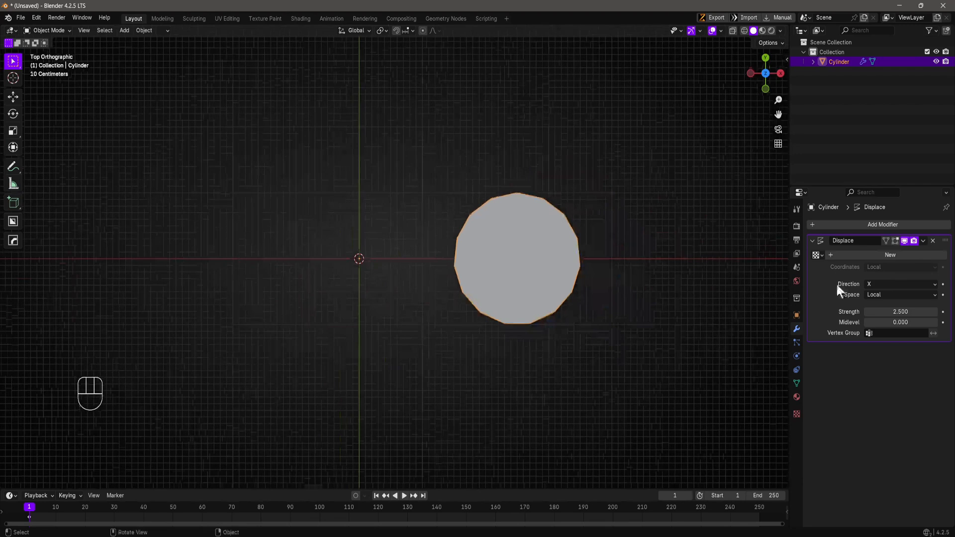
- Add an Array modifier to the cylinder below the Displace modifier and set its count to 3
{"action": "left_click", "coordinate": [877, 224]}
{"action": "mouse_move", "coordinate": [838, 221]}
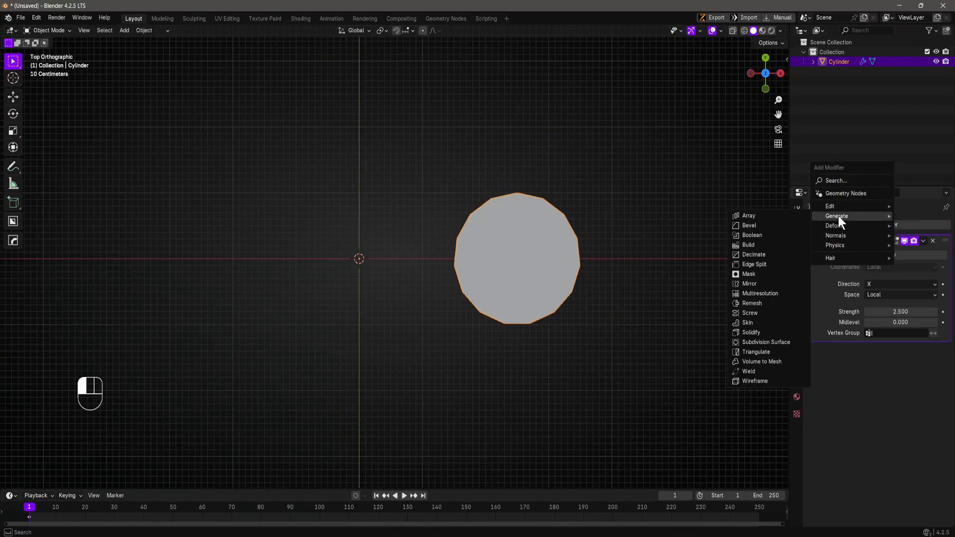
{"action": "left_click", "coordinate": [757, 219]}
{"action": "scroll", "coordinate": [503, 292], "scroll_direction": "down", "scroll_amount": 2}
{"action": "middle_click_drag", "start_coordinate": [580, 318], "coordinate": [513, 321], "text": "shift"}
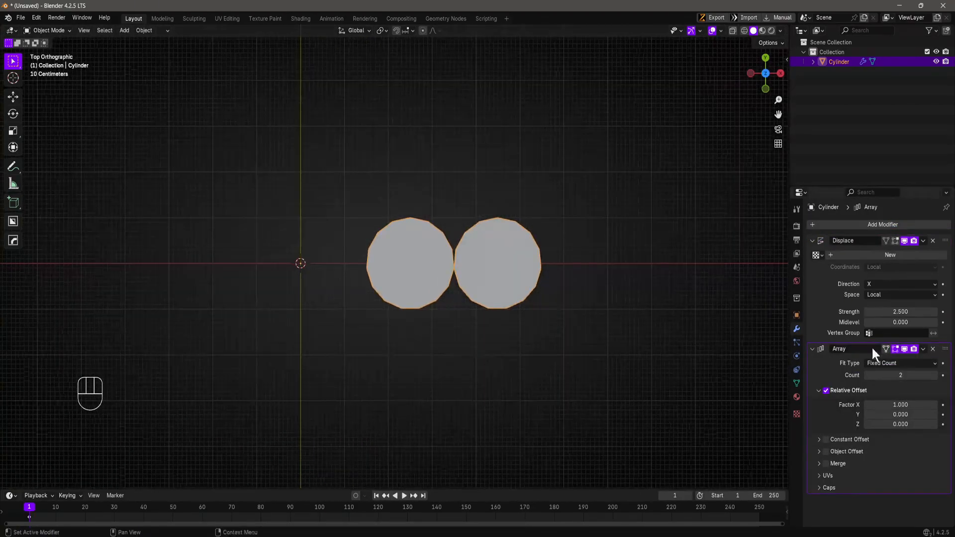
{"action": "left_click", "coordinate": [900, 376]}
{"action": "key", "text": "Return"}
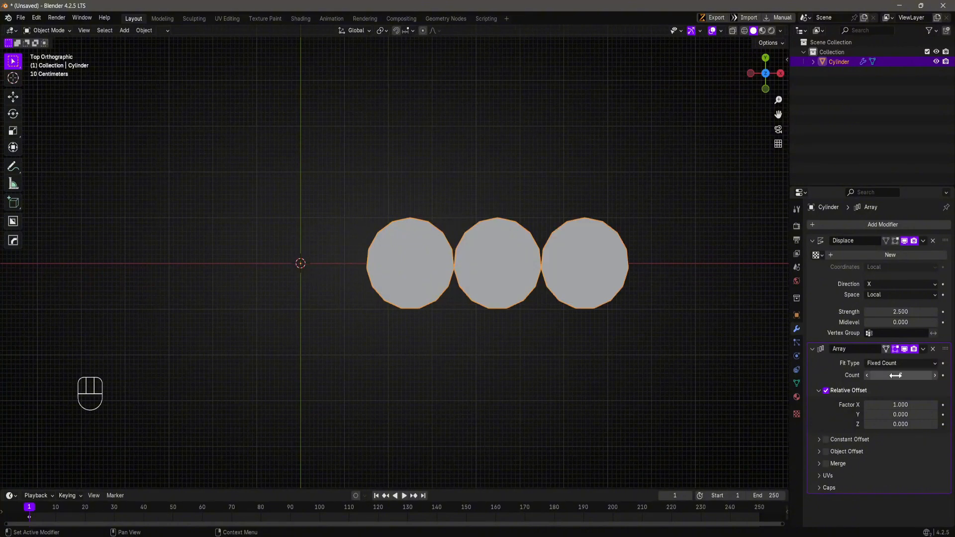
- Switch the Array modifier from Relative Offset to Object Offset and expand the Object Offset settings
{"action": "left_click", "coordinate": [826, 391]}
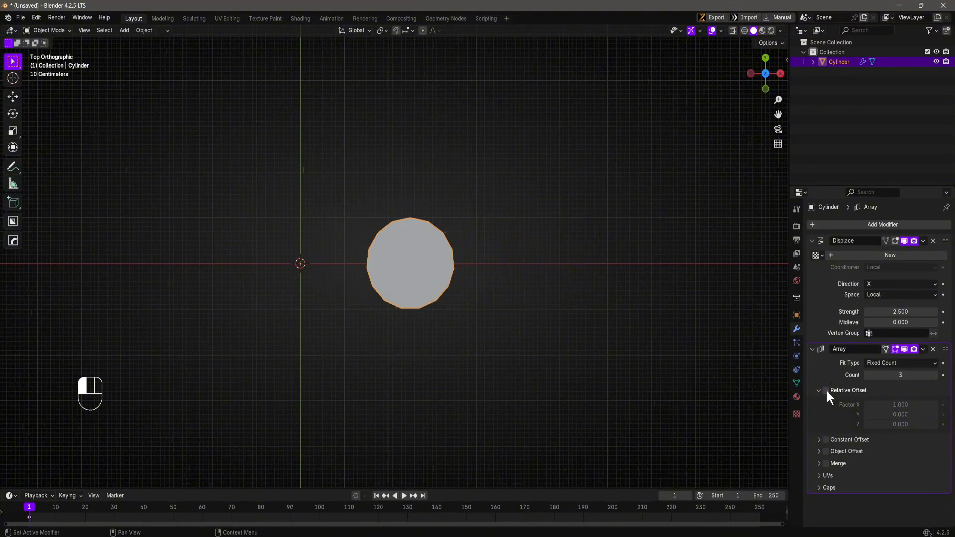
{"action": "left_click", "coordinate": [827, 452]}
{"action": "left_click", "coordinate": [819, 451]}
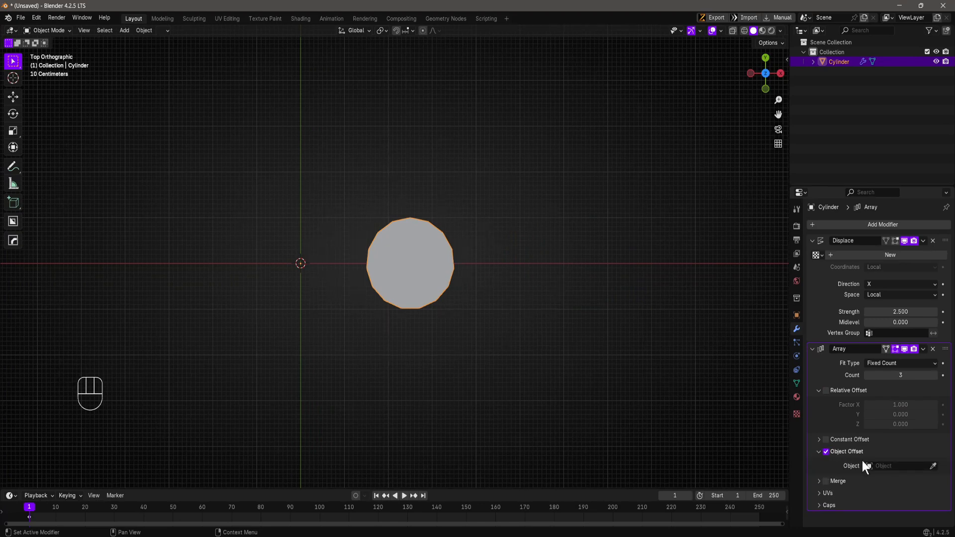
- Add a Plain Axes empty at the world origin with the cylinder deselected
{"action": "middle_click_drag", "start_coordinate": [294, 356], "coordinate": [305, 298]}
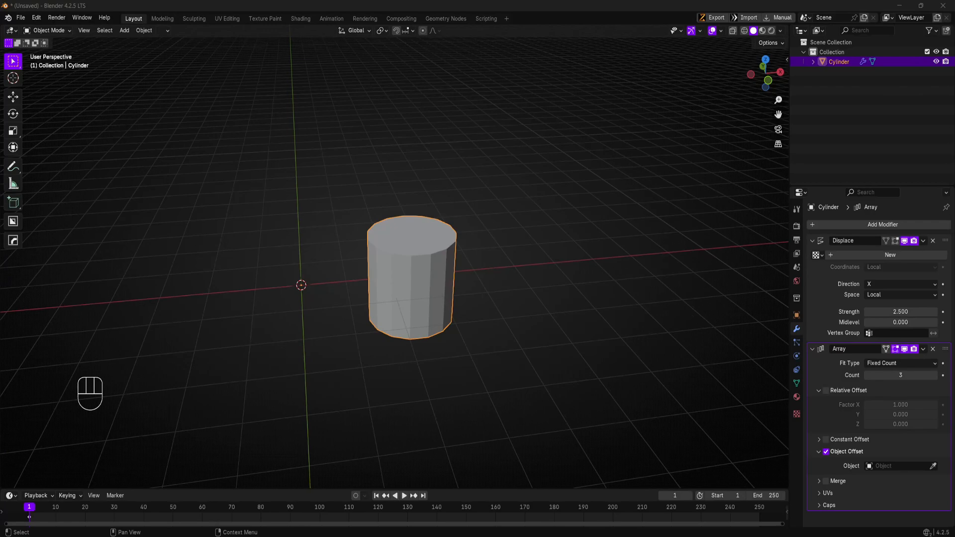
{"action": "left_click", "coordinate": [544, 297]}
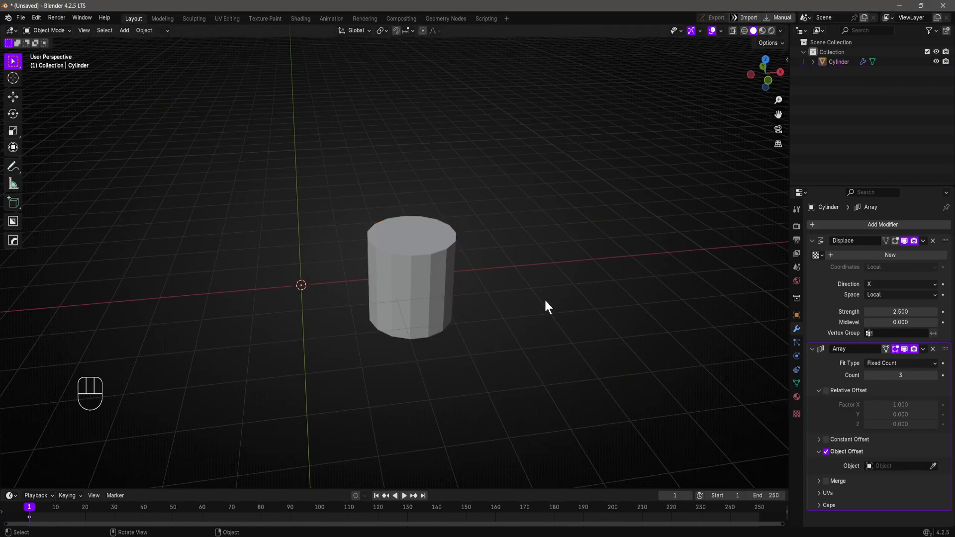
{"action": "key", "text": "shift+a"}
{"action": "mouse_move", "coordinate": [541, 303]}
{"action": "mouse_move", "coordinate": [515, 397]}
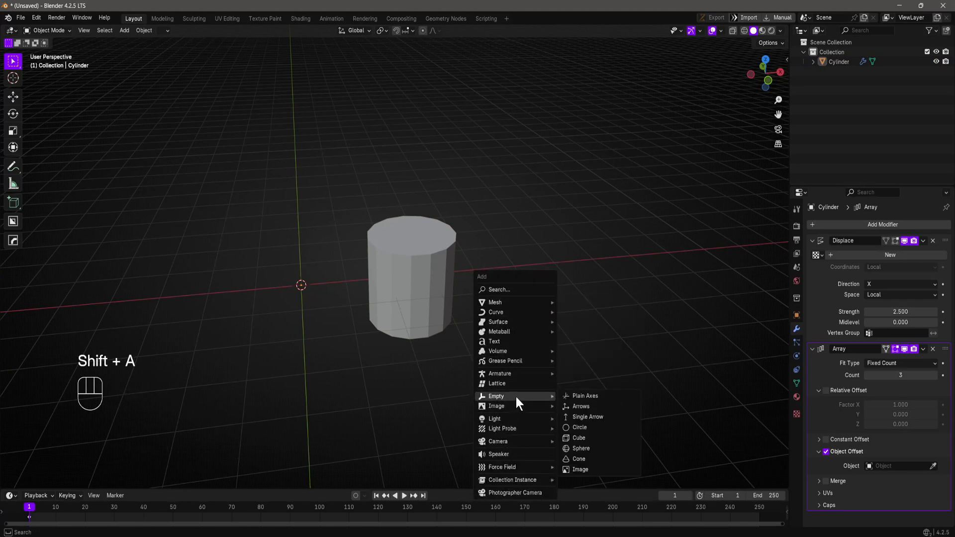
{"action": "left_click", "coordinate": [587, 395]}
{"action": "middle_click_drag", "start_coordinate": [285, 295], "coordinate": [379, 299]}
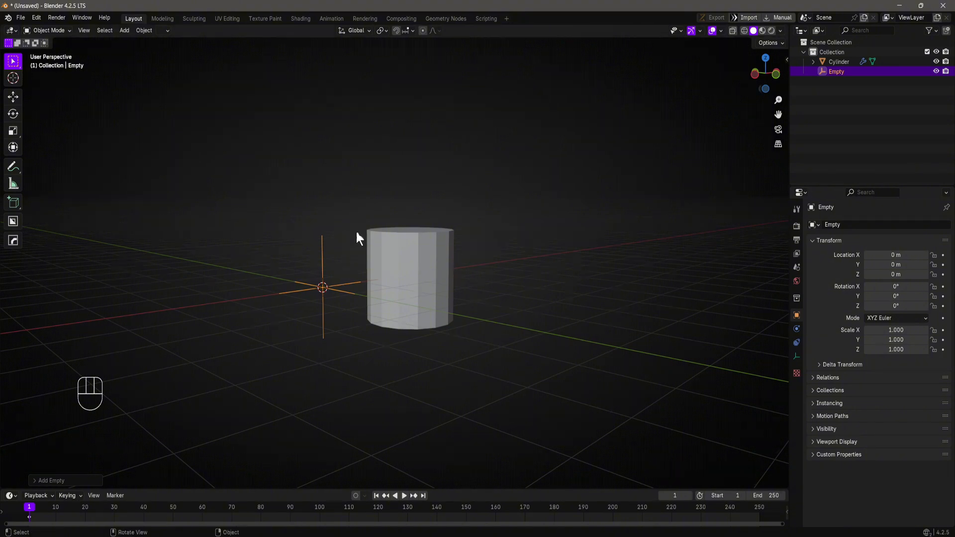
- Assign the Empty as the offset object of the cylinder's Array modifier
{"action": "middle_click_drag", "start_coordinate": [357, 232], "coordinate": [405, 238]}
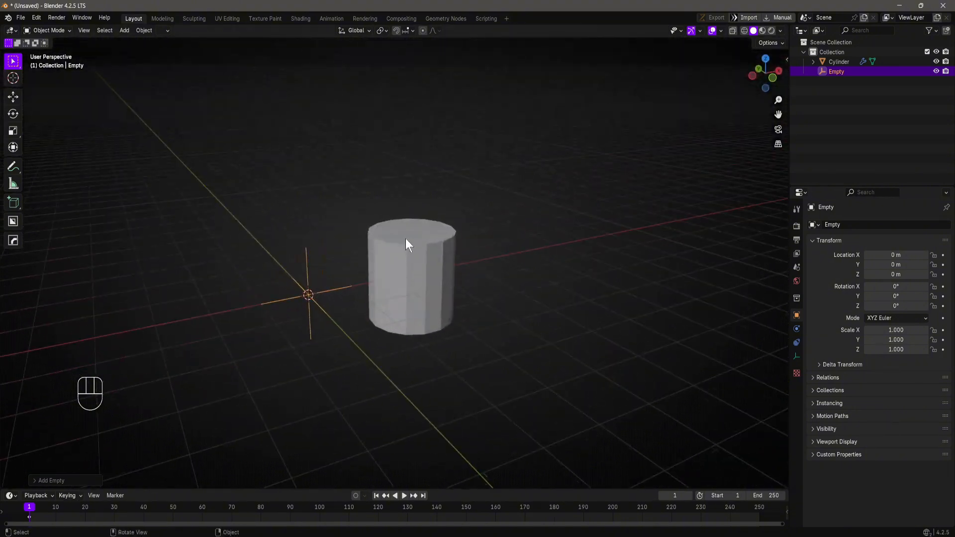
{"action": "left_click", "coordinate": [407, 236]}
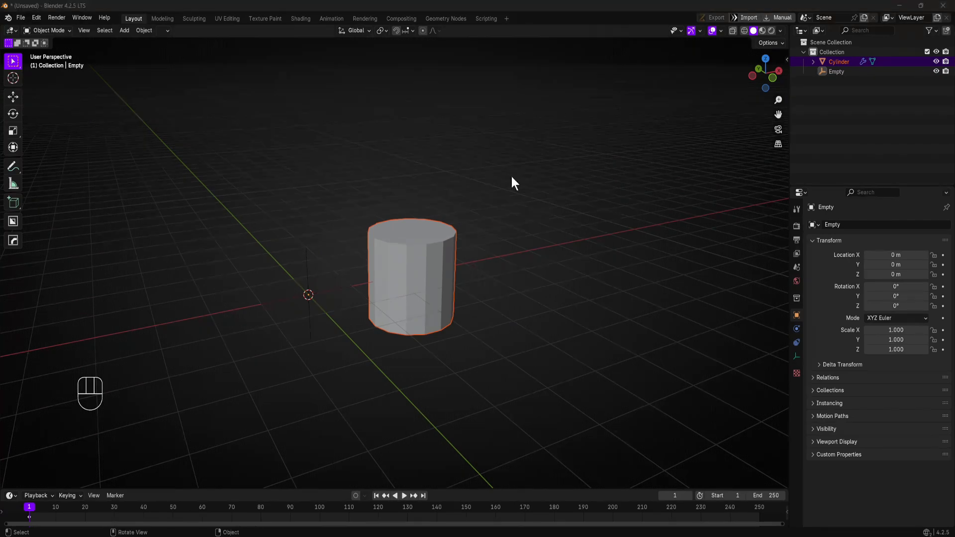
{"action": "left_click", "coordinate": [427, 253]}
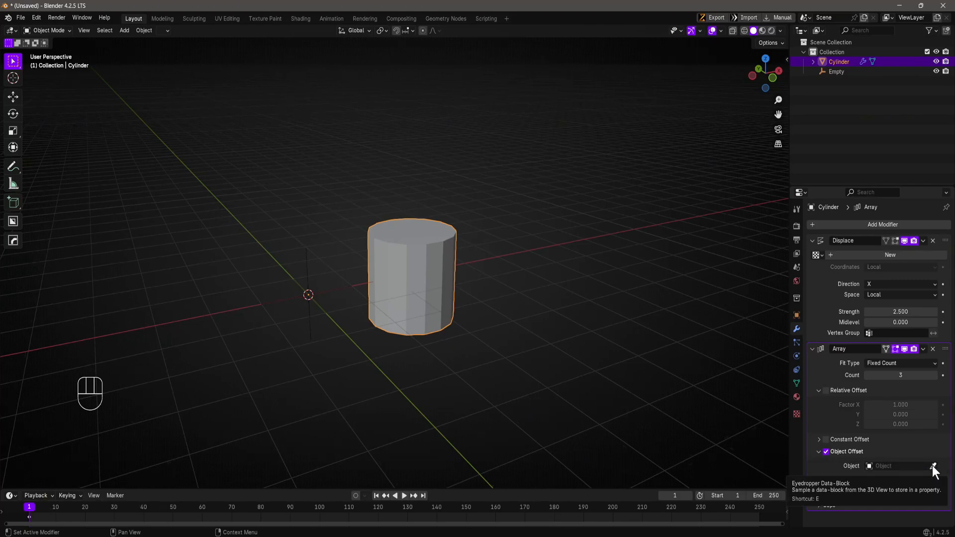
{"action": "left_click", "coordinate": [933, 465]}
{"action": "left_click", "coordinate": [309, 263]}
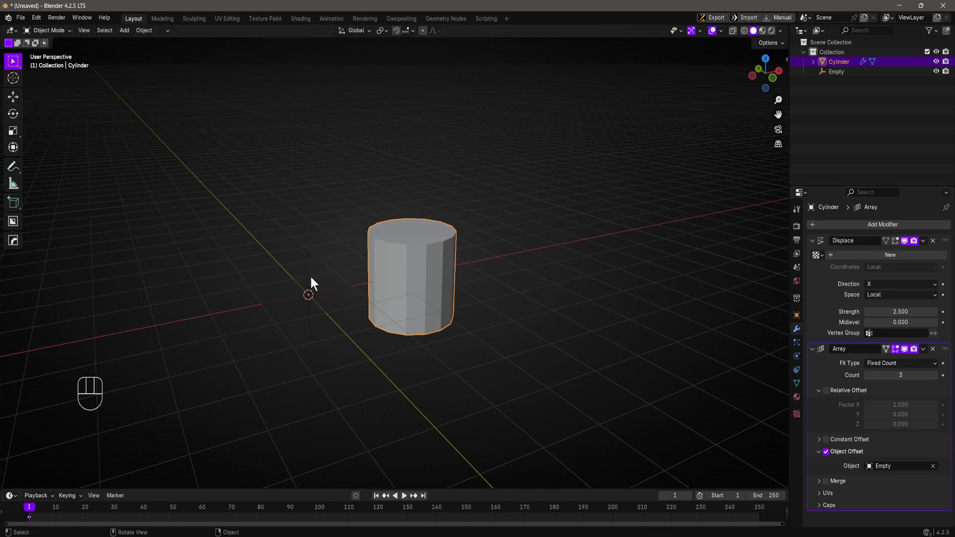
- Set the Empty's Z rotation to 120° to distribute the array copies around the origin
{"action": "left_click", "coordinate": [311, 279]}
{"action": "key", "text": "n"}
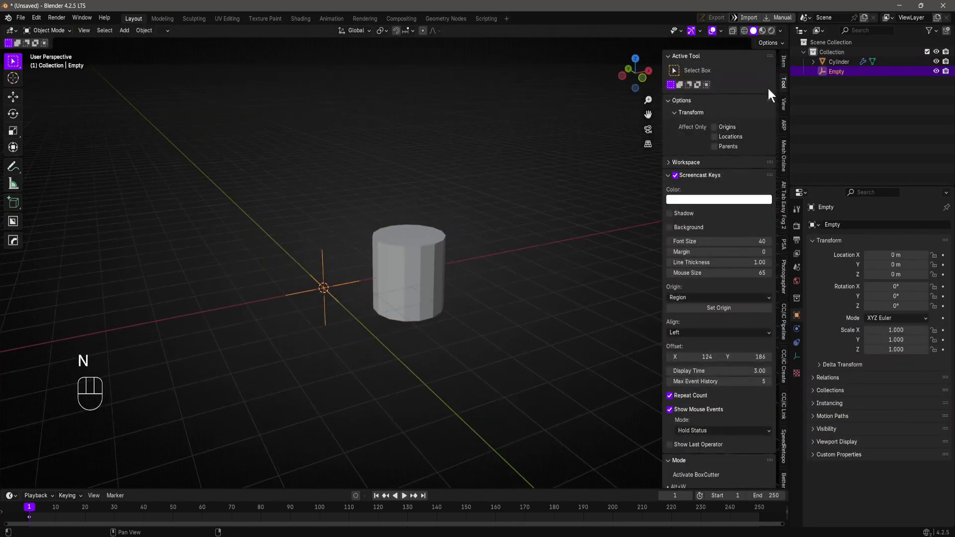
{"action": "left_click", "coordinate": [784, 60]}
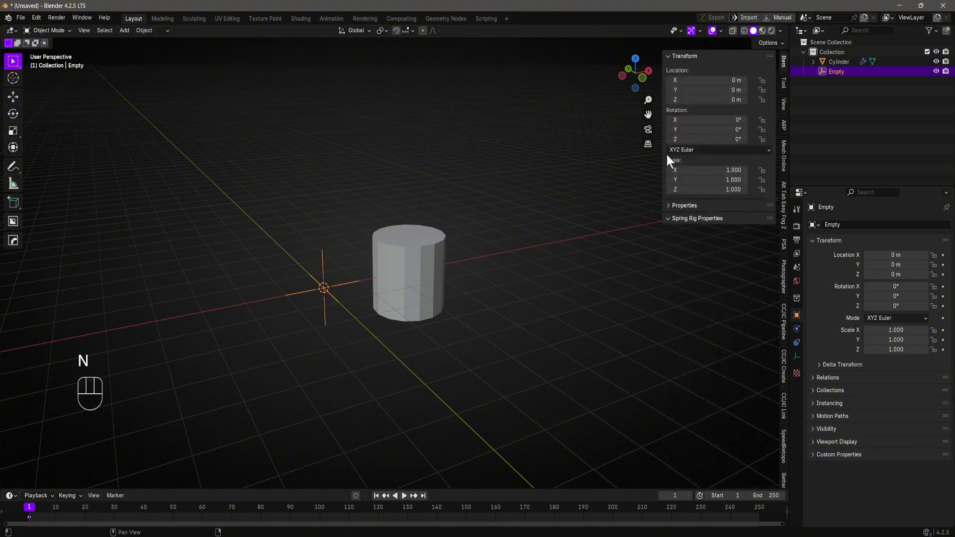
{"action": "left_click", "coordinate": [710, 138]}
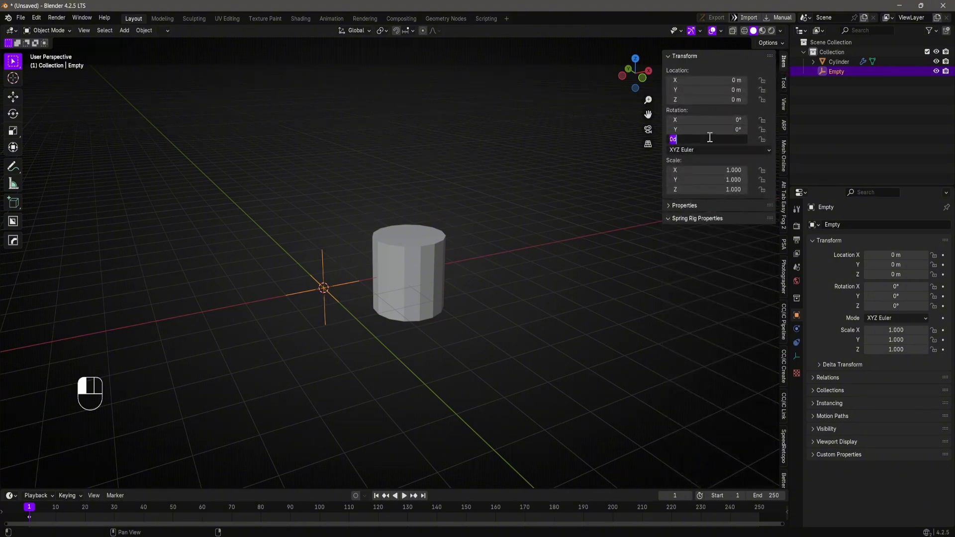
{"action": "type", "text": "120"}
{"action": "key", "text": "Return"}
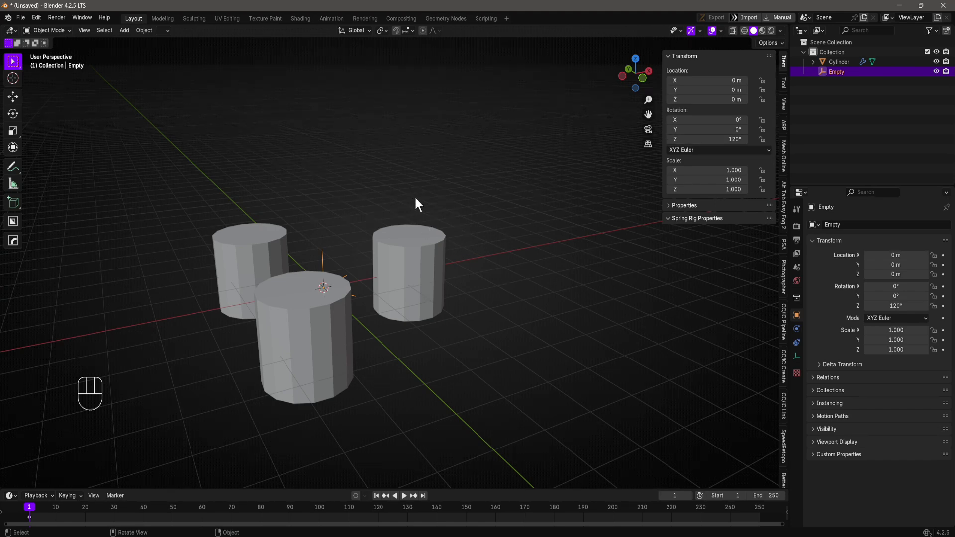
- Change the direction of the cylinder's Displace modifier to Y and check the radial layout from the top view
{"action": "key", "text": "KP_7"}
{"action": "scroll", "coordinate": [402, 311], "scroll_direction": "up", "scroll_amount": 5}
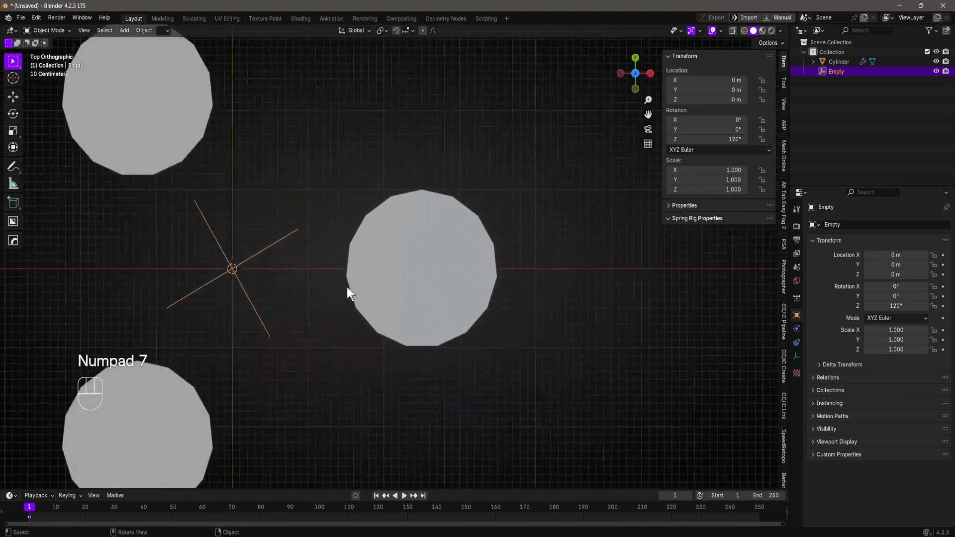
{"action": "scroll", "coordinate": [347, 294], "scroll_direction": "down", "scroll_amount": 3}
{"action": "middle_click_drag", "start_coordinate": [334, 288], "coordinate": [398, 324], "text": "shift"}
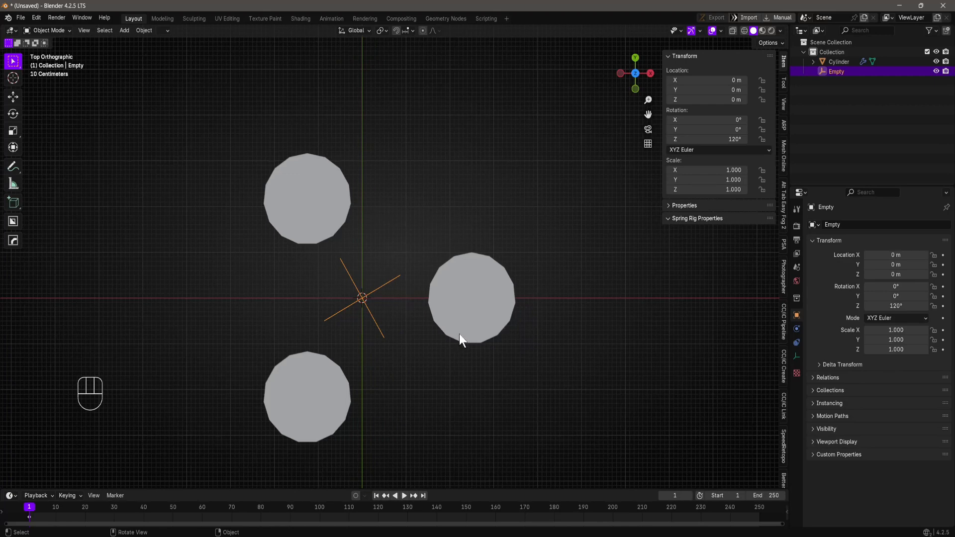
{"action": "left_click", "coordinate": [498, 308]}
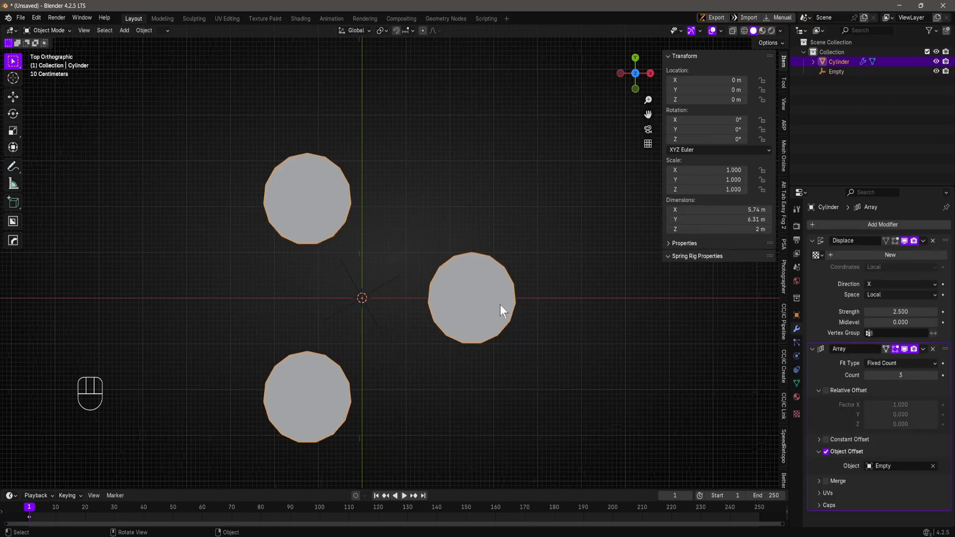
{"action": "left_click", "coordinate": [896, 284]}
{"action": "left_click", "coordinate": [879, 306]}
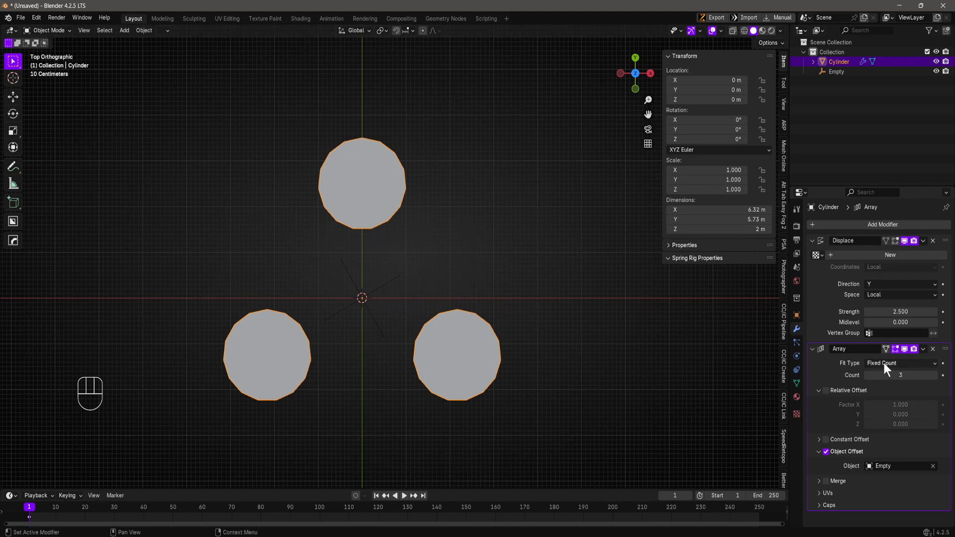
- Try applying the Array modifier before the Displace modifier, and undo it
{"action": "key", "text": "ctrl+a"}
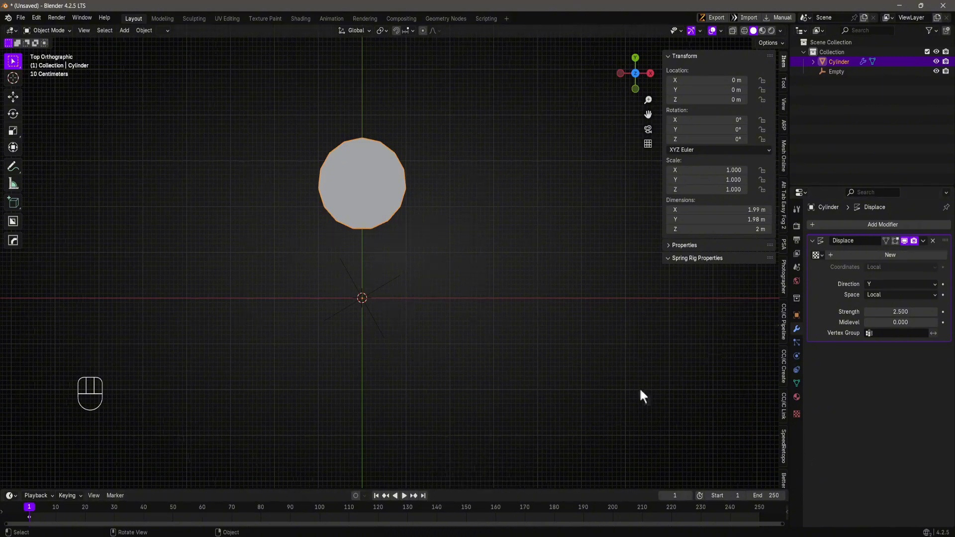
{"action": "key", "text": "ctrl+z"}
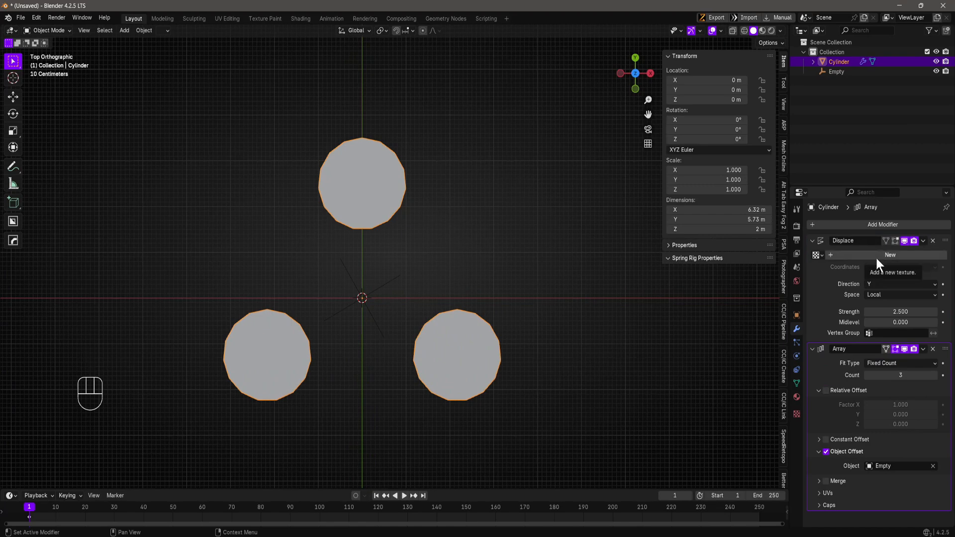
- Apply the Displace modifier first and the Array modifier second to the cylinder
{"action": "key", "text": "ctrl+a"}
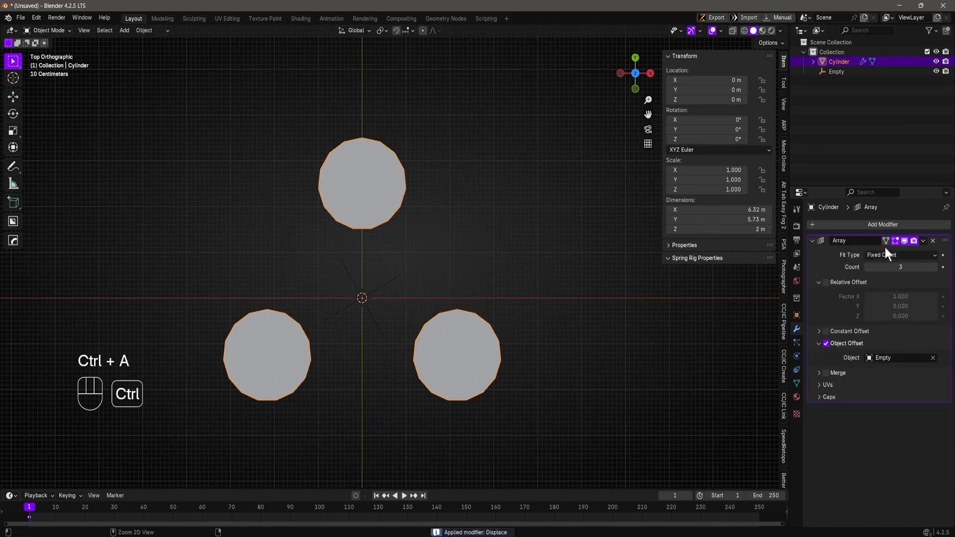
{"action": "key", "text": "ctrl+a"}
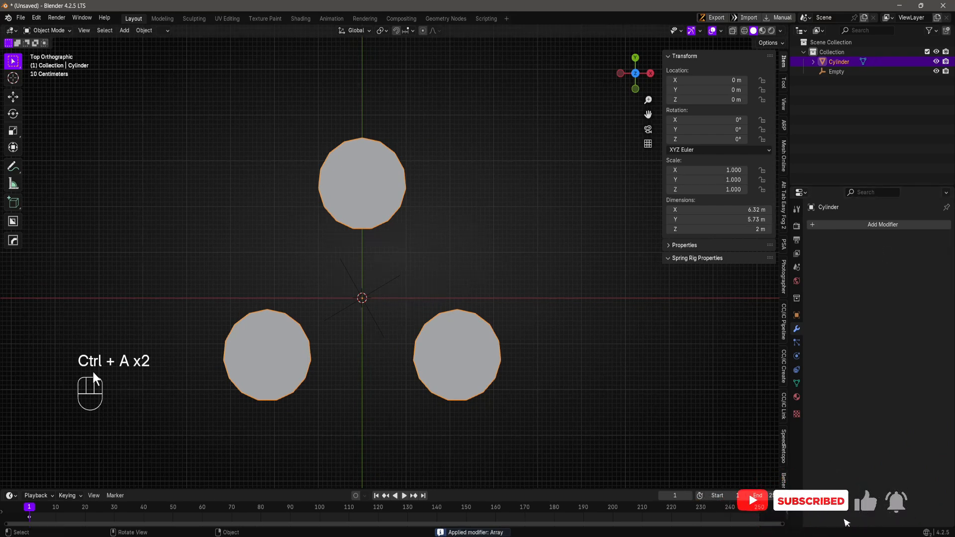
{"action": "key", "text": "ctrl+z"}
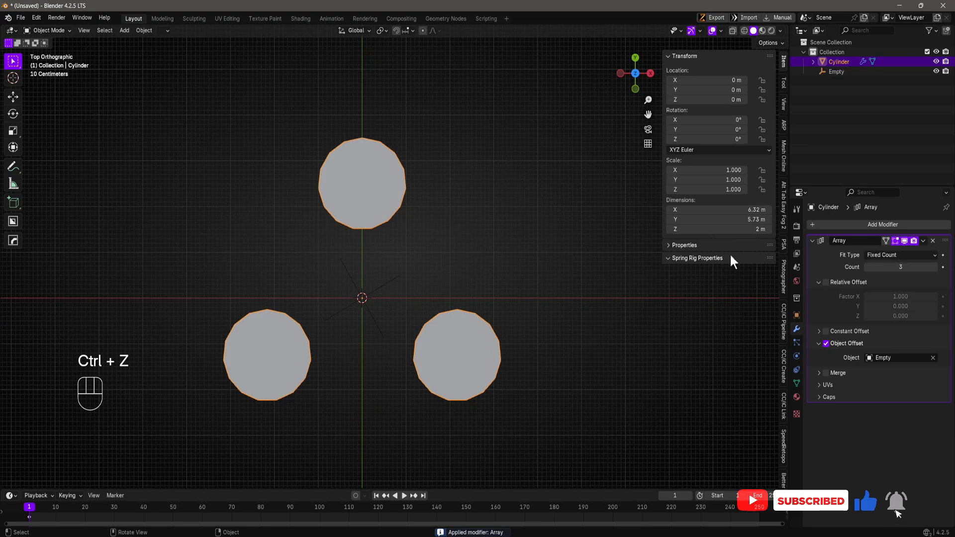
{"action": "left_click", "coordinate": [923, 241]}
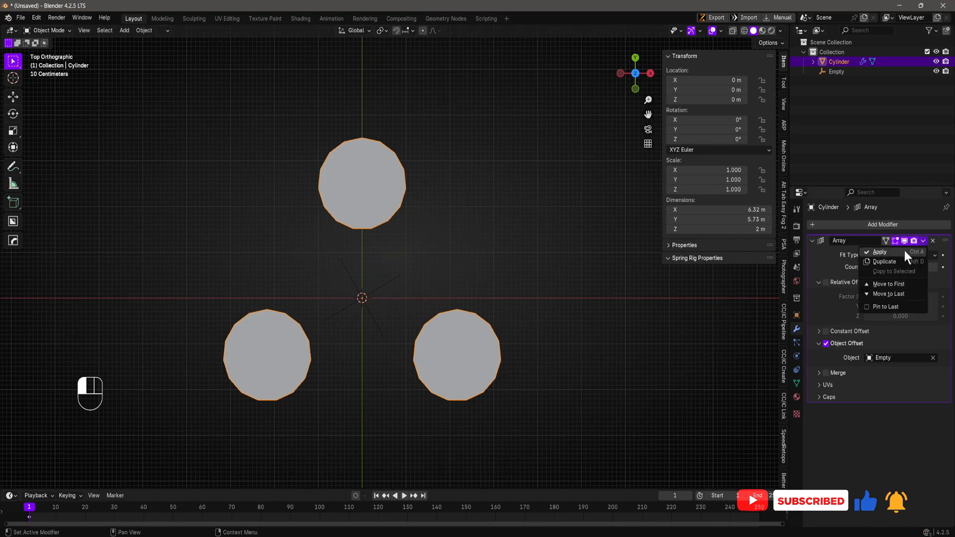
{"action": "left_click", "coordinate": [902, 251]}
- Add a second cylinder at the world origin with 15 vertices, between the three arrayed cylinders
{"action": "scroll", "coordinate": [463, 347], "scroll_direction": "up", "scroll_amount": 2}
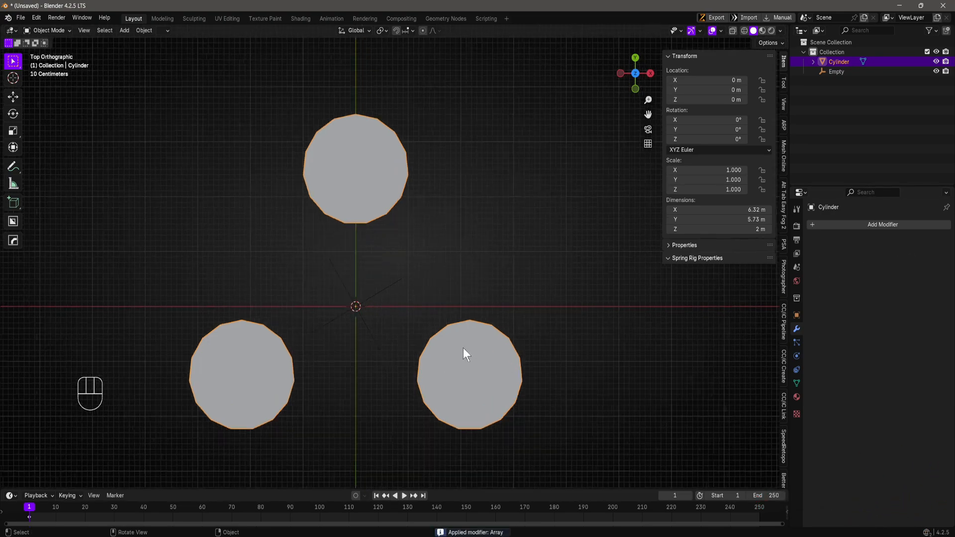
{"action": "key", "text": "shift+a"}
{"action": "mouse_move", "coordinate": [457, 246]}
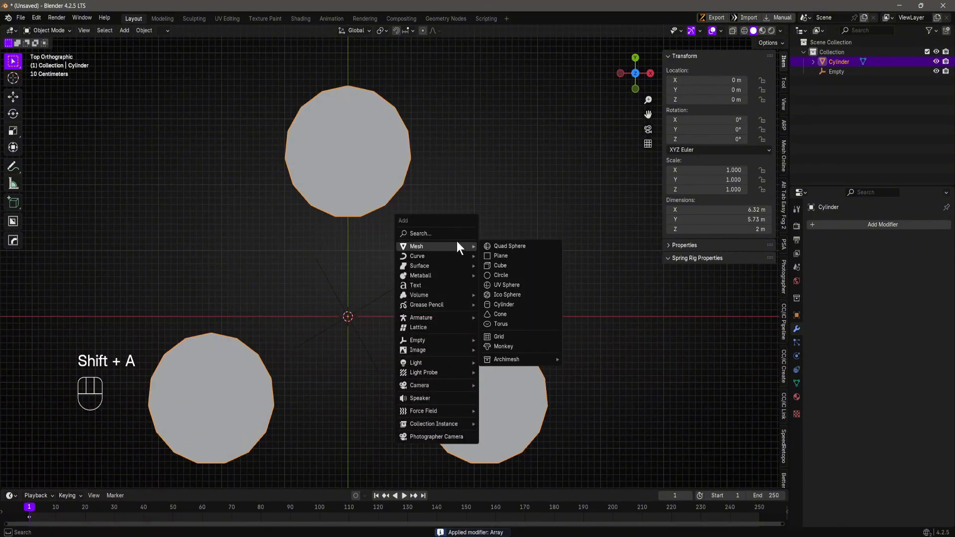
{"action": "left_click", "coordinate": [502, 304]}
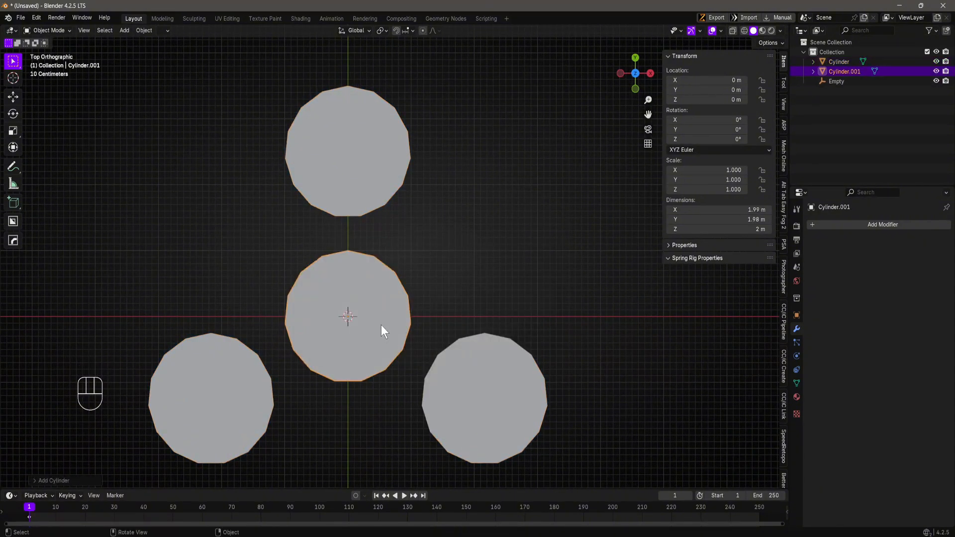
{"action": "left_click", "coordinate": [50, 480]}
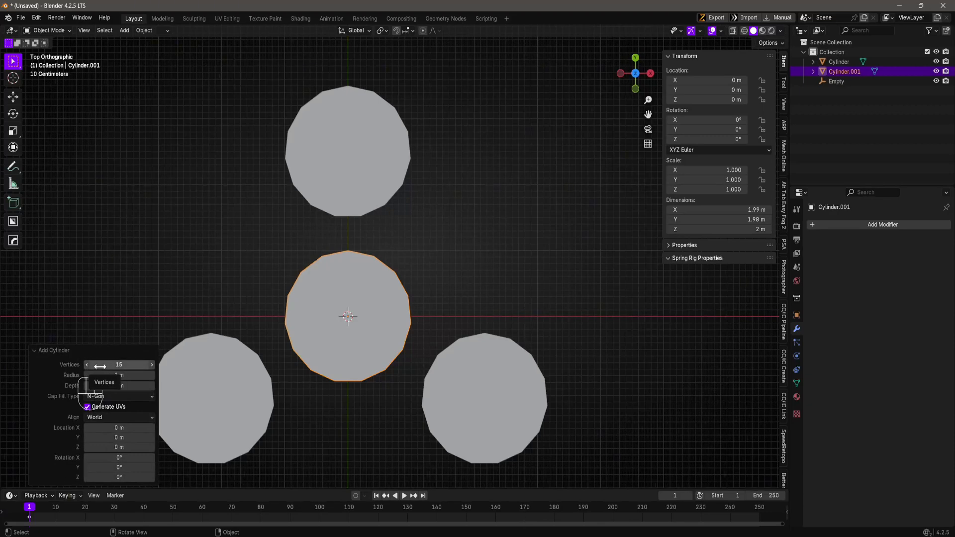
{"action": "left_click", "coordinate": [63, 349]}
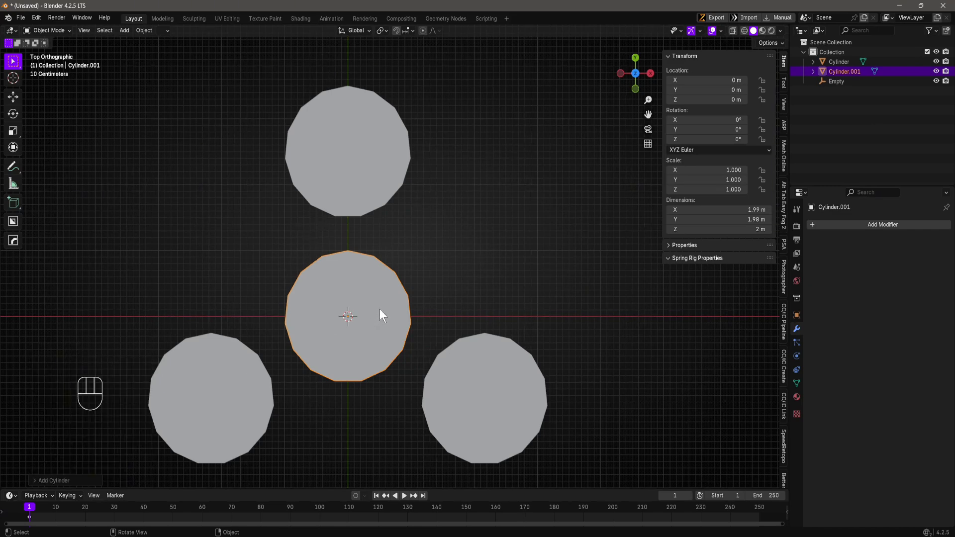
- Join the center cylinder and the three arrayed cylinders into a single object
{"action": "key", "text": "g"}
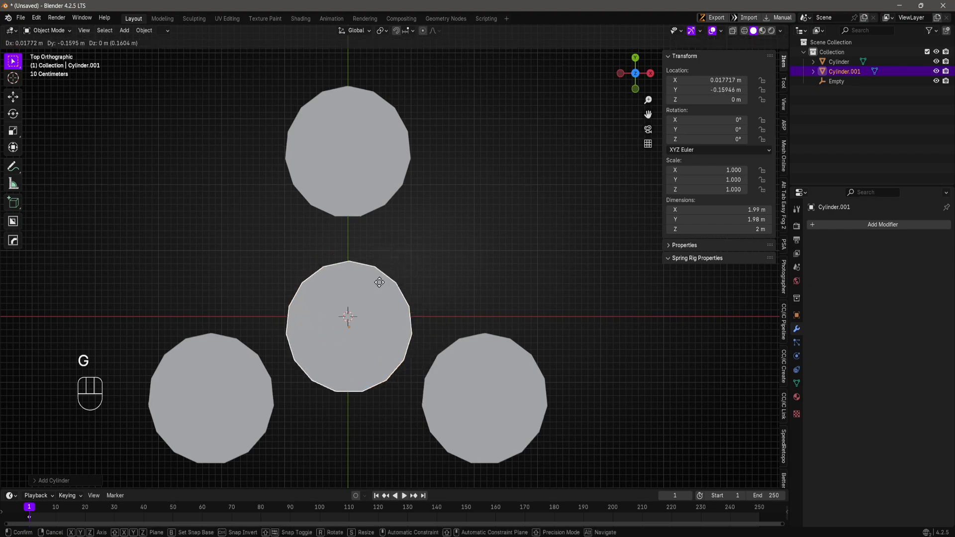
{"action": "right_click", "coordinate": [378, 278]}
{"action": "left_click", "coordinate": [350, 166], "text": "shift"}
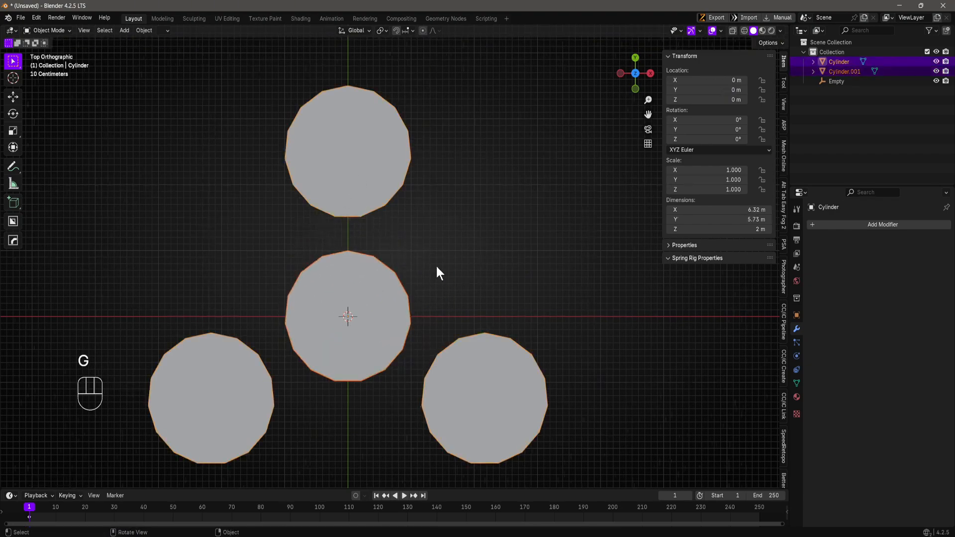
{"action": "middle_click_drag", "start_coordinate": [457, 229], "coordinate": [422, 247]}
{"action": "key", "text": "g"}
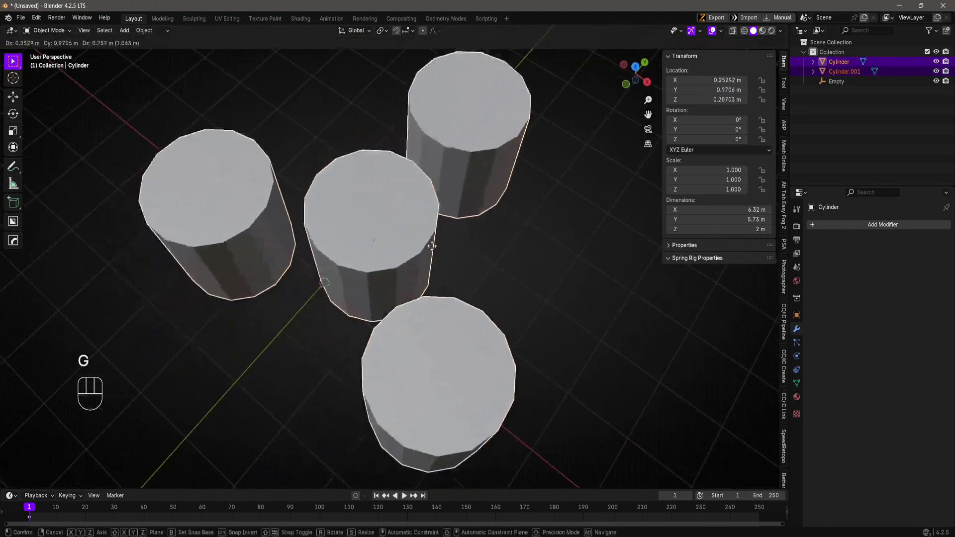
{"action": "right_click", "coordinate": [426, 269]}
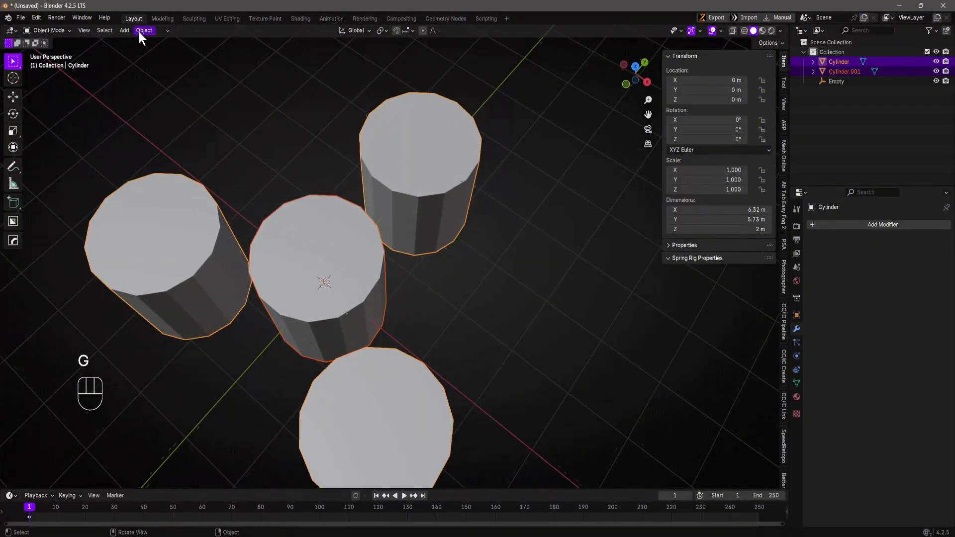
{"action": "left_click", "coordinate": [144, 30]}
{"action": "left_click", "coordinate": [168, 123]}
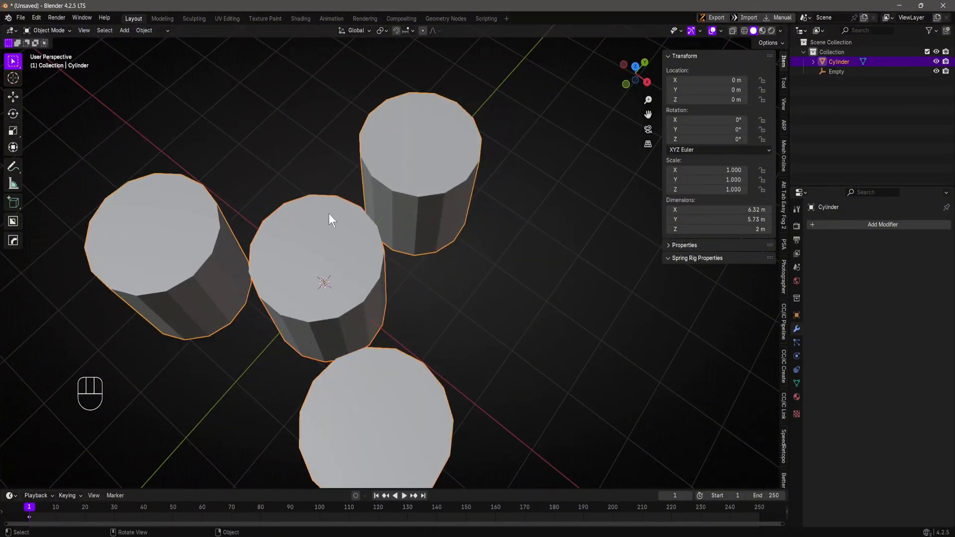
- Inspect the joined cylinders from the side and from the top, with X-ray on to compare the center and upper cylinders' facing sides
{"action": "middle_click_drag", "start_coordinate": [330, 214], "coordinate": [335, 282]}
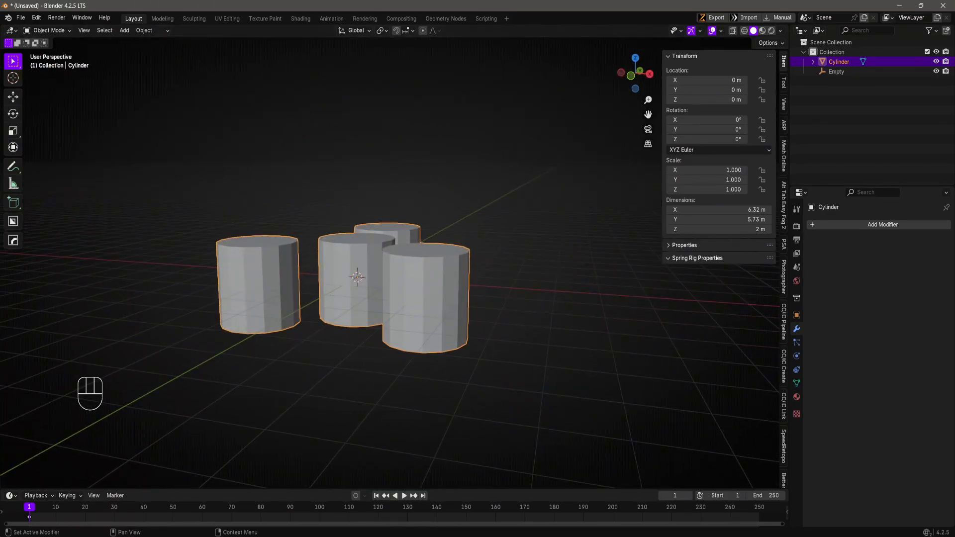
{"action": "middle_click_drag", "start_coordinate": [354, 278], "coordinate": [404, 318]}
{"action": "key", "text": "KP_7"}
{"action": "scroll", "coordinate": [407, 306], "scroll_direction": "up", "scroll_amount": 3}
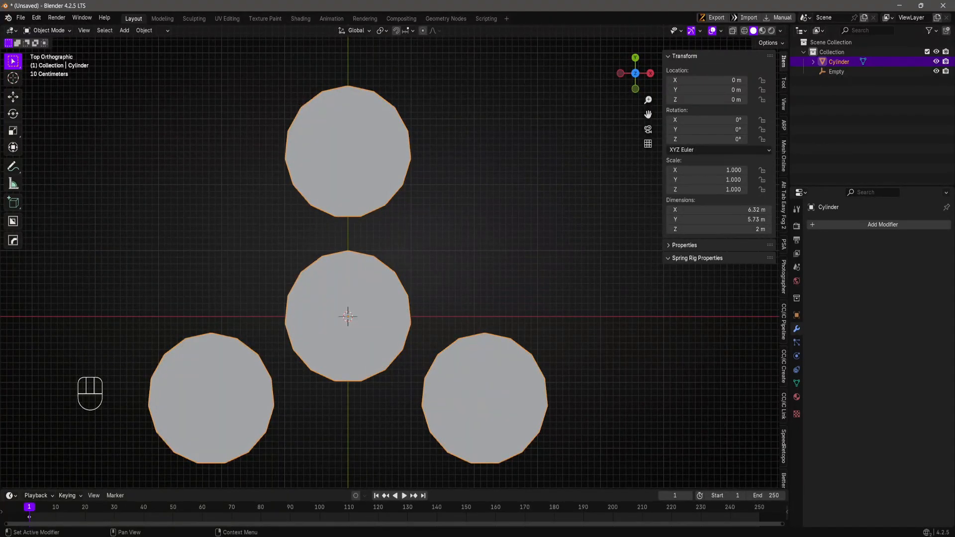
{"action": "scroll", "coordinate": [343, 305], "scroll_direction": "down", "scroll_amount": 1}
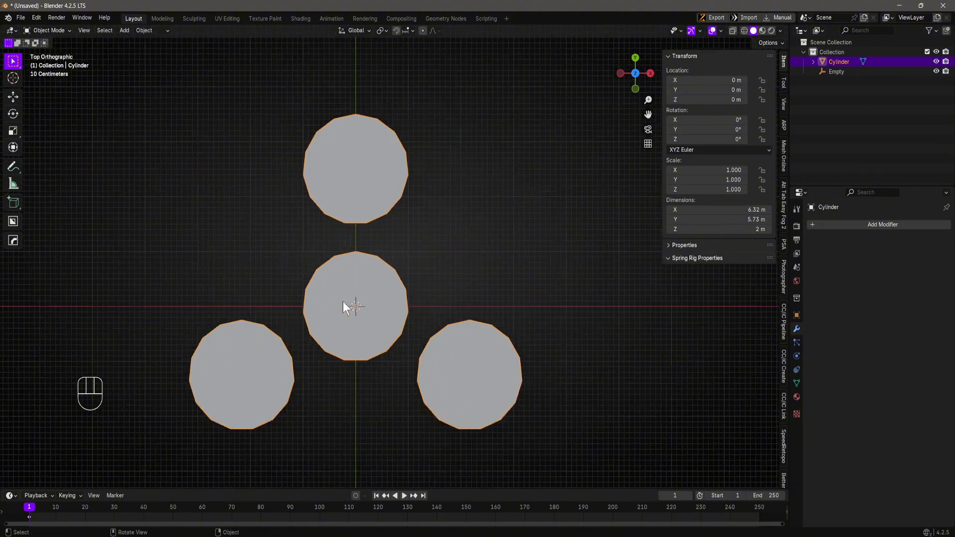
{"action": "left_click", "coordinate": [733, 30]}
{"action": "scroll", "coordinate": [337, 306], "scroll_direction": "up", "scroll_amount": 4}
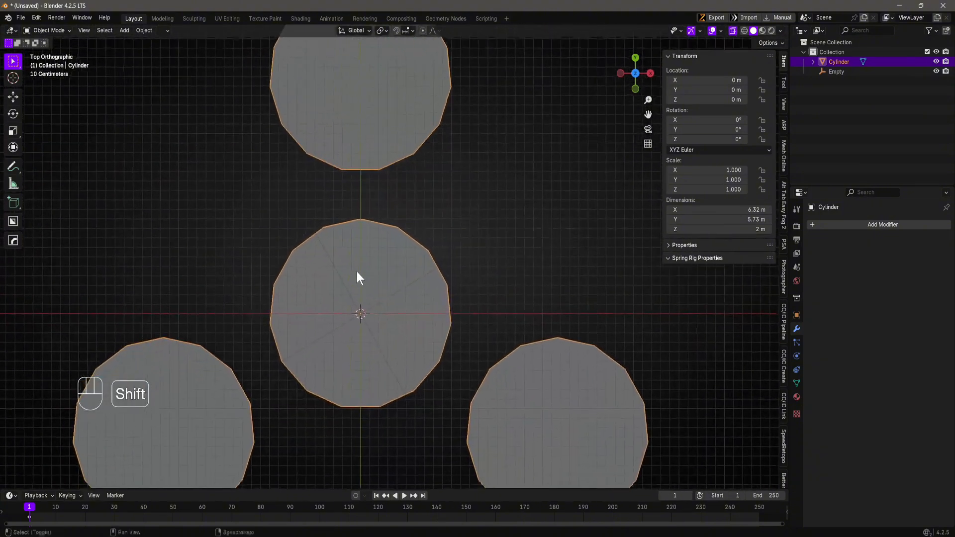
{"action": "middle_click_drag", "start_coordinate": [359, 238], "coordinate": [347, 267], "text": "shift"}
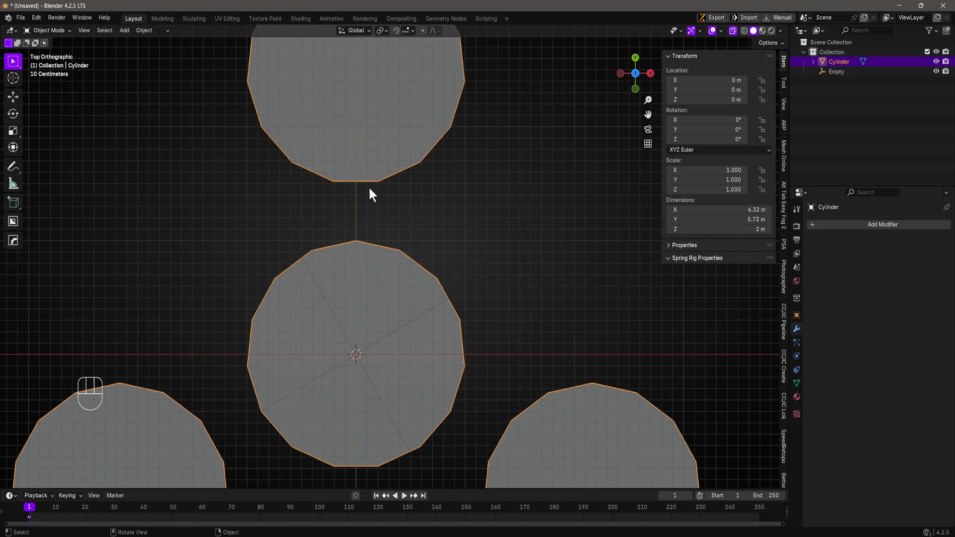
{"action": "scroll", "coordinate": [369, 188], "scroll_direction": "down", "scroll_amount": 1}
- Enter Edit Mode with face selection, select the facing side faces of the center and upper cylinders, and compare them from the top view
{"action": "key", "text": "Tab"}
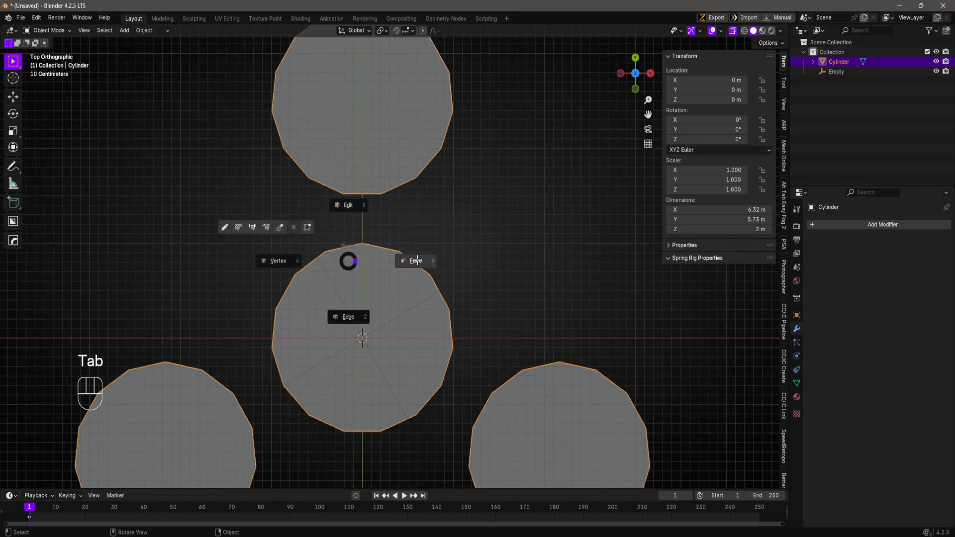
{"action": "middle_click_drag", "start_coordinate": [348, 262], "coordinate": [417, 244]}
{"action": "left_click", "coordinate": [404, 242]}
{"action": "left_click", "coordinate": [430, 229], "text": "shift"}
{"action": "left_click", "coordinate": [353, 202], "text": "shift"}
{"action": "left_click", "coordinate": [330, 199], "text": "shift"}
{"action": "key", "text": "KP_7"}
{"action": "scroll", "coordinate": [400, 258], "scroll_direction": "up", "scroll_amount": 2}
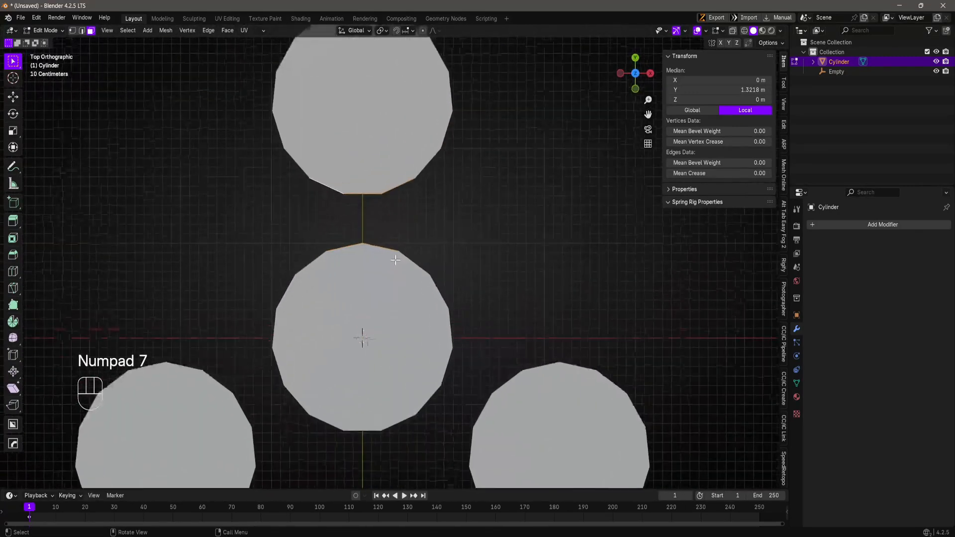
{"action": "scroll", "coordinate": [354, 247], "scroll_direction": "up", "scroll_amount": 5}
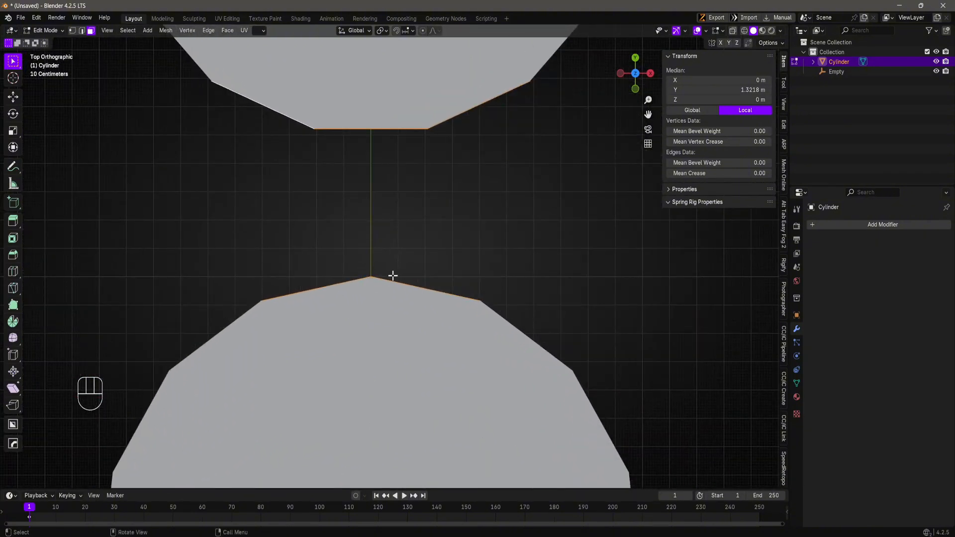
- Switch to vertex selection, select the center cylinder's vertex nearest the upper cylinder, and turn X-ray on
{"action": "key", "text": "Tab"}
{"action": "left_click", "coordinate": [372, 275]}
{"action": "key", "text": "g"}
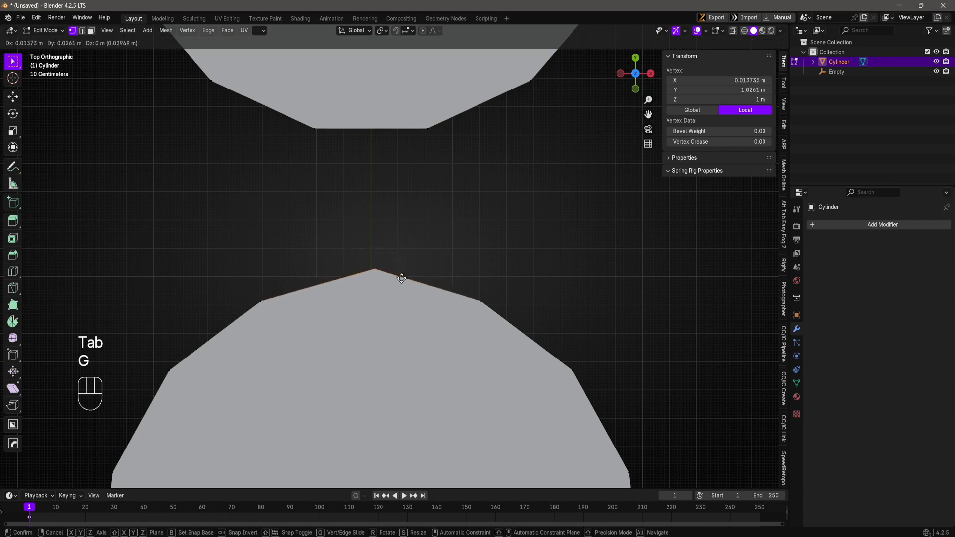
{"action": "right_click", "coordinate": [402, 279]}
{"action": "key", "text": "alt+z"}
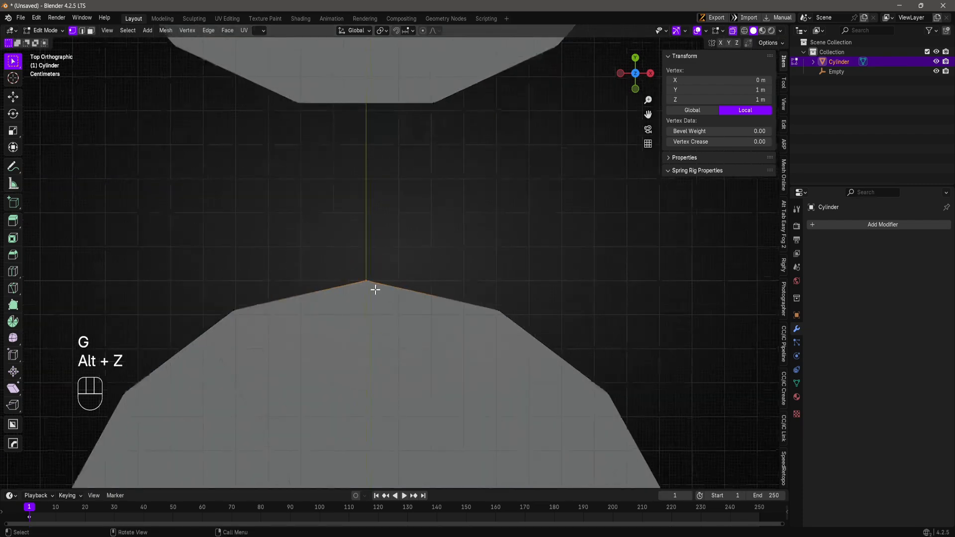
{"action": "scroll", "coordinate": [384, 144], "scroll_direction": "down", "scroll_amount": 1}
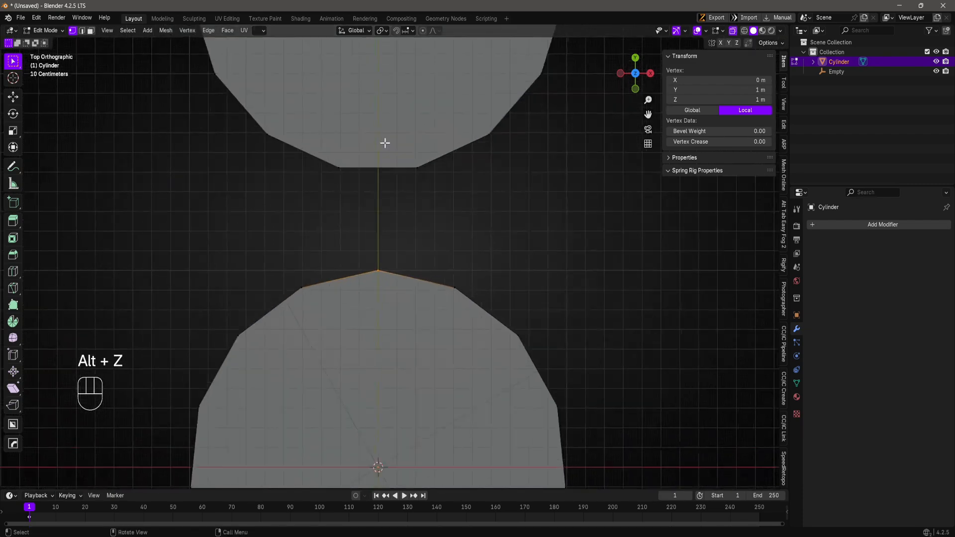
{"action": "left_click_drag", "start_coordinate": [361, 183], "coordinate": [387, 177]}
{"action": "right_click_drag", "start_coordinate": [399, 180], "coordinate": [344, 173]}
- Select all vertices of the center cylinder, through its full height
{"action": "scroll", "coordinate": [378, 209], "scroll_direction": "down", "scroll_amount": 3}
{"action": "middle_click_drag", "start_coordinate": [399, 266], "coordinate": [409, 213], "text": "shift"}
{"action": "mouse_move", "coordinate": [247, 172]}
{"action": "left_mouse_down"}
{"action": "mouse_move", "coordinate": [359, 306]}
{"action": "mouse_move", "coordinate": [507, 427]}
{"action": "left_mouse_up"}
{"action": "left_click_drag", "start_coordinate": [240, 416], "coordinate": [278, 435], "text": "ctrl"}
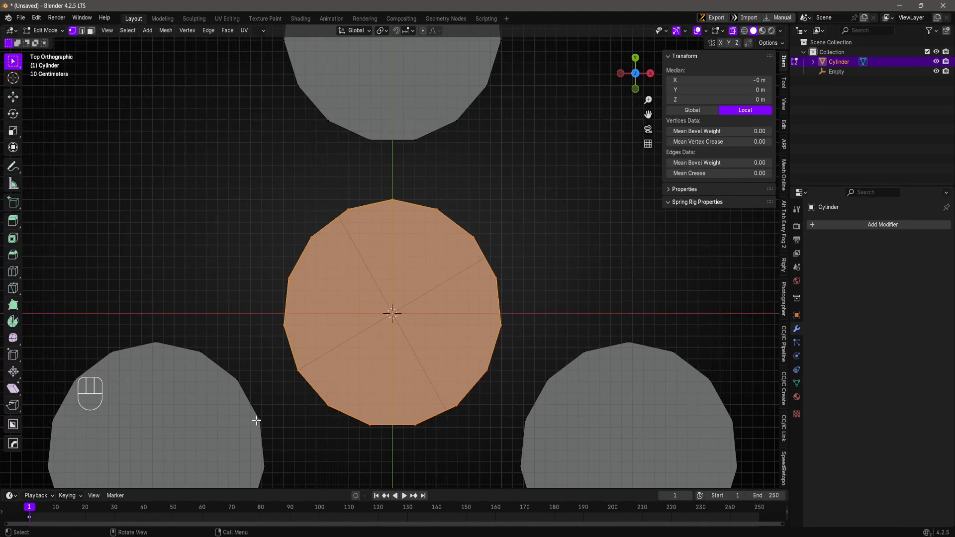
{"action": "key", "text": "g"}
{"action": "right_click", "coordinate": [299, 391]}
- Rotate the center cylinder's mesh about 12 degrees so that a flat side faces the upper cylinder's flat side
{"action": "scroll", "coordinate": [433, 265], "scroll_direction": "up", "scroll_amount": 1}
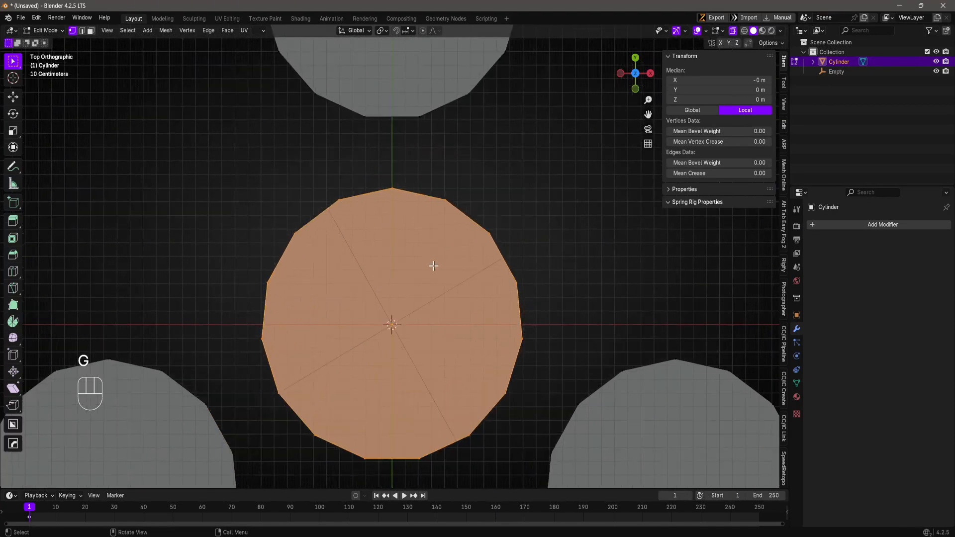
{"action": "scroll", "coordinate": [508, 268], "scroll_direction": "up", "scroll_amount": 2, "text": "shift"}
{"action": "key", "text": "r"}
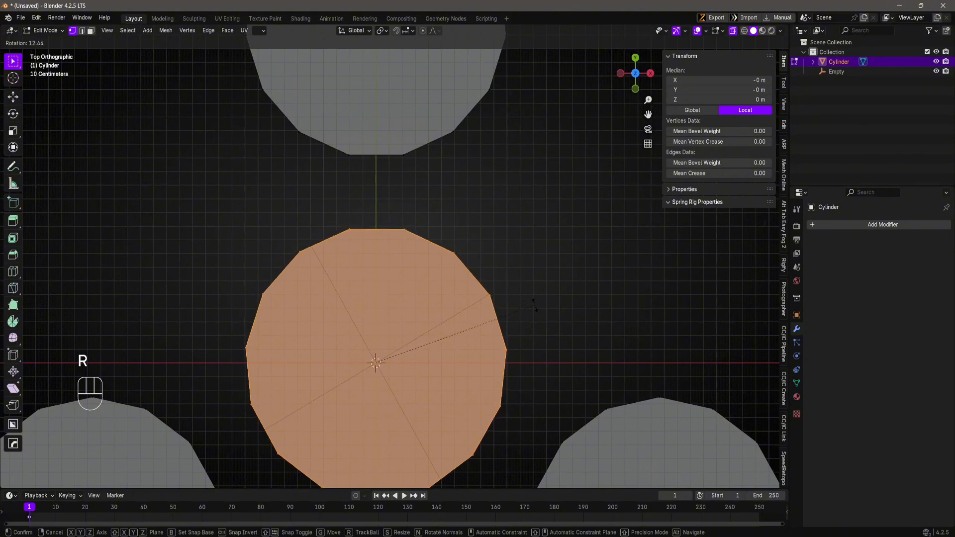
{"action": "left_click", "coordinate": [534, 305]}
{"action": "scroll", "coordinate": [404, 219], "scroll_direction": "up", "scroll_amount": 3}
{"action": "scroll", "coordinate": [390, 284], "scroll_direction": "up", "scroll_amount": 2, "text": "shift"}
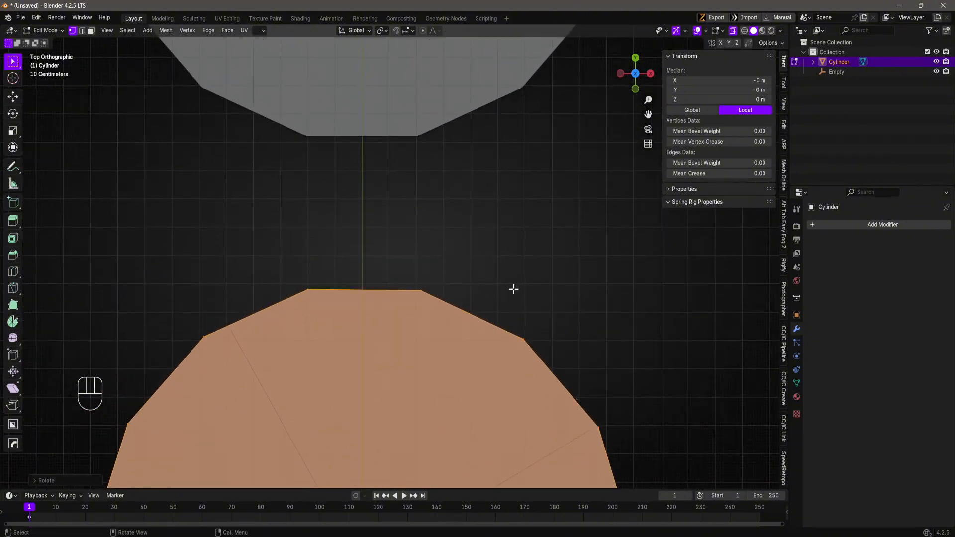
{"action": "key", "text": "r"}
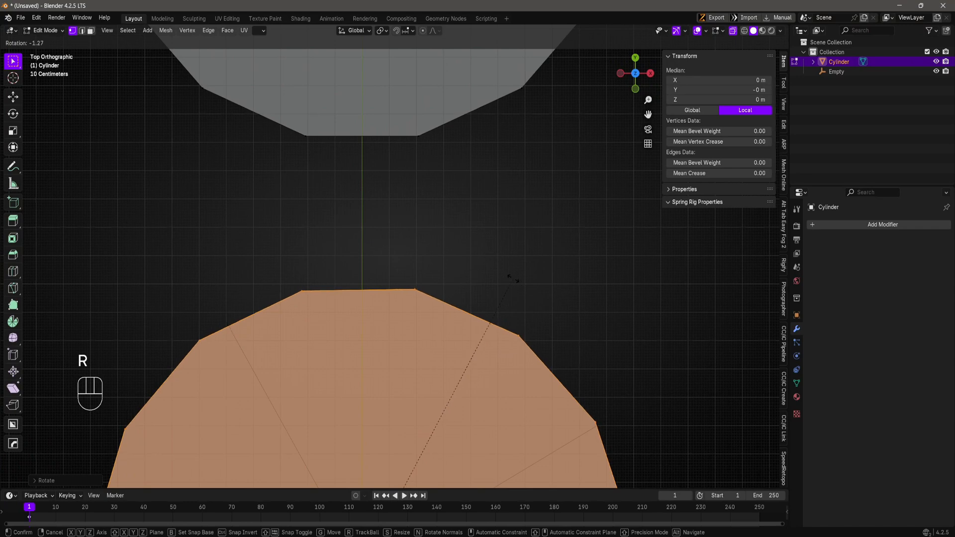
{"action": "left_click", "coordinate": [512, 279]}
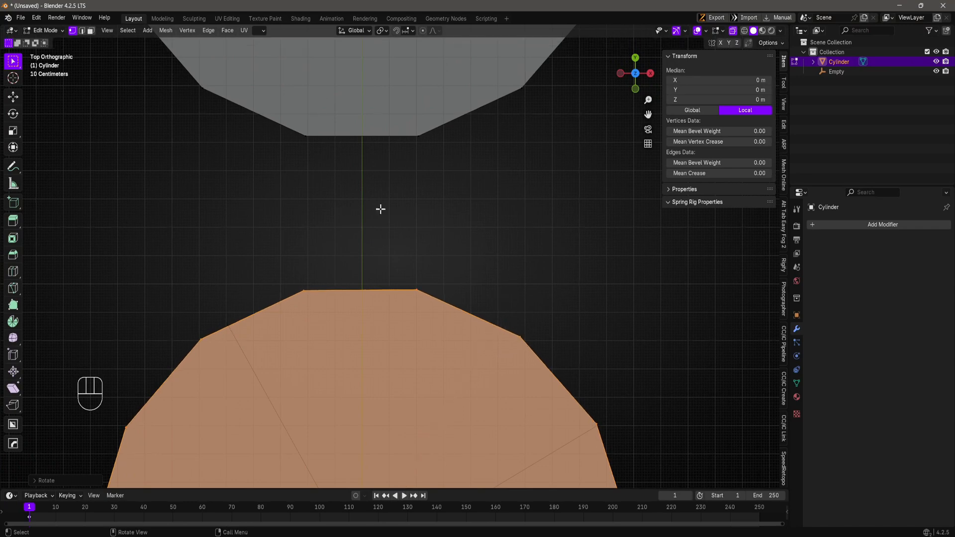
- With X-ray off, select the three side faces on the center cylinder and the three on the upper cylinder that face each other
{"action": "key", "text": "alt+z"}
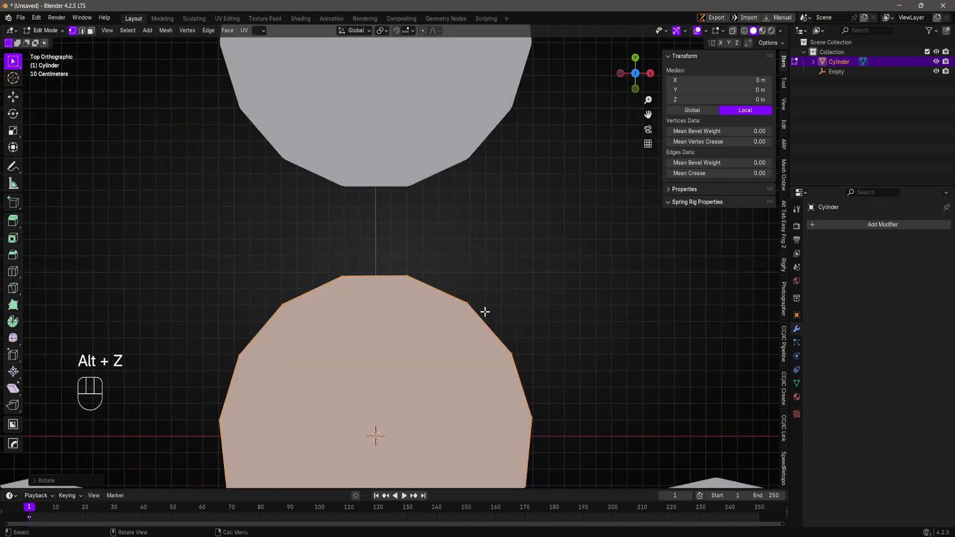
{"action": "middle_click_drag", "start_coordinate": [486, 313], "coordinate": [309, 149]}
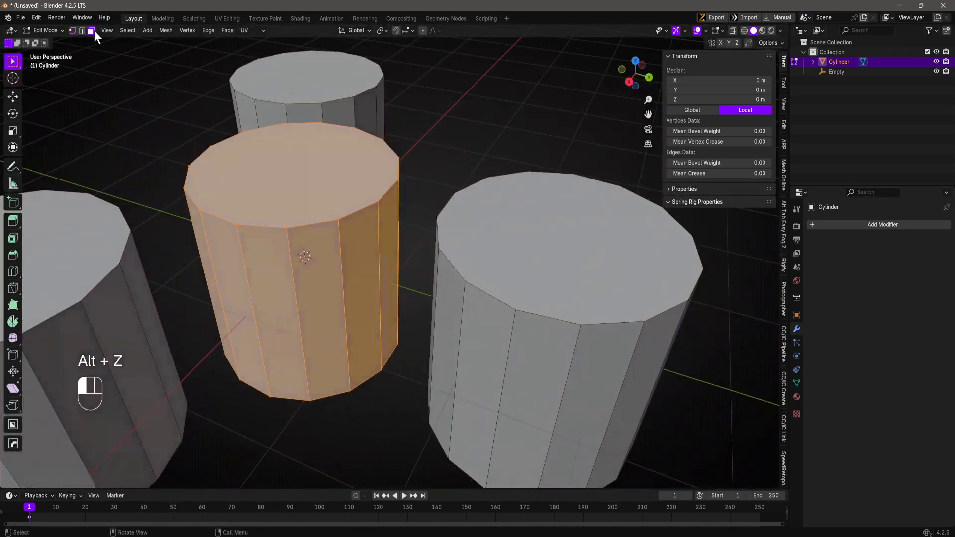
{"action": "left_click", "coordinate": [90, 30]}
{"action": "middle_click_drag", "start_coordinate": [233, 143], "coordinate": [368, 259]}
{"action": "left_click", "coordinate": [381, 266]}
{"action": "left_click", "coordinate": [384, 208], "text": "shift"}
{"action": "left_click", "coordinate": [420, 206], "text": "shift"}
{"action": "left_click", "coordinate": [361, 205], "text": "shift"}
{"action": "left_click", "coordinate": [348, 286], "text": "shift"}
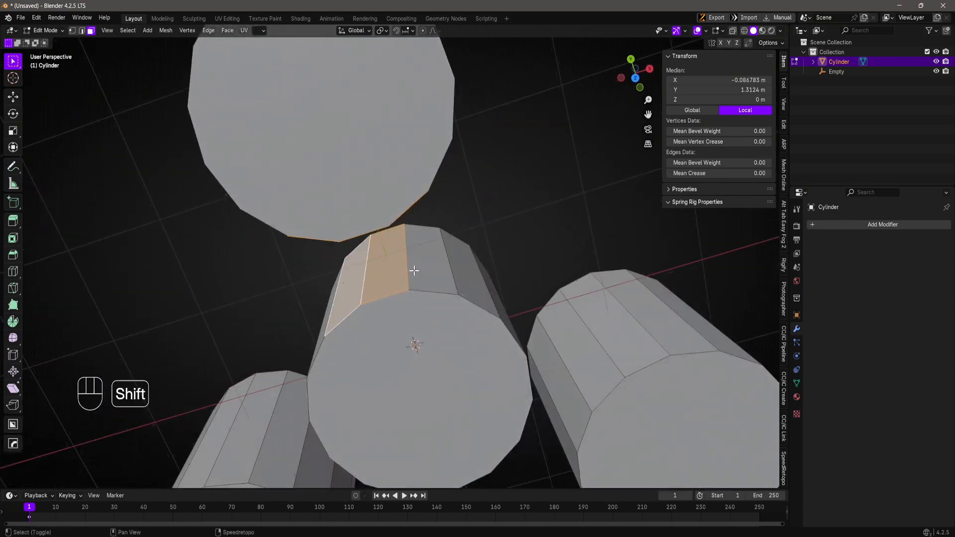
{"action": "left_click", "coordinate": [409, 285], "text": "shift"}
{"action": "middle_click_drag", "start_coordinate": [409, 285], "coordinate": [367, 258]}
{"action": "scroll", "coordinate": [440, 254], "scroll_direction": "down", "scroll_amount": 3}
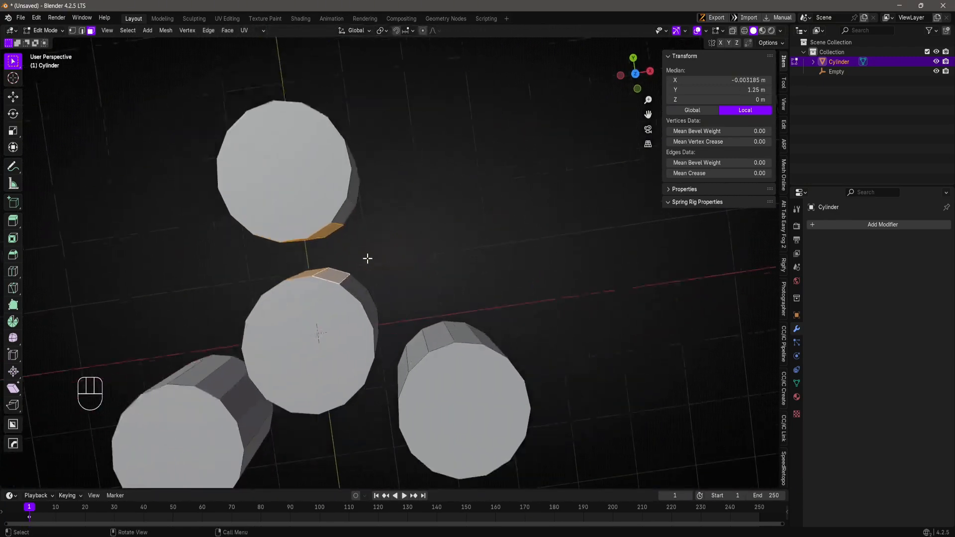
{"action": "scroll", "coordinate": [367, 257], "scroll_direction": "down", "scroll_amount": 1}
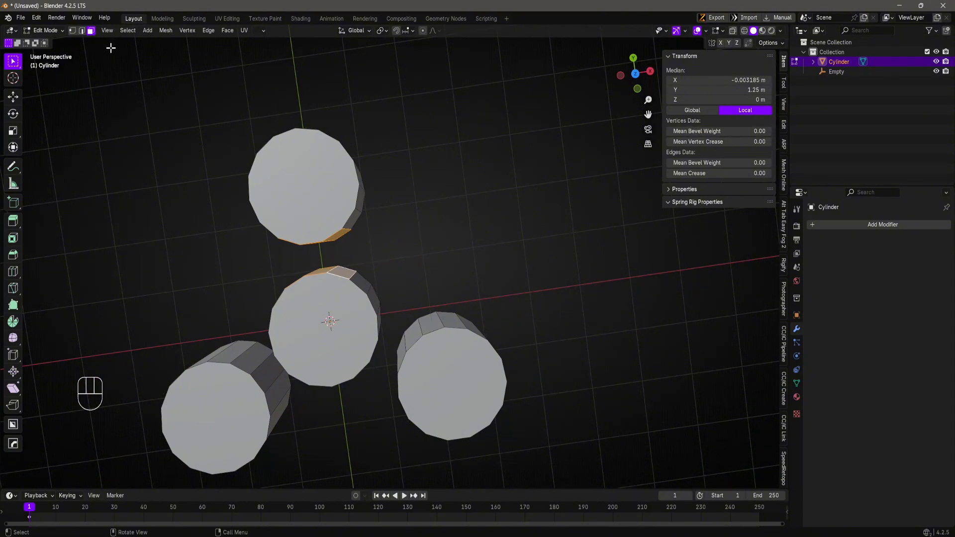
- Search the add-ons in the preferences for "loop" and close the preferences
{"action": "left_click", "coordinate": [42, 16]}
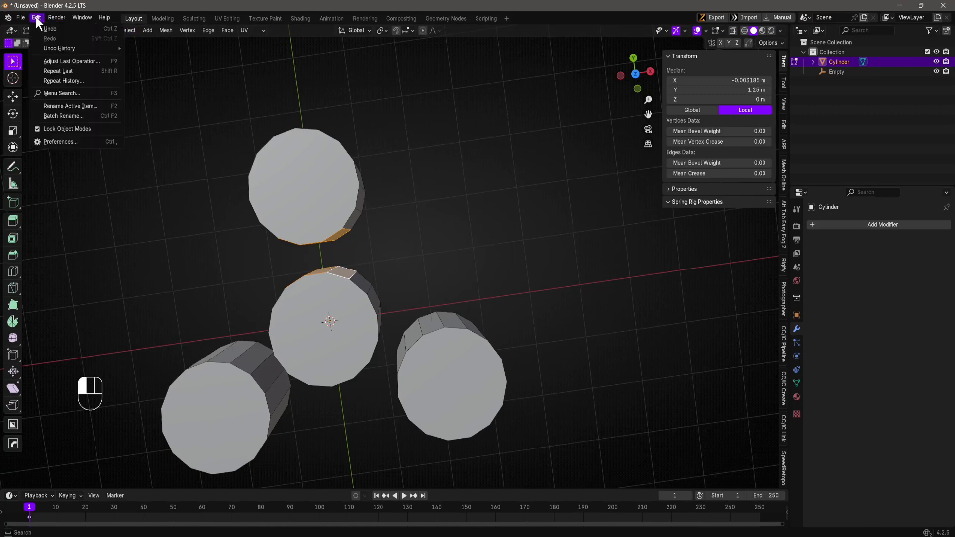
{"action": "left_click", "coordinate": [66, 141]}
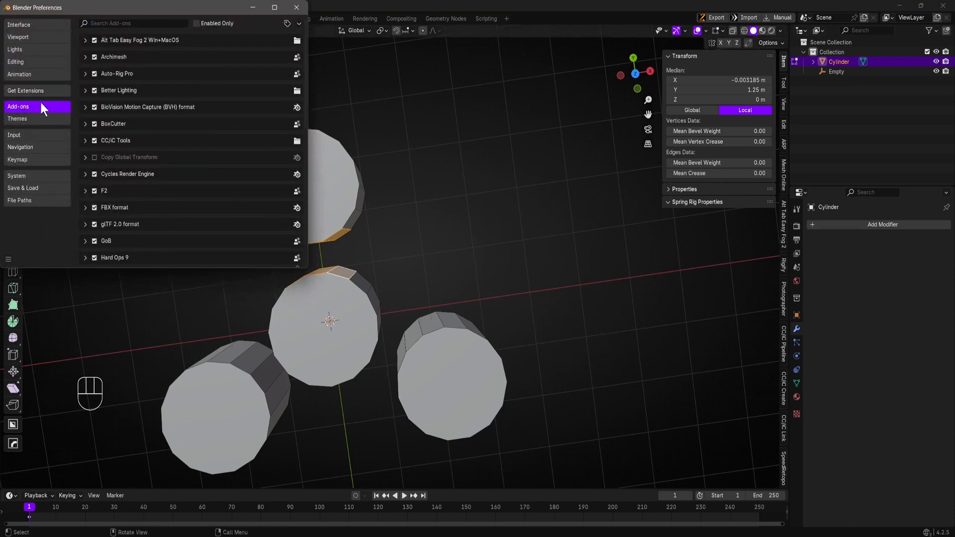
{"action": "left_click", "coordinate": [117, 23]}
{"action": "type", "text": "loop"}
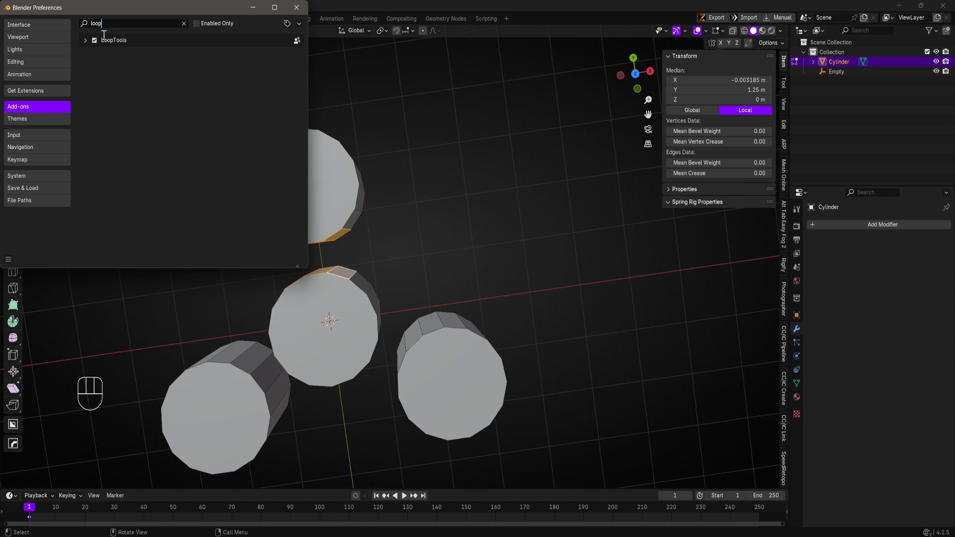
{"action": "left_click", "coordinate": [297, 8]}
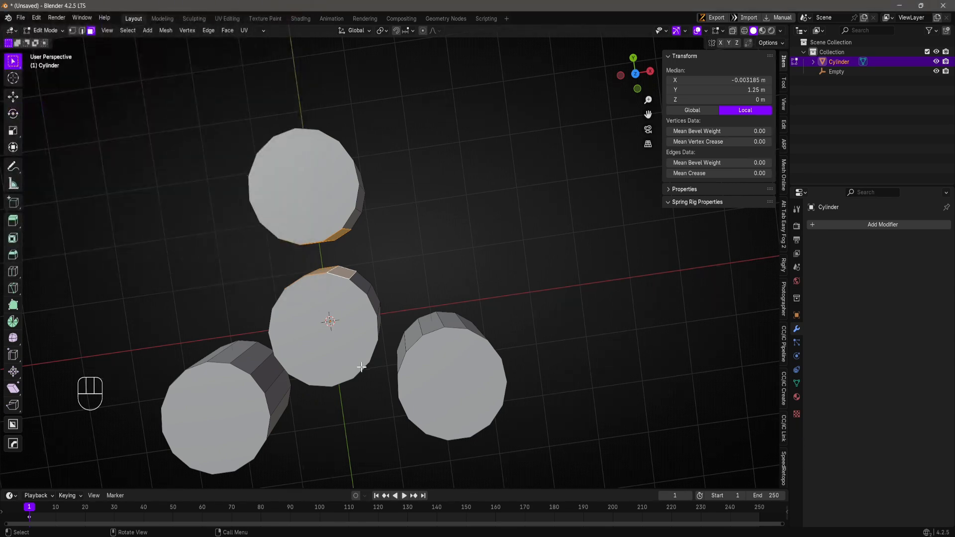
- Reopen the add-on preferences and make sure the LoopTools add-on is enabled
{"action": "middle_click_drag", "start_coordinate": [361, 368], "coordinate": [229, 247]}
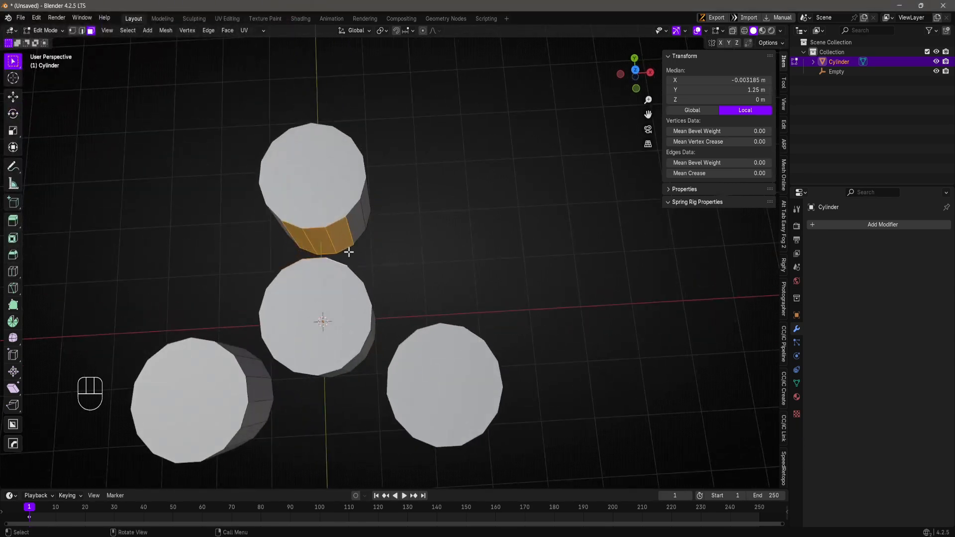
{"action": "middle_click_drag", "start_coordinate": [349, 252], "coordinate": [326, 259], "text": "shift"}
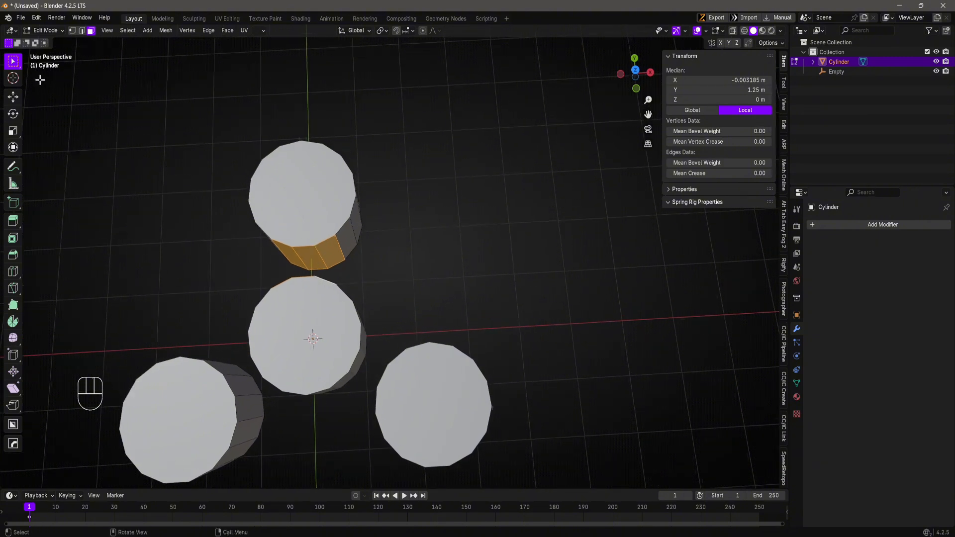
{"action": "left_click", "coordinate": [39, 19]}
{"action": "left_click", "coordinate": [61, 141]}
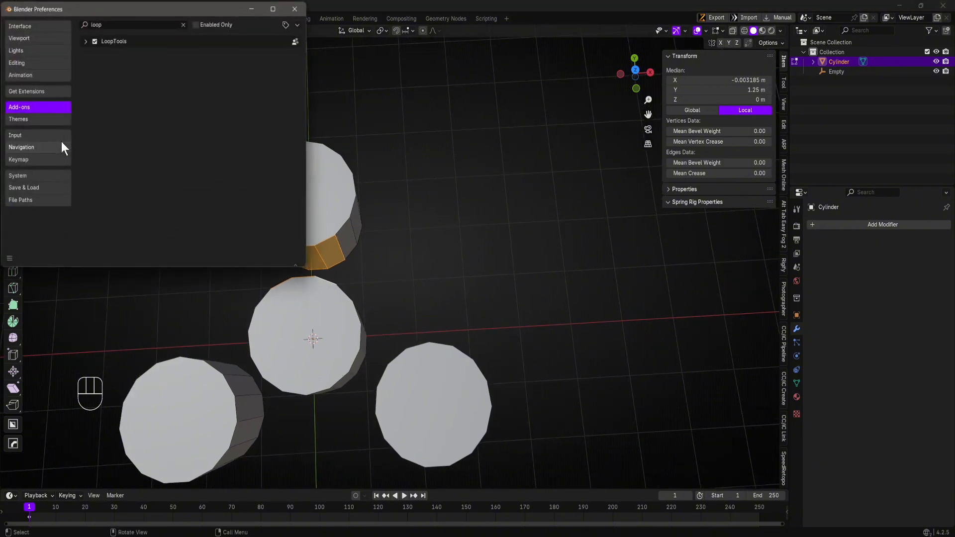
{"action": "left_click", "coordinate": [94, 41]}
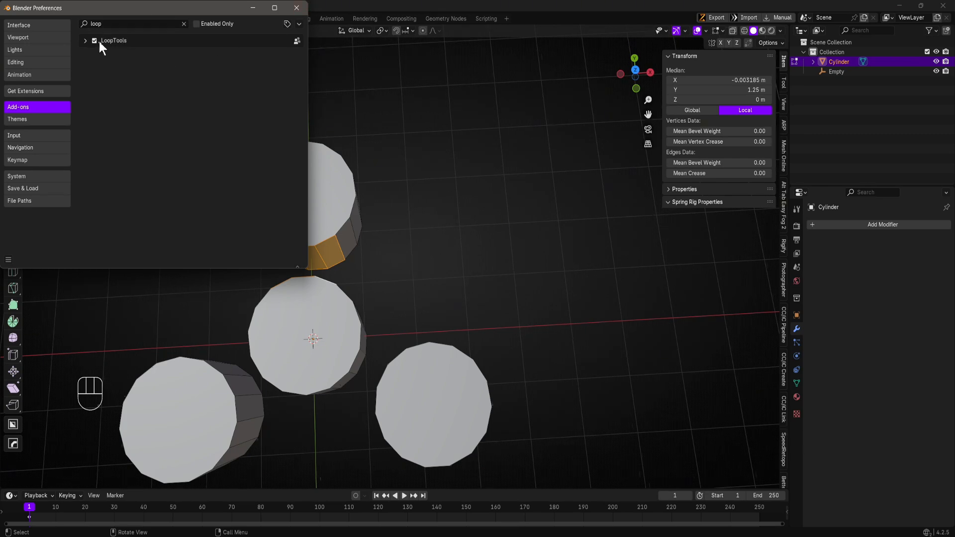
- Save the preferences, close the preferences window and hide the viewport sidebar
{"action": "left_click", "coordinate": [9, 258]}
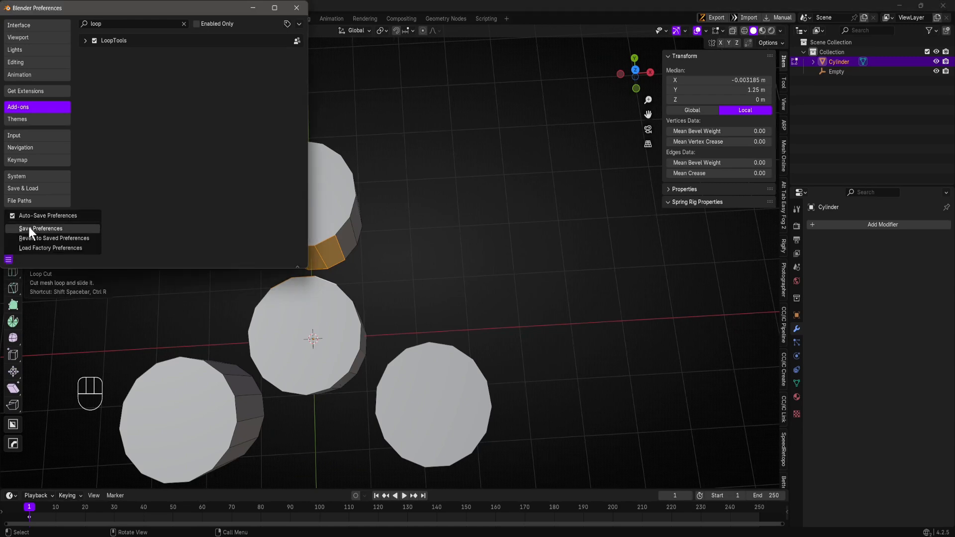
{"action": "left_click", "coordinate": [29, 227]}
{"action": "left_click", "coordinate": [9, 259]}
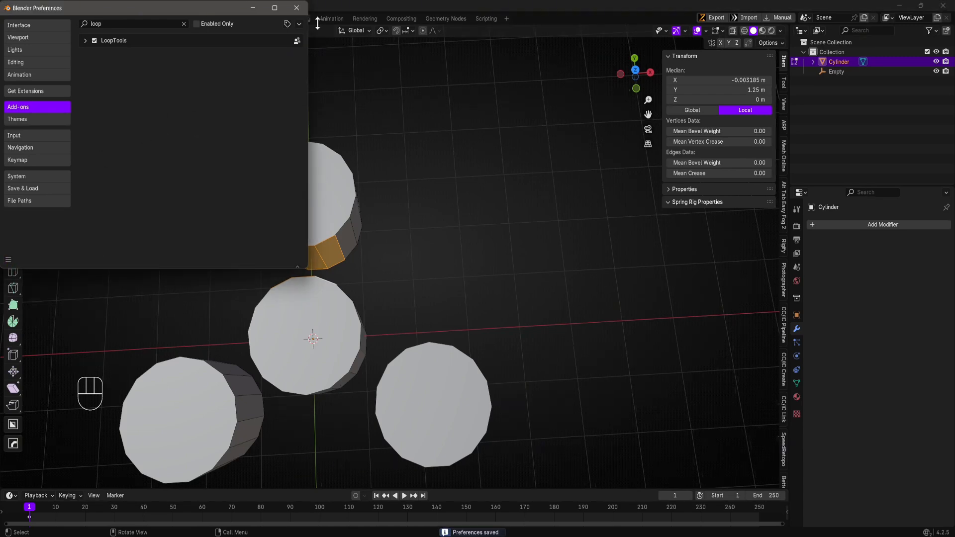
{"action": "left_click", "coordinate": [296, 7]}
{"action": "scroll", "coordinate": [561, 224], "scroll_direction": "down", "scroll_amount": 2}
{"action": "key", "text": "n"}
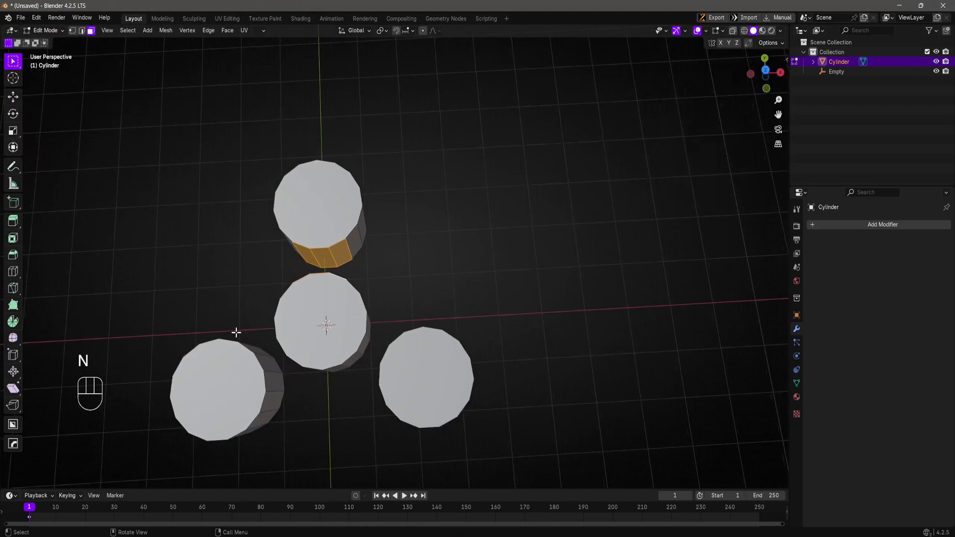
- Connect the selected facing faces of the center and upper cylinders with the LoopTools Bridge operation and check it from the top view
{"action": "middle_click_drag", "start_coordinate": [235, 335], "coordinate": [601, 169]}
{"action": "scroll", "coordinate": [362, 313], "scroll_direction": "up", "scroll_amount": 4}
{"action": "right_click", "coordinate": [601, 170]}
{"action": "mouse_move", "coordinate": [582, 155]}
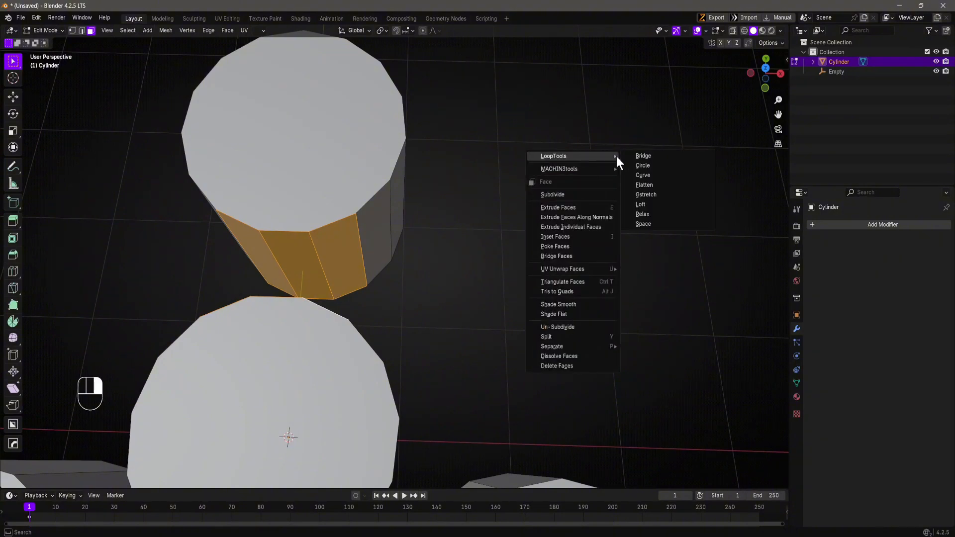
{"action": "left_click", "coordinate": [638, 156]}
{"action": "middle_click_drag", "start_coordinate": [589, 175], "coordinate": [369, 241]}
{"action": "scroll", "coordinate": [369, 240], "scroll_direction": "down", "scroll_amount": 2}
{"action": "key", "text": "KP_7"}
{"action": "middle_click_drag", "start_coordinate": [422, 279], "coordinate": [446, 203], "text": "shift"}
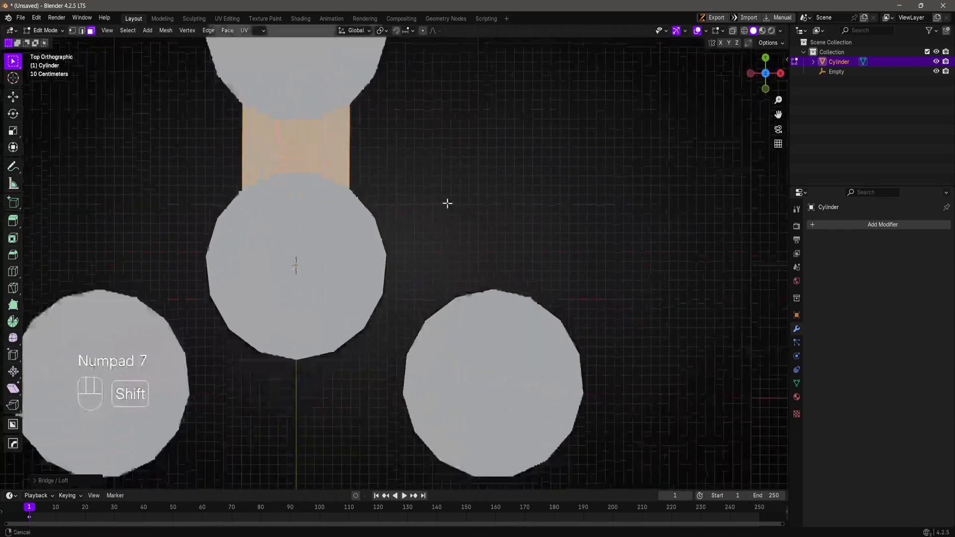
{"action": "scroll", "coordinate": [394, 344], "scroll_direction": "up", "scroll_amount": 1}
{"action": "middle_click_drag", "start_coordinate": [394, 344], "coordinate": [411, 339], "text": "shift"}
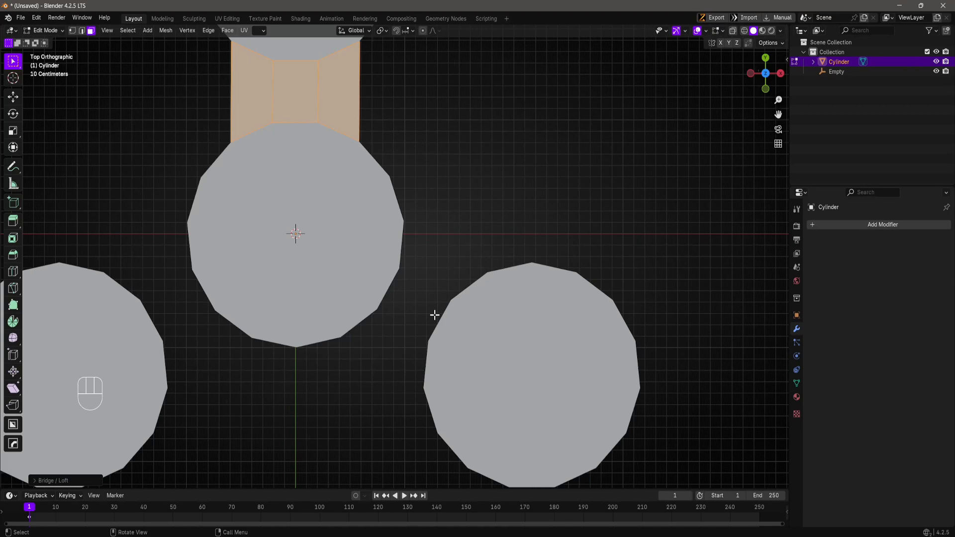
- Review the Input preferences for the Emulate Numpad option, save the preferences and close them
{"action": "left_click", "coordinate": [35, 18]}
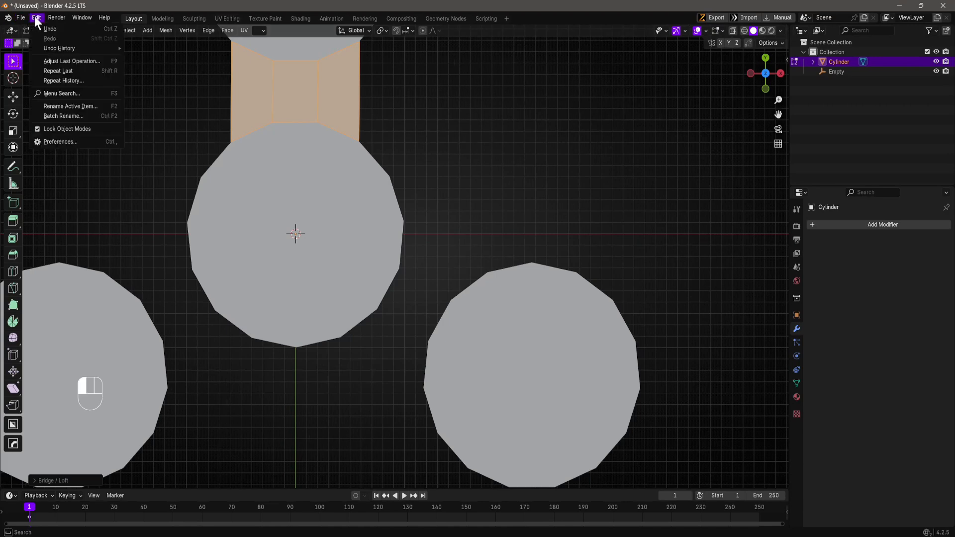
{"action": "left_click", "coordinate": [60, 142]}
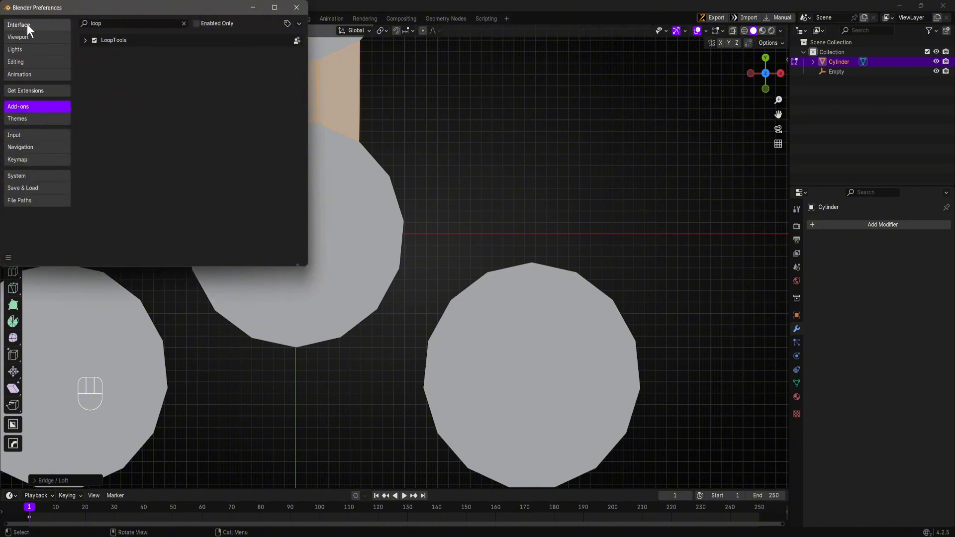
{"action": "left_click", "coordinate": [30, 135]}
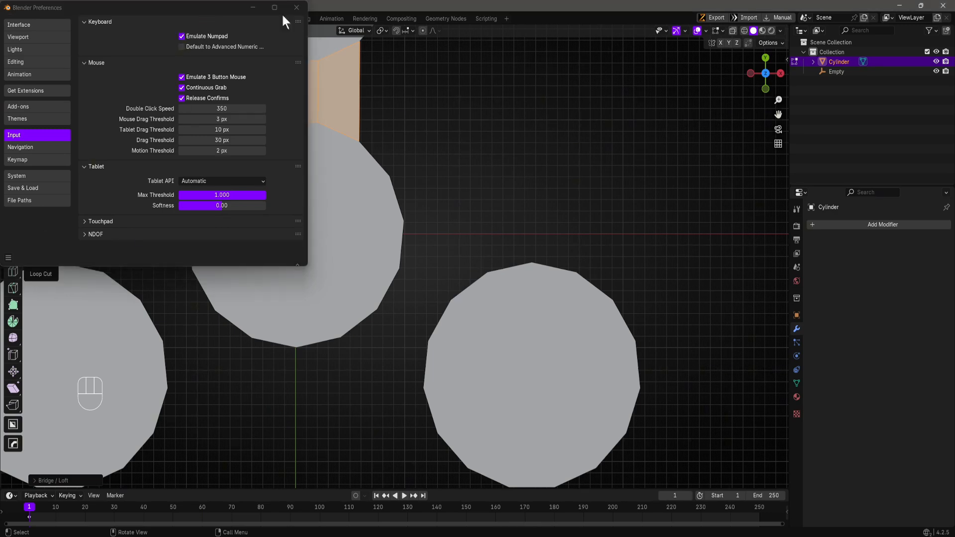
{"action": "left_click", "coordinate": [8, 257]}
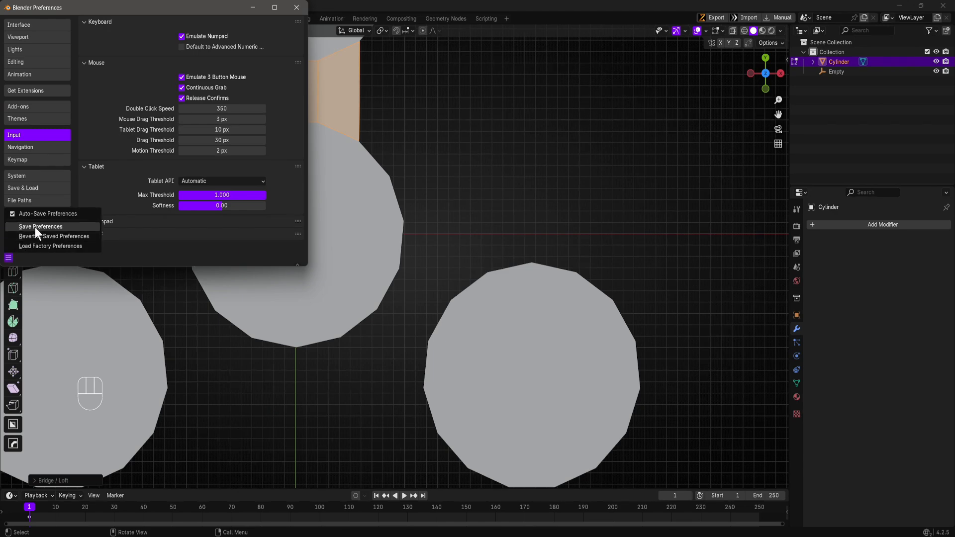
{"action": "left_click", "coordinate": [37, 226]}
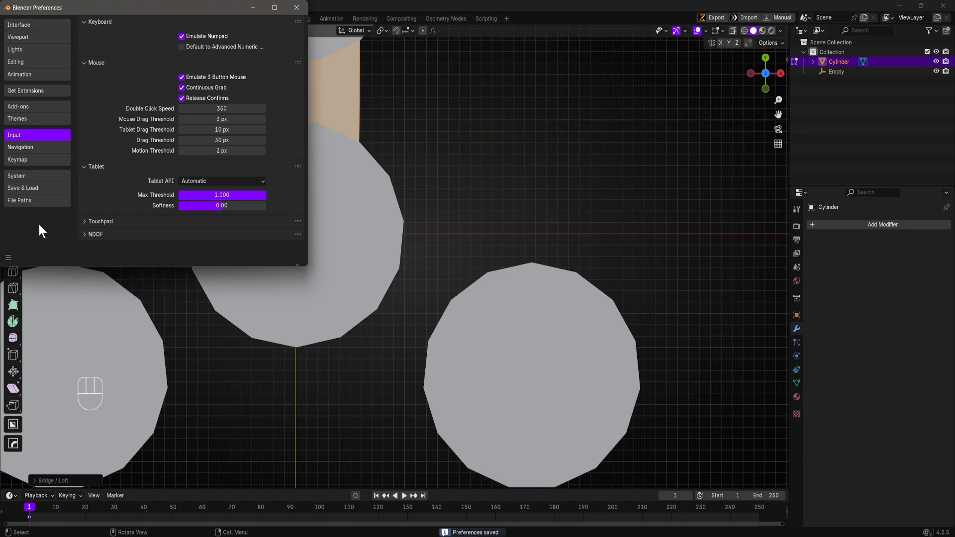
{"action": "left_click", "coordinate": [296, 8]}
- Select the three side faces on the center cylinder and the three on the lower-right cylinder that face each other
{"action": "scroll", "coordinate": [445, 237], "scroll_direction": "up", "scroll_amount": 2}
{"action": "middle_click_drag", "start_coordinate": [445, 237], "coordinate": [418, 207], "text": "shift"}
{"action": "left_click", "coordinate": [379, 244]}
{"action": "left_click", "coordinate": [424, 214], "text": "shift"}
{"action": "left_click", "coordinate": [348, 243], "text": "shift"}
{"action": "middle_click_drag", "start_coordinate": [348, 243], "coordinate": [379, 256]}
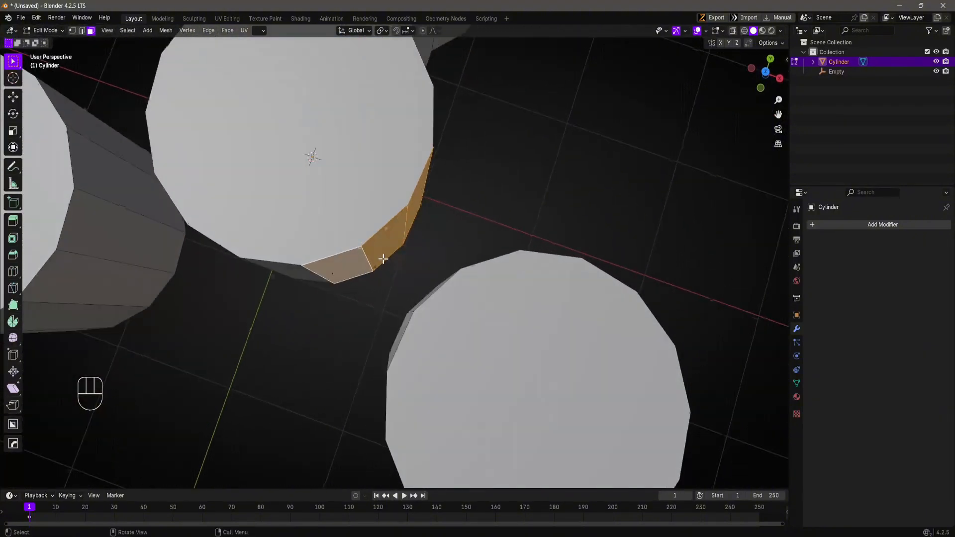
{"action": "key", "text": "KP_7"}
{"action": "middle_click_drag", "start_coordinate": [440, 286], "coordinate": [439, 168]}
{"action": "left_click", "coordinate": [456, 268]}
{"action": "middle_click_drag", "start_coordinate": [456, 269], "coordinate": [362, 169]}
{"action": "left_click", "coordinate": [383, 164], "text": "shift"}
- Bridge the center cylinder to the lower-right cylinder with LoopTools
{"action": "right_click", "coordinate": [442, 135]}
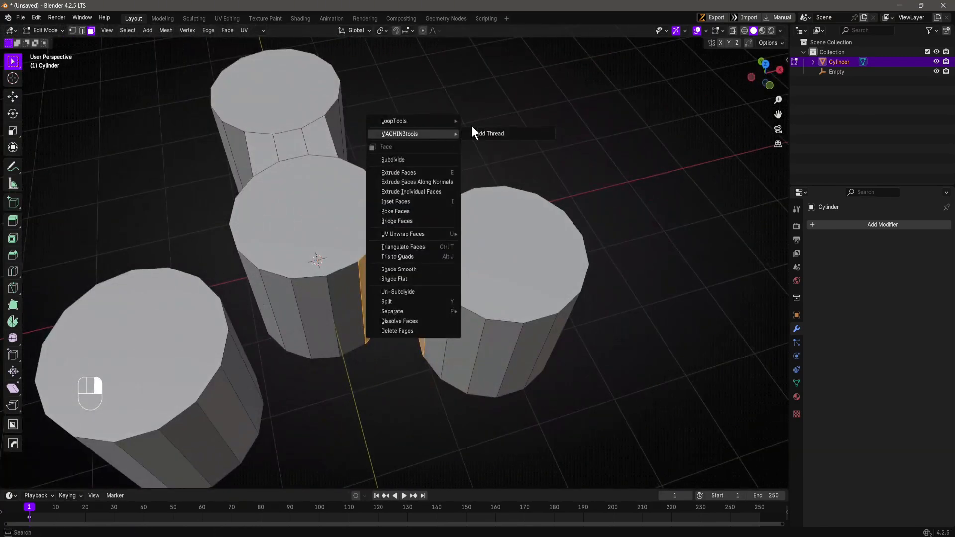
{"action": "mouse_move", "coordinate": [433, 122]}
{"action": "left_click", "coordinate": [485, 124]}
{"action": "middle_click_drag", "start_coordinate": [325, 280], "coordinate": [313, 318]}
{"action": "key", "text": "KP_7"}
{"action": "scroll", "coordinate": [211, 281], "scroll_direction": "up", "scroll_amount": 1}
{"action": "middle_click_drag", "start_coordinate": [206, 274], "coordinate": [313, 270], "text": "shift"}
{"action": "scroll", "coordinate": [313, 270], "scroll_direction": "up", "scroll_amount": 2}
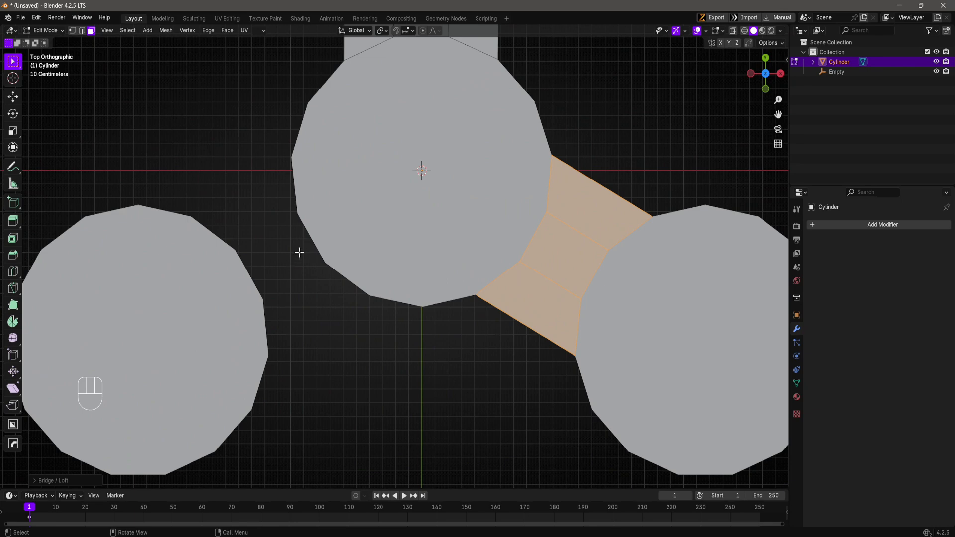
- Select the three side faces on the center cylinder and the three on the lower-left cylinder that face each other
{"action": "middle_click_drag", "start_coordinate": [299, 252], "coordinate": [256, 247]}
{"action": "left_click", "coordinate": [298, 267]}
{"action": "left_click", "coordinate": [350, 277], "text": "shift"}
{"action": "key", "text": "KP_7"}
{"action": "left_click", "coordinate": [268, 222], "text": "shift"}
{"action": "left_click", "coordinate": [255, 247], "text": "shift"}
{"action": "left_click", "coordinate": [320, 109], "text": "shift"}
{"action": "scroll", "coordinate": [319, 112], "scroll_direction": "down", "scroll_amount": 3}
{"action": "middle_click_drag", "start_coordinate": [317, 117], "coordinate": [271, 114]}
- Bridge the center cylinder to the lower-left cylinder with LoopTools and check the three-armed shape from the top view
{"action": "right_click", "coordinate": [522, 100]}
{"action": "mouse_move", "coordinate": [521, 102]}
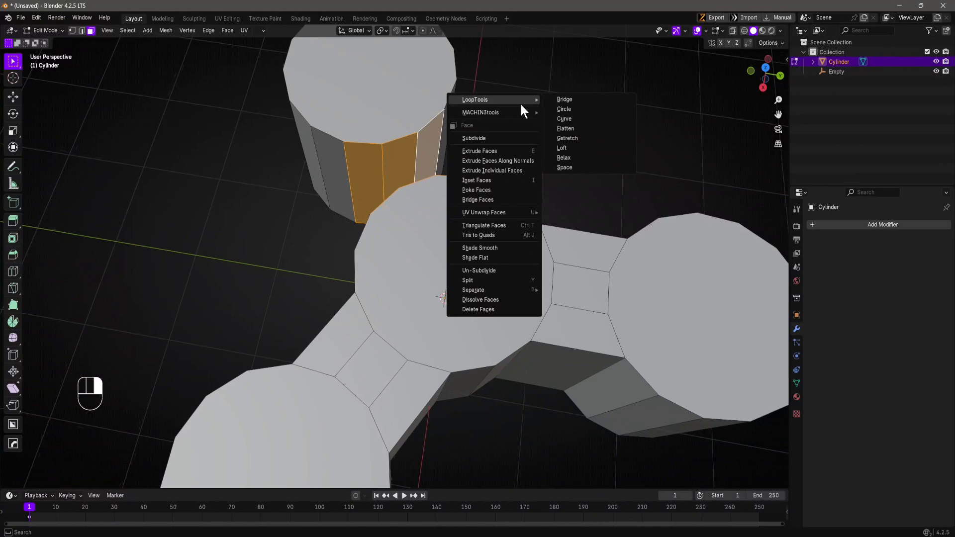
{"action": "left_click", "coordinate": [563, 99]}
{"action": "middle_click_drag", "start_coordinate": [563, 99], "coordinate": [440, 303]}
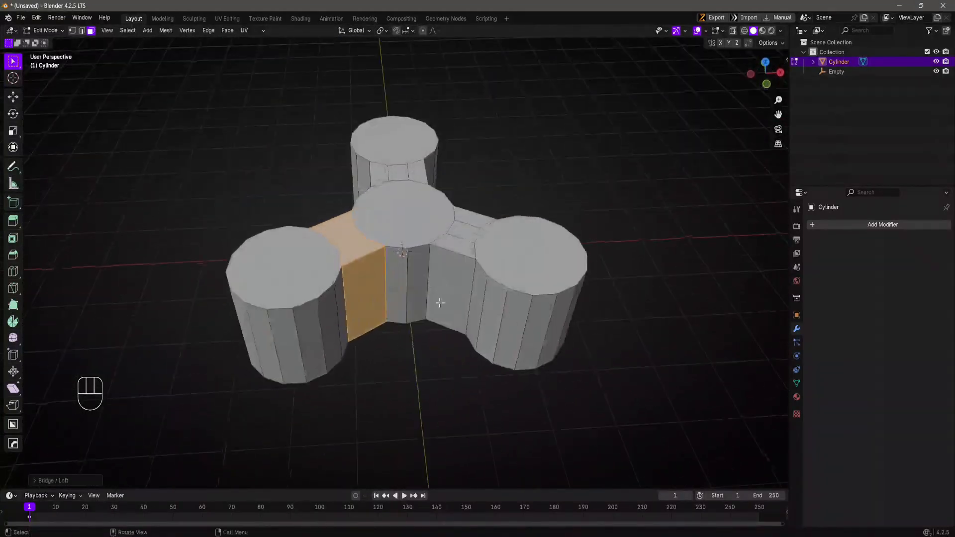
{"action": "scroll", "coordinate": [440, 303], "scroll_direction": "down", "scroll_amount": 2}
{"action": "key", "text": "KP_7"}
{"action": "scroll", "coordinate": [443, 296], "scroll_direction": "up", "scroll_amount": 6}
{"action": "middle_click_drag", "start_coordinate": [409, 250], "coordinate": [402, 309], "text": "shift"}
{"action": "scroll", "coordinate": [403, 310], "scroll_direction": "down", "scroll_amount": 3}
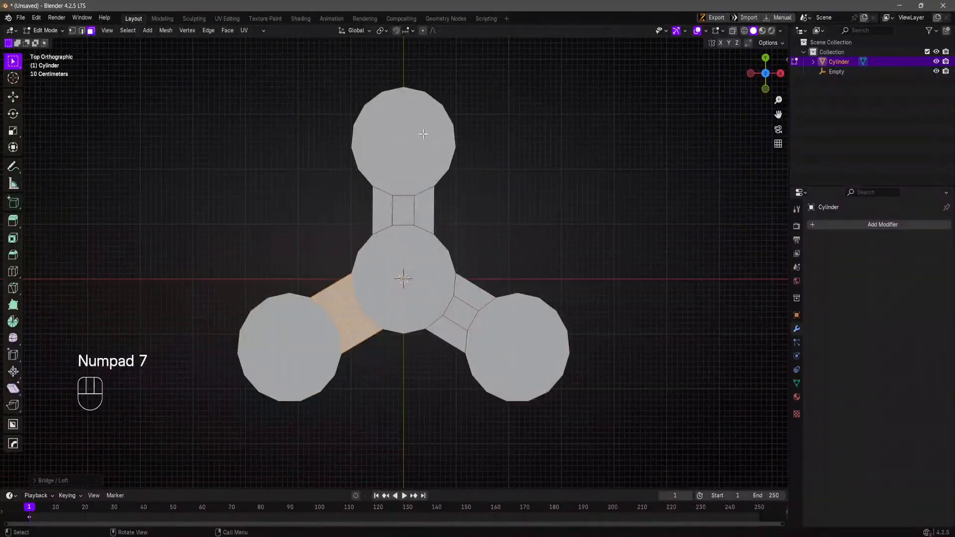
- With X-ray on, select the top and bottom faces of all four cylinders and inspect the selection from several angles with X-ray off
{"action": "left_click", "coordinate": [732, 31]}
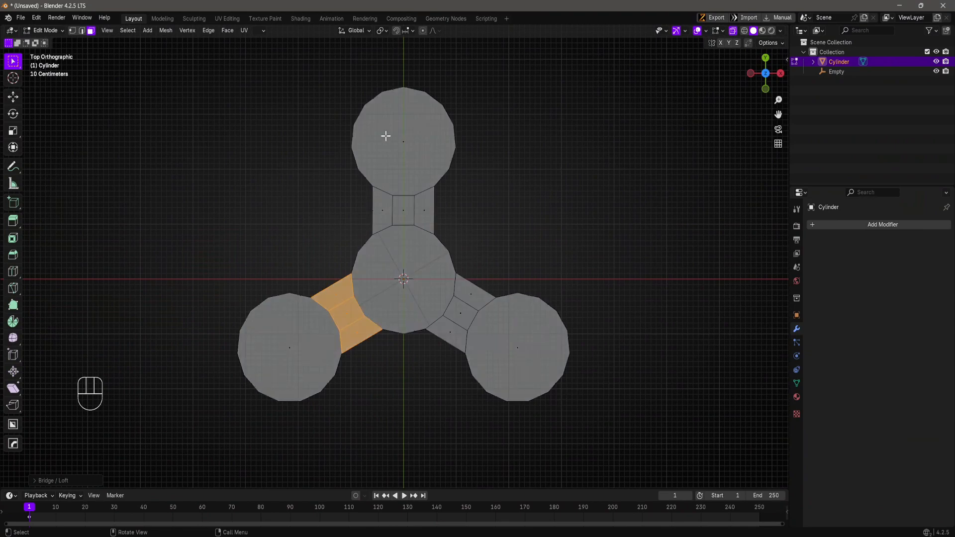
{"action": "left_click_drag", "start_coordinate": [386, 130], "coordinate": [417, 149]}
{"action": "left_click_drag", "start_coordinate": [395, 268], "coordinate": [418, 292], "text": "shift"}
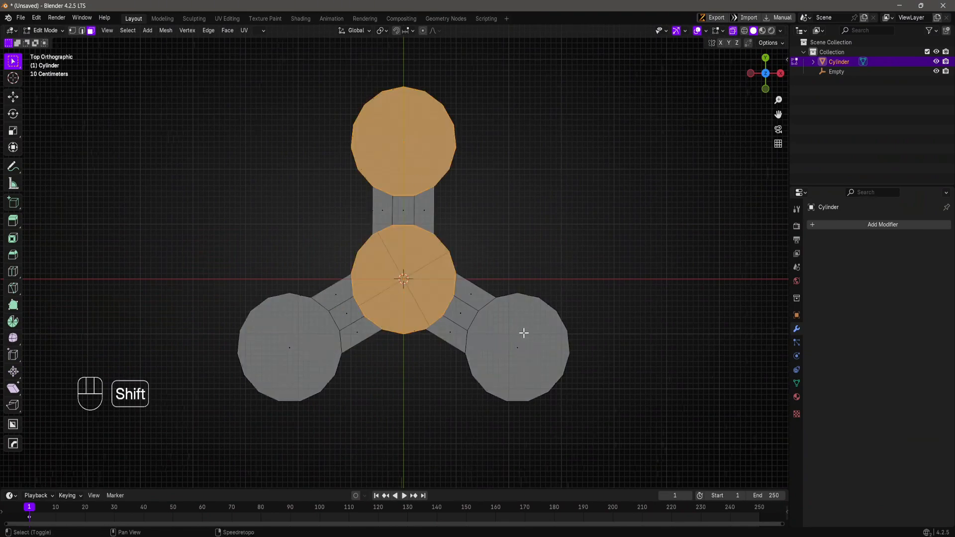
{"action": "left_click_drag", "start_coordinate": [522, 335], "coordinate": [459, 372], "text": "shift"}
{"action": "left_click_drag", "start_coordinate": [274, 329], "coordinate": [356, 392], "text": "shift"}
{"action": "mouse_move", "coordinate": [356, 392]}
{"action": "middle_mouse_down"}
{"action": "mouse_move", "coordinate": [433, 469]}
{"action": "mouse_move", "coordinate": [416, 208]}
{"action": "middle_mouse_up"}
{"action": "key", "text": "shift+z"}
{"action": "key", "text": "shift+z"}
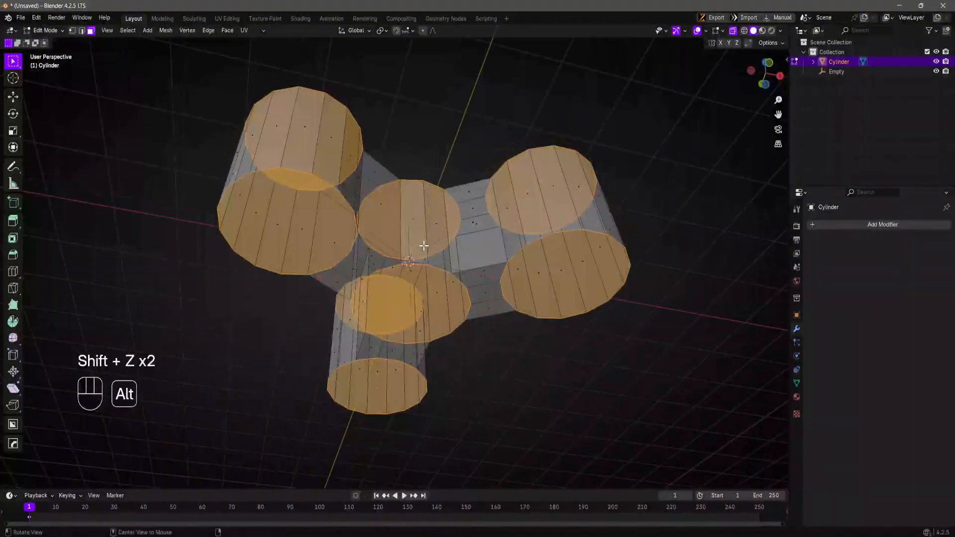
{"action": "key", "text": "alt+z"}
{"action": "mouse_move", "coordinate": [420, 249]}
{"action": "middle_mouse_down"}
{"action": "mouse_move", "coordinate": [393, 287]}
{"action": "mouse_move", "coordinate": [402, 328]}
{"action": "mouse_move", "coordinate": [694, 63]}
{"action": "middle_mouse_up"}
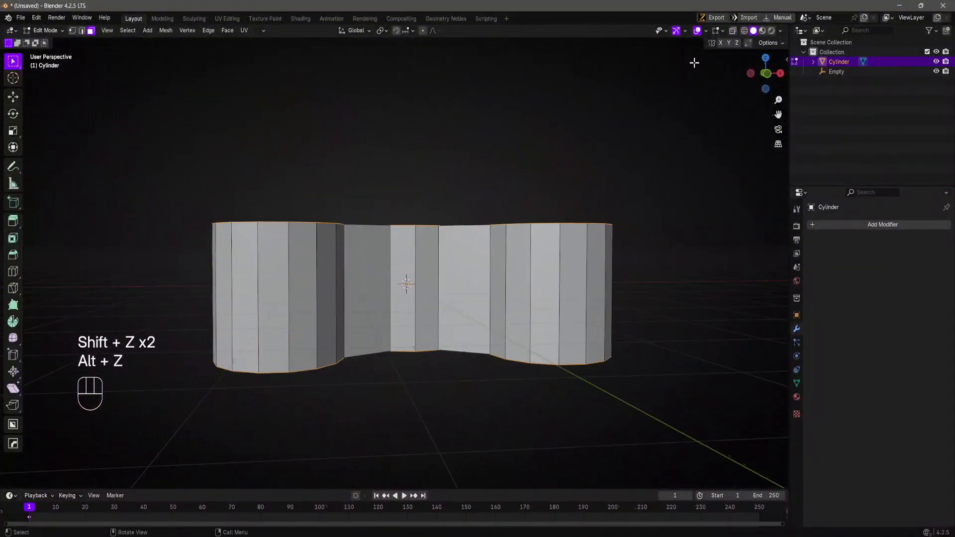
- With X-ray off, select the top faces of only the three outer cylinders from the top view
{"action": "left_click", "coordinate": [733, 32]}
{"action": "middle_click_drag", "start_coordinate": [628, 106], "coordinate": [623, 221]}
{"action": "key", "text": "KP_7"}
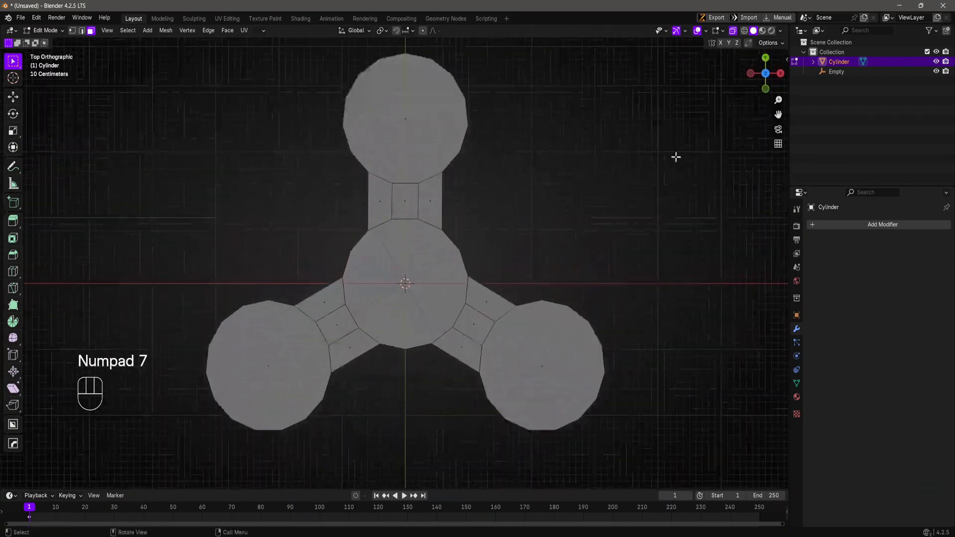
{"action": "left_click", "coordinate": [733, 31]}
{"action": "scroll", "coordinate": [431, 102], "scroll_direction": "up", "scroll_amount": 1}
{"action": "left_click", "coordinate": [430, 102]}
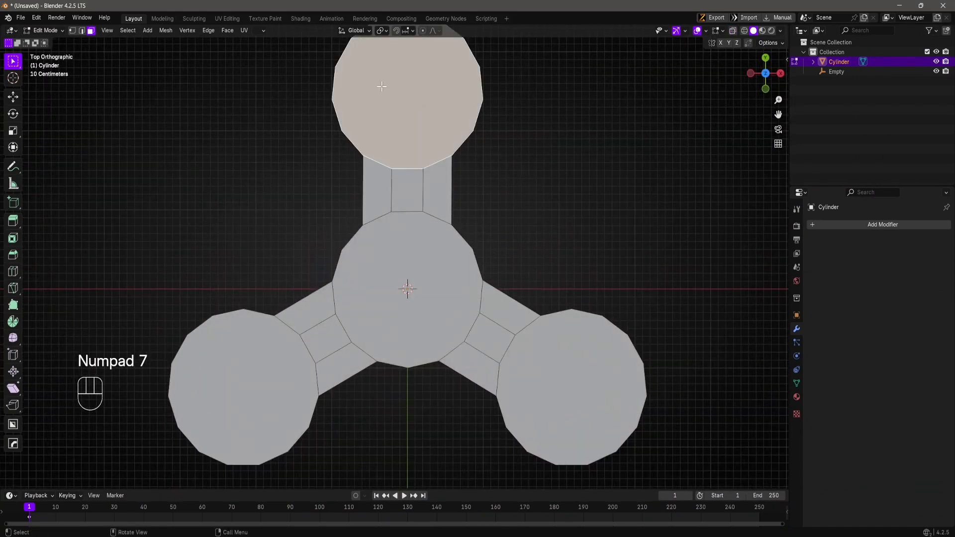
{"action": "left_click", "coordinate": [405, 287]}
{"action": "left_click", "coordinate": [552, 365]}
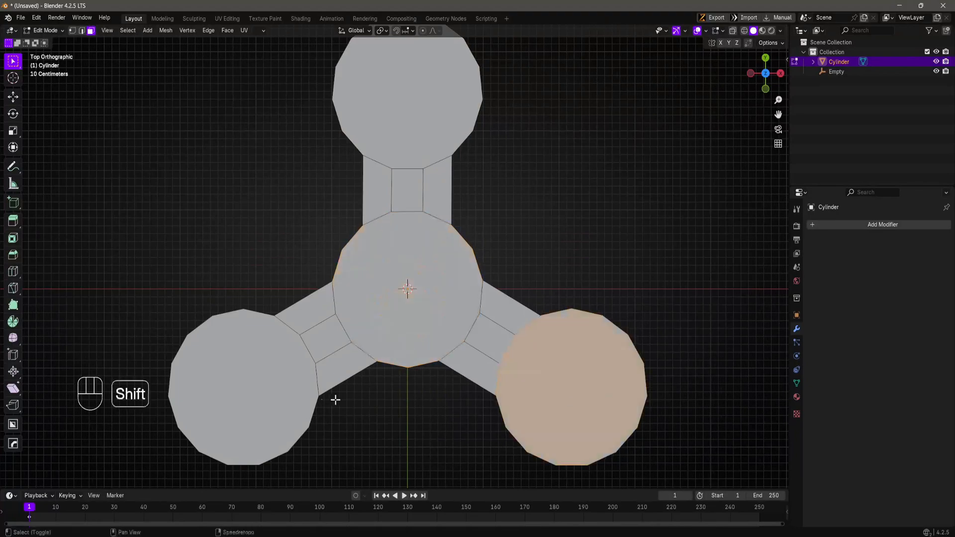
{"action": "left_click", "coordinate": [243, 393], "text": "shift"}
{"action": "left_click", "coordinate": [399, 73], "text": "shift"}
{"action": "middle_click_drag", "start_coordinate": [429, 207], "coordinate": [482, 112]}
{"action": "key", "text": "KP_7"}
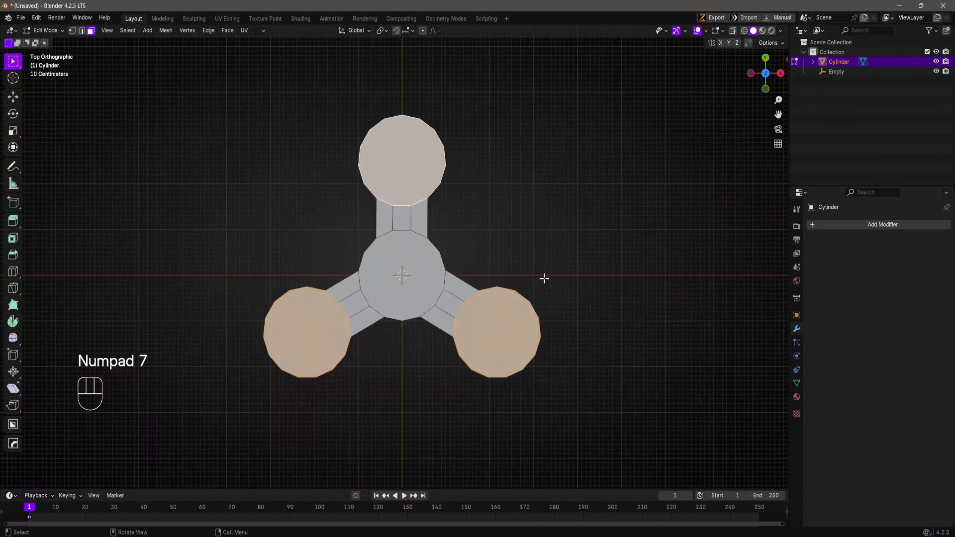
- With X-ray on, select both the top and bottom faces of the three outer cylinders
{"action": "left_click", "coordinate": [733, 30]}
{"action": "left_click", "coordinate": [397, 159]}
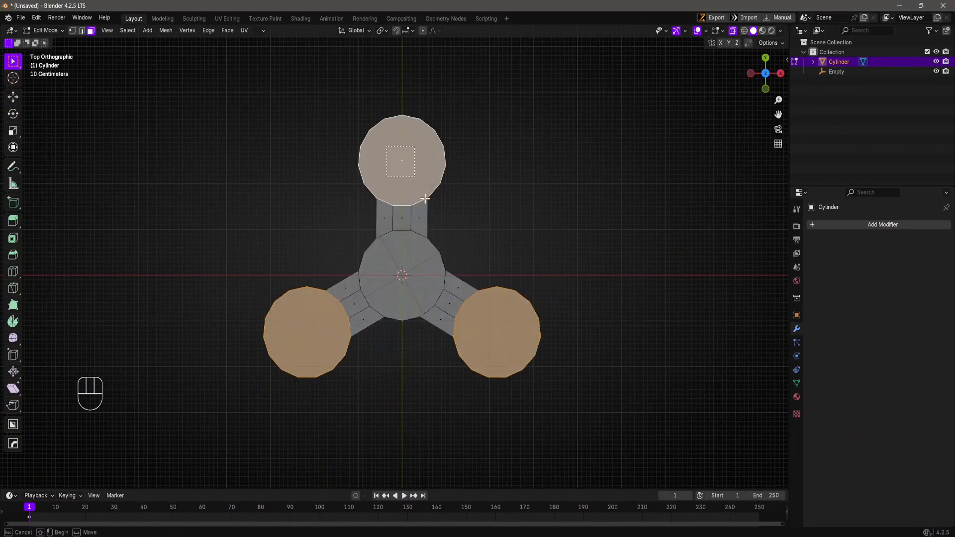
{"action": "left_click", "coordinate": [510, 357], "text": "shift"}
{"action": "left_click", "coordinate": [303, 335], "text": "shift"}
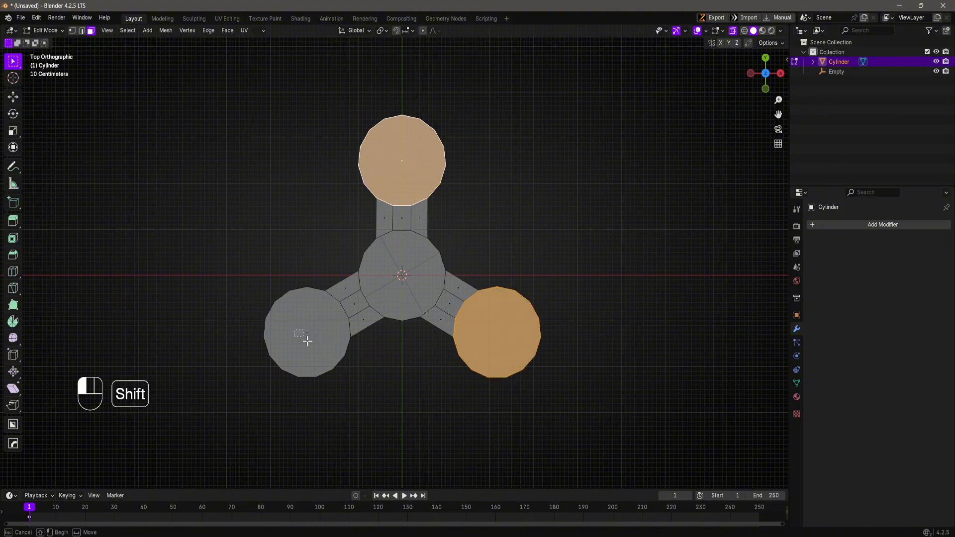
{"action": "middle_click_drag", "start_coordinate": [343, 367], "coordinate": [390, 348]}
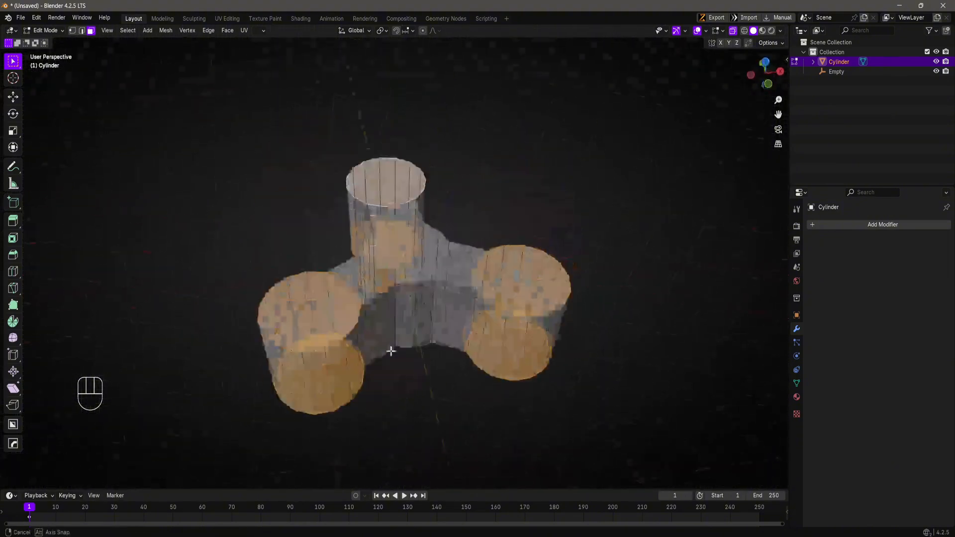
{"action": "key", "text": "KP_7"}
- Try adding the center cylinder's end faces to the selection, and undo that addition
{"action": "left_click", "coordinate": [421, 292], "text": "shift"}
{"action": "middle_click_drag", "start_coordinate": [421, 293], "coordinate": [447, 284]}
{"action": "key", "text": "ctrl+z"}
{"action": "key", "text": "KP_7"}
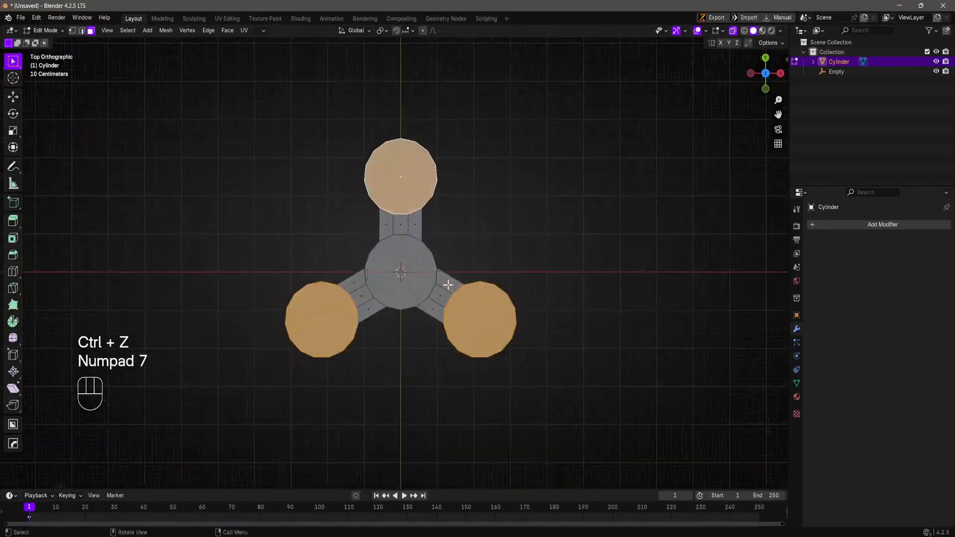
- Turn off X-ray and set the transform pivot point to Individual Origins for the selected outer end faces
{"action": "left_click", "coordinate": [733, 31]}
{"action": "scroll", "coordinate": [471, 211], "scroll_direction": "up", "scroll_amount": 2}
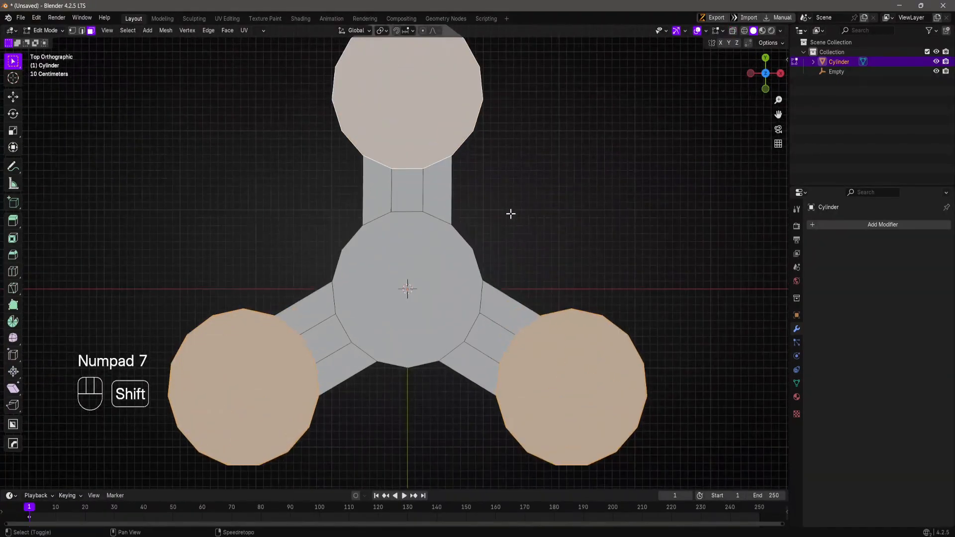
{"action": "scroll", "coordinate": [510, 213], "scroll_direction": "up", "scroll_amount": 2, "text": "shift"}
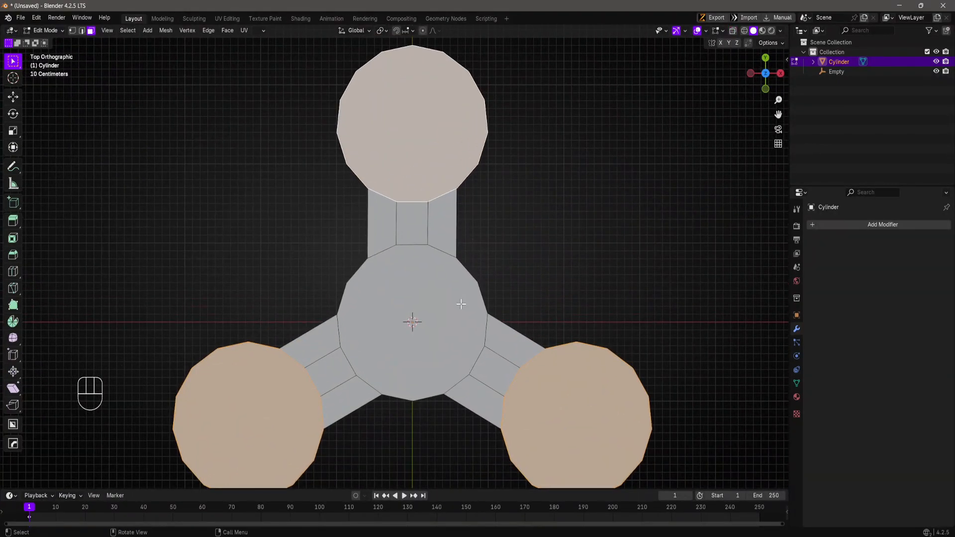
{"action": "middle_click_drag", "start_coordinate": [461, 304], "coordinate": [438, 307], "text": "shift"}
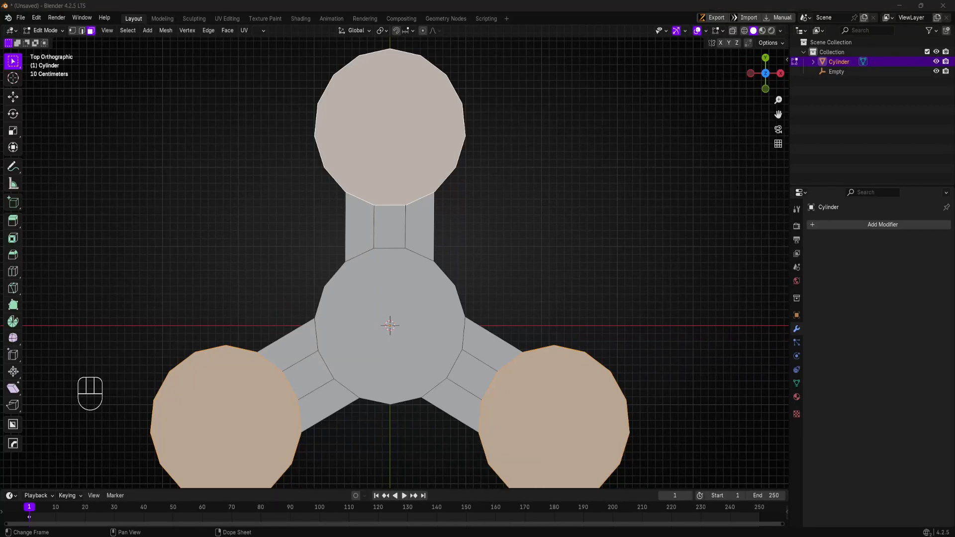
{"action": "scroll", "coordinate": [544, 363], "scroll_direction": "down", "scroll_amount": 2}
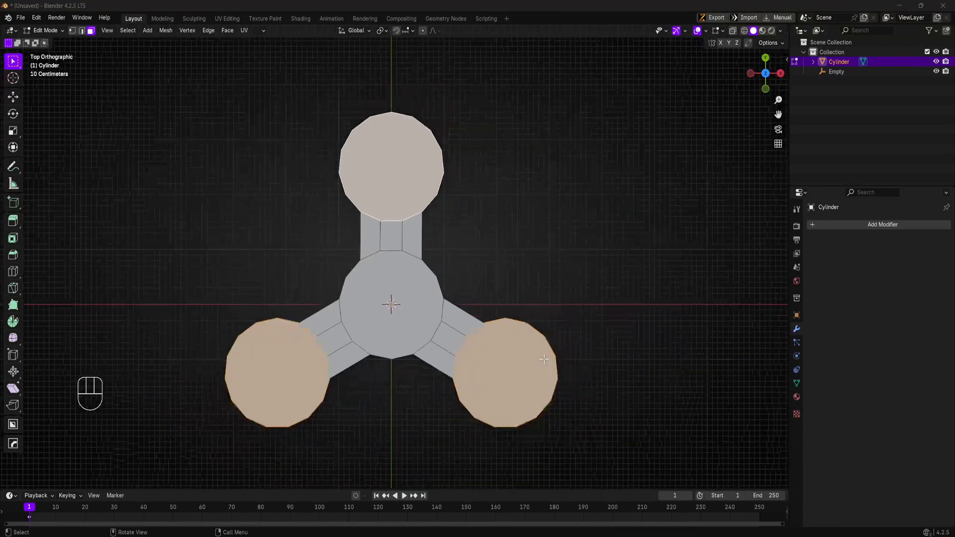
{"action": "middle_click_drag", "start_coordinate": [465, 397], "coordinate": [446, 364], "text": "shift"}
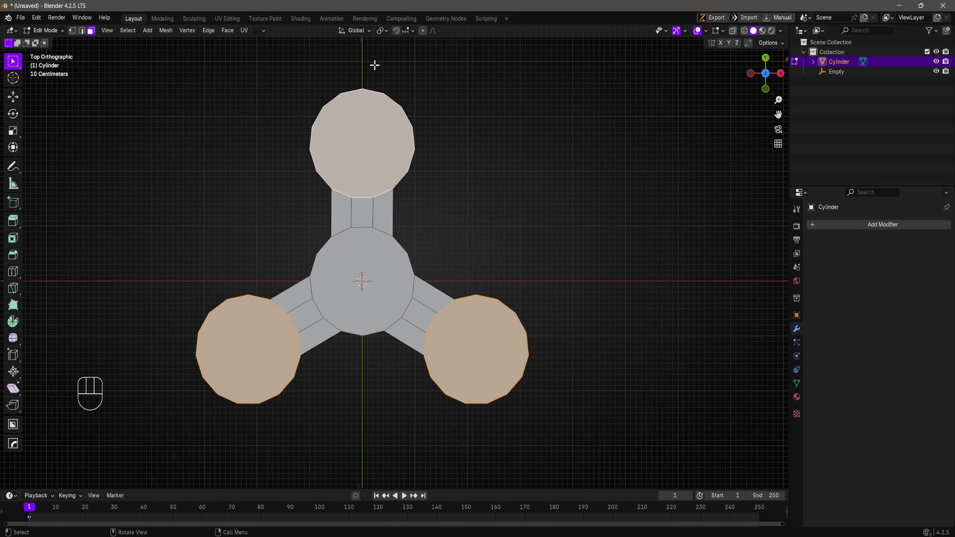
{"action": "left_click", "coordinate": [384, 31]}
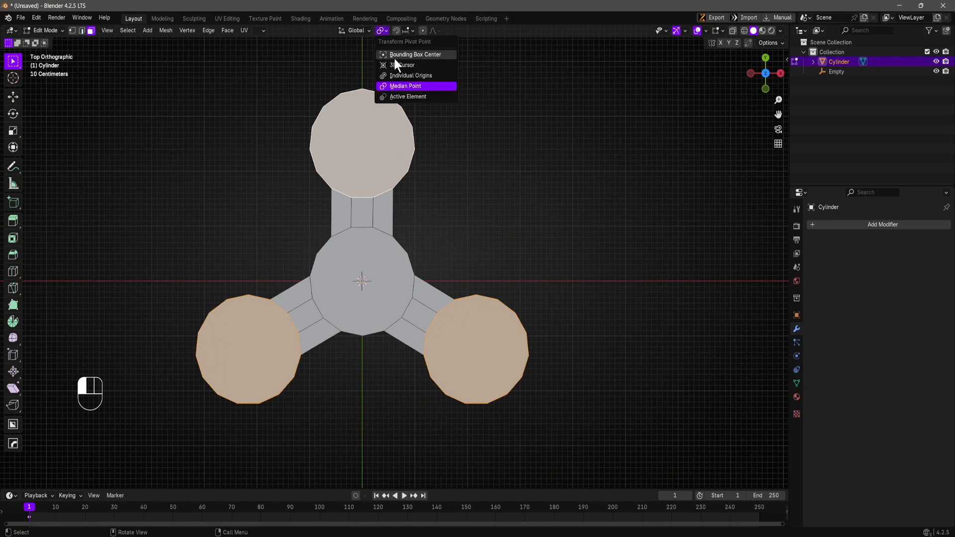
{"action": "left_click", "coordinate": [399, 74]}
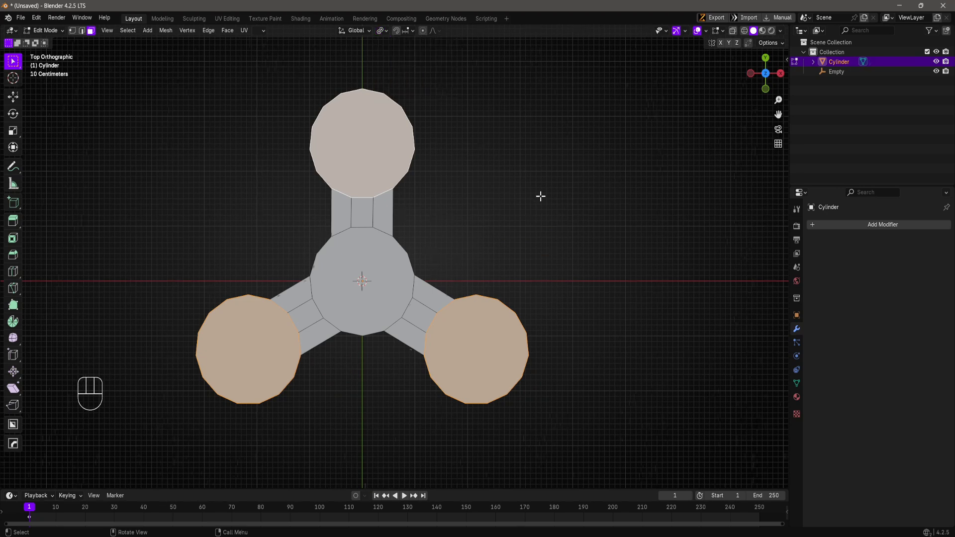
- Try enlarging the three outer cylinders' end faces uniformly by a factor of about 1.09, and undo the scaling
{"action": "key", "text": "s"}
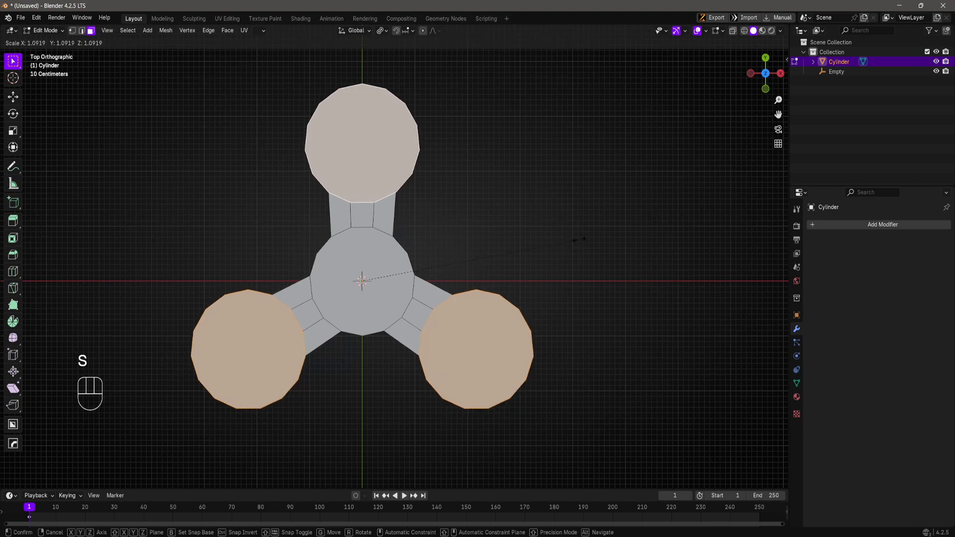
{"action": "left_click", "coordinate": [577, 238]}
{"action": "middle_click_drag", "start_coordinate": [578, 314], "coordinate": [581, 181]}
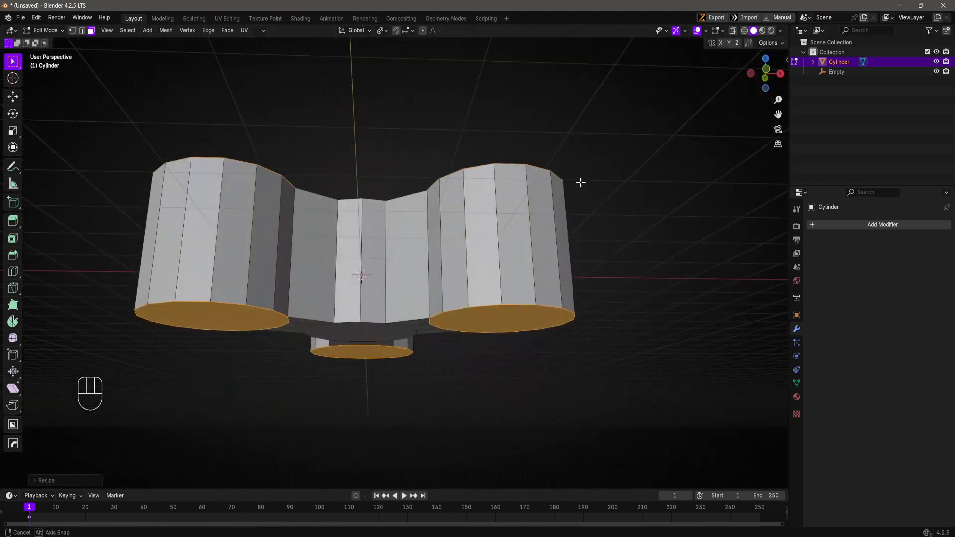
{"action": "key", "text": "ctrl+z"}
- Try scaling the outer end faces with the Z axis locked, by factors of about 1.07 and 1.09, undoing each attempt
{"action": "key", "text": "s"}
{"action": "key", "text": "shift+z"}
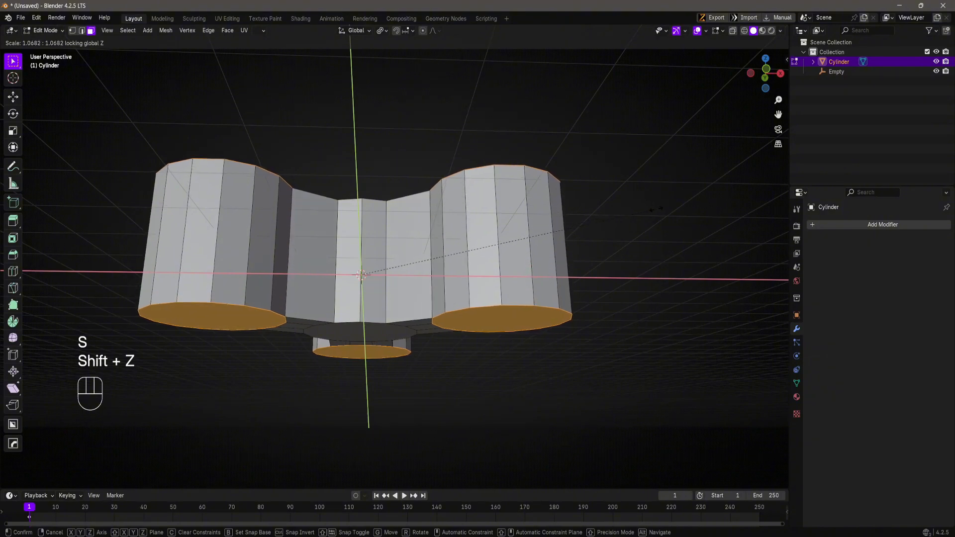
{"action": "left_click", "coordinate": [656, 209]}
{"action": "middle_click_drag", "start_coordinate": [656, 209], "coordinate": [525, 270]}
{"action": "key", "text": "ctrl+z"}
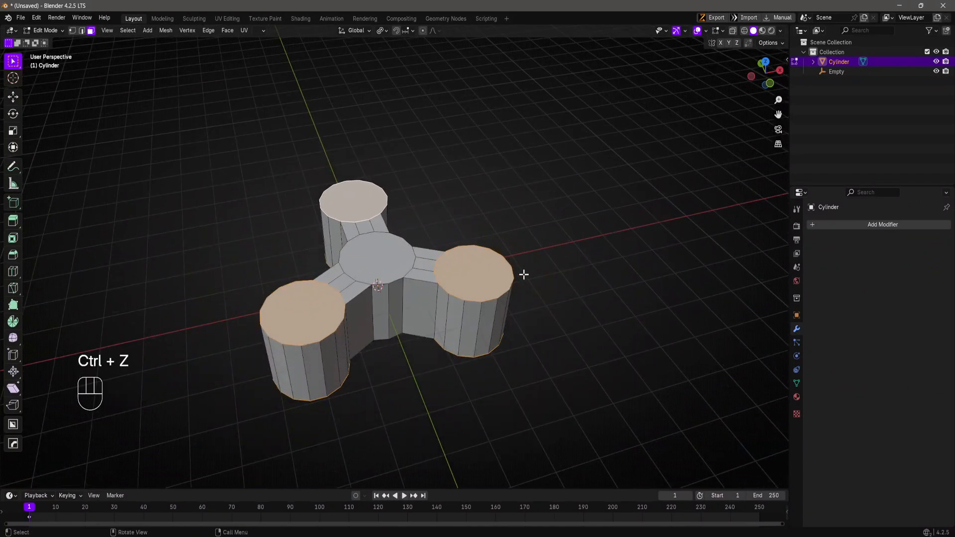
{"action": "middle_click_drag", "start_coordinate": [525, 273], "coordinate": [434, 331]}
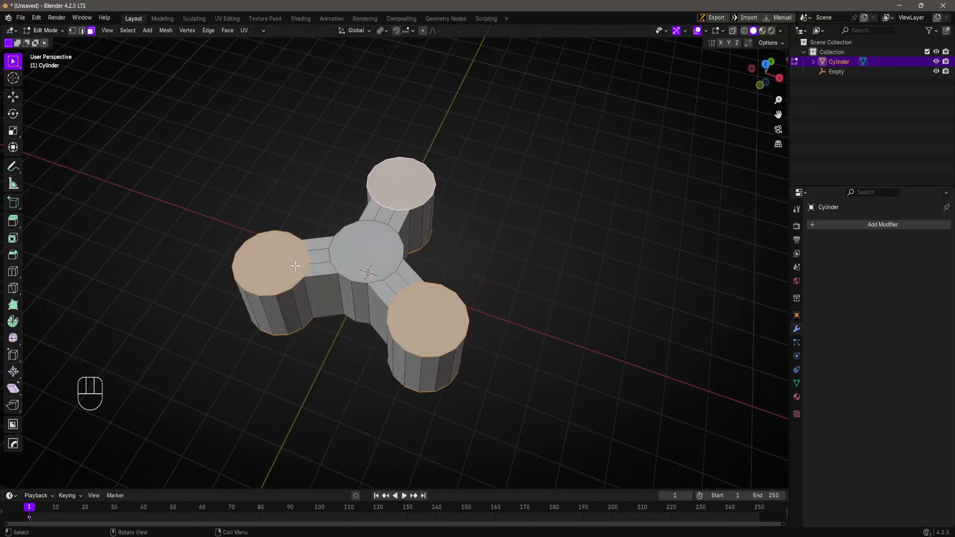
{"action": "middle_click_drag", "start_coordinate": [296, 266], "coordinate": [442, 266]}
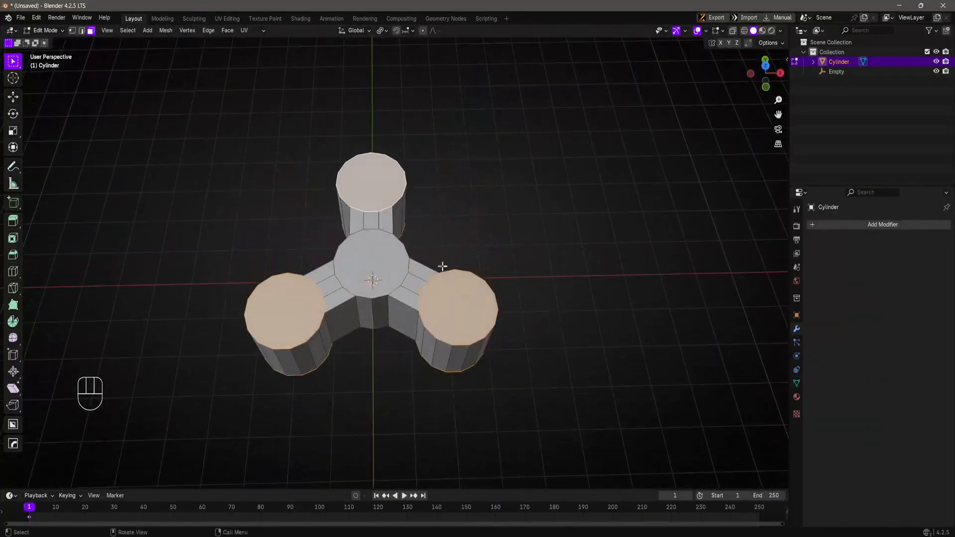
{"action": "key", "text": "s"}
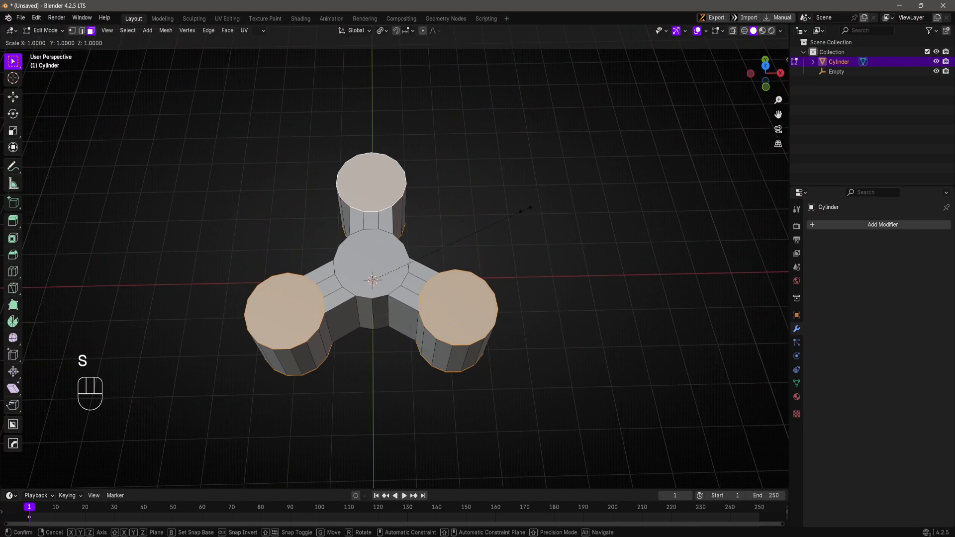
{"action": "key", "text": "shift+z"}
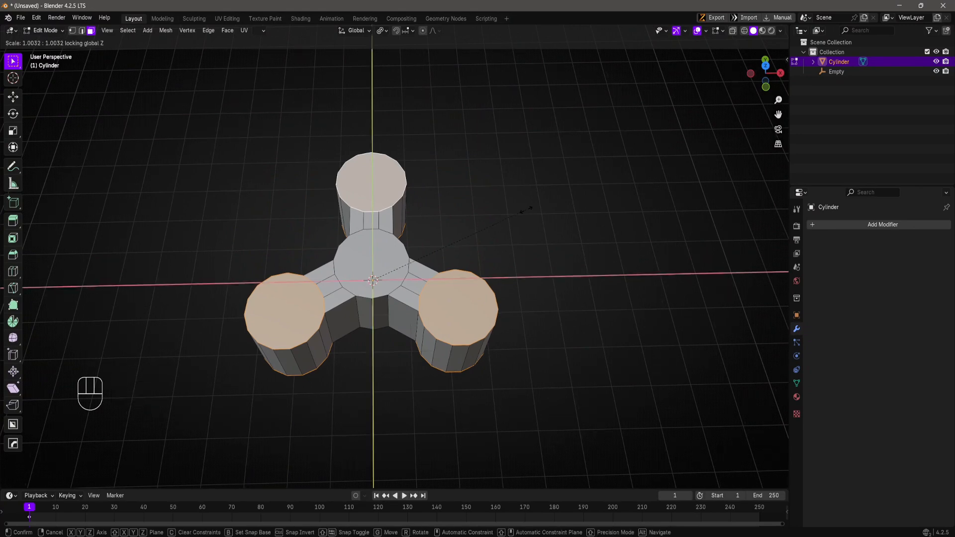
{"action": "left_click", "coordinate": [540, 212]}
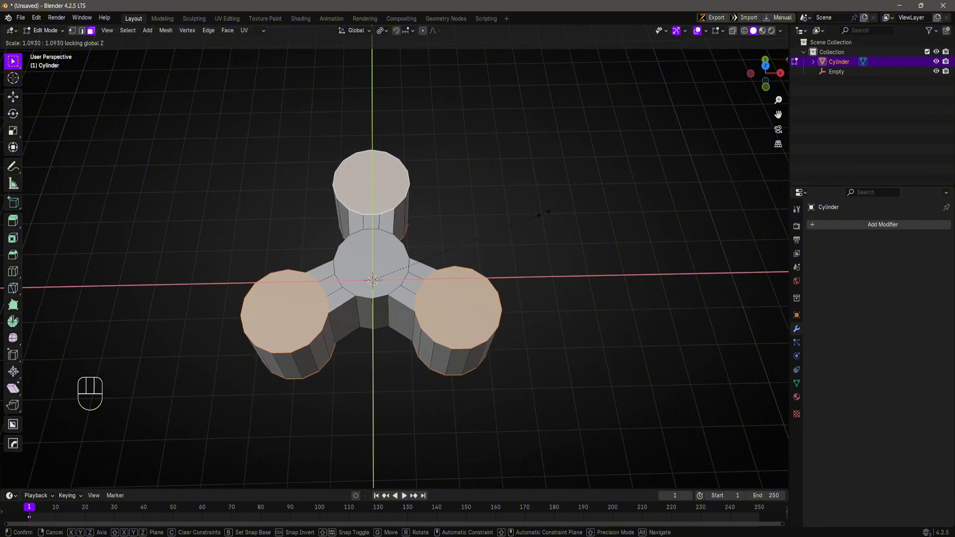
{"action": "key", "text": "ctrl+z"}
- Try uniform enlargements of the outer end faces without an axis lock, up to a factor of about 1.34, and undo the last one
{"action": "middle_click_drag", "start_coordinate": [514, 285], "coordinate": [582, 288]}
{"action": "key", "text": "s"}
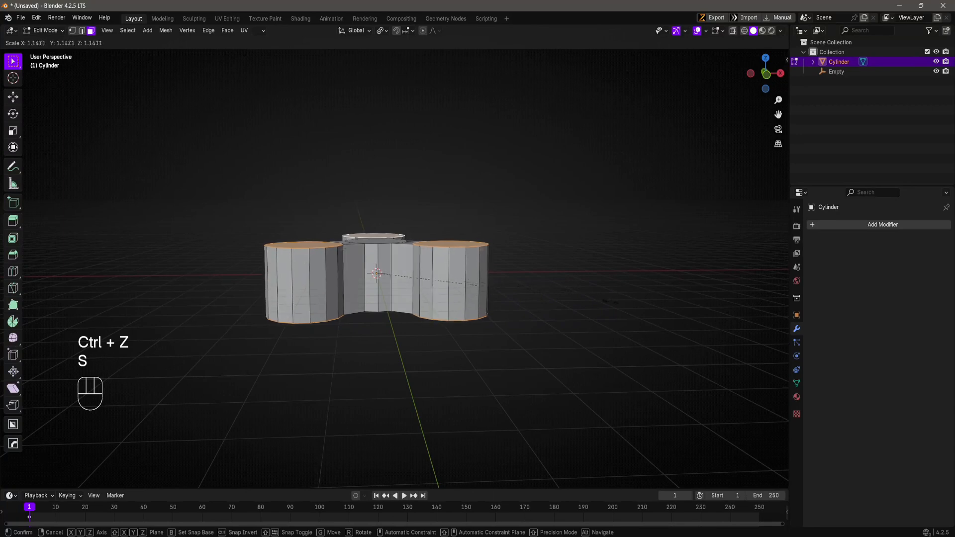
{"action": "left_click", "coordinate": [586, 292]}
{"action": "middle_click_drag", "start_coordinate": [587, 292], "coordinate": [543, 318]}
{"action": "scroll", "coordinate": [519, 280], "scroll_direction": "up", "scroll_amount": 3}
{"action": "key", "text": "s"}
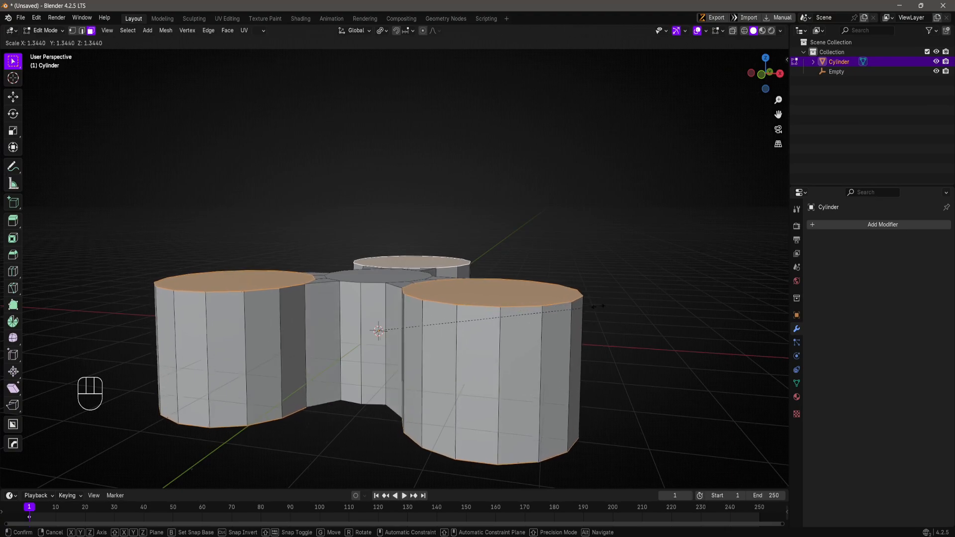
{"action": "left_click", "coordinate": [596, 306]}
{"action": "middle_click_drag", "start_coordinate": [596, 305], "coordinate": [543, 321]}
{"action": "mouse_move", "coordinate": [550, 310]}
{"action": "middle_mouse_down"}
{"action": "mouse_move", "coordinate": [542, 294]}
{"action": "mouse_move", "coordinate": [560, 311]}
{"action": "middle_mouse_up"}
{"action": "key", "text": "ctrl+z"}
- Try a stronger uniform enlargement of the outer end faces, by a factor of about 1.4, and undo it
{"action": "key", "text": "s"}
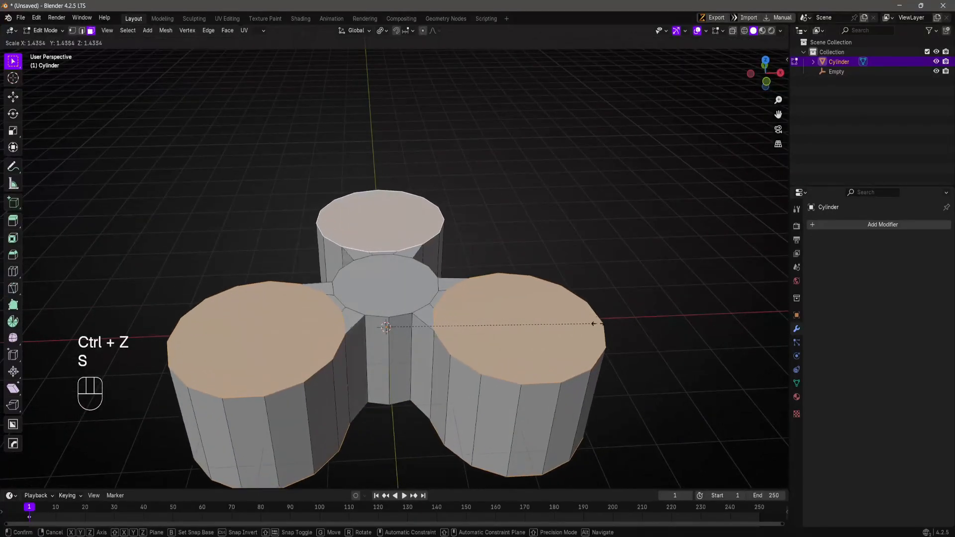
{"action": "left_click", "coordinate": [661, 330]}
{"action": "middle_click_drag", "start_coordinate": [661, 330], "coordinate": [473, 318]}
{"action": "key", "text": "ctrl+z"}
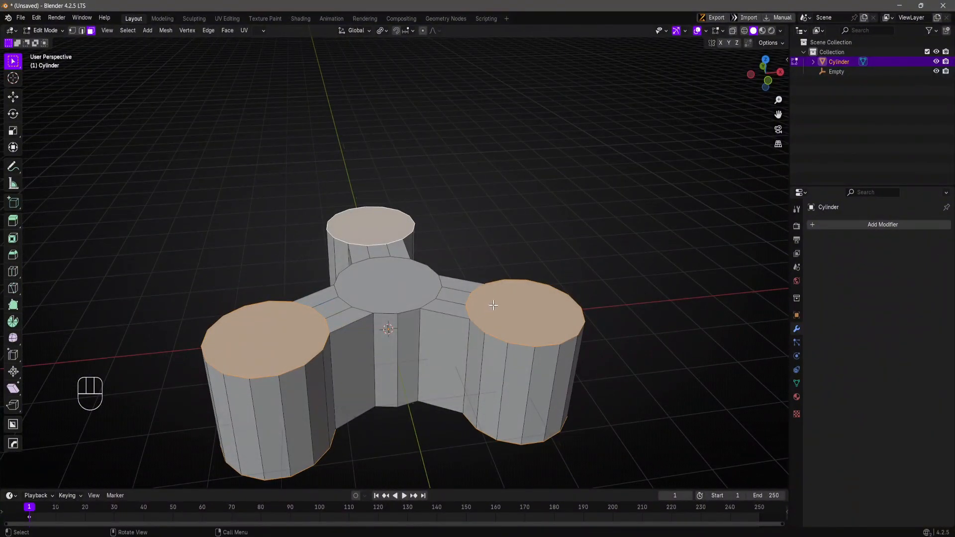
- Scale the top and bottom faces of the three outer cylinders up by a factor of about 1.14
{"action": "key", "text": "s"}
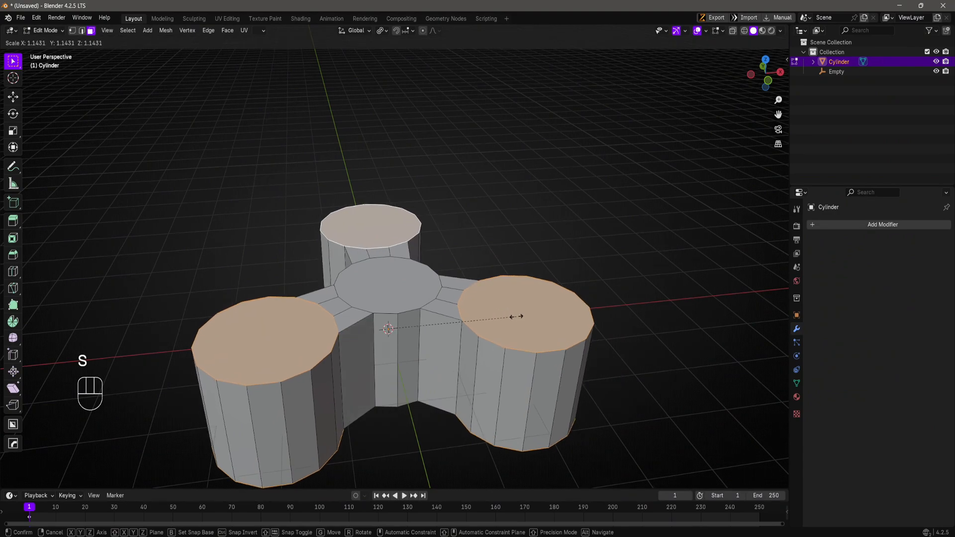
{"action": "left_click", "coordinate": [519, 317]}
{"action": "middle_click_drag", "start_coordinate": [519, 317], "coordinate": [479, 368]}
- From the top view with X-ray on, add the center cylinder's end faces to the selection, and return to solid shading without X-ray
{"action": "key", "text": "KP_7"}
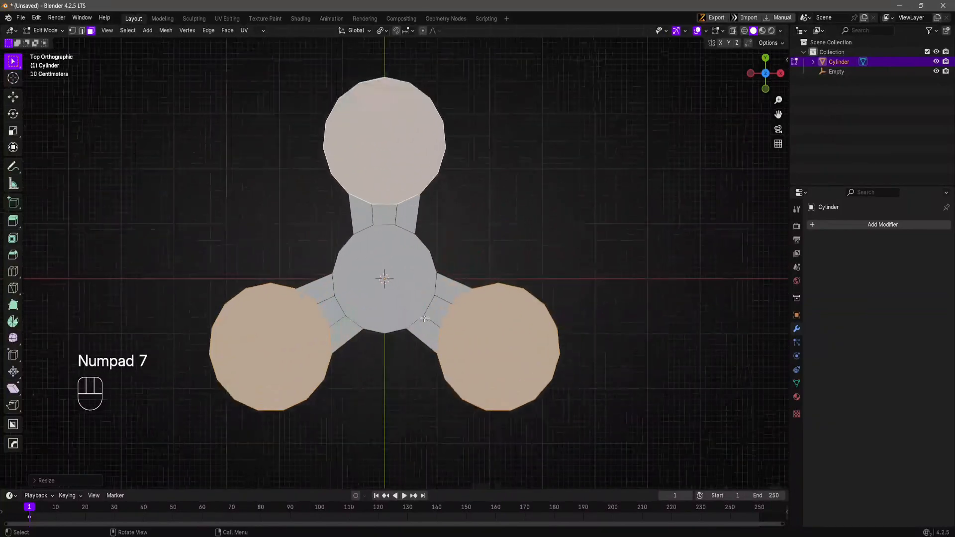
{"action": "key", "text": "alt+z"}
{"action": "scroll", "coordinate": [378, 287], "scroll_direction": "up", "scroll_amount": 2}
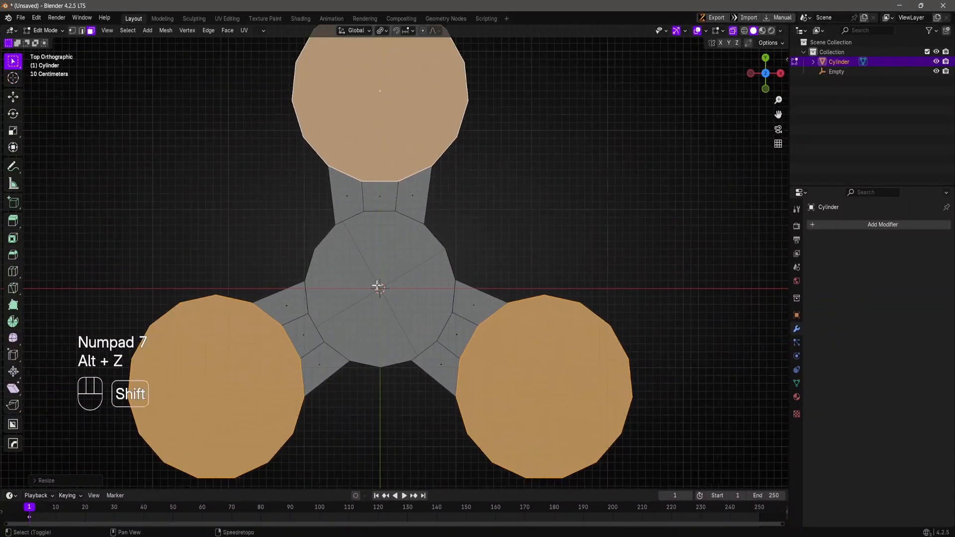
{"action": "left_click_drag", "start_coordinate": [359, 268], "coordinate": [396, 307], "text": "shift"}
{"action": "key", "text": "shift+z"}
{"action": "scroll", "coordinate": [549, 300], "scroll_direction": "down", "scroll_amount": 2}
{"action": "key", "text": "z"}
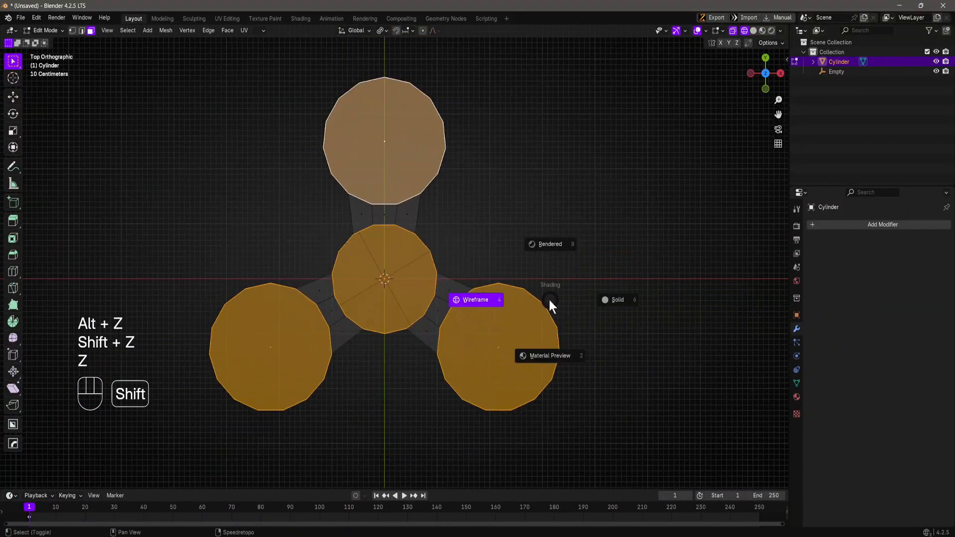
{"action": "key", "text": "shift+z"}
{"action": "key", "text": "alt+z"}
- Inset the selected end faces of all four cylinders by about 0.35 m
{"action": "mouse_move", "coordinate": [550, 298]}
{"action": "middle_mouse_down"}
{"action": "mouse_move", "coordinate": [462, 279]}
{"action": "mouse_move", "coordinate": [477, 241]}
{"action": "mouse_move", "coordinate": [565, 252]}
{"action": "middle_mouse_up"}
{"action": "key", "text": "i"}
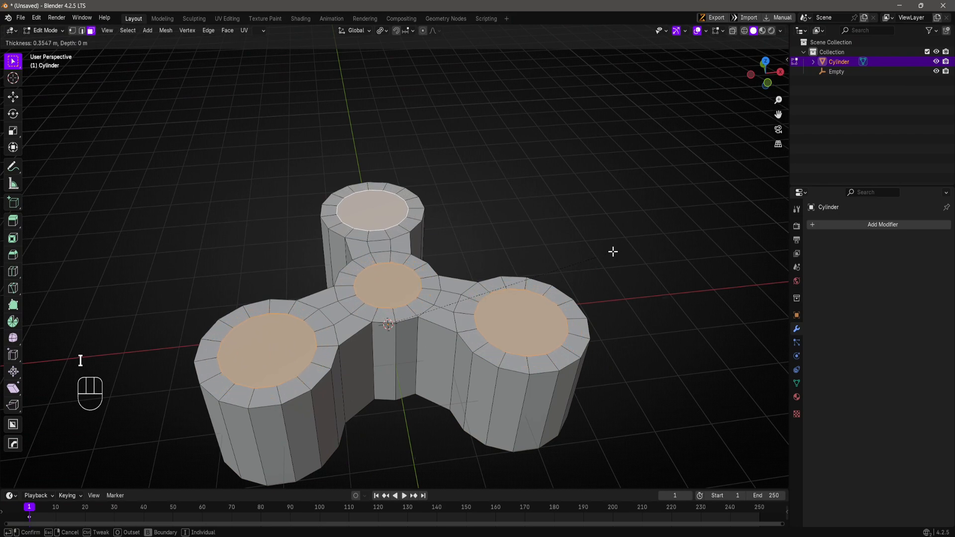
{"action": "left_click", "coordinate": [611, 253]}
{"action": "middle_click_drag", "start_coordinate": [610, 254], "coordinate": [488, 293]}
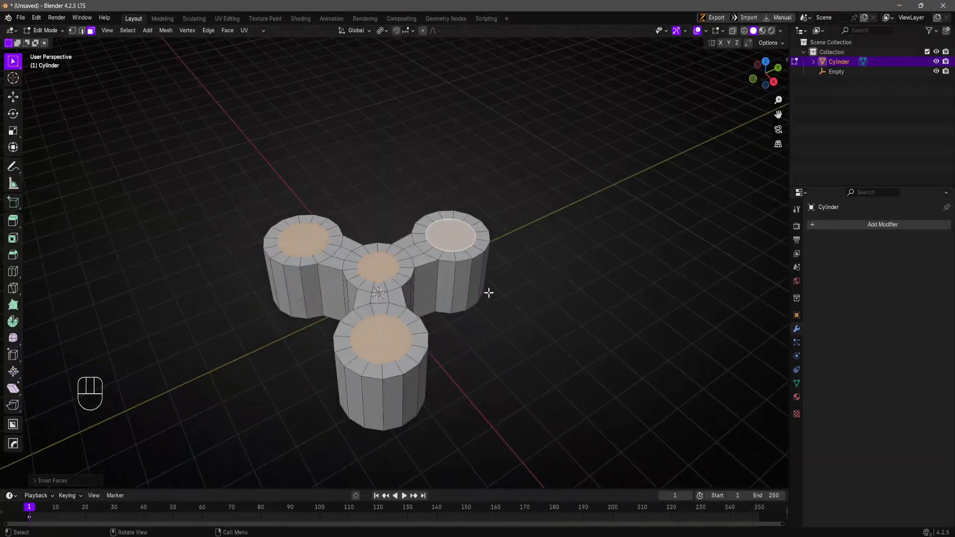
- Bridge the inset top and bottom faces with LoopTools to open through-holes in all four cylinders, and inspect the holes
{"action": "right_click", "coordinate": [571, 161]}
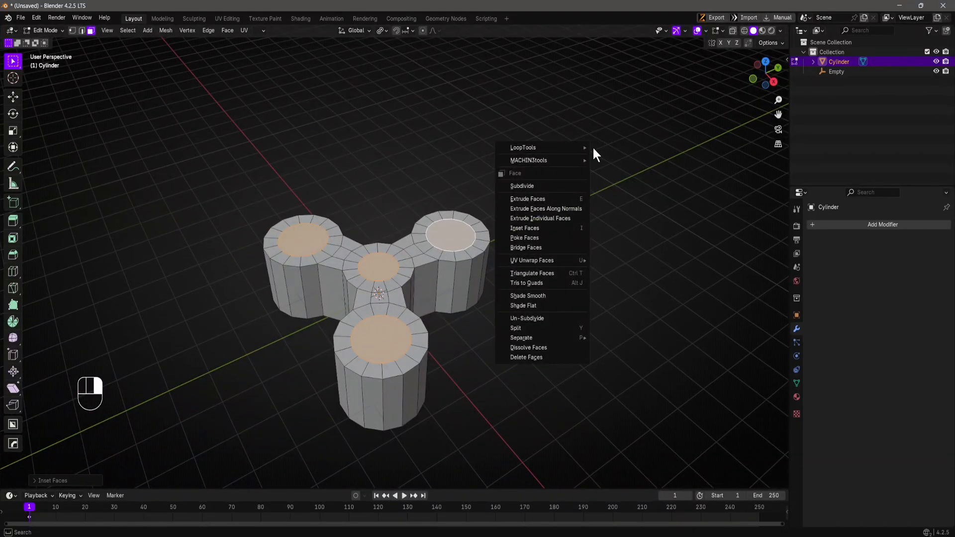
{"action": "left_click", "coordinate": [612, 146]}
{"action": "middle_click_drag", "start_coordinate": [550, 219], "coordinate": [541, 329]}
{"action": "scroll", "coordinate": [499, 316], "scroll_direction": "up", "scroll_amount": 6}
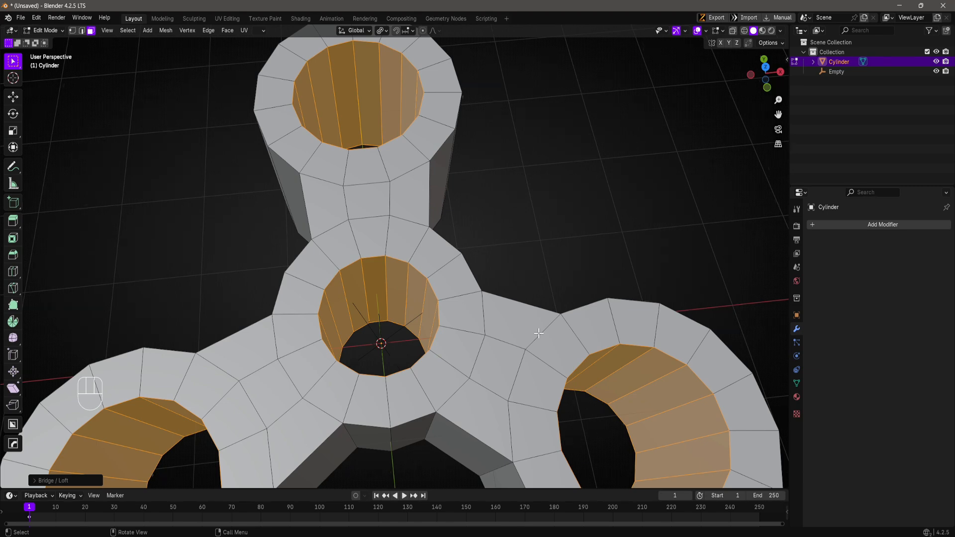
{"action": "scroll", "coordinate": [414, 316], "scroll_direction": "down", "scroll_amount": 4}
{"action": "middle_click_drag", "start_coordinate": [414, 316], "coordinate": [528, 305]}
- Undo the bridged holes and the wide inset on the four cylinders
{"action": "key", "text": "ctrl+z"}
{"action": "key", "text": "ctrl+z"}
{"action": "key", "text": "ctrl+shift+z"}
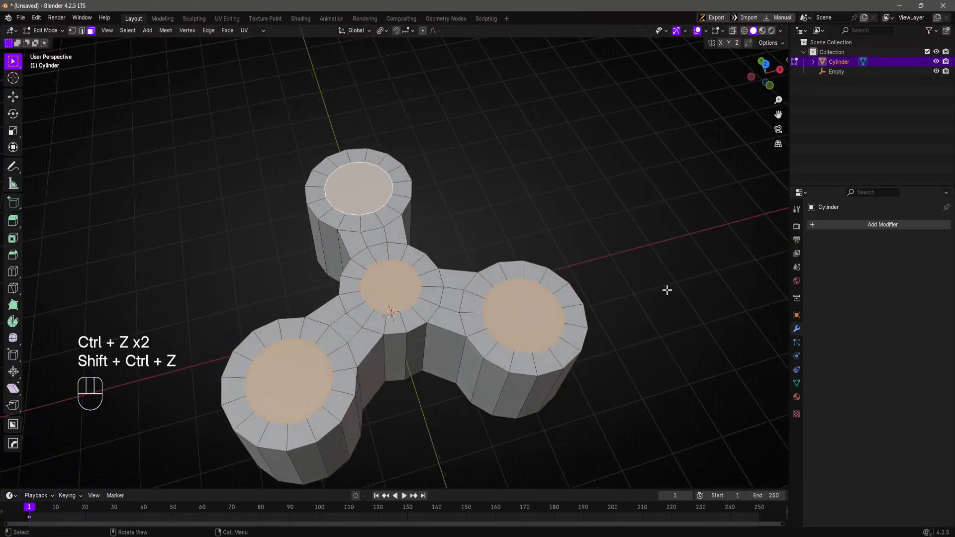
{"action": "key", "text": "ctrl+z"}
- Inset the end faces of all four cylinders to leave a thin rim slightly over 0.1 m wide
{"action": "middle_click_drag", "start_coordinate": [652, 302], "coordinate": [693, 295]}
{"action": "key", "text": "i"}
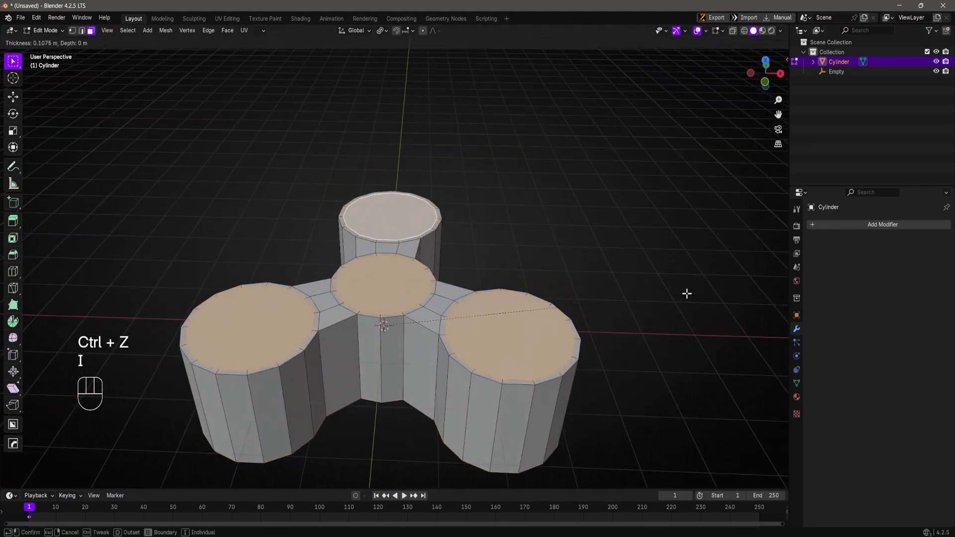
{"action": "left_click", "coordinate": [666, 295]}
{"action": "middle_click_drag", "start_coordinate": [666, 296], "coordinate": [573, 334]}
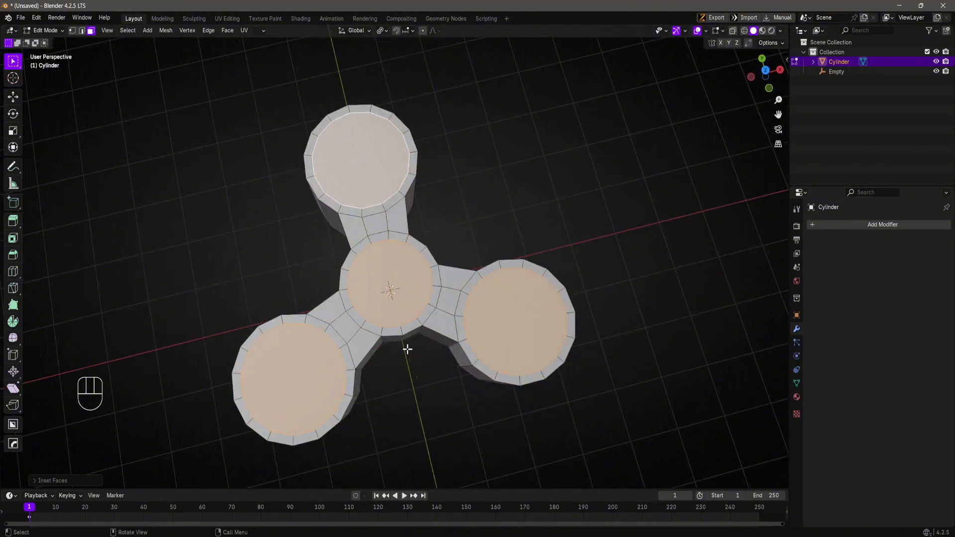
- Bridge the thinly inset top and bottom faces with LoopTools to cut holes through all four cylinders
{"action": "middle_click_drag", "start_coordinate": [288, 316], "coordinate": [398, 297]}
{"action": "right_click", "coordinate": [577, 192]}
{"action": "mouse_move", "coordinate": [577, 191]}
{"action": "left_click", "coordinate": [620, 193]}
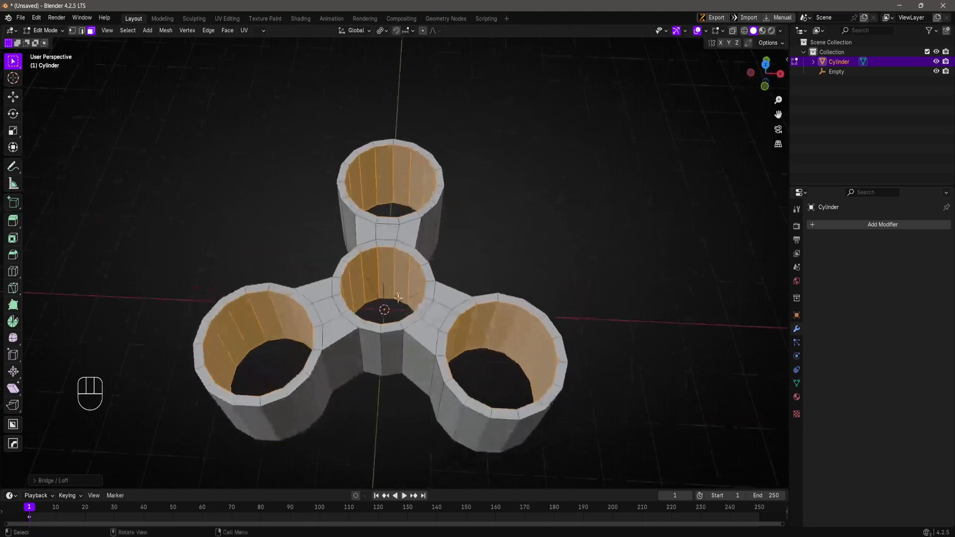
- Select the loop of inner wall faces in the center hole and narrow the hole slightly with Shrink/Fatten
{"action": "left_click", "coordinate": [393, 267], "text": "alt"}
{"action": "middle_click_drag", "start_coordinate": [393, 267], "coordinate": [538, 253]}
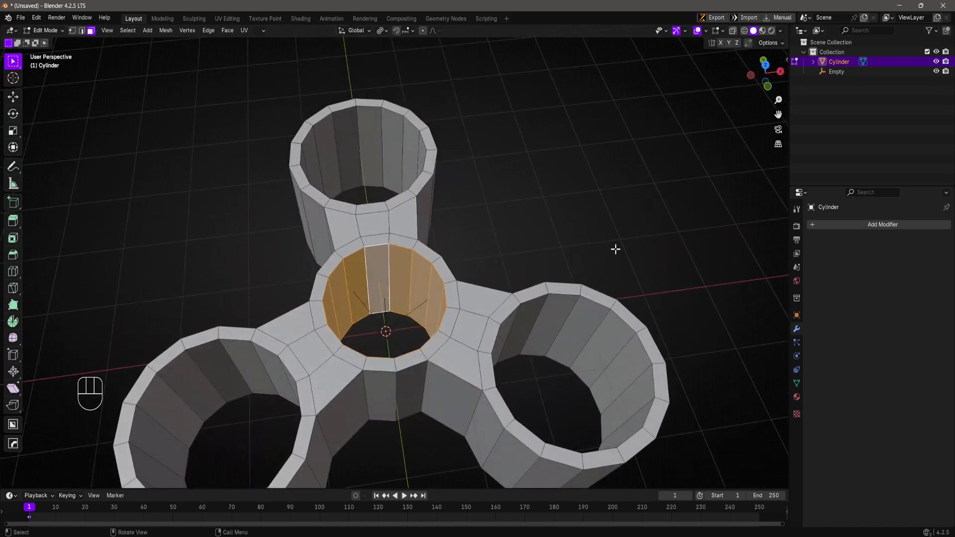
{"action": "key", "text": "alt+s"}
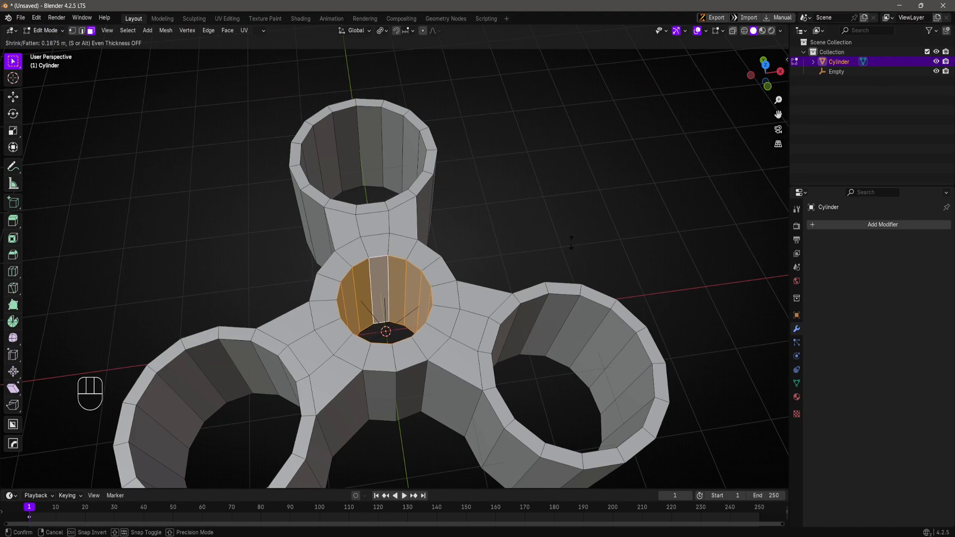
{"action": "left_click", "coordinate": [570, 244]}
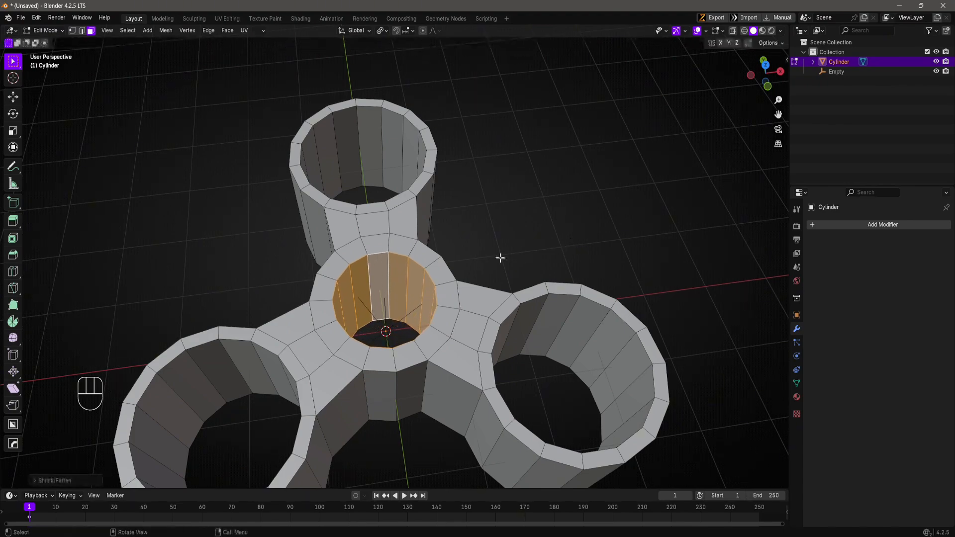
- Leave Edit Mode and apply smooth shading to the whole three-armed body
{"action": "middle_click_drag", "start_coordinate": [569, 243], "coordinate": [507, 241]}
{"action": "scroll", "coordinate": [467, 214], "scroll_direction": "down", "scroll_amount": 3}
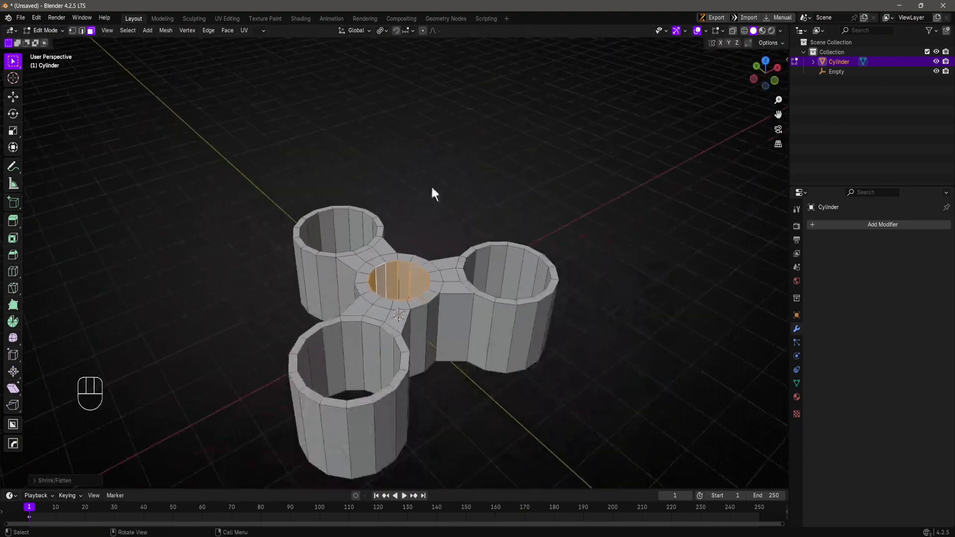
{"action": "key", "text": "Tab"}
{"action": "middle_click_drag", "start_coordinate": [432, 187], "coordinate": [429, 350]}
{"action": "right_click", "coordinate": [442, 315]}
{"action": "left_click", "coordinate": [416, 328]}
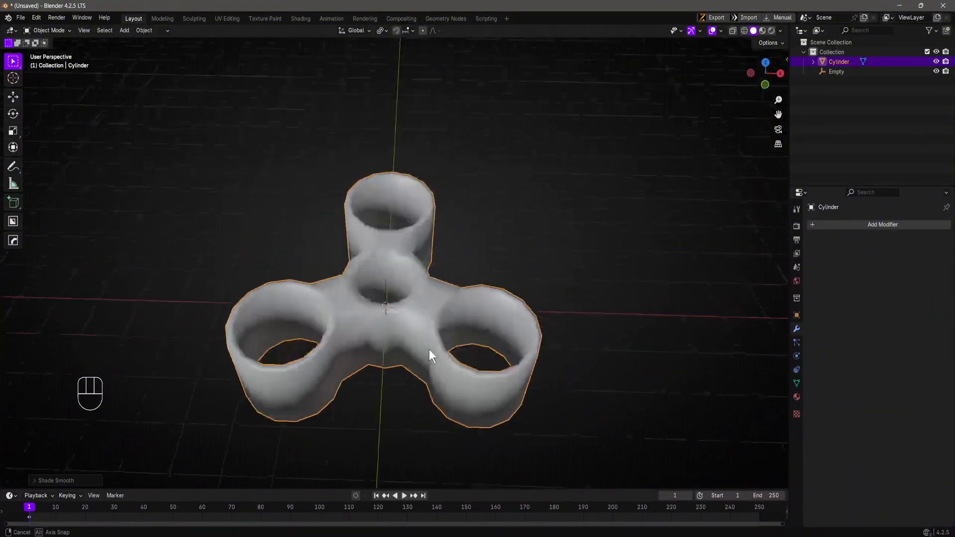
- Add a Subdivision Surface modifier to the body and set its viewport level to 2
{"action": "left_click", "coordinate": [845, 228]}
{"action": "mouse_move", "coordinate": [811, 228]}
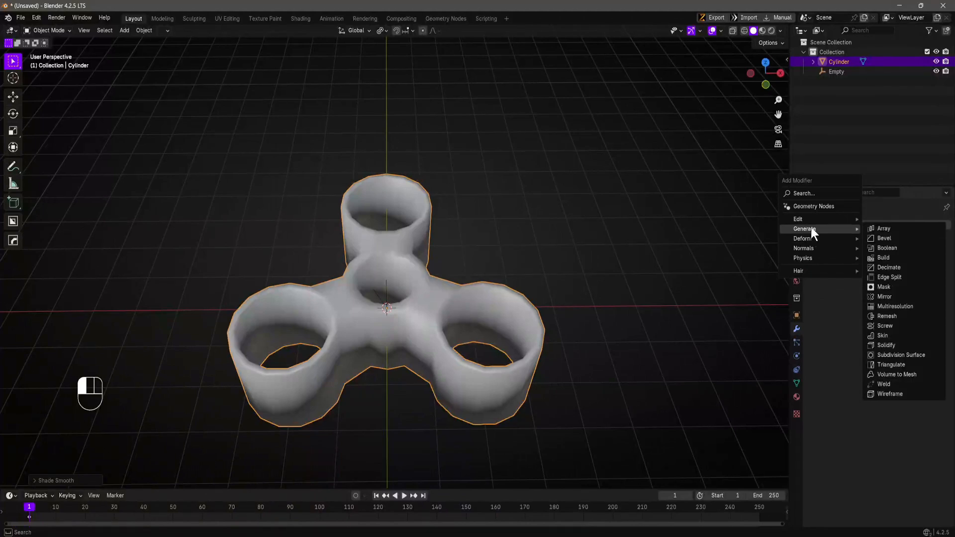
{"action": "left_click", "coordinate": [894, 356]}
{"action": "middle_click_drag", "start_coordinate": [689, 360], "coordinate": [471, 352]}
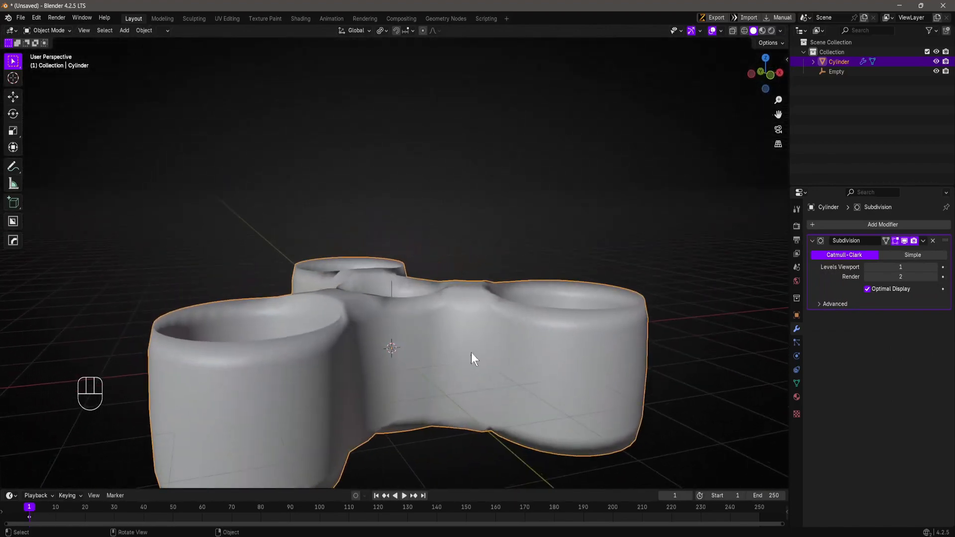
{"action": "left_click", "coordinate": [933, 268]}
- Flatten the entire mesh by scaling it along Z to about 0.14
{"action": "middle_click_drag", "start_coordinate": [495, 356], "coordinate": [423, 299]}
{"action": "key", "text": "Tab"}
{"action": "key", "text": "a"}
{"action": "key", "text": "s"}
{"action": "key", "text": "z"}
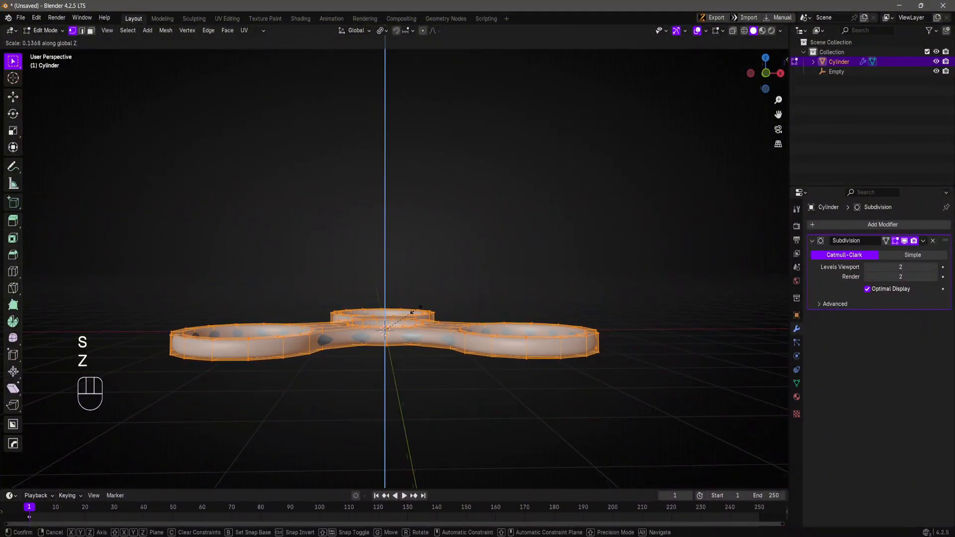
{"action": "left_click", "coordinate": [415, 314]}
- Add a centered loop cut around the body's outer side wall and push it outward with Shrink/Fatten to round the edge
{"action": "middle_click_drag", "start_coordinate": [418, 319], "coordinate": [401, 334]}
{"action": "middle_click_drag", "start_coordinate": [487, 340], "coordinate": [532, 395]}
{"action": "left_click", "coordinate": [501, 201]}
{"action": "key", "text": "ctrl+r"}
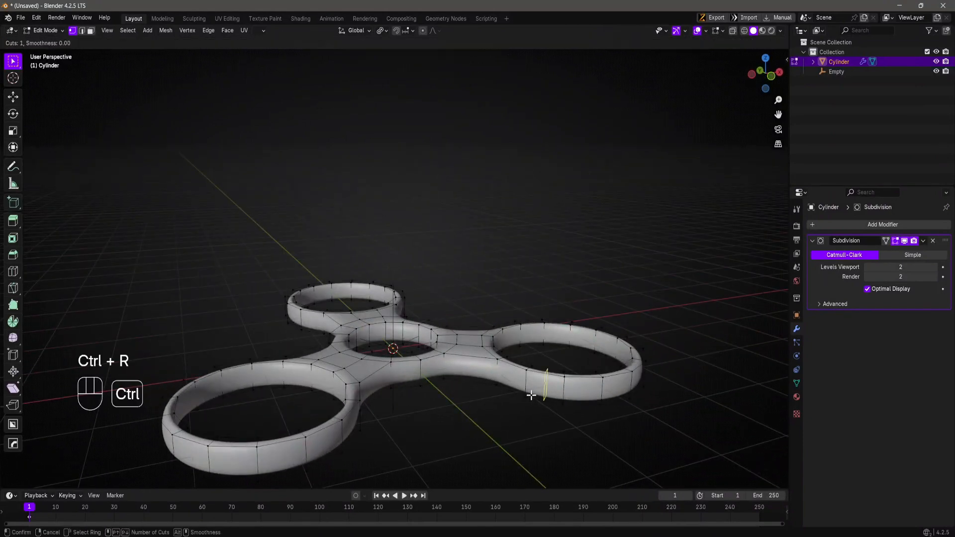
{"action": "left_click", "coordinate": [524, 388]}
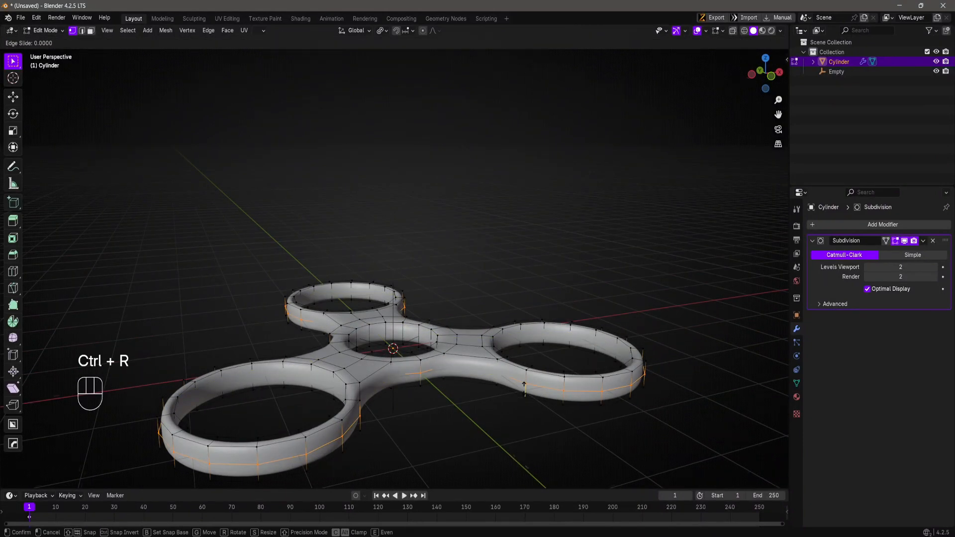
{"action": "right_click", "coordinate": [524, 389]}
{"action": "middle_click_drag", "start_coordinate": [383, 418], "coordinate": [558, 307]}
{"action": "key", "text": "alt+s"}
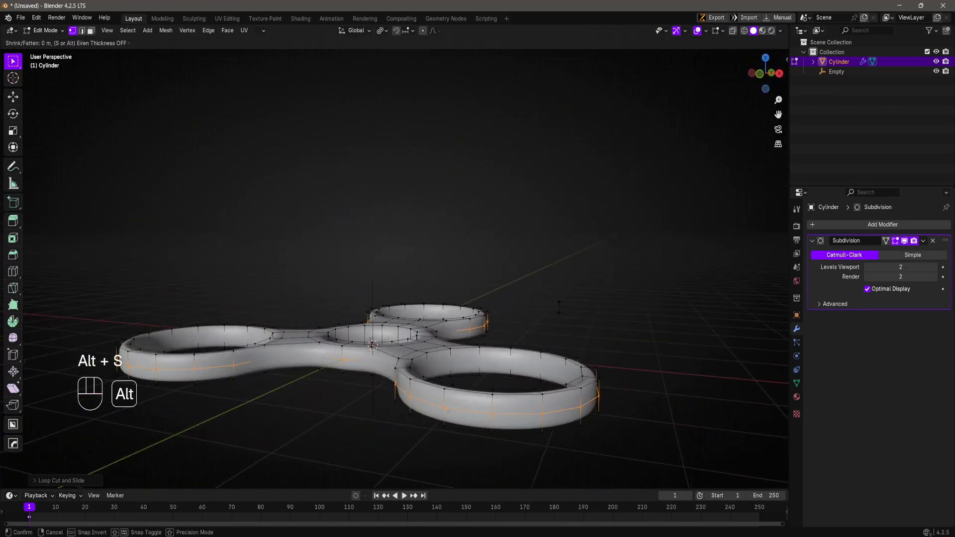
{"action": "left_click", "coordinate": [558, 255]}
{"action": "middle_click_drag", "start_coordinate": [558, 254], "coordinate": [675, 343]}
{"action": "key", "text": "Tab"}
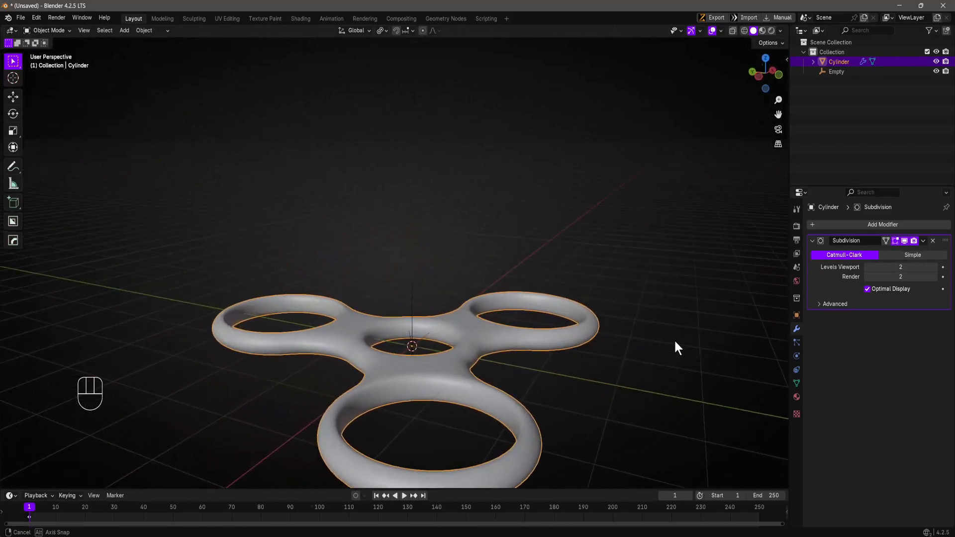
- Add two loop cuts around the inner wall of the front ring and display the subdivided result on the edit cage
{"action": "middle_click_drag", "start_coordinate": [494, 359], "coordinate": [486, 321]}
{"action": "scroll", "coordinate": [438, 331], "scroll_direction": "down", "scroll_amount": 2}
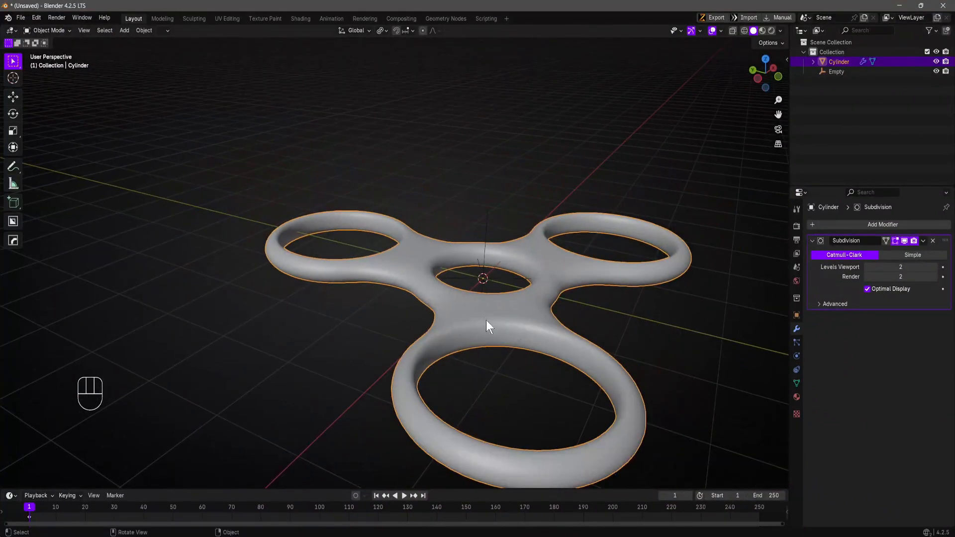
{"action": "key", "text": "Tab"}
{"action": "key", "text": "ctrl+r"}
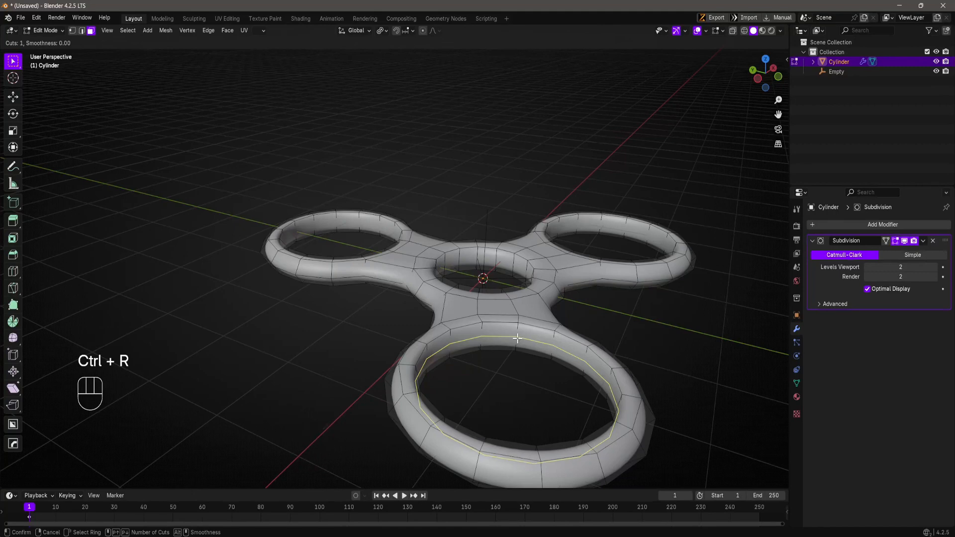
{"action": "scroll", "coordinate": [518, 338], "scroll_direction": "up", "scroll_amount": 1}
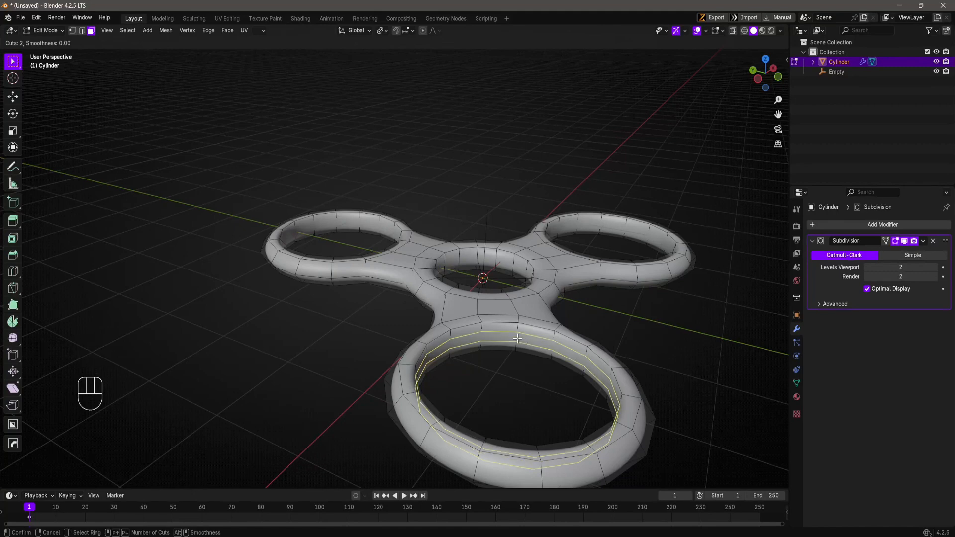
{"action": "left_click", "coordinate": [517, 338]}
{"action": "right_click", "coordinate": [517, 339]}
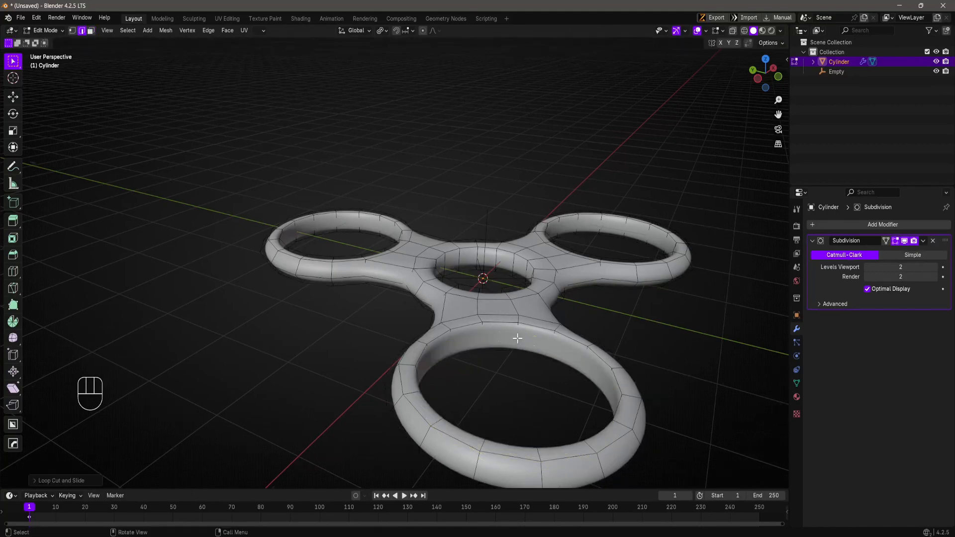
{"action": "left_click", "coordinate": [886, 240]}
- Try to spread the front ring's two inner loops apart by scaling them along Z
{"action": "middle_click_drag", "start_coordinate": [497, 298], "coordinate": [512, 263]}
{"action": "key", "text": "s"}
{"action": "key", "text": "z"}
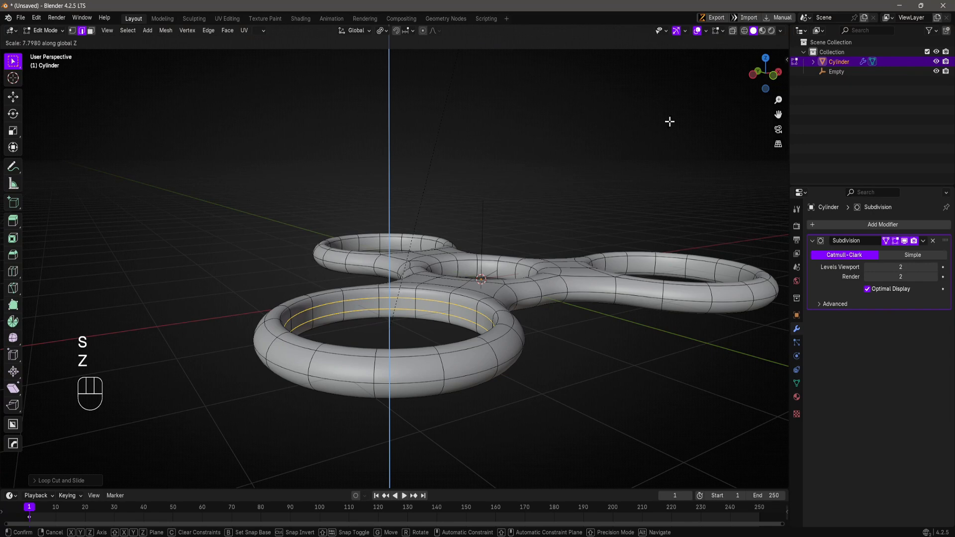
{"action": "left_click", "coordinate": [347, 322]}
{"action": "middle_click_drag", "start_coordinate": [348, 322], "coordinate": [425, 333]}
{"action": "scroll", "coordinate": [424, 333], "scroll_direction": "up", "scroll_amount": 3}
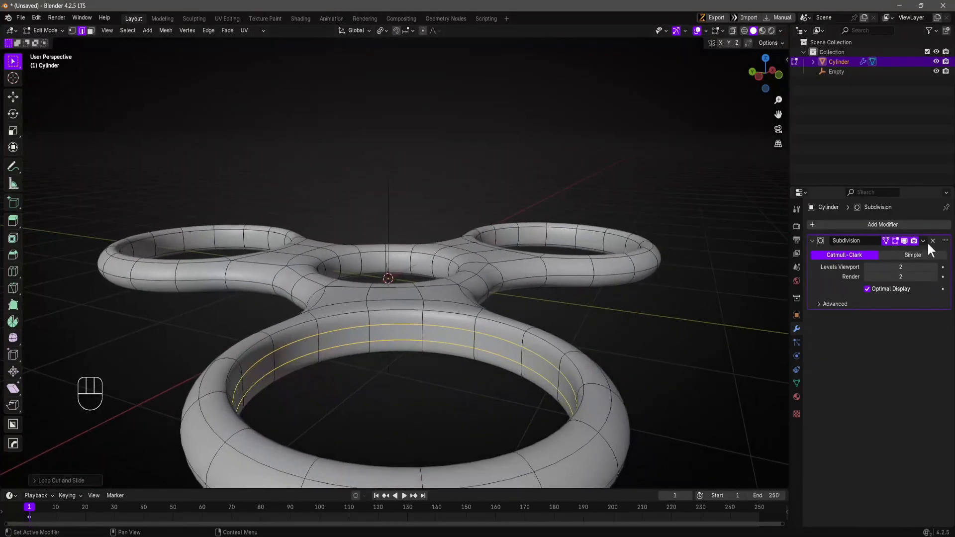
- Hide the Subdivision modifier in the viewport and retry the Z scaling on the front ring's inner loops
{"action": "left_click", "coordinate": [905, 240]}
{"action": "key", "text": "s"}
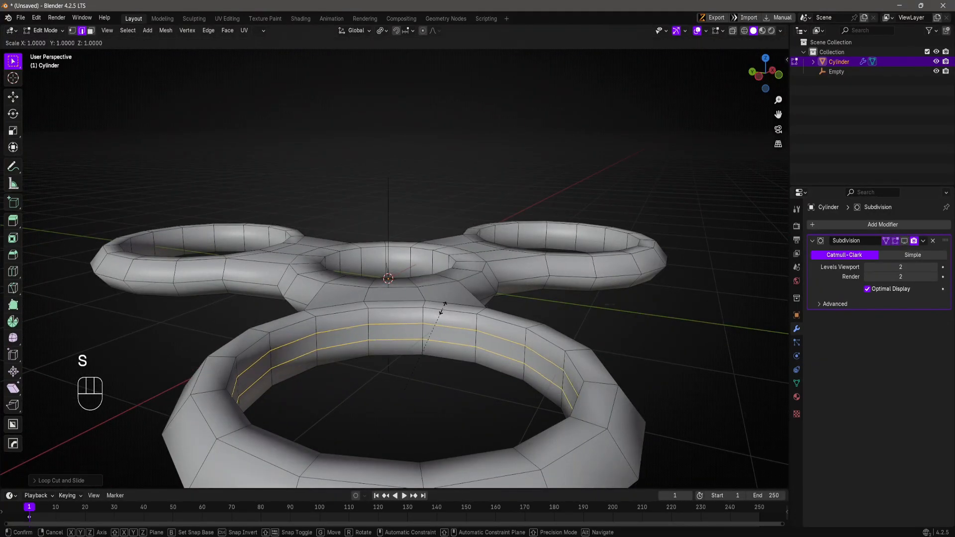
{"action": "key", "text": "z"}
{"action": "left_click", "coordinate": [448, 202]}
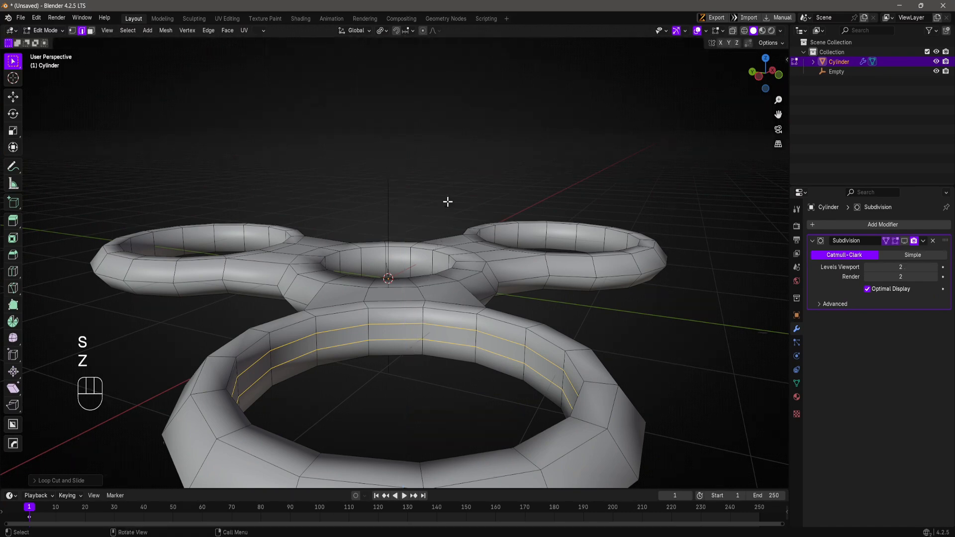
{"action": "left_click", "coordinate": [435, 341], "text": "alt"}
{"action": "key", "text": "s"}
{"action": "key", "text": "z"}
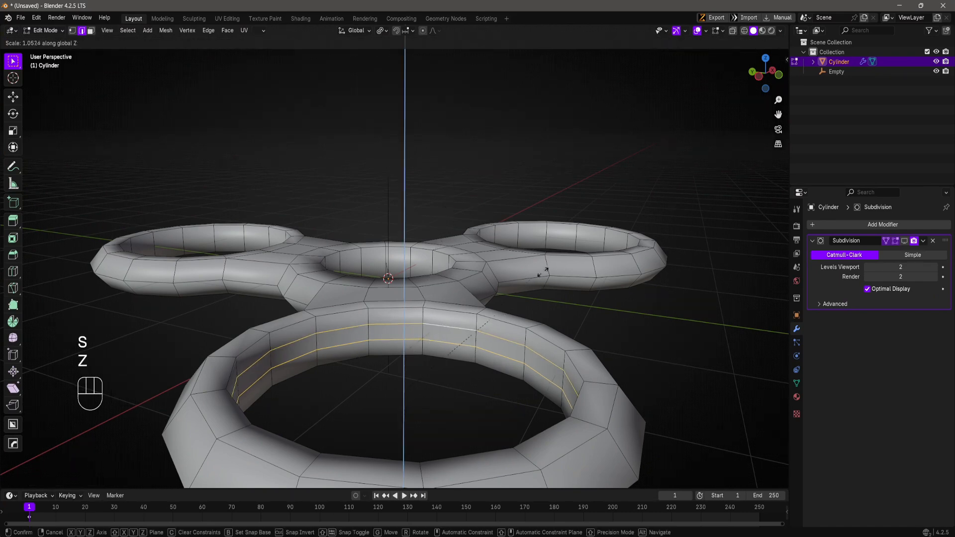
{"action": "key", "text": "Escape"}
- Set the transform pivot point to Median Point and scale the front ring's two inner loops apart along Z toward the rims
{"action": "left_click", "coordinate": [381, 30]}
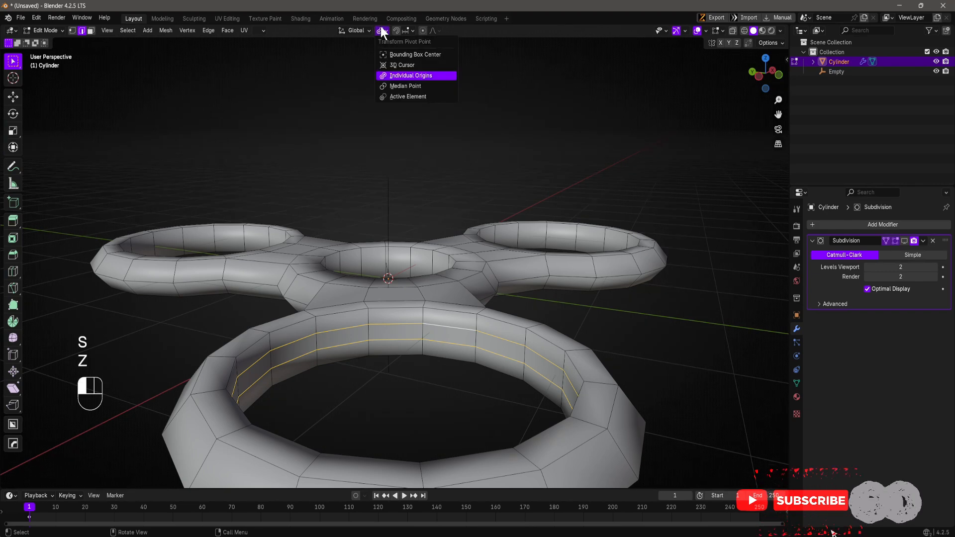
{"action": "left_click", "coordinate": [398, 75]}
{"action": "middle_click_drag", "start_coordinate": [391, 158], "coordinate": [423, 228]}
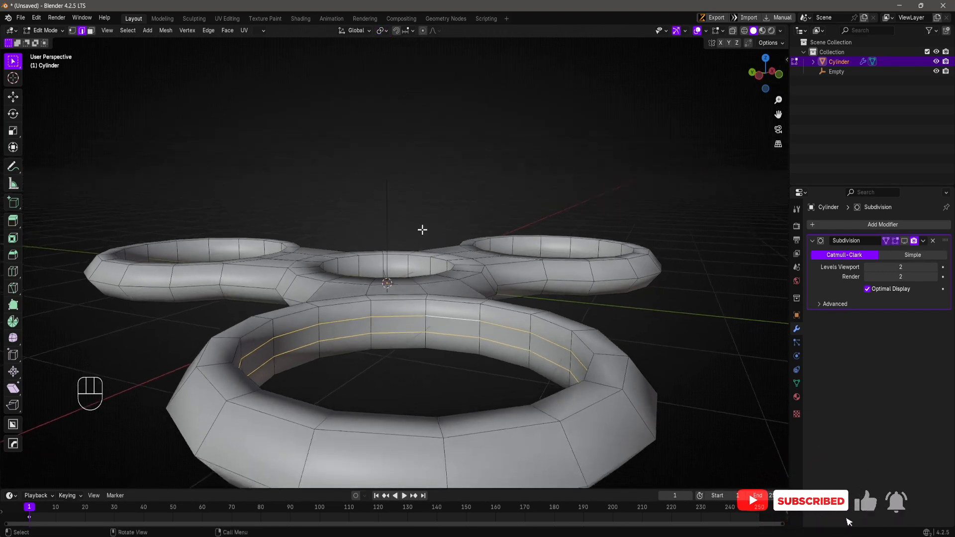
{"action": "key", "text": "s"}
{"action": "key", "text": "z"}
{"action": "left_click", "coordinate": [888, 525]}
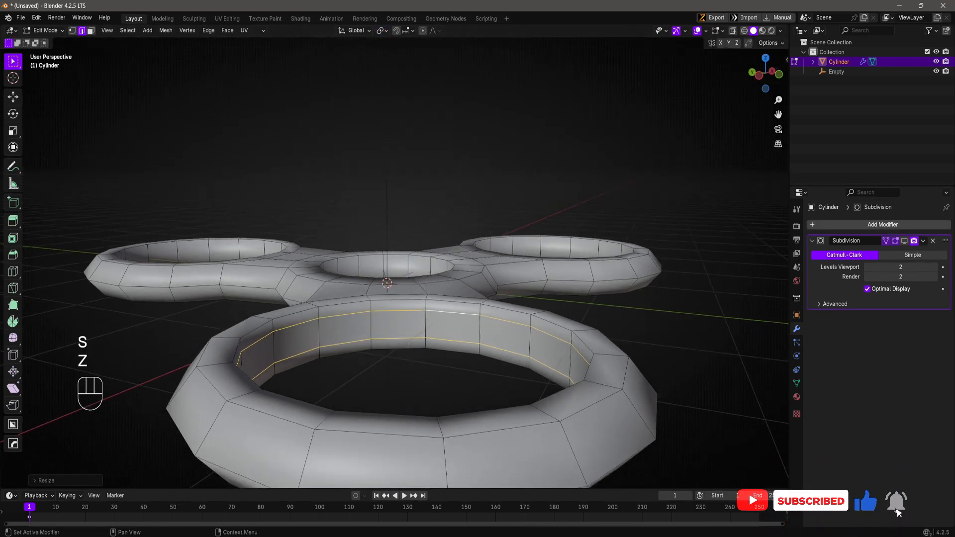
- Show the Subdivision modifier in the viewport again and check the sharpened front ring in Object Mode
{"action": "left_click", "coordinate": [904, 240]}
{"action": "middle_click_drag", "start_coordinate": [378, 378], "coordinate": [521, 354]}
{"action": "key", "text": "Tab"}
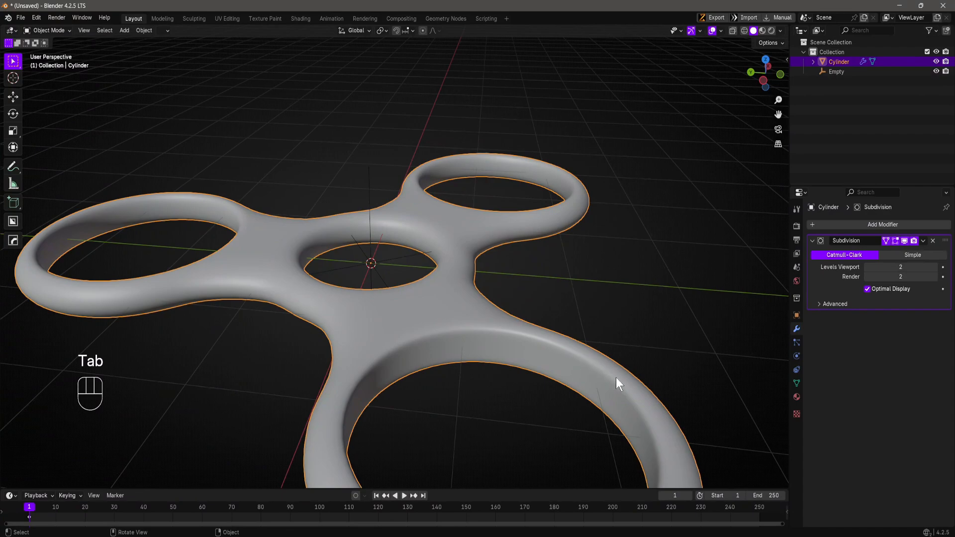
{"action": "middle_click_drag", "start_coordinate": [330, 392], "coordinate": [572, 264]}
- Add two loop cuts inside the hole of a second outer ring and scale them apart along Z by about 1.6
{"action": "key", "text": "Tab"}
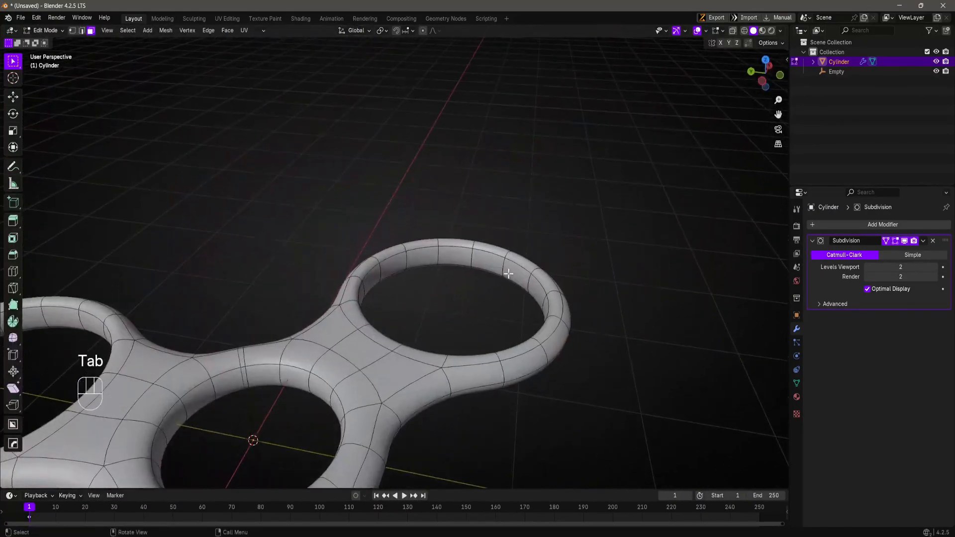
{"action": "key", "text": "ctrl+r"}
{"action": "scroll", "coordinate": [501, 267], "scroll_direction": "up", "scroll_amount": 1}
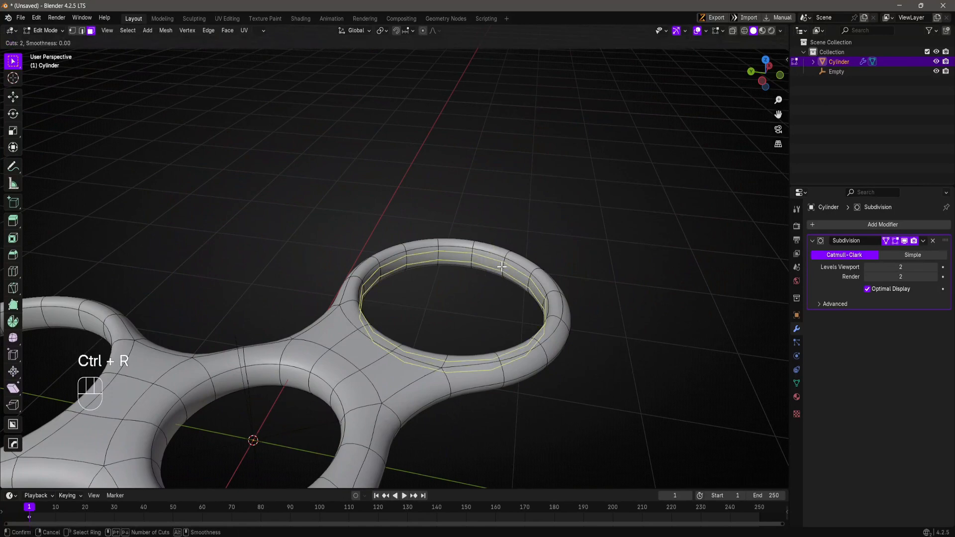
{"action": "left_click", "coordinate": [501, 267]}
{"action": "right_click", "coordinate": [502, 267]}
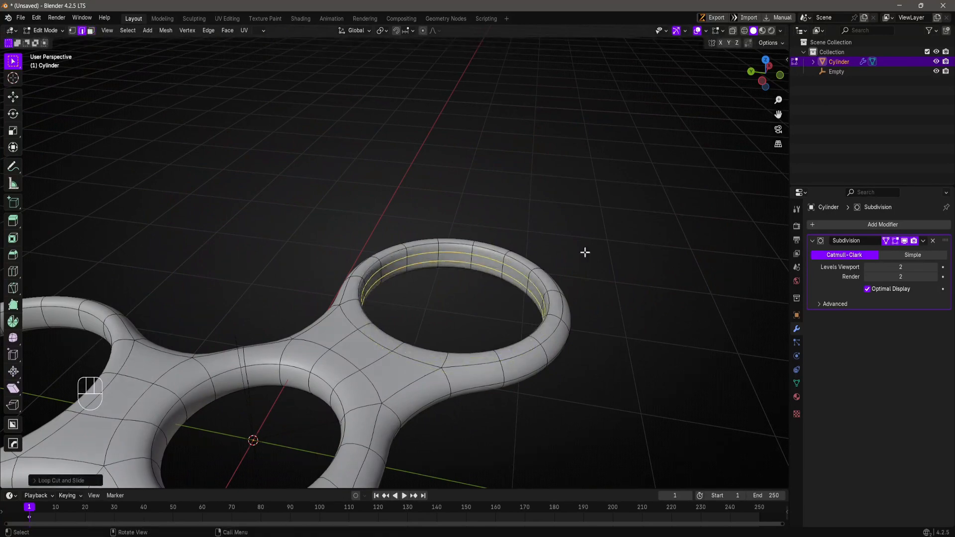
{"action": "key", "text": "s"}
{"action": "key", "text": "z"}
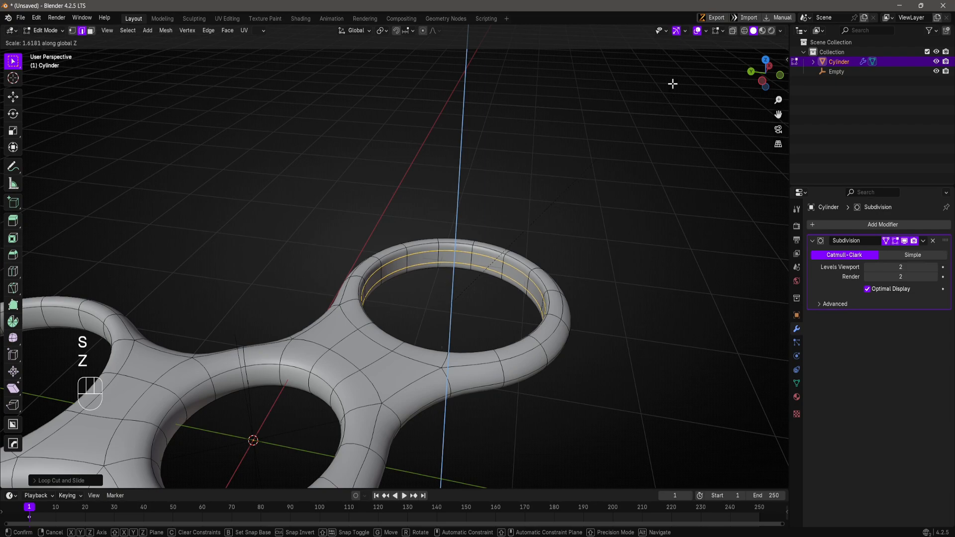
{"action": "left_click", "coordinate": [673, 84]}
- Add two loop cuts inside the remaining outer ring's hole and scale them apart along Z by about 2
{"action": "middle_click_drag", "start_coordinate": [463, 202], "coordinate": [457, 401], "text": "shift"}
{"action": "scroll", "coordinate": [468, 356], "scroll_direction": "up", "scroll_amount": 2}
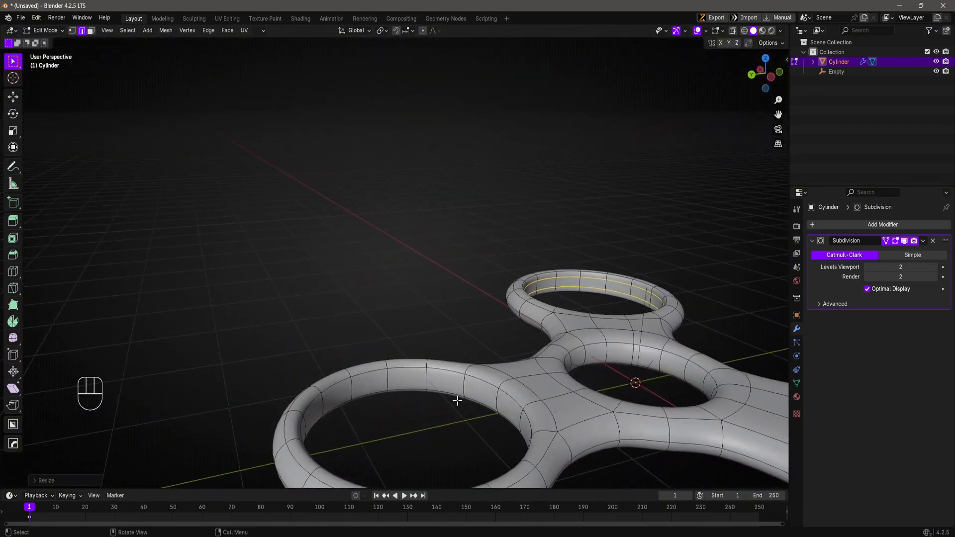
{"action": "key", "text": "ctrl+r"}
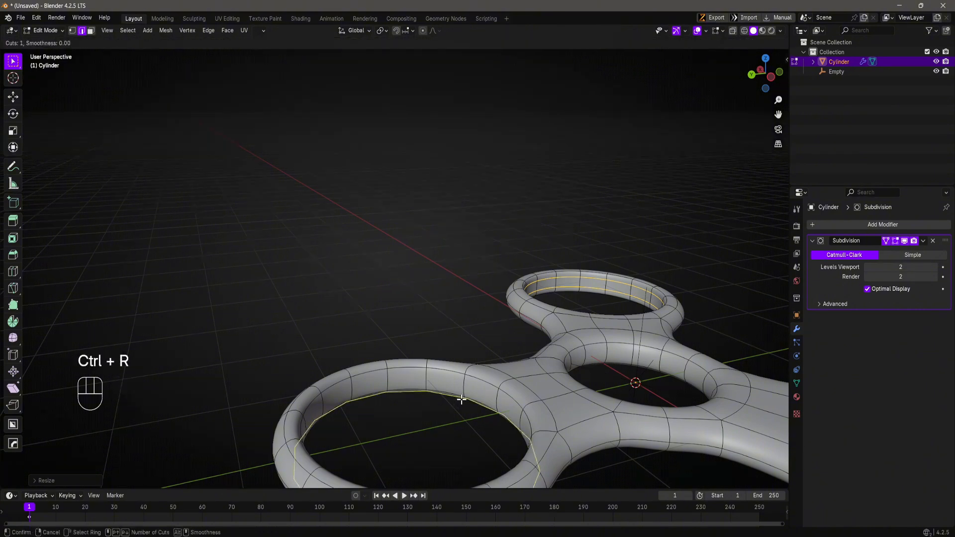
{"action": "key", "text": "KP_2"}
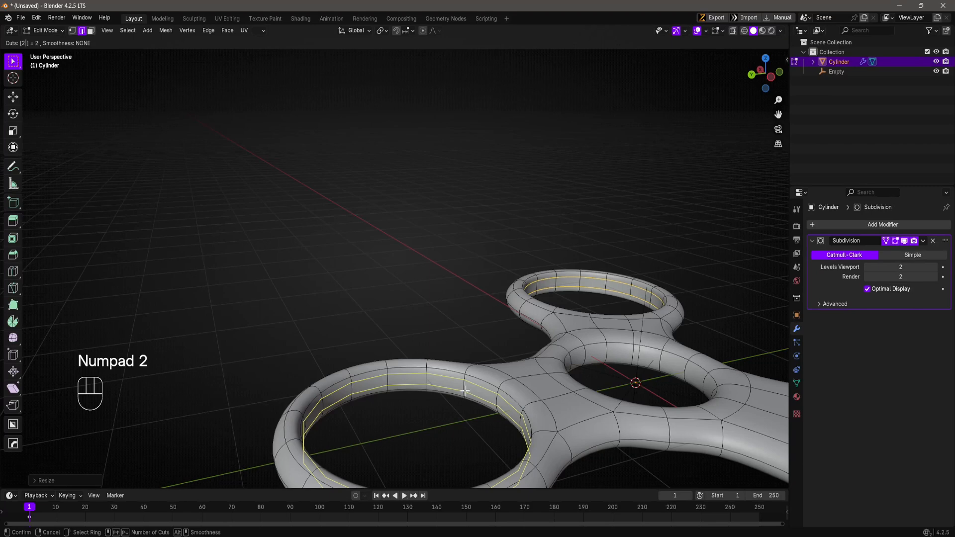
{"action": "left_click", "coordinate": [464, 391]}
{"action": "left_click", "coordinate": [465, 391]}
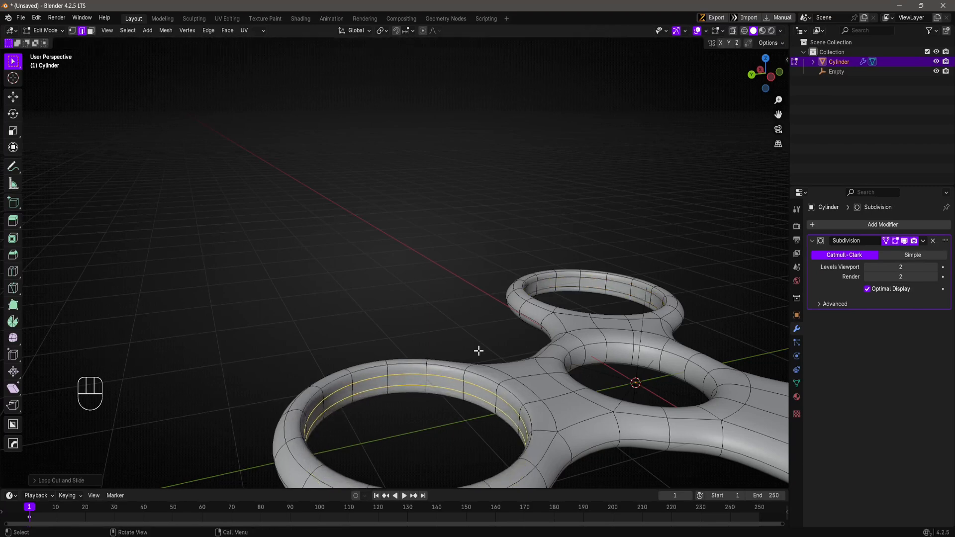
{"action": "key", "text": "s"}
{"action": "key", "text": "z"}
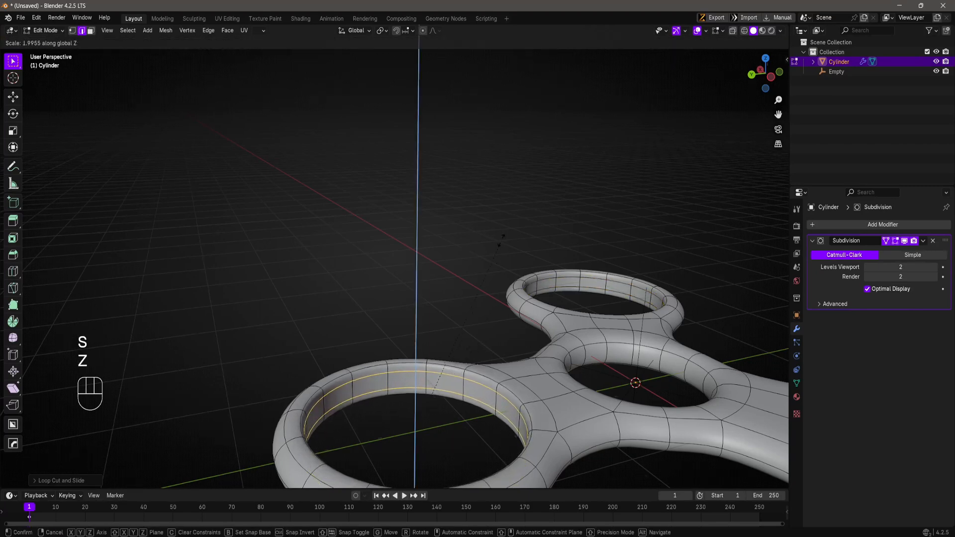
{"action": "left_click", "coordinate": [501, 234]}
- Add two loop cuts around the center hole's inner wall, scale them apart along Z, and leave Edit Mode
{"action": "scroll", "coordinate": [500, 319], "scroll_direction": "down", "scroll_amount": 3}
{"action": "middle_click_drag", "start_coordinate": [479, 374], "coordinate": [444, 413]}
{"action": "middle_click_drag", "start_coordinate": [526, 416], "coordinate": [510, 443]}
{"action": "middle_click_drag", "start_coordinate": [496, 339], "coordinate": [458, 391], "text": "shift"}
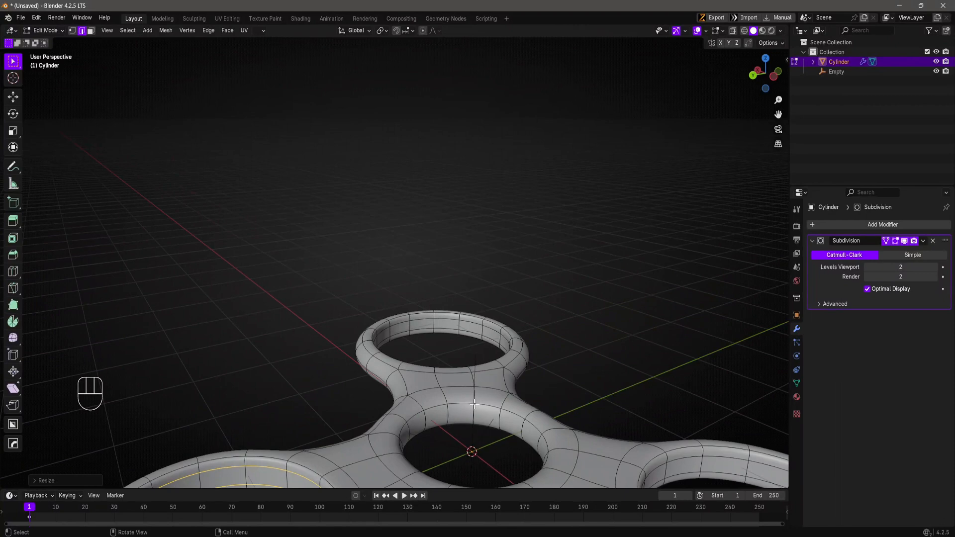
{"action": "key", "text": "ctrl+r"}
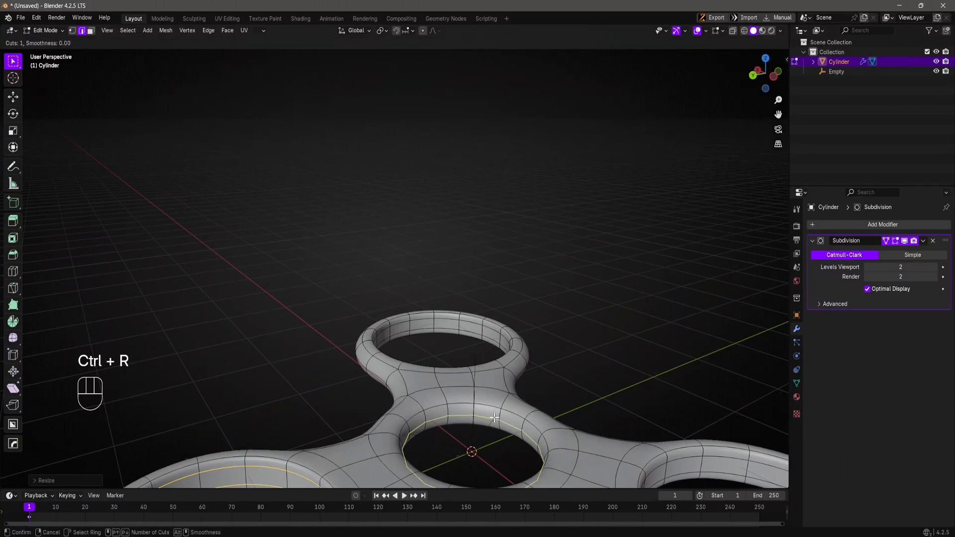
{"action": "left_click", "coordinate": [494, 417]}
{"action": "key", "text": "s"}
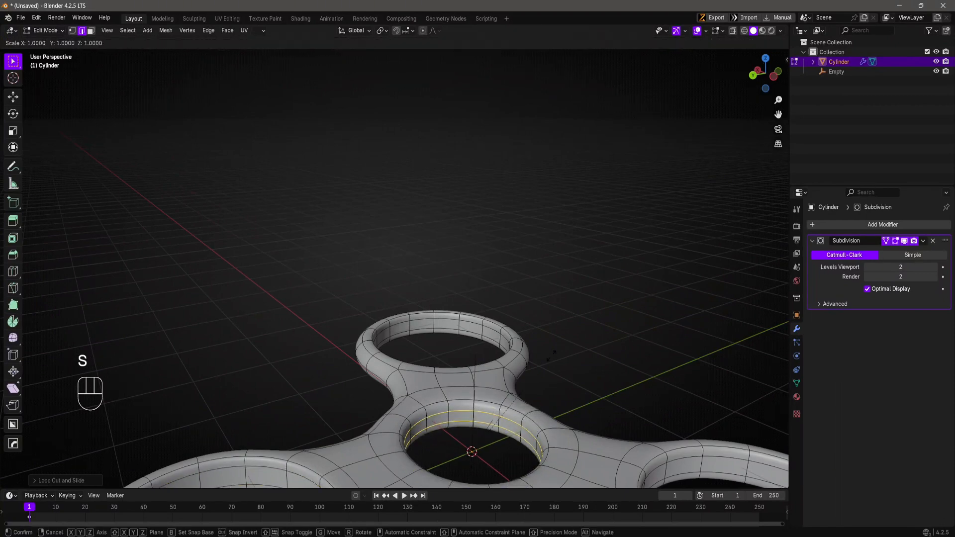
{"action": "key", "text": "z"}
{"action": "left_click", "coordinate": [562, 253]}
{"action": "scroll", "coordinate": [553, 284], "scroll_direction": "down", "scroll_amount": 2}
{"action": "key", "text": "Tab"}
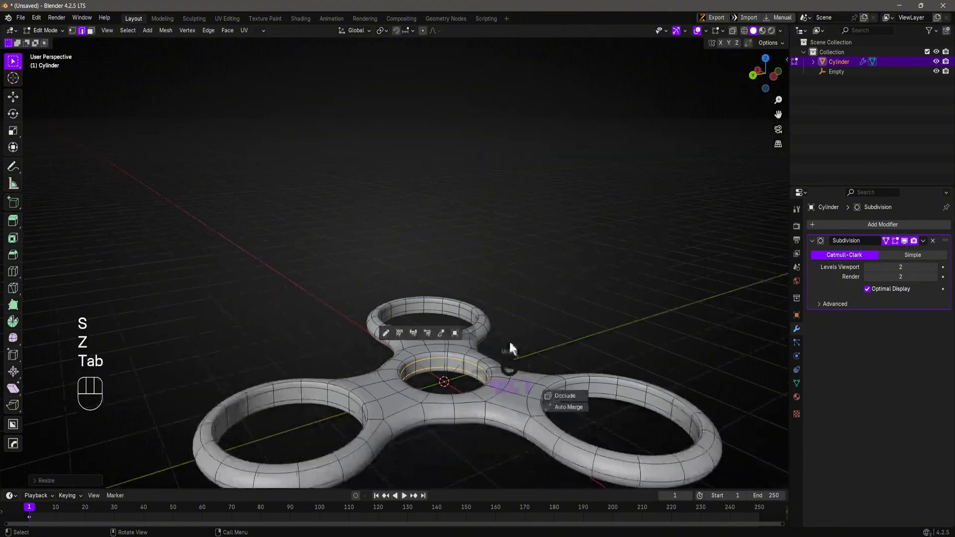
- Check the smoothed body from other angles in Object Mode and enter Edit Mode with face selection
{"action": "middle_click_drag", "start_coordinate": [511, 348], "coordinate": [592, 372]}
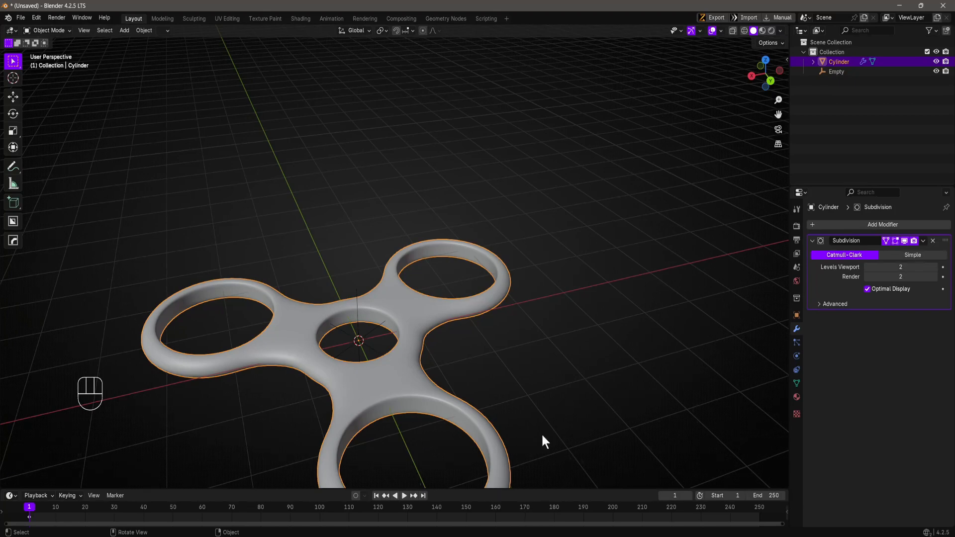
{"action": "middle_click_drag", "start_coordinate": [368, 265], "coordinate": [433, 286]}
{"action": "key", "text": "Tab"}
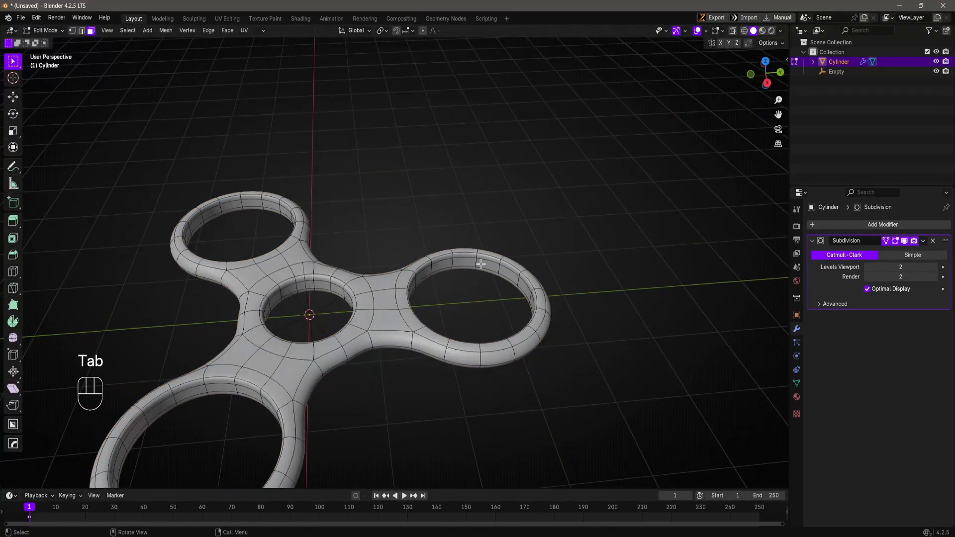
{"action": "middle_click_drag", "start_coordinate": [482, 264], "coordinate": [473, 285], "text": "shift"}
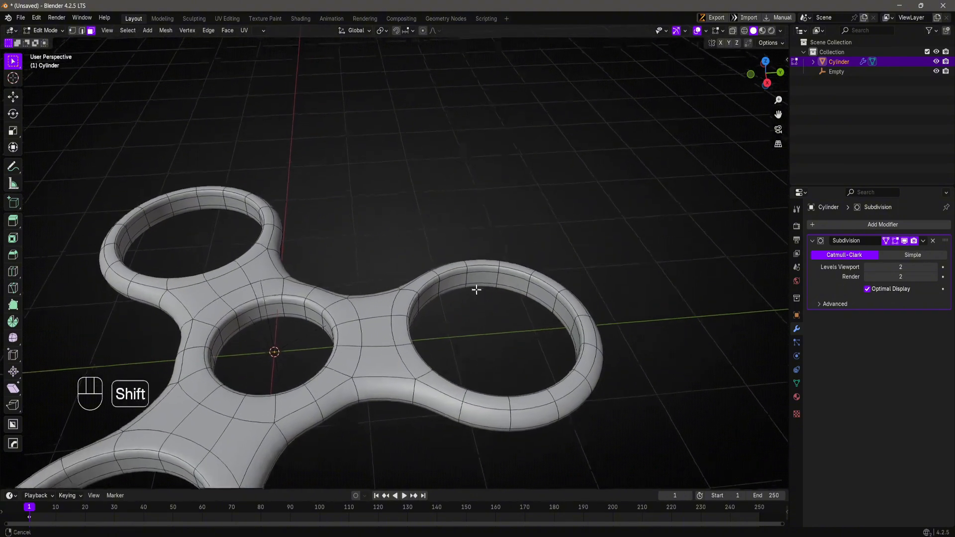
{"action": "scroll", "coordinate": [492, 282], "scroll_direction": "up", "scroll_amount": 3}
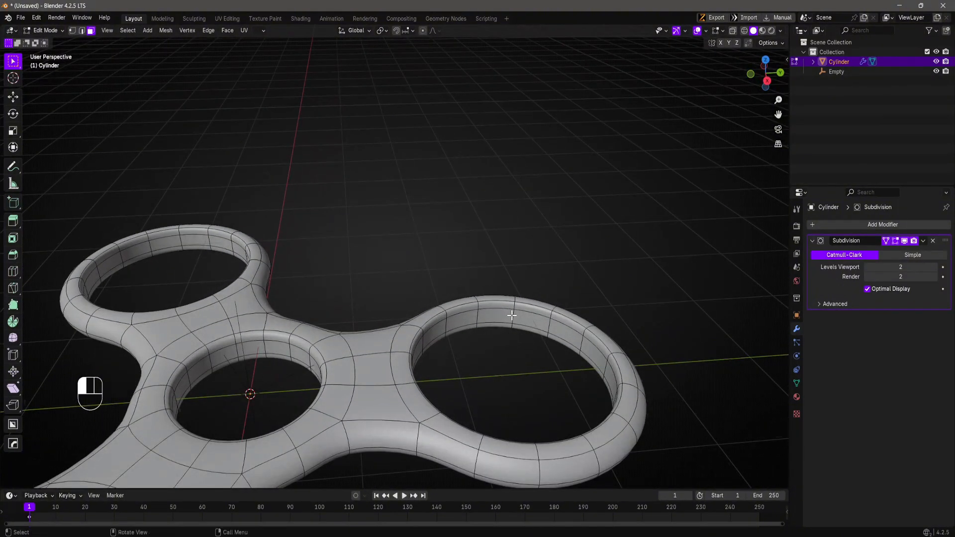
- Try to select the face loops on the inner wall of one outer ring's hole
{"action": "left_click", "coordinate": [511, 315], "text": "alt"}
{"action": "left_click", "coordinate": [513, 309], "text": "shift"}
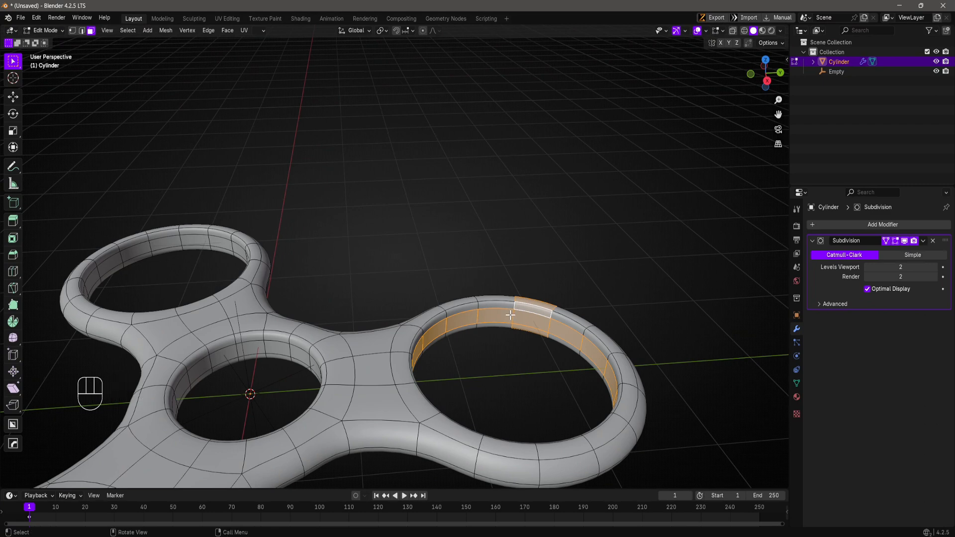
{"action": "key", "text": "ctrl+z"}
{"action": "left_click", "coordinate": [512, 308], "text": "shift"}
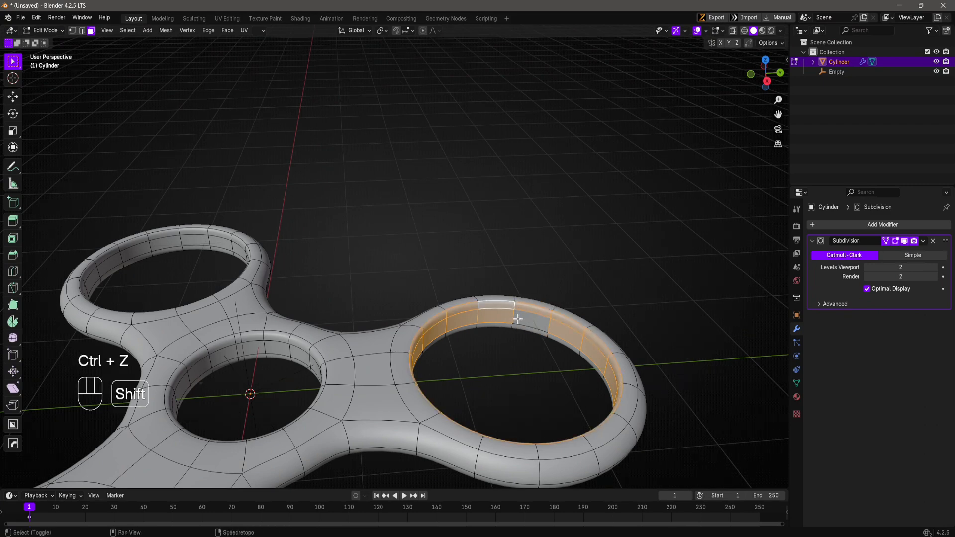
{"action": "left_click", "coordinate": [521, 320], "text": "shift"}
- Make sure Emulate 3 Button Mouse is off in the Input preferences, save the preferences and close them
{"action": "left_click", "coordinate": [35, 17]}
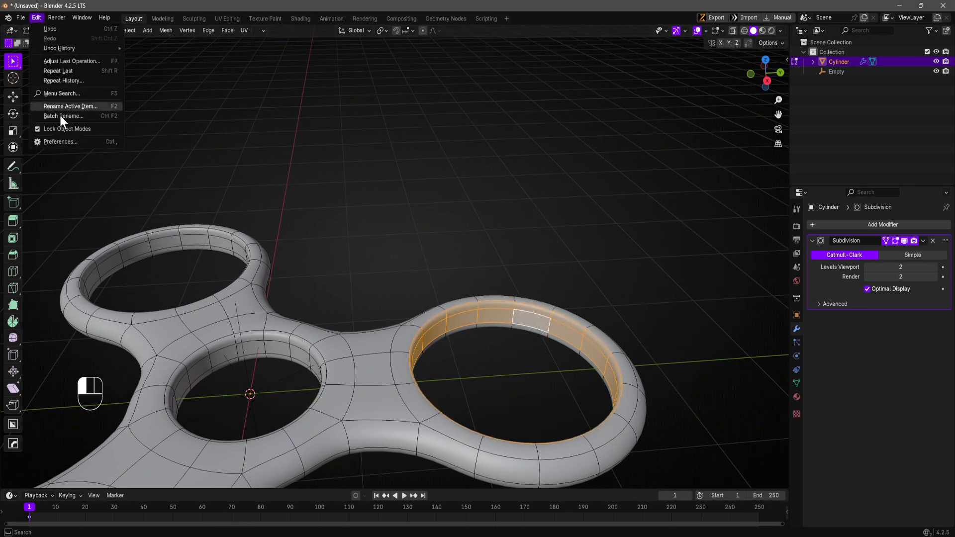
{"action": "left_click", "coordinate": [63, 139]}
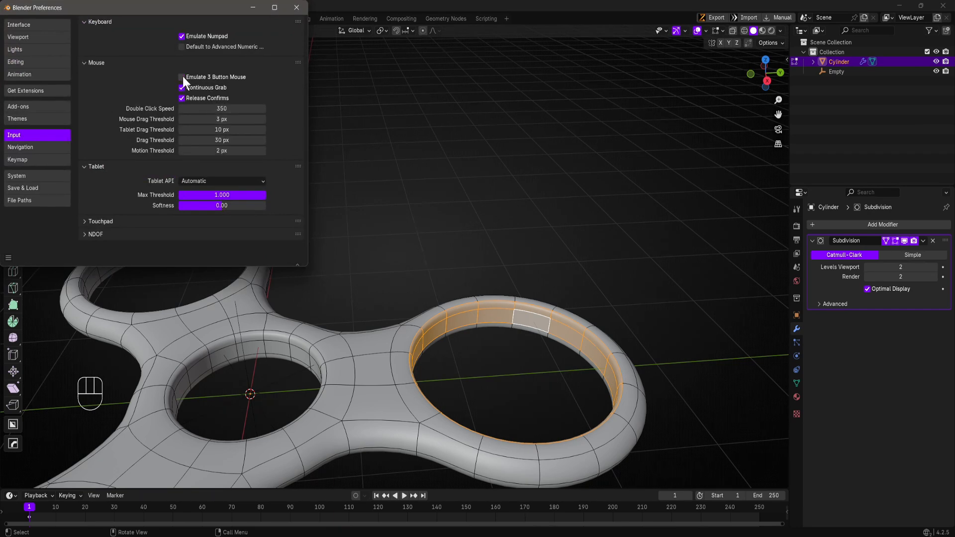
{"action": "left_click", "coordinate": [8, 256]}
{"action": "left_click", "coordinate": [26, 227]}
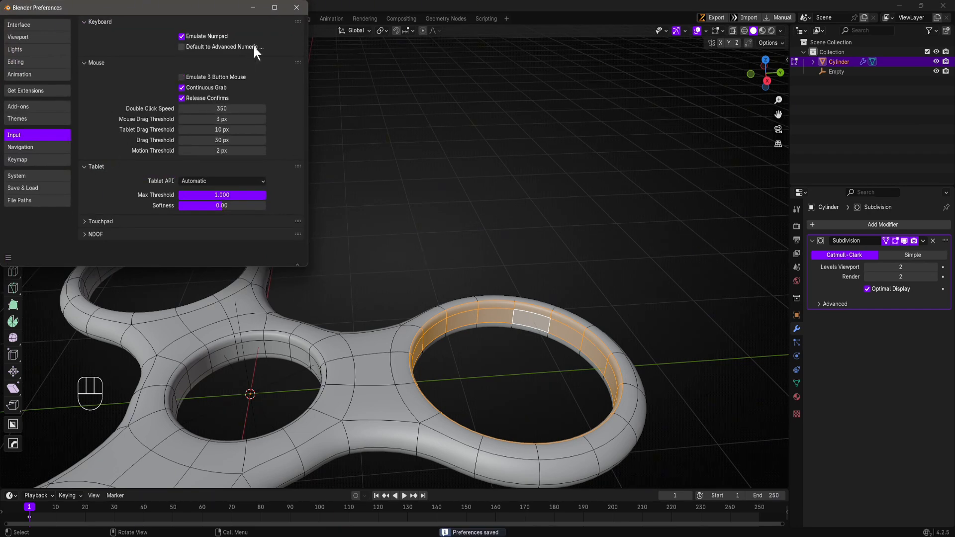
{"action": "left_click", "coordinate": [297, 8]}
- Select all three face loops on the inner wall of one outer ring's hole
{"action": "scroll", "coordinate": [495, 386], "scroll_direction": "up", "scroll_amount": 2}
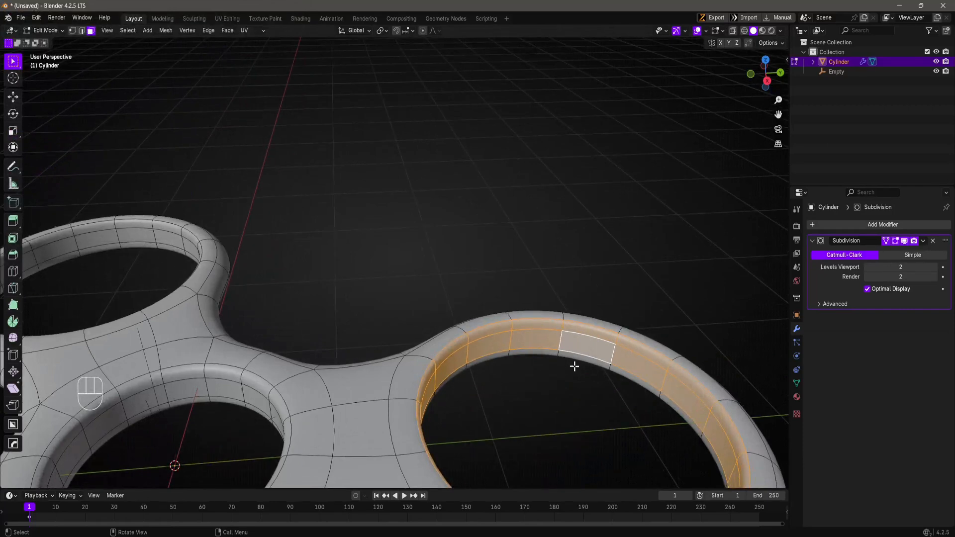
{"action": "middle_click_drag", "start_coordinate": [574, 367], "coordinate": [536, 338], "text": "shift"}
{"action": "left_click", "coordinate": [521, 313]}
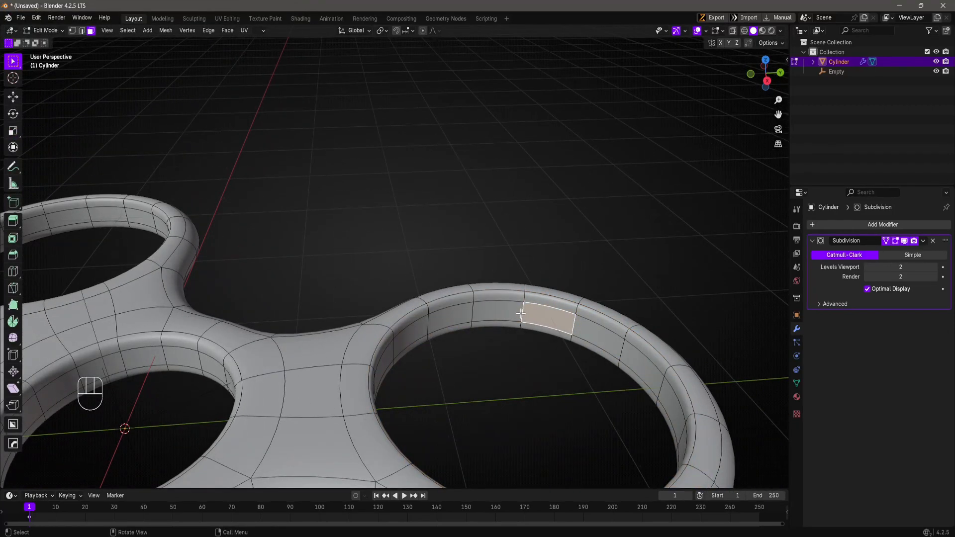
{"action": "left_click", "coordinate": [521, 314]}
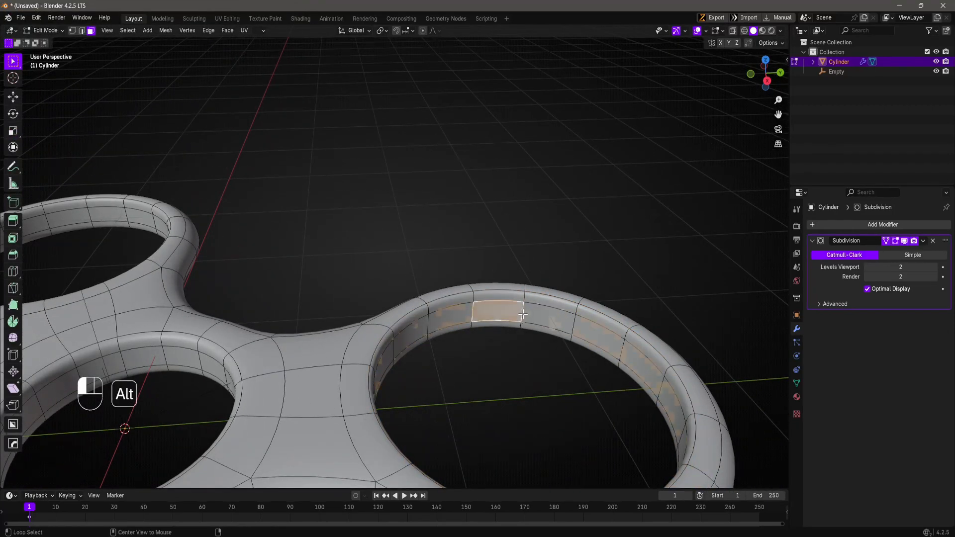
{"action": "left_click", "coordinate": [522, 315], "text": "alt+shift"}
{"action": "left_click", "coordinate": [520, 326], "text": "alt+shift"}
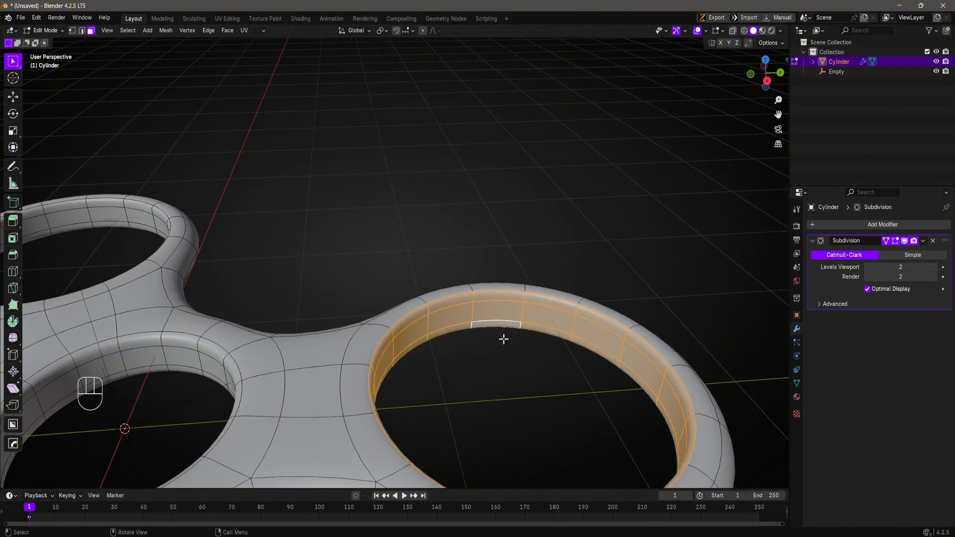
- Add the three inner-wall face loops of a second outer ring's hole to the selection
{"action": "middle_click_drag", "start_coordinate": [346, 328], "coordinate": [480, 263], "text": "shift"}
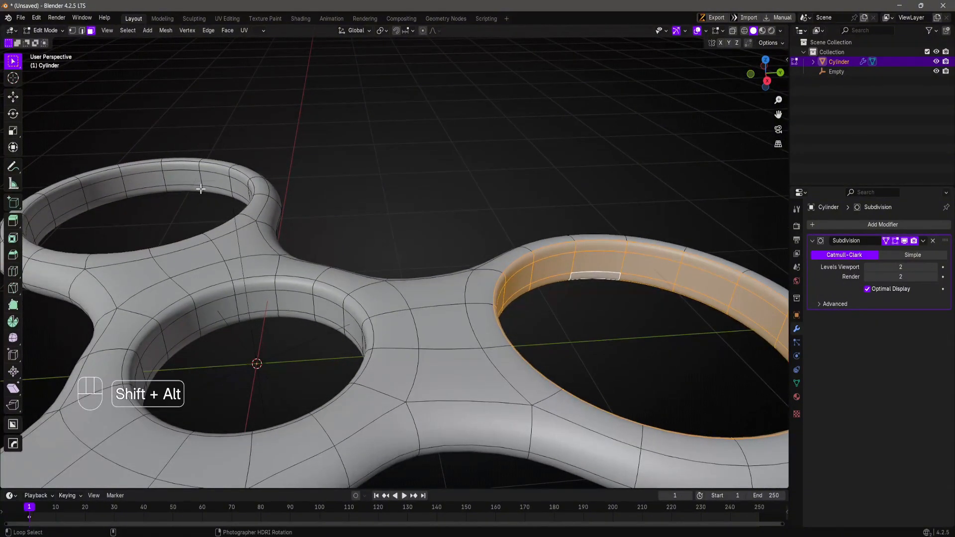
{"action": "left_click", "coordinate": [201, 189], "text": "alt+shift"}
{"action": "left_click", "coordinate": [203, 174], "text": "alt+shift"}
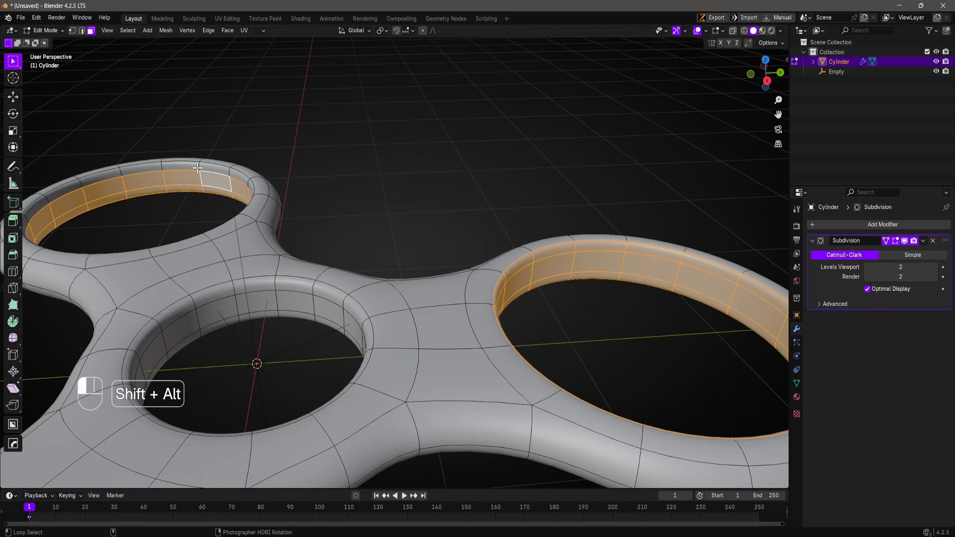
{"action": "left_click", "coordinate": [197, 168], "text": "alt+shift"}
- Add the three inner-wall face loops of the remaining outer ring's hole to the selection
{"action": "scroll", "coordinate": [204, 249], "scroll_direction": "down", "scroll_amount": 3}
{"action": "middle_click_drag", "start_coordinate": [184, 338], "coordinate": [292, 230], "text": "shift"}
{"action": "left_click", "coordinate": [253, 285], "text": "alt+shift"}
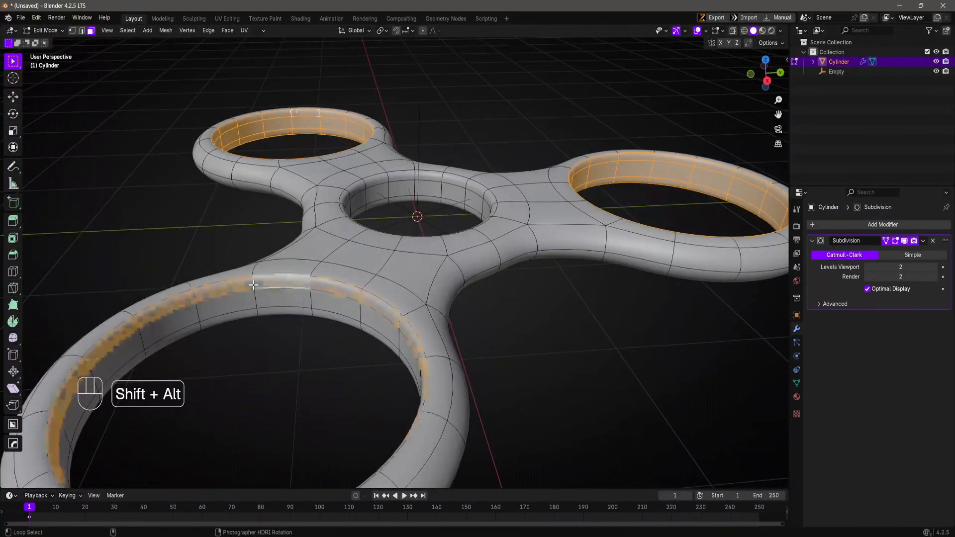
{"action": "left_click", "coordinate": [252, 298], "text": "alt+shift"}
{"action": "left_click", "coordinate": [256, 313], "text": "alt+shift"}
{"action": "scroll", "coordinate": [333, 285], "scroll_direction": "down", "scroll_amount": 3}
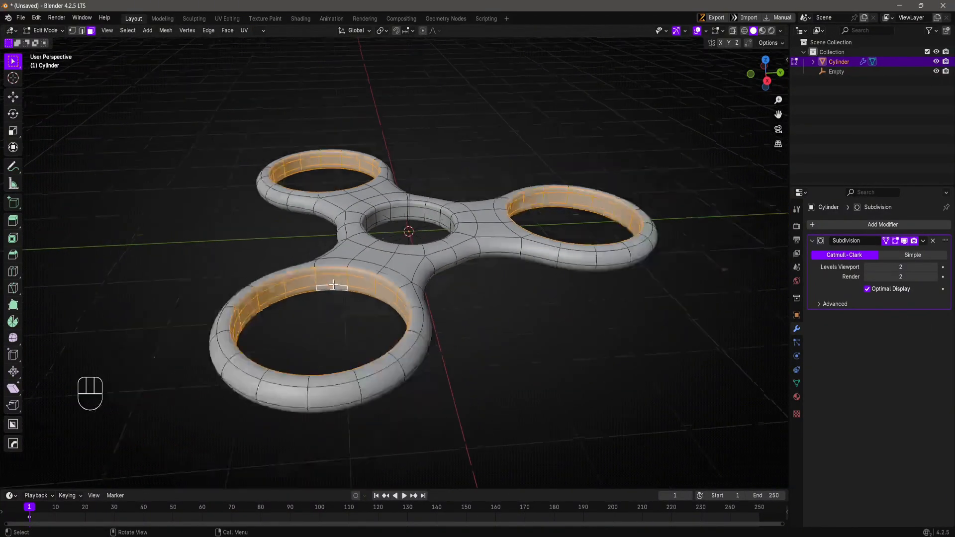
- Duplicate the selected inner-wall faces in place and separate the copy into its own object
{"action": "middle_click_drag", "start_coordinate": [333, 284], "coordinate": [493, 336]}
{"action": "key", "text": "shift+d"}
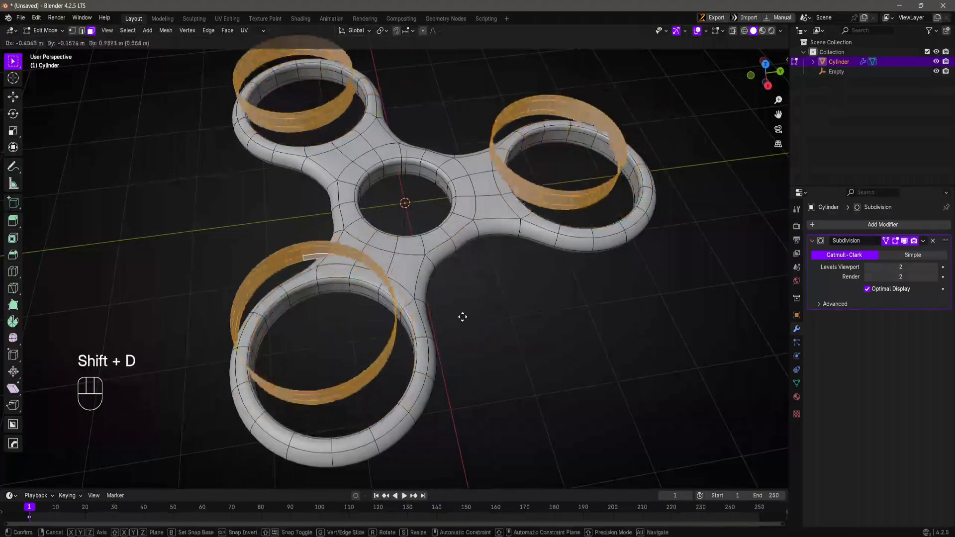
{"action": "right_click", "coordinate": [482, 391]}
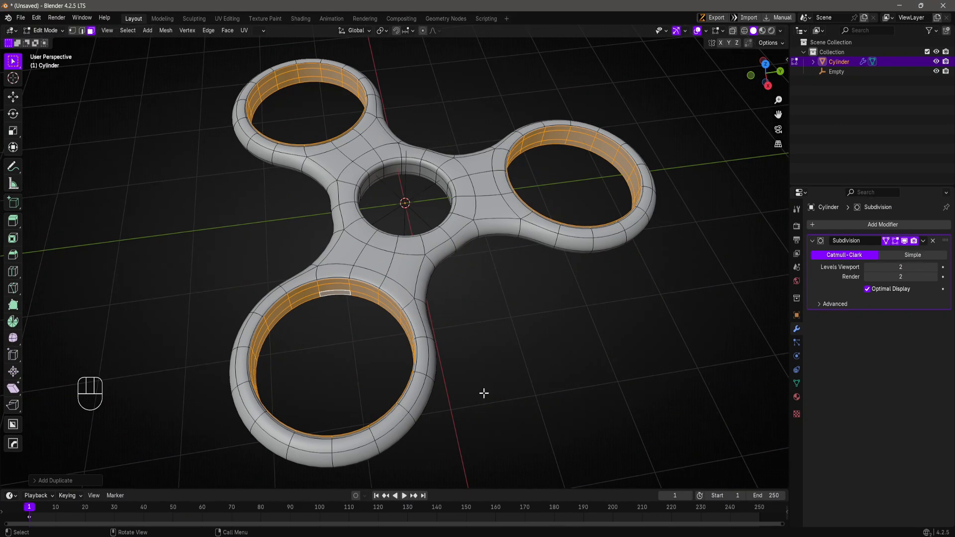
{"action": "key", "text": "p"}
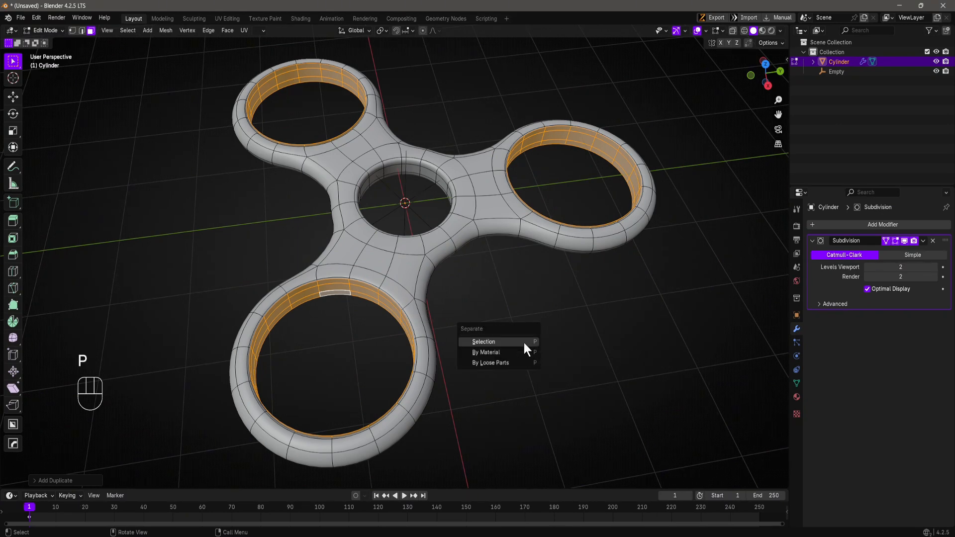
{"action": "left_click", "coordinate": [524, 342]}
{"action": "scroll", "coordinate": [523, 341], "scroll_direction": "down", "scroll_amount": 4}
{"action": "middle_click_drag", "start_coordinate": [522, 341], "coordinate": [548, 289]}
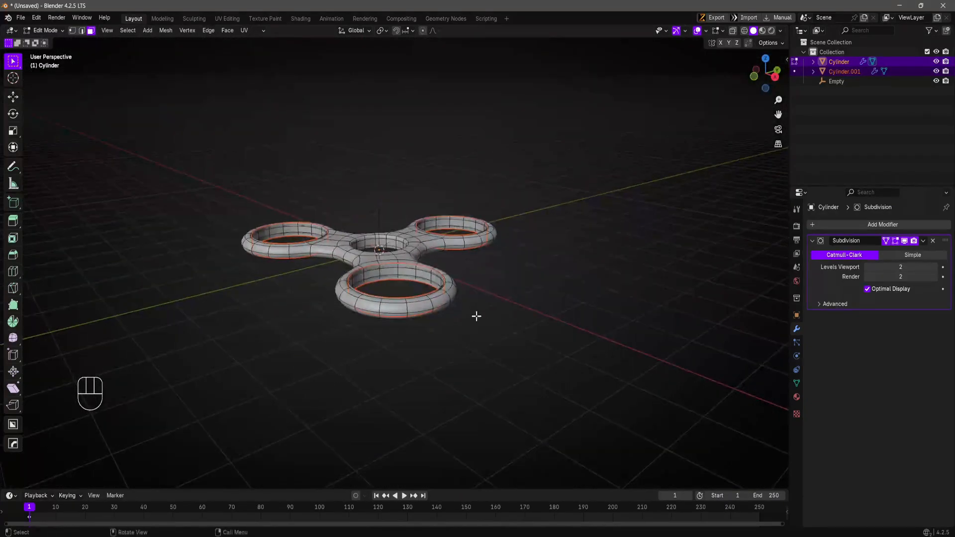
- Undo the separation and duplication, restoring the selection of all three outer rings' inner-wall faces
{"action": "key", "text": "ctrl+z"}
{"action": "key", "text": "ctrl+z"}
{"action": "key", "text": "ctrl+z"}
{"action": "key", "text": "ctrl+z"}
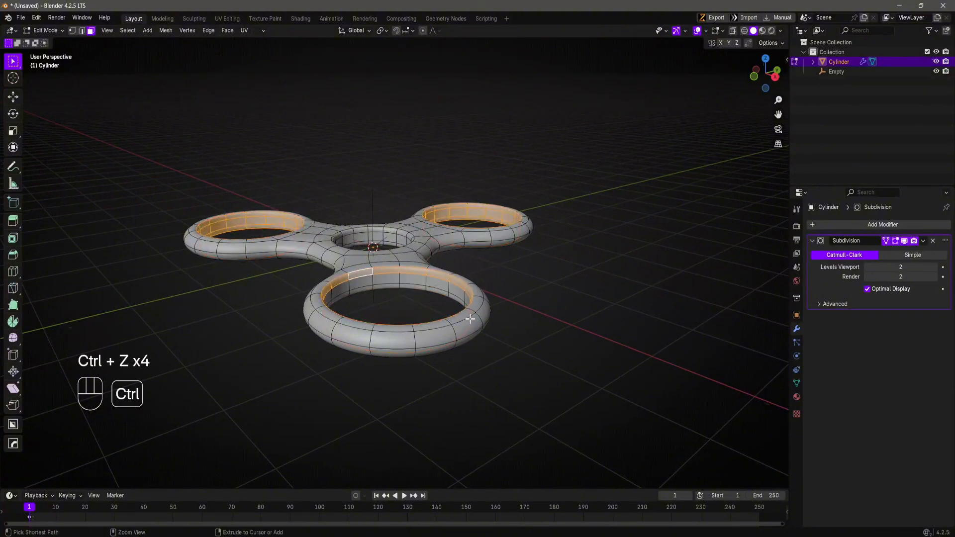
{"action": "key", "text": "ctrl+z"}
{"action": "key", "text": "ctrl+z"}
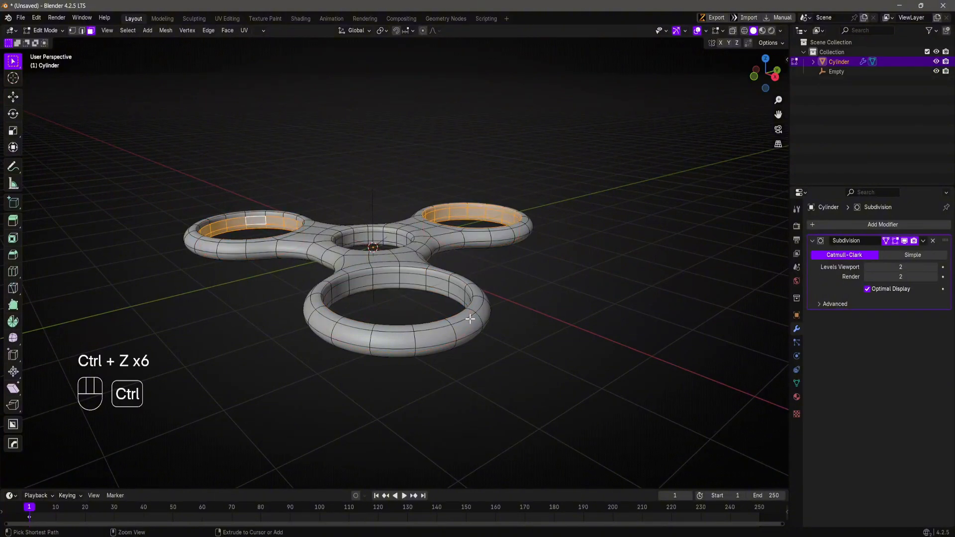
{"action": "middle_click_drag", "start_coordinate": [470, 319], "coordinate": [473, 309]}
{"action": "key", "text": "ctrl+shift+z"}
{"action": "key", "text": "ctrl+shift+z"}
{"action": "middle_click_drag", "start_coordinate": [431, 343], "coordinate": [309, 331]}
{"action": "key", "text": "ctrl+shift+z"}
{"action": "key", "text": "ctrl+shift+z"}
{"action": "scroll", "coordinate": [409, 329], "scroll_direction": "up", "scroll_amount": 4}
{"action": "scroll", "coordinate": [286, 347], "scroll_direction": "down", "scroll_amount": 4}
{"action": "middle_click_drag", "start_coordinate": [362, 346], "coordinate": [337, 356]}
- Duplicate the selected inner-wall faces of the three outer rings, leaving the copy in its original position
{"action": "key", "text": "shift+d"}
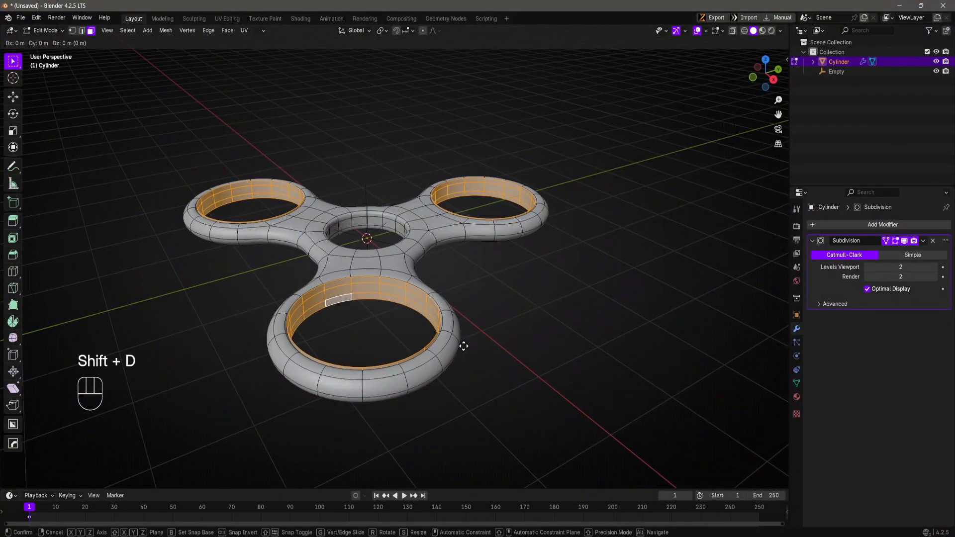
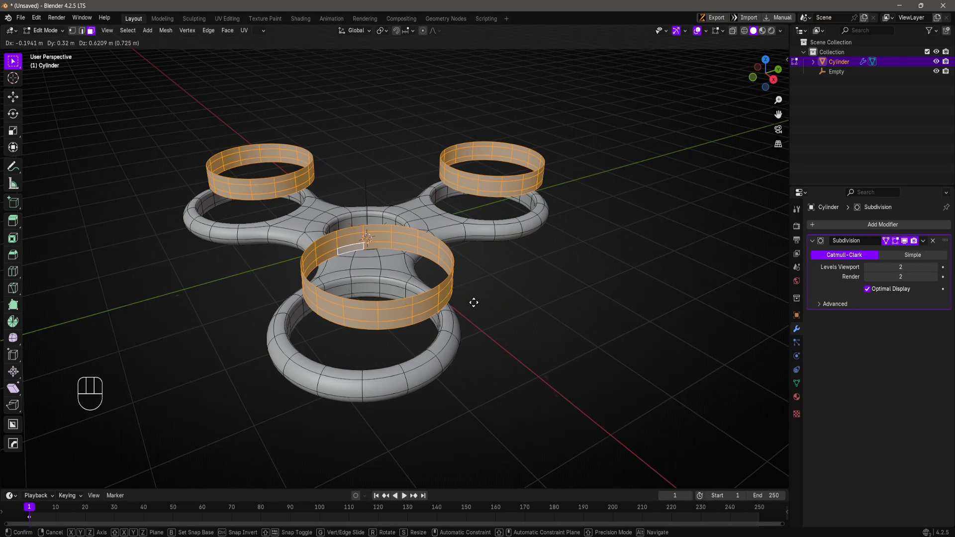
{"action": "right_click", "coordinate": [474, 302]}
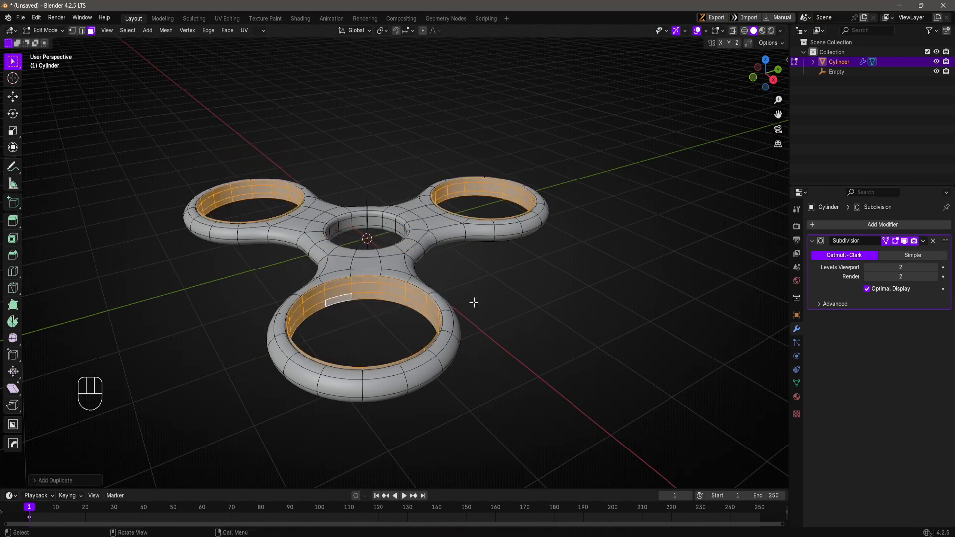
{"action": "middle_click_drag", "start_coordinate": [457, 320], "coordinate": [303, 373]}
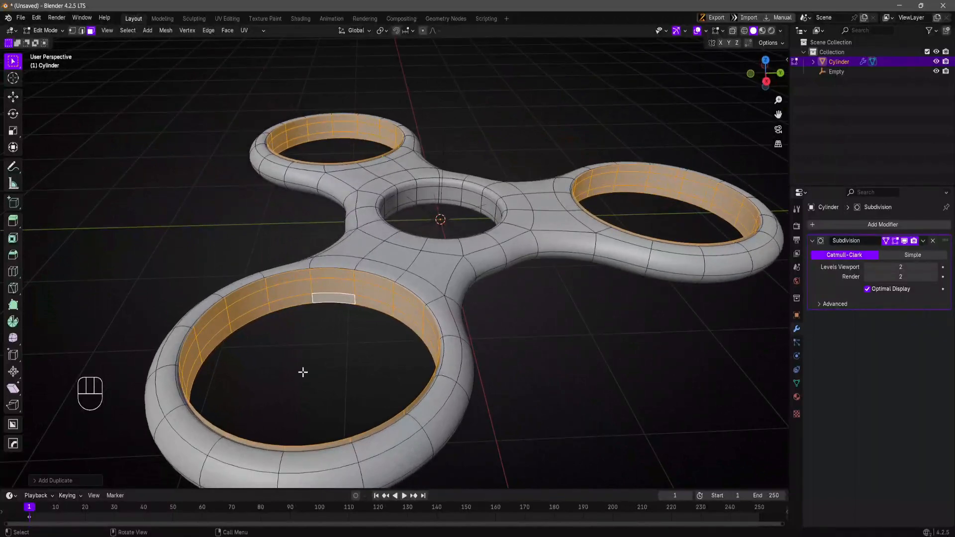
{"action": "middle_click_drag", "start_coordinate": [459, 462], "coordinate": [482, 431]}
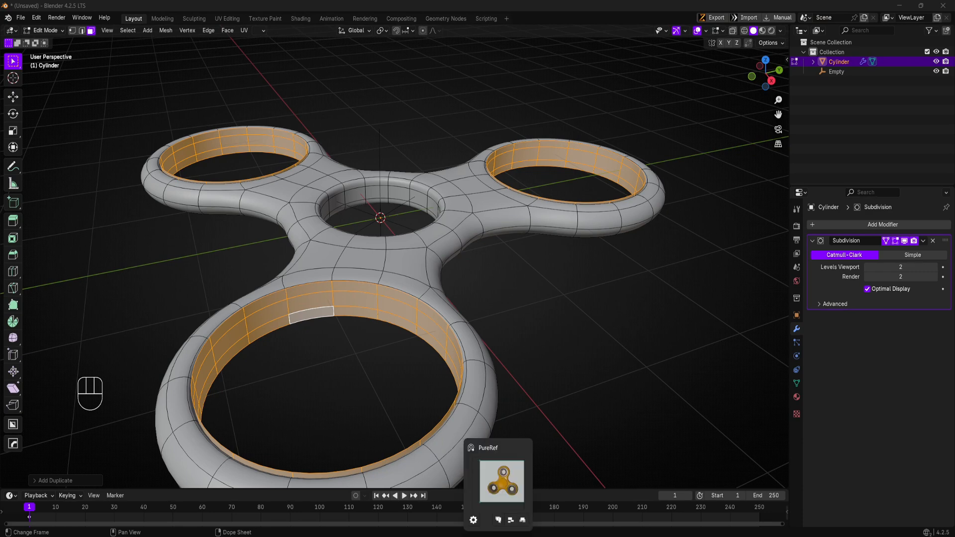
- Switch to PureRef and examine the metal bearing ring in the fidget spinner reference image
{"action": "left_click", "coordinate": [497, 531]}
{"action": "right_click_drag", "start_coordinate": [876, 170], "coordinate": [687, 300]}
{"action": "scroll", "coordinate": [691, 320], "scroll_direction": "up", "scroll_amount": 4}
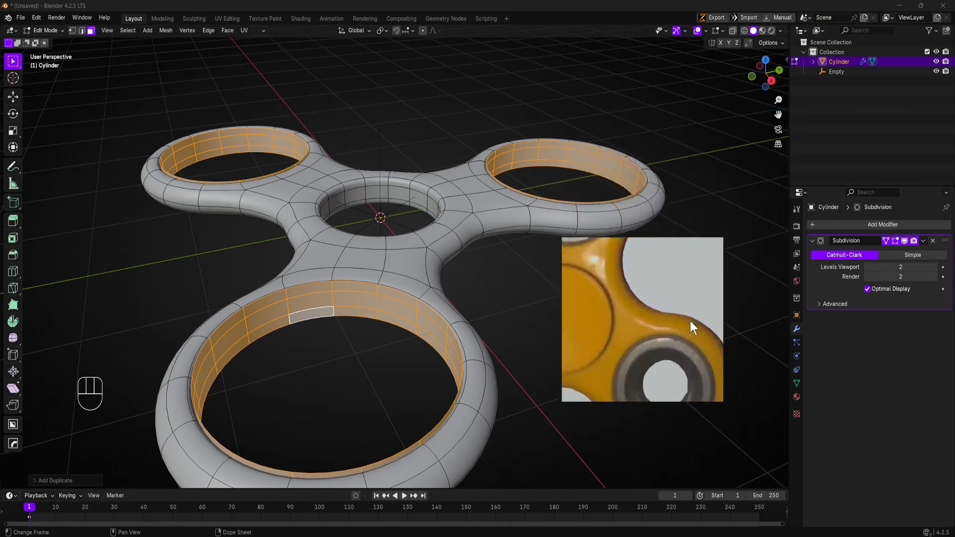
{"action": "scroll", "coordinate": [671, 332], "scroll_direction": "down", "scroll_amount": 3}
{"action": "scroll", "coordinate": [666, 319], "scroll_direction": "up", "scroll_amount": 5}
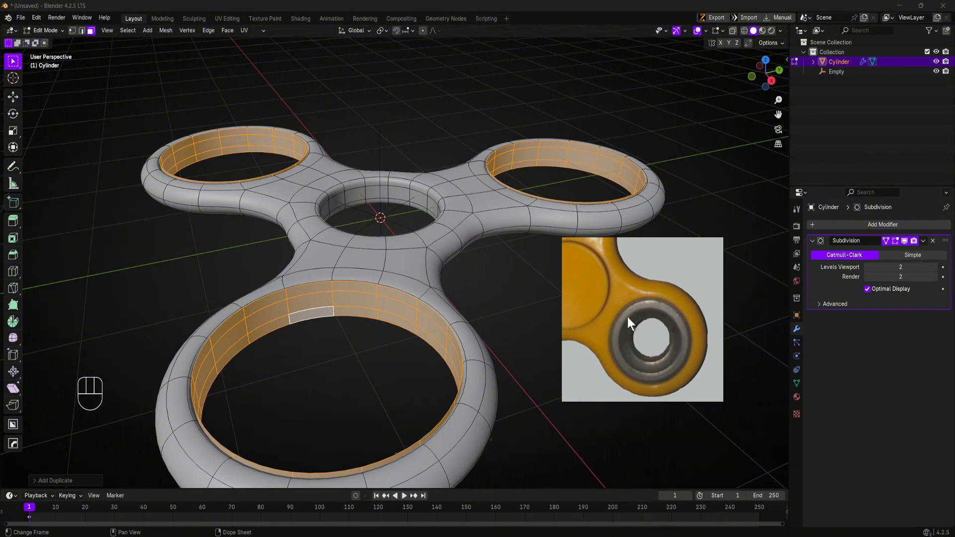
{"action": "scroll", "coordinate": [622, 305], "scroll_direction": "down", "scroll_amount": 3}
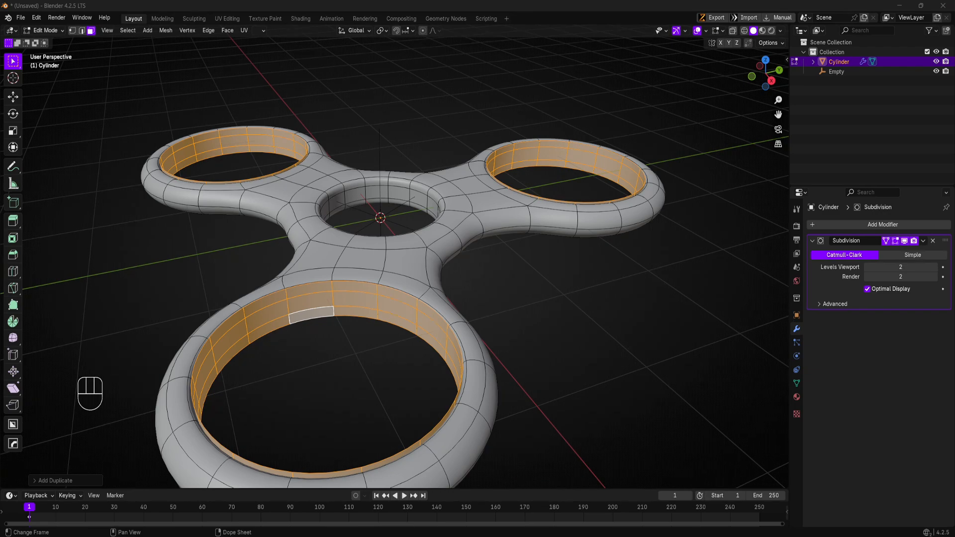
- Separate the duplicated inner-wall faces into their own object and switch to Object Mode
{"action": "middle_click_drag", "start_coordinate": [402, 326], "coordinate": [450, 308]}
{"action": "mouse_move", "coordinate": [374, 342]}
{"action": "middle_mouse_down"}
{"action": "mouse_move", "coordinate": [352, 349]}
{"action": "mouse_move", "coordinate": [393, 342]}
{"action": "middle_mouse_up"}
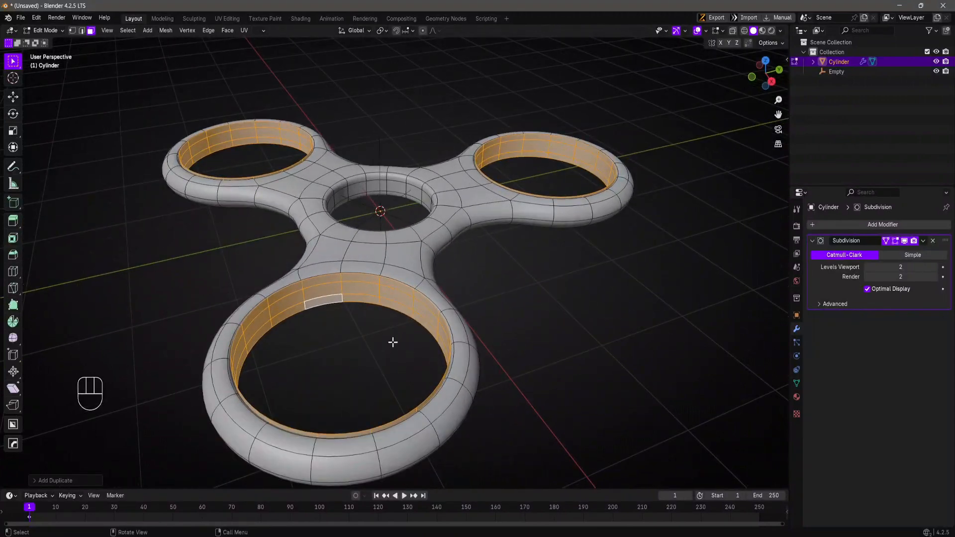
{"action": "key", "text": "p"}
{"action": "left_click", "coordinate": [393, 342]}
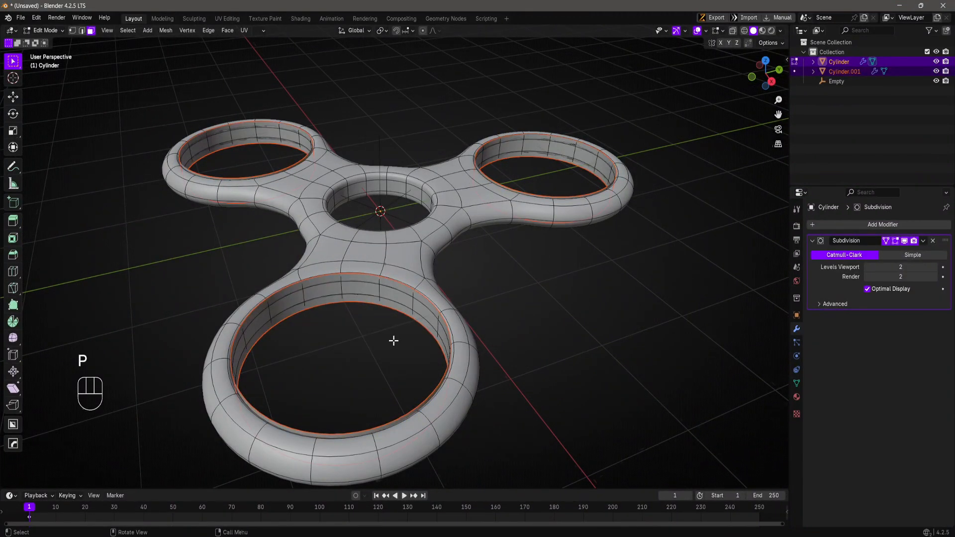
{"action": "left_click", "coordinate": [34, 28]}
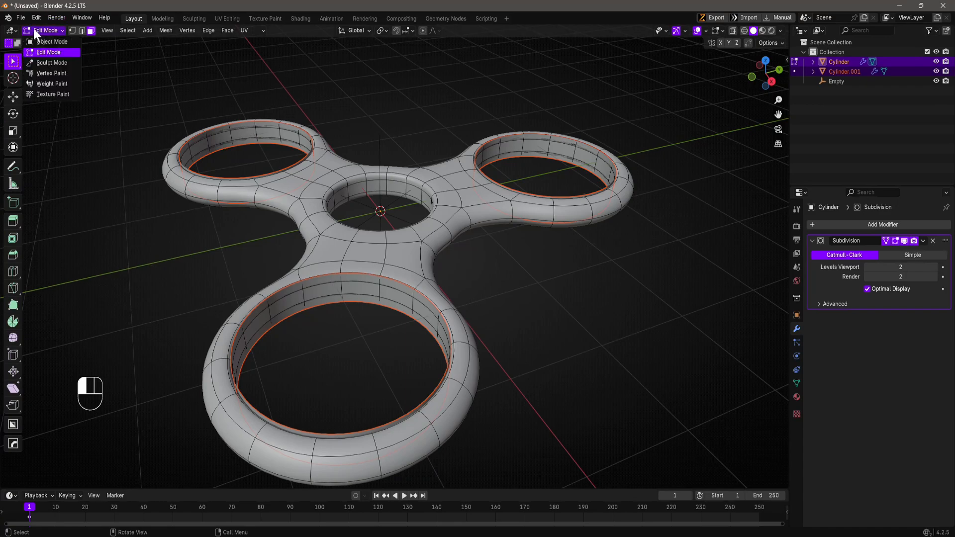
{"action": "left_click", "coordinate": [39, 41]}
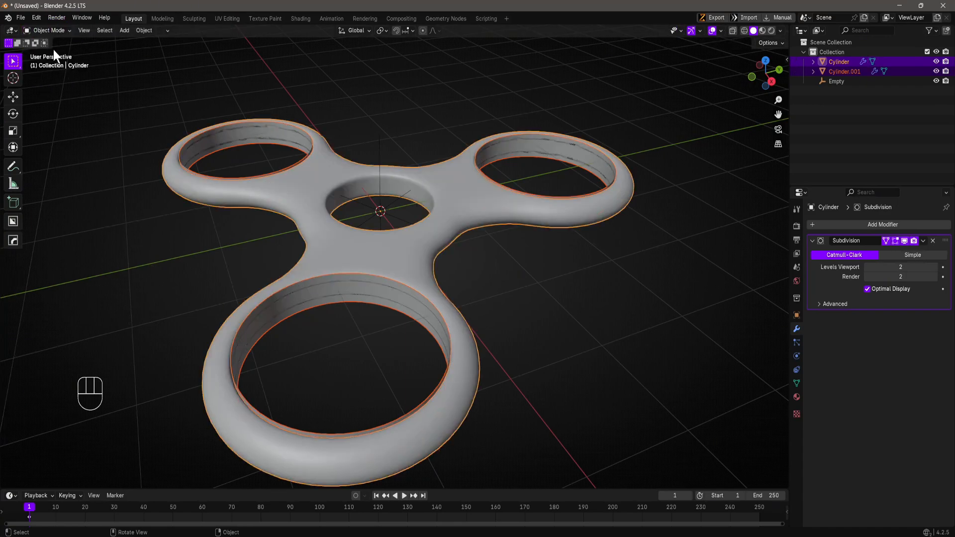
- Select only the separated ring object Cylinder.001 and try moving it off the spinner body to check the separation
{"action": "left_click", "coordinate": [839, 70]}
{"action": "key", "text": "g"}
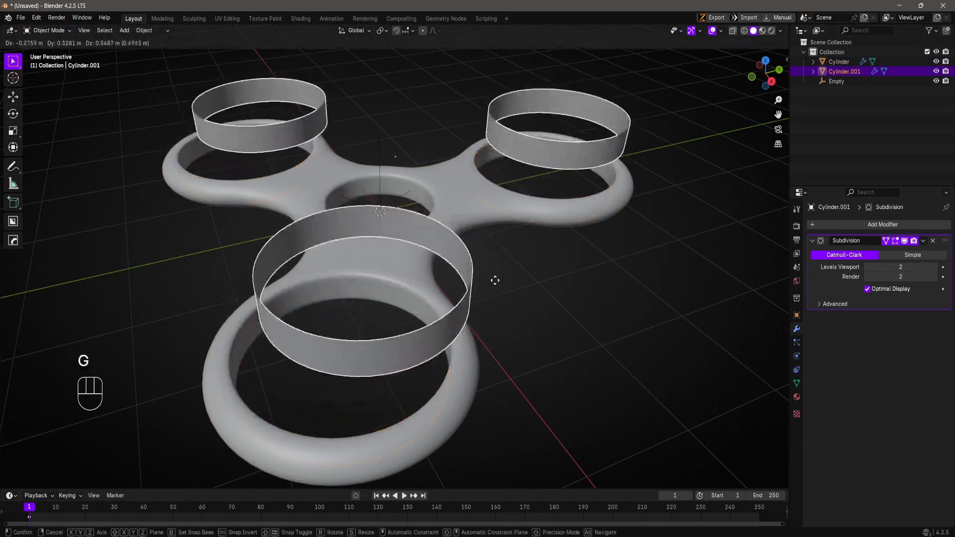
{"action": "left_click", "coordinate": [516, 271]}
{"action": "middle_click_drag", "start_coordinate": [515, 271], "coordinate": [448, 304]}
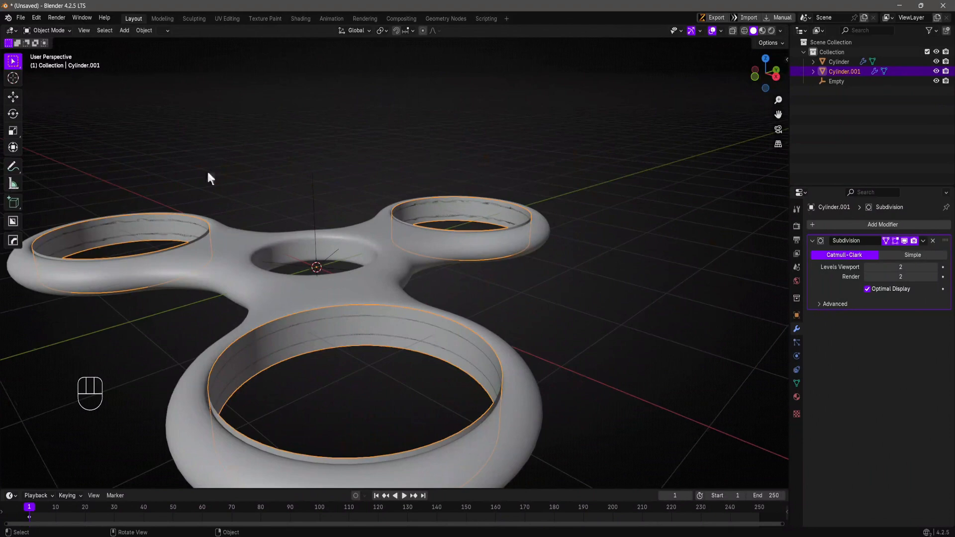
- In Edit Mode, fill the upper and lower edge loops of the nearest outer ring, on the positive X side, with faces
{"action": "left_click", "coordinate": [49, 31]}
{"action": "left_click", "coordinate": [47, 49]}
{"action": "middle_click_drag", "start_coordinate": [378, 259], "coordinate": [396, 239]}
{"action": "left_click", "coordinate": [393, 233], "text": "alt"}
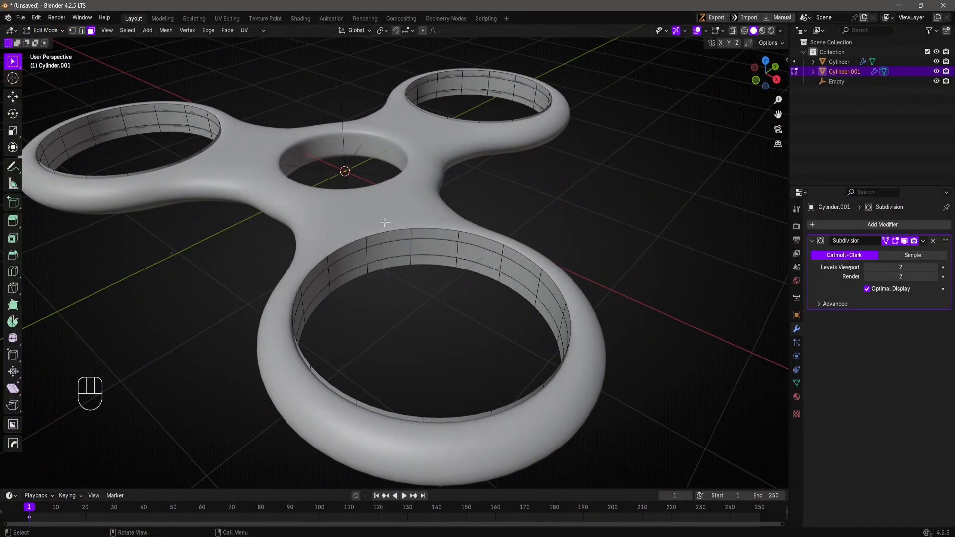
{"action": "left_click", "coordinate": [82, 32]}
{"action": "left_click", "coordinate": [391, 231], "text": "alt"}
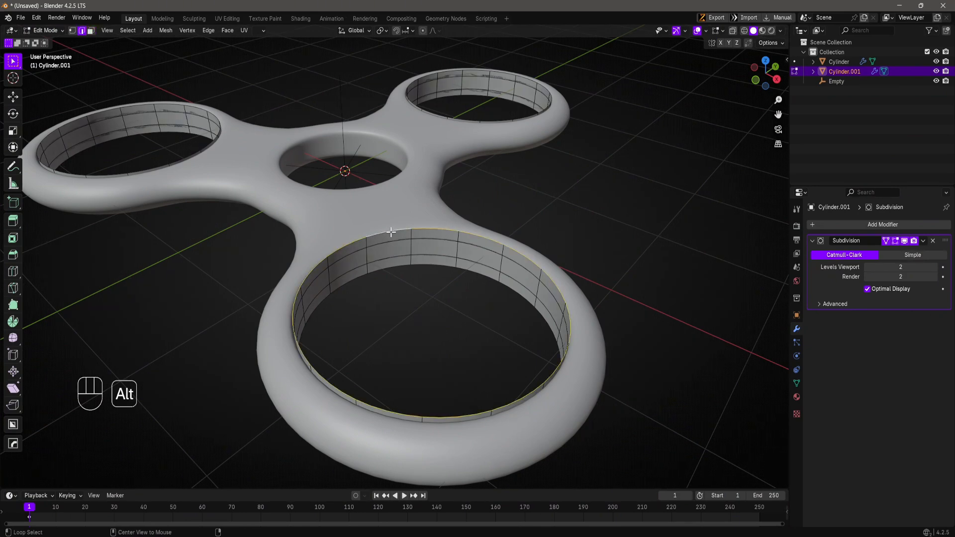
{"action": "left_click", "coordinate": [393, 267], "text": "alt+shift"}
{"action": "key", "text": "f"}
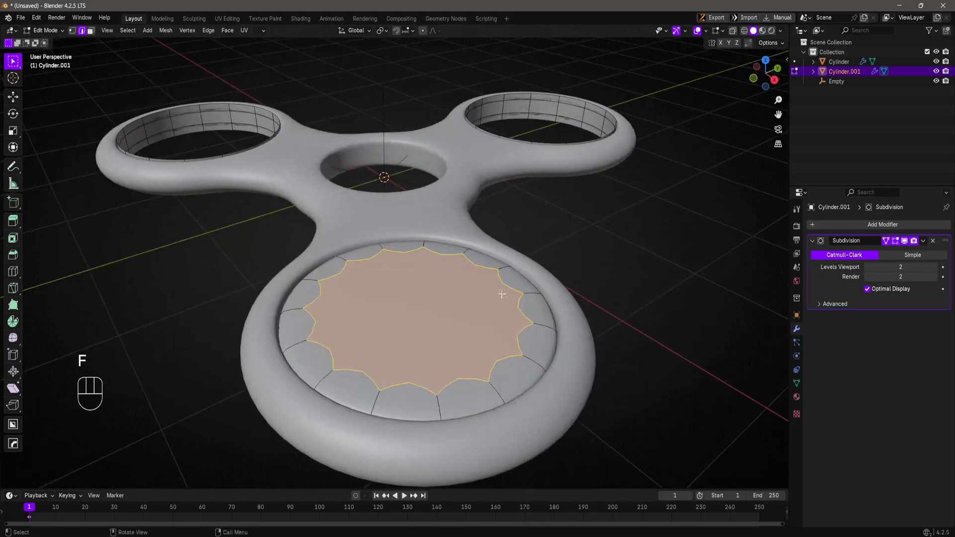
- Fill the upper and lower edge loops of the outer ring on the positive Y axis with faces
{"action": "middle_click_drag", "start_coordinate": [398, 279], "coordinate": [443, 368]}
{"action": "middle_click_drag", "start_coordinate": [443, 368], "coordinate": [449, 301], "text": "shift"}
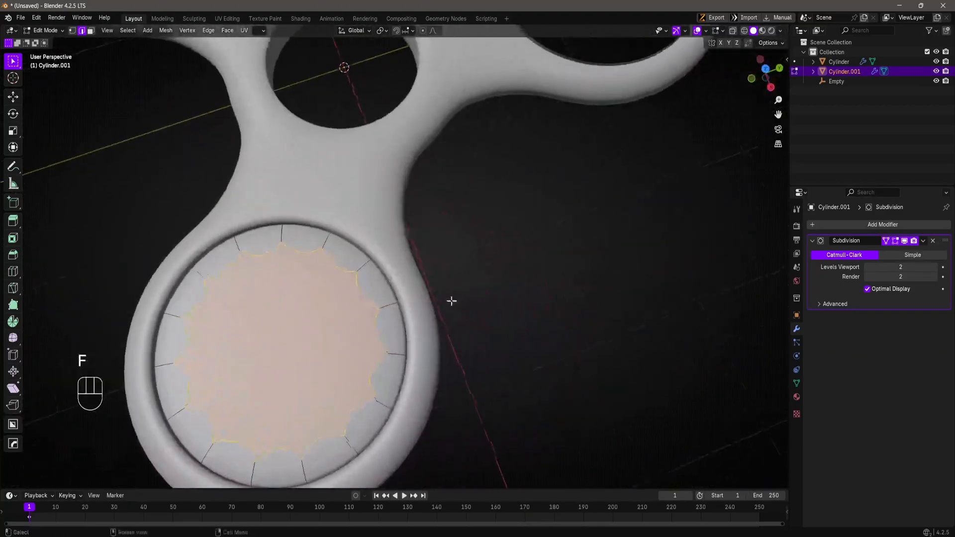
{"action": "scroll", "coordinate": [449, 300], "scroll_direction": "down", "scroll_amount": 3}
{"action": "middle_click_drag", "start_coordinate": [487, 213], "coordinate": [500, 233], "text": "shift"}
{"action": "scroll", "coordinate": [499, 233], "scroll_direction": "up", "scroll_amount": 3}
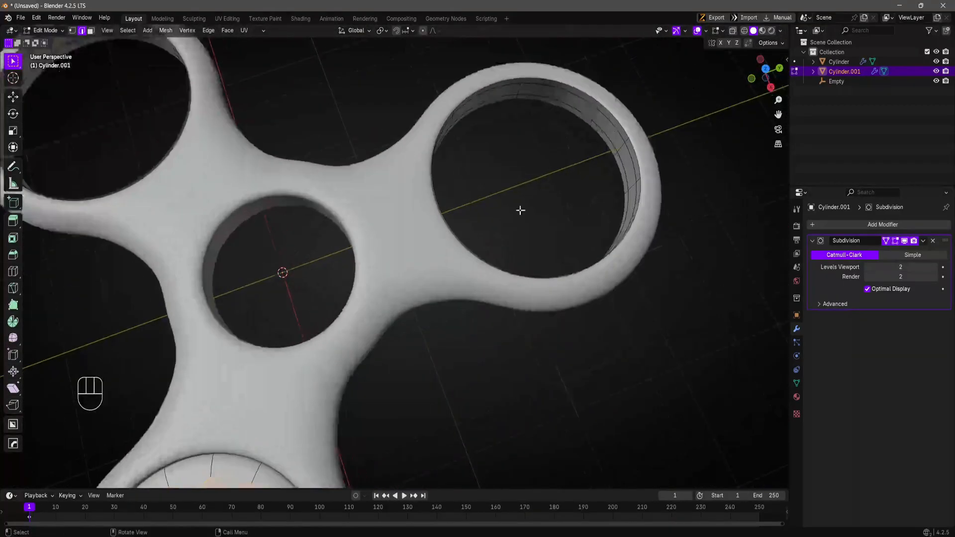
{"action": "left_click", "coordinate": [589, 99], "text": "alt"}
{"action": "left_click", "coordinate": [599, 137], "text": "alt+shift"}
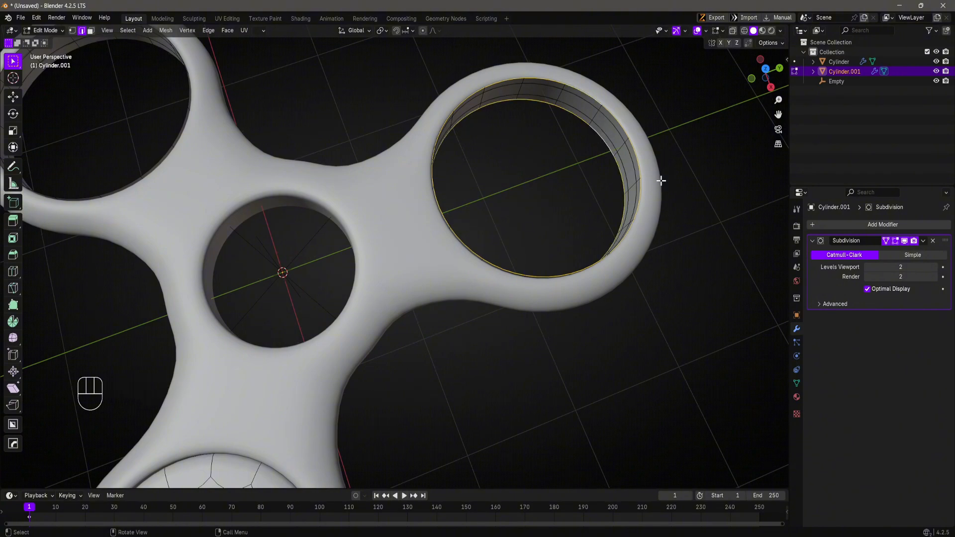
{"action": "key", "text": "f"}
- Fill the upper and lower edge loops of the remaining open outer ring with faces and check the caps in wireframe
{"action": "middle_click_drag", "start_coordinate": [648, 180], "coordinate": [372, 229]}
{"action": "scroll", "coordinate": [471, 143], "scroll_direction": "down", "scroll_amount": 4}
{"action": "scroll", "coordinate": [330, 301], "scroll_direction": "up", "scroll_amount": 3}
{"action": "left_click", "coordinate": [329, 260], "text": "alt"}
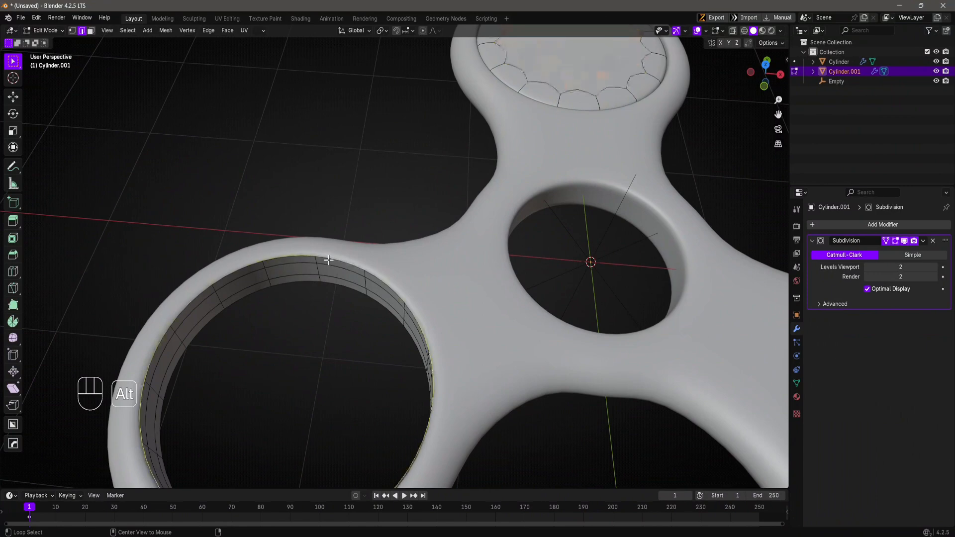
{"action": "left_click", "coordinate": [332, 284], "text": "alt+shift"}
{"action": "scroll", "coordinate": [332, 283], "scroll_direction": "down", "scroll_amount": 4}
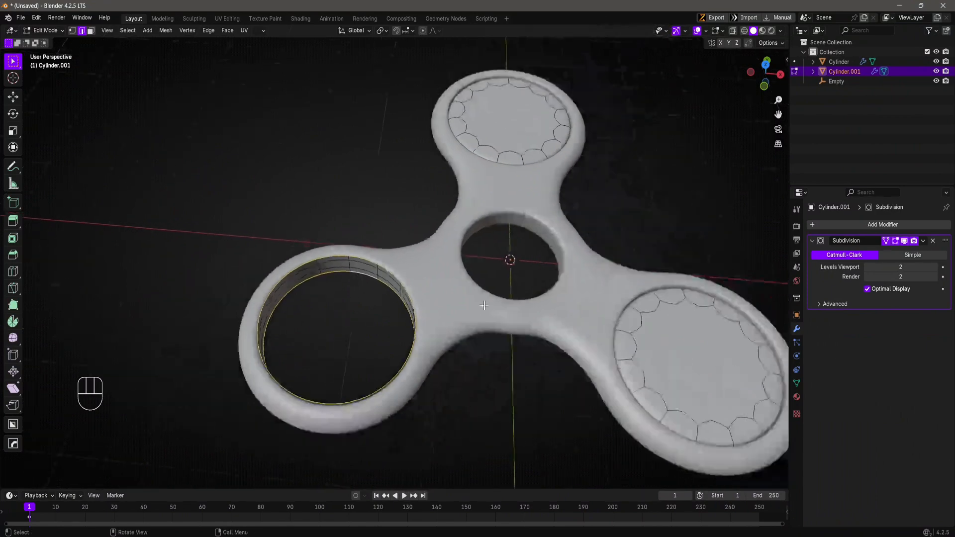
{"action": "key", "text": "f"}
{"action": "middle_click_drag", "start_coordinate": [331, 284], "coordinate": [470, 288]}
{"action": "key", "text": "shift+z"}
{"action": "key", "text": "shift+z"}
- In top view with X-ray and face selection, add the cap faces of the other two rings to the selection
{"action": "key", "text": "KP_7"}
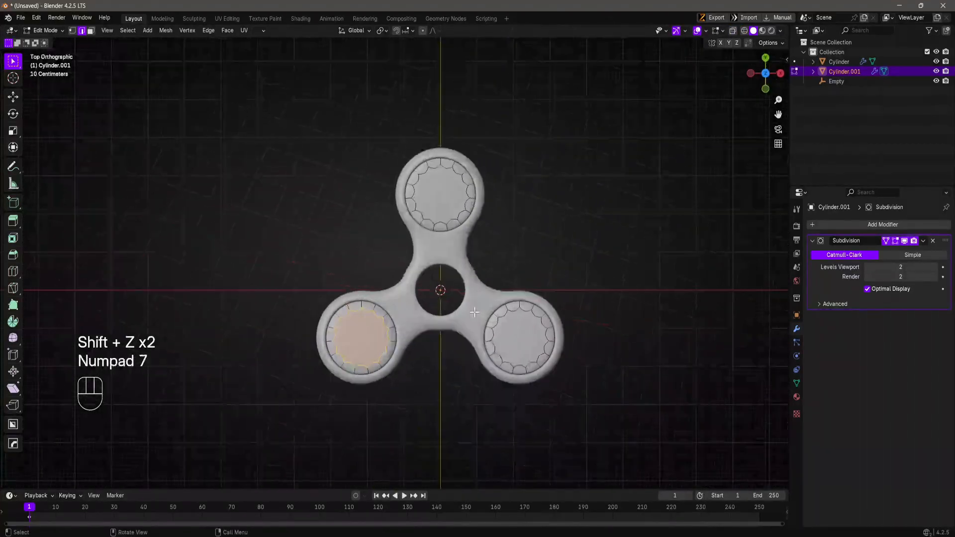
{"action": "left_click", "coordinate": [91, 29]}
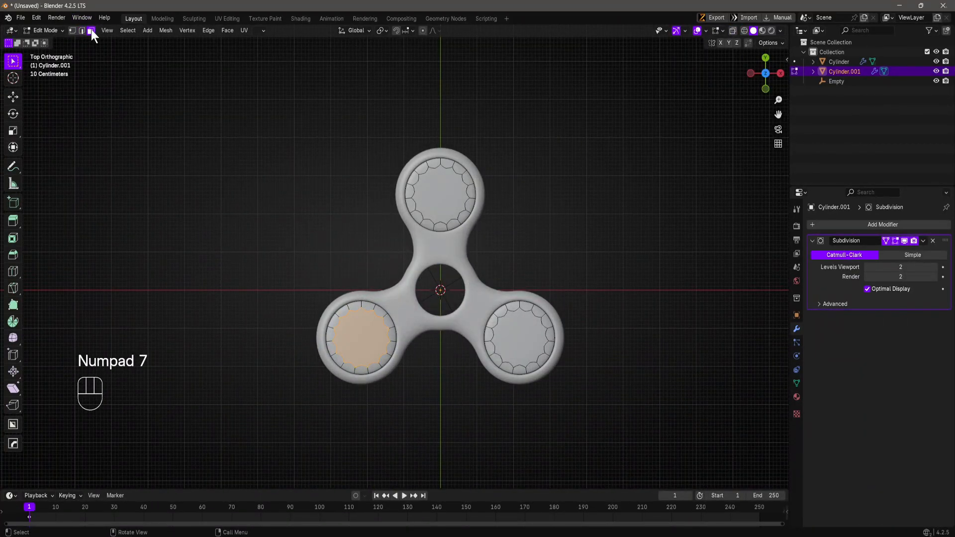
{"action": "left_click", "coordinate": [733, 30]}
{"action": "scroll", "coordinate": [401, 271], "scroll_direction": "up", "scroll_amount": 3}
{"action": "scroll", "coordinate": [401, 279], "scroll_direction": "up", "scroll_amount": 5, "text": "shift"}
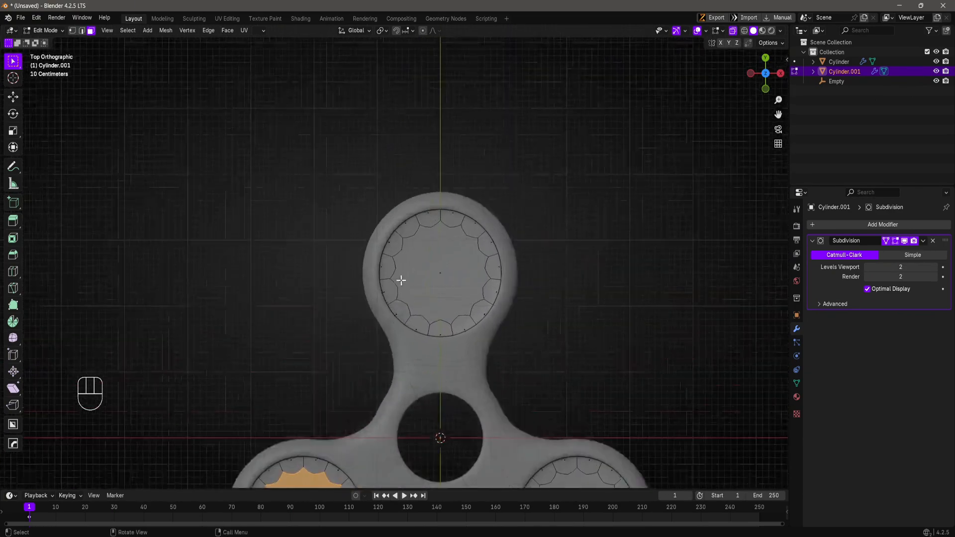
{"action": "left_click_drag", "start_coordinate": [419, 258], "coordinate": [448, 286], "text": "shift"}
{"action": "middle_click_drag", "start_coordinate": [447, 286], "coordinate": [378, 143], "text": "shift"}
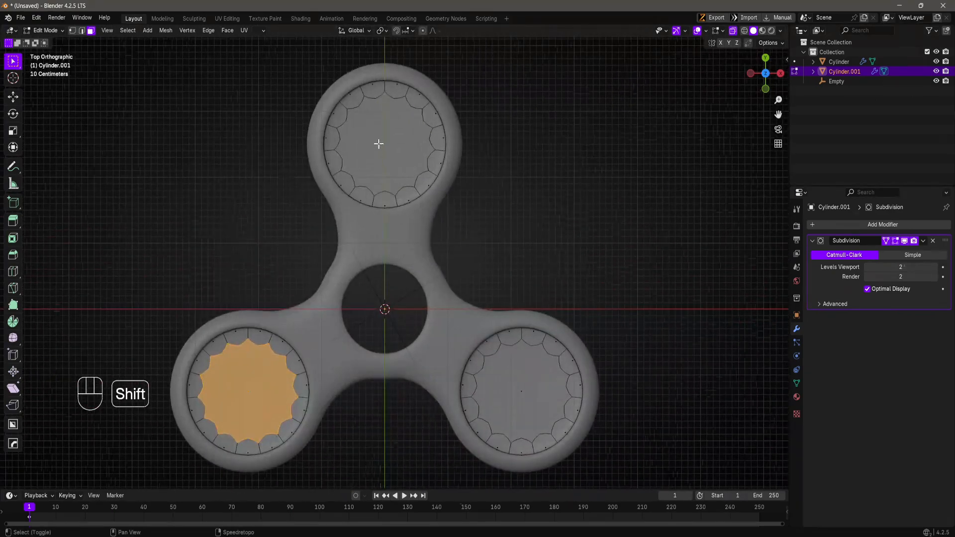
{"action": "left_click", "coordinate": [381, 143], "text": "shift"}
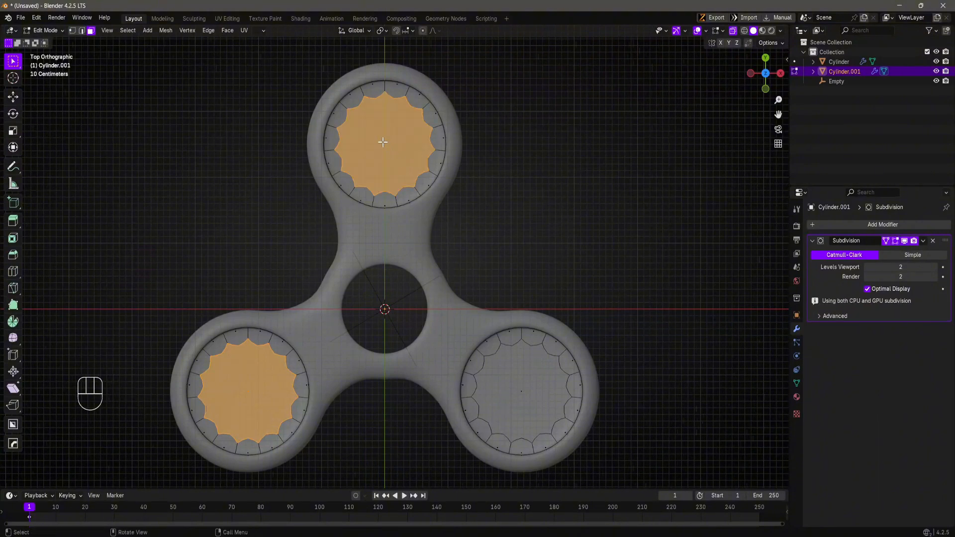
{"action": "left_click_drag", "start_coordinate": [530, 403], "coordinate": [497, 369], "text": "shift"}
- Check the selected cap faces in wireframe, turn off X-ray and return to the solid top view
{"action": "middle_click_drag", "start_coordinate": [529, 444], "coordinate": [561, 316]}
{"action": "key", "text": "shift+z"}
{"action": "key", "text": "shift+z"}
{"action": "key", "text": "alt+z"}
{"action": "key", "text": "KP_7"}
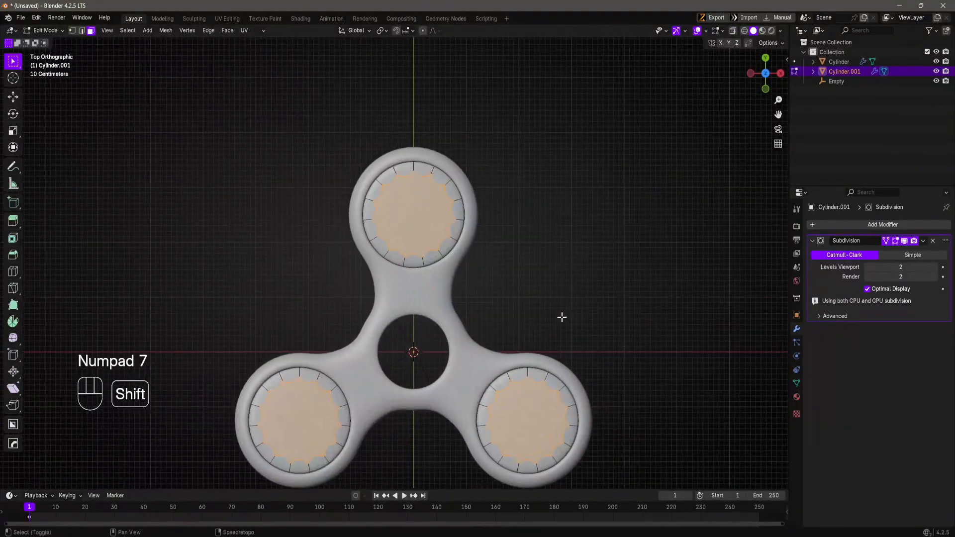
- Turn off the Subdivision modifier's viewport display and inset the selected cap faces on all three lobes by about 0.26 m
{"action": "key", "text": "i"}
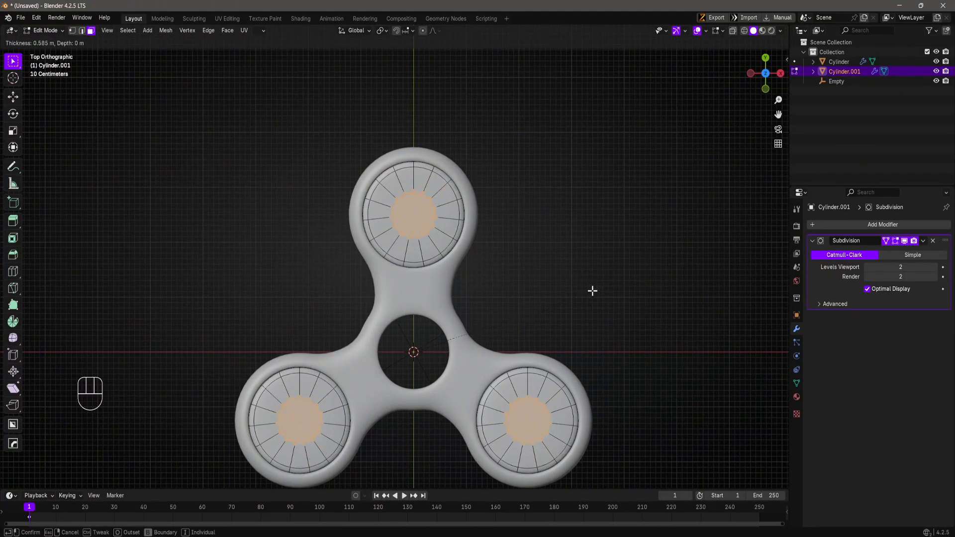
{"action": "left_click", "coordinate": [576, 295]}
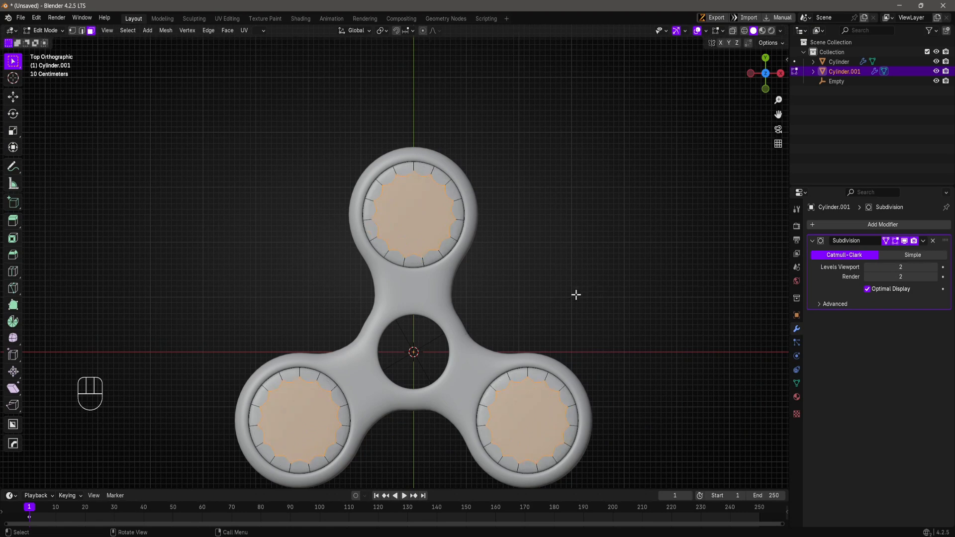
{"action": "left_click", "coordinate": [904, 241]}
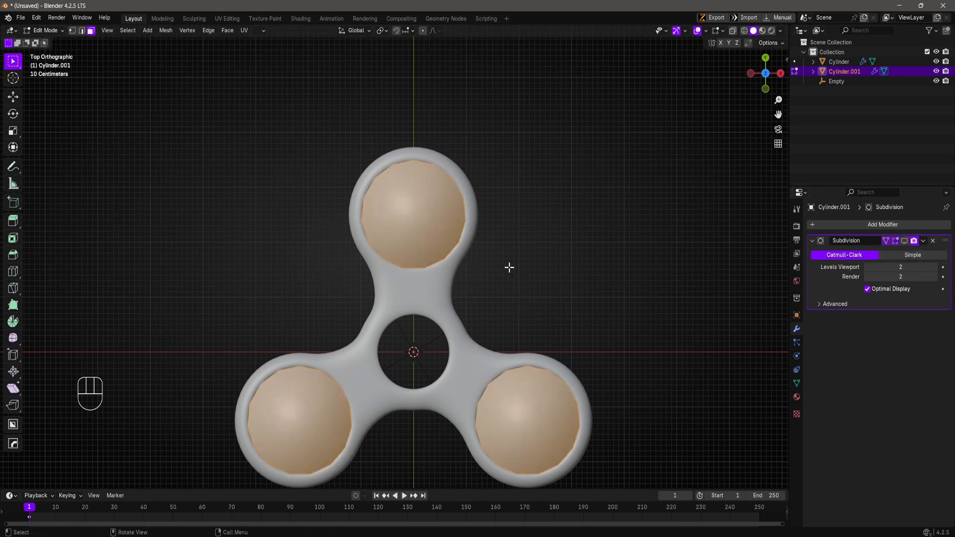
{"action": "middle_click_drag", "start_coordinate": [509, 267], "coordinate": [480, 222], "text": "shift"}
{"action": "key", "text": "i"}
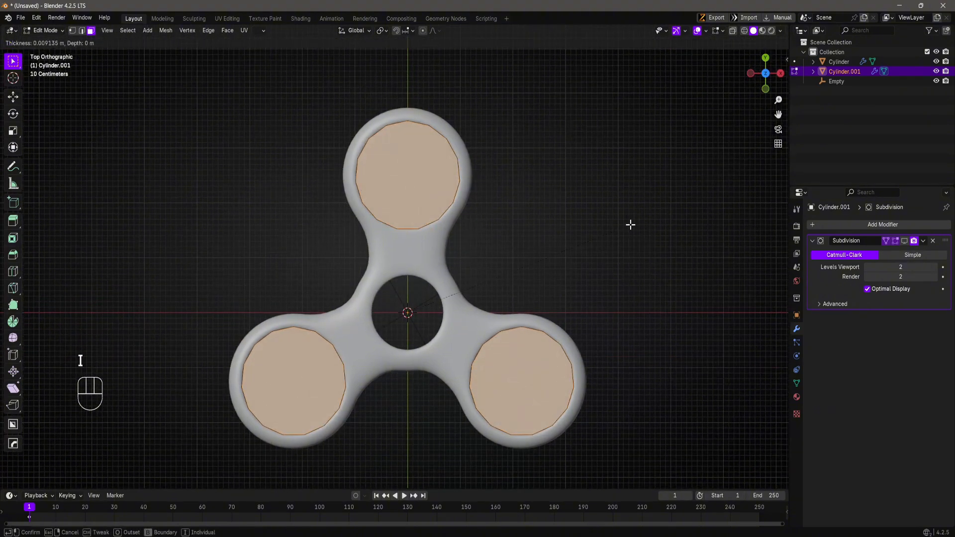
{"action": "key", "text": "shift"}
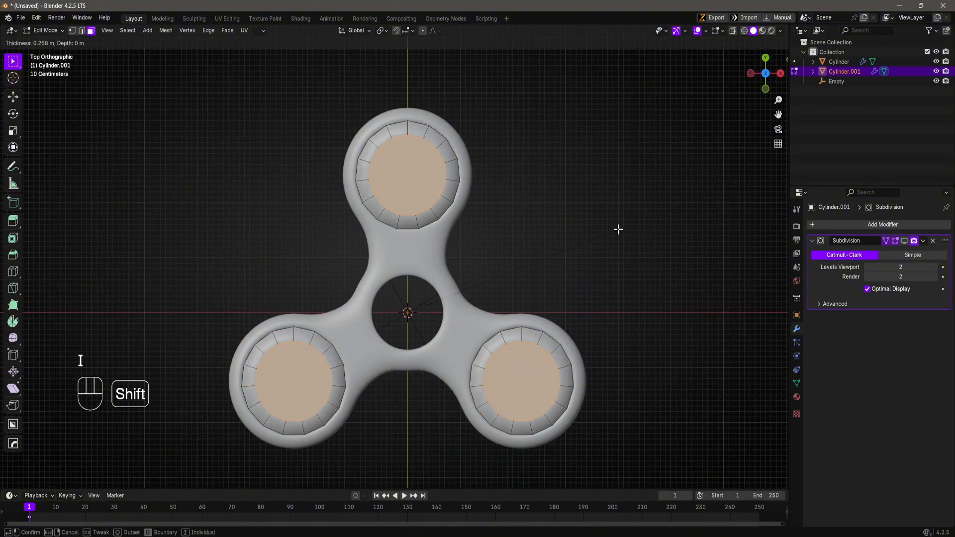
{"action": "left_click", "coordinate": [620, 226]}
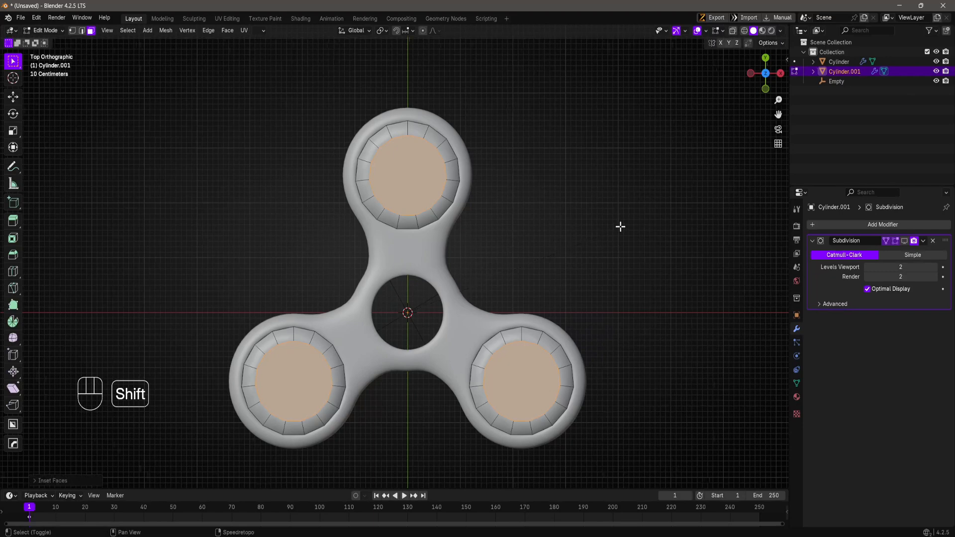
- Inset the three inner cap faces again by about 0.22 m
{"action": "key", "text": "i"}
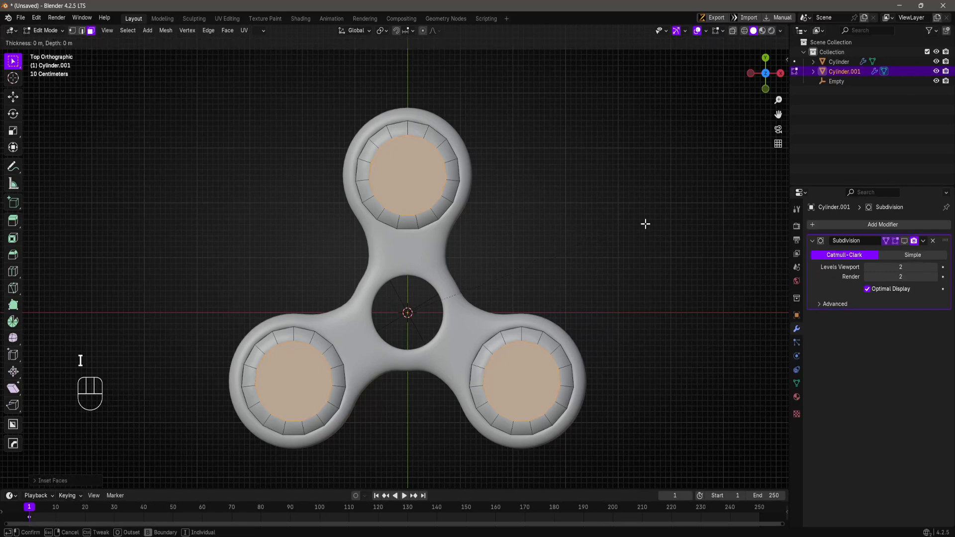
{"action": "key", "text": "shift"}
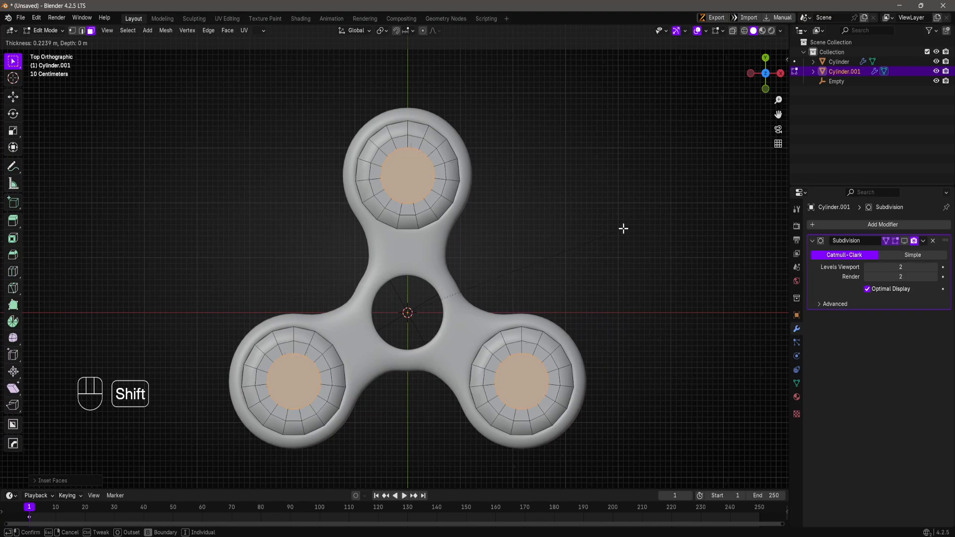
{"action": "left_click", "coordinate": [621, 227]}
- Bridge the selected upper and lower cap faces with LoopTools to cut a through-hole in each lobe
{"action": "middle_click_drag", "start_coordinate": [561, 258], "coordinate": [569, 204]}
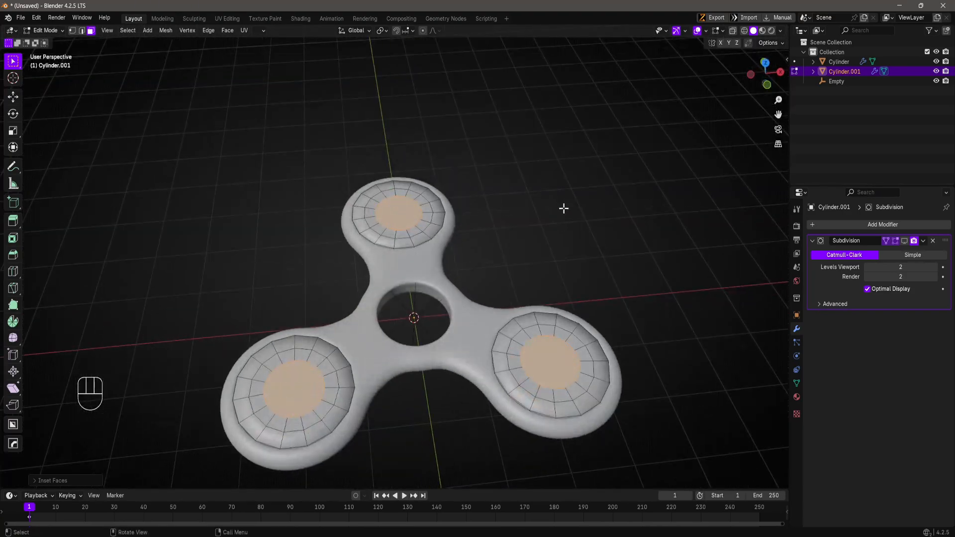
{"action": "right_click", "coordinate": [561, 202]}
{"action": "mouse_move", "coordinate": [560, 199]}
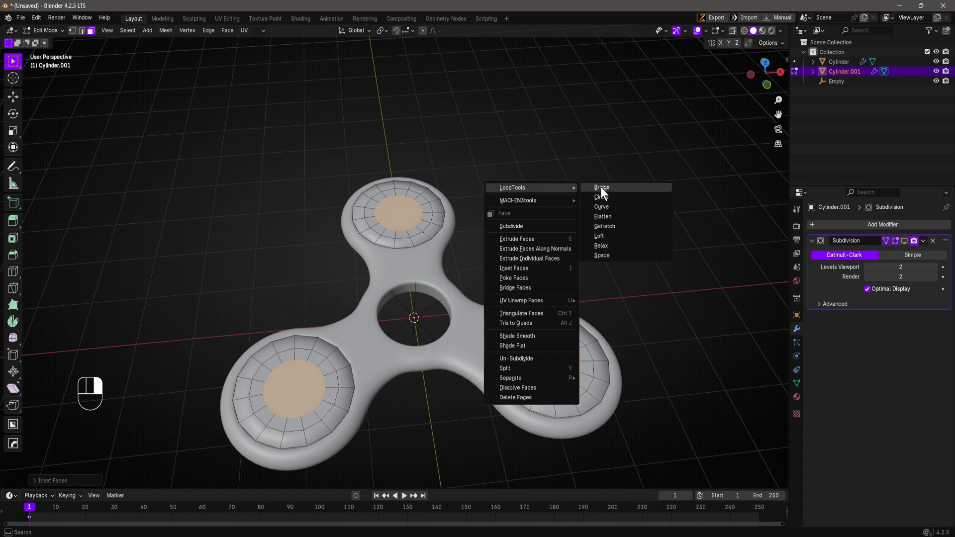
{"action": "left_click", "coordinate": [601, 187]}
- Set the transform pivot to Individual Origins and scale the bridged inner hole walls down along Z
{"action": "mouse_move", "coordinate": [442, 256]}
{"action": "middle_mouse_down"}
{"action": "mouse_move", "coordinate": [426, 211]}
{"action": "mouse_move", "coordinate": [445, 245]}
{"action": "middle_mouse_up"}
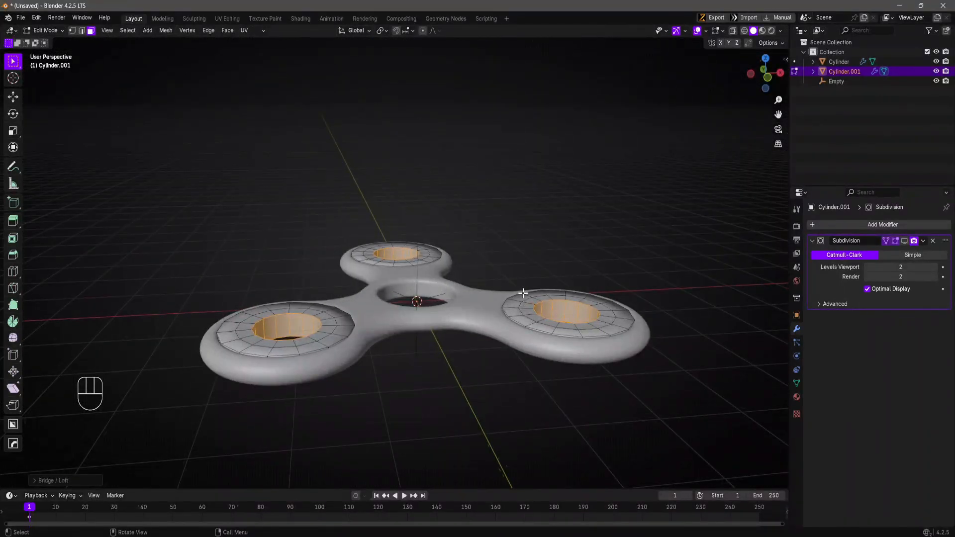
{"action": "mouse_move", "coordinate": [298, 342]}
{"action": "middle_mouse_down"}
{"action": "mouse_move", "coordinate": [299, 369]}
{"action": "mouse_move", "coordinate": [296, 343]}
{"action": "middle_mouse_up"}
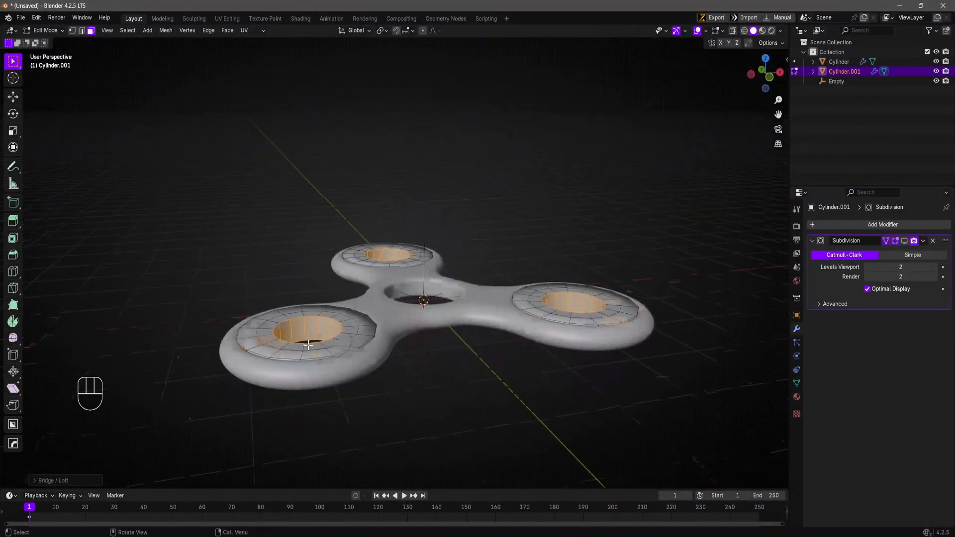
{"action": "scroll", "coordinate": [278, 353], "scroll_direction": "up", "scroll_amount": 3}
{"action": "middle_click_drag", "start_coordinate": [244, 374], "coordinate": [272, 350], "text": "shift"}
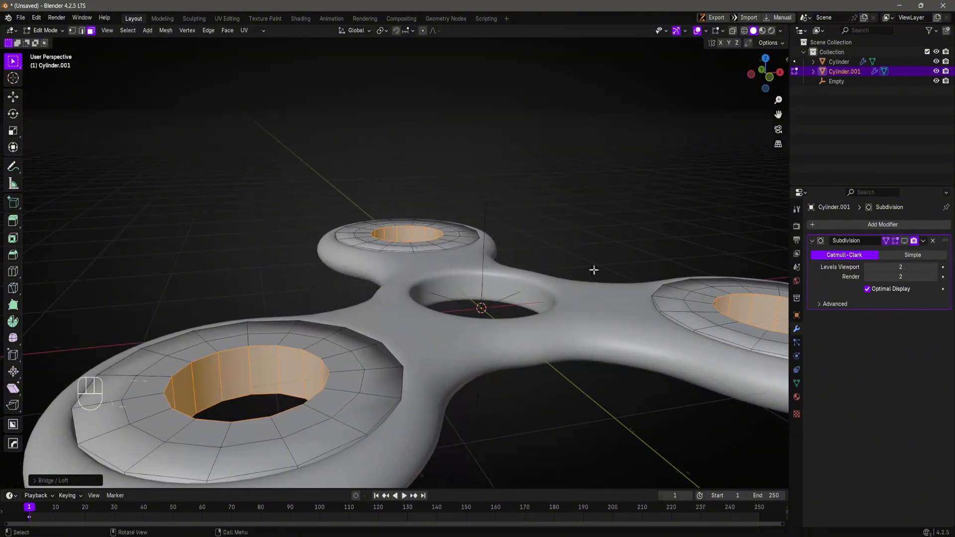
{"action": "middle_click_drag", "start_coordinate": [594, 270], "coordinate": [507, 269], "text": "shift"}
{"action": "scroll", "coordinate": [425, 71], "scroll_direction": "down", "scroll_amount": 3}
{"action": "left_click", "coordinate": [386, 31]}
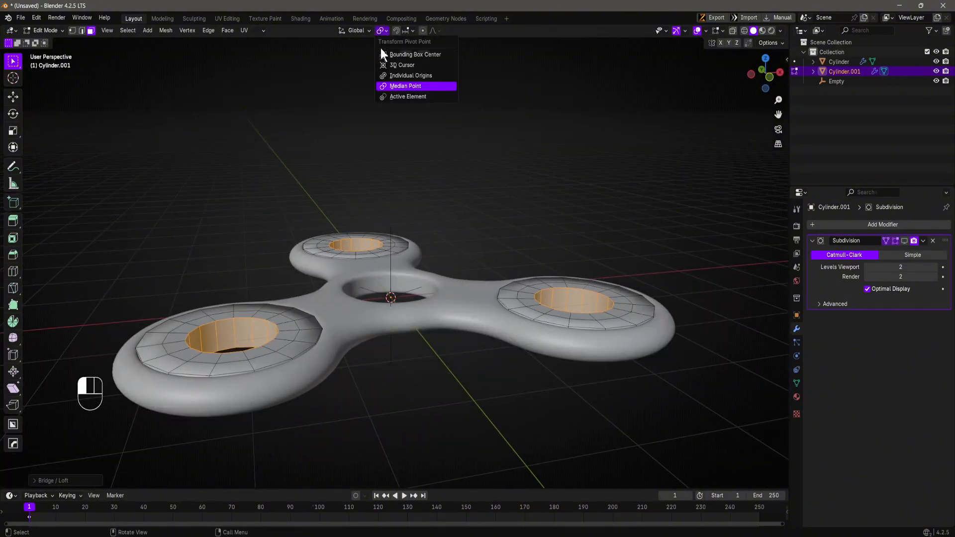
{"action": "left_click", "coordinate": [401, 76]}
{"action": "key", "text": "s"}
{"action": "key", "text": "z"}
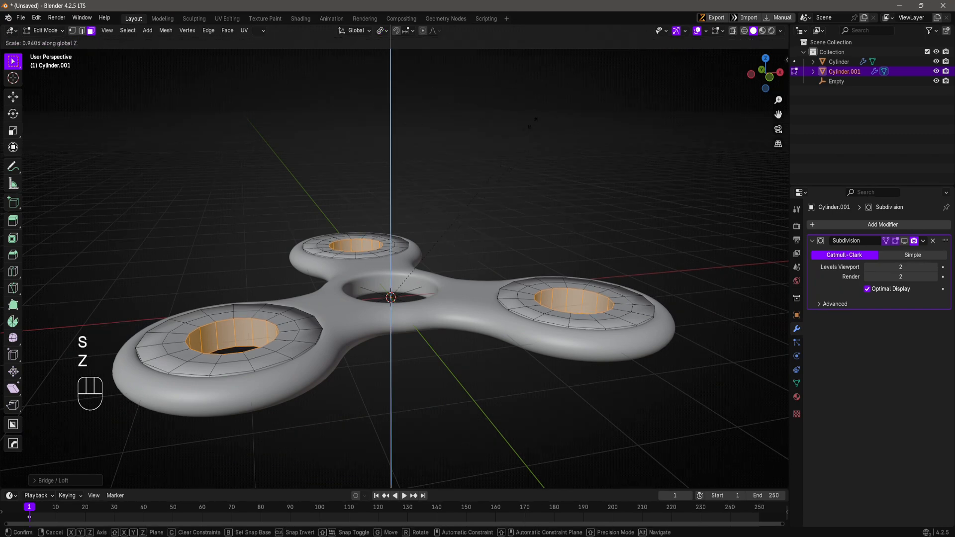
{"action": "left_click", "coordinate": [462, 190]}
- Turn the Subdivision modifier's viewport display back on for the lobe caps
{"action": "middle_click_drag", "start_coordinate": [460, 189], "coordinate": [716, 283]}
{"action": "left_click", "coordinate": [907, 241]}
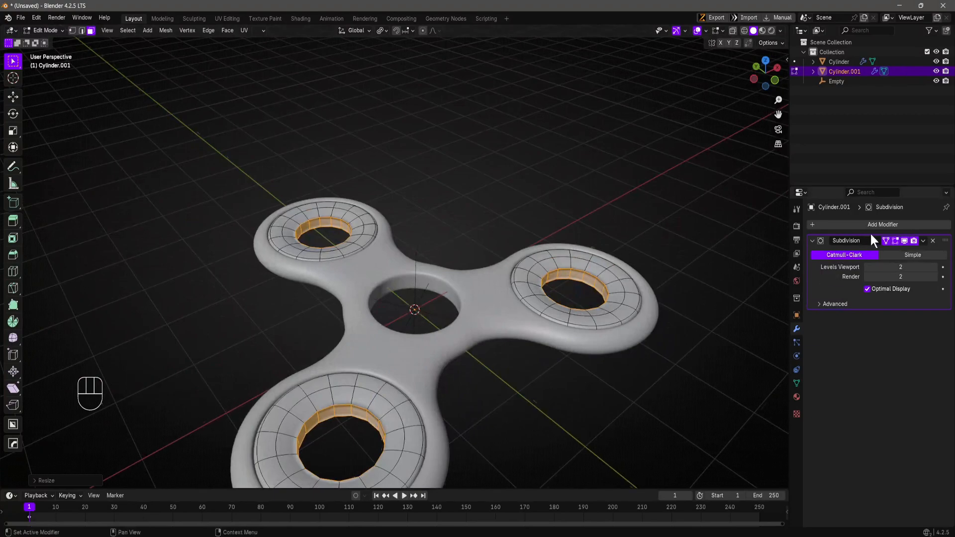
{"action": "middle_click_drag", "start_coordinate": [431, 257], "coordinate": [430, 257], "text": "shift"}
{"action": "scroll", "coordinate": [431, 257], "scroll_direction": "up", "scroll_amount": 3}
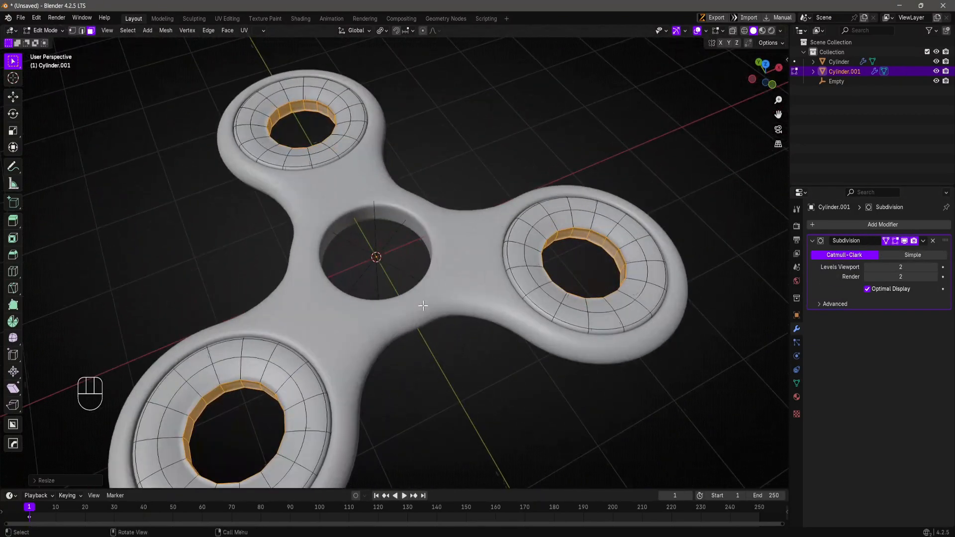
- Examine the smoothed ring caps and their holes in both Object Mode and Edit Mode, ending in Object Mode
{"action": "key", "text": "Tab"}
{"action": "left_click", "coordinate": [431, 257]}
{"action": "middle_click_drag", "start_coordinate": [433, 292], "coordinate": [503, 261]}
{"action": "scroll", "coordinate": [456, 311], "scroll_direction": "up", "scroll_amount": 3}
{"action": "scroll", "coordinate": [595, 329], "scroll_direction": "down", "scroll_amount": 2}
{"action": "key", "text": "Tab"}
{"action": "left_click", "coordinate": [486, 333]}
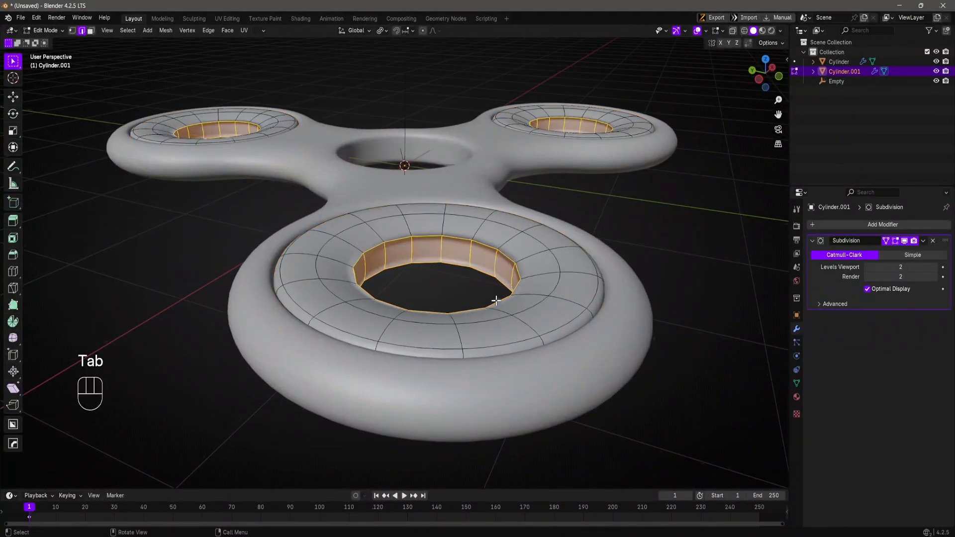
{"action": "middle_click_drag", "start_coordinate": [496, 300], "coordinate": [423, 255]}
{"action": "key", "text": "Tab"}
{"action": "scroll", "coordinate": [423, 254], "scroll_direction": "down", "scroll_amount": 2}
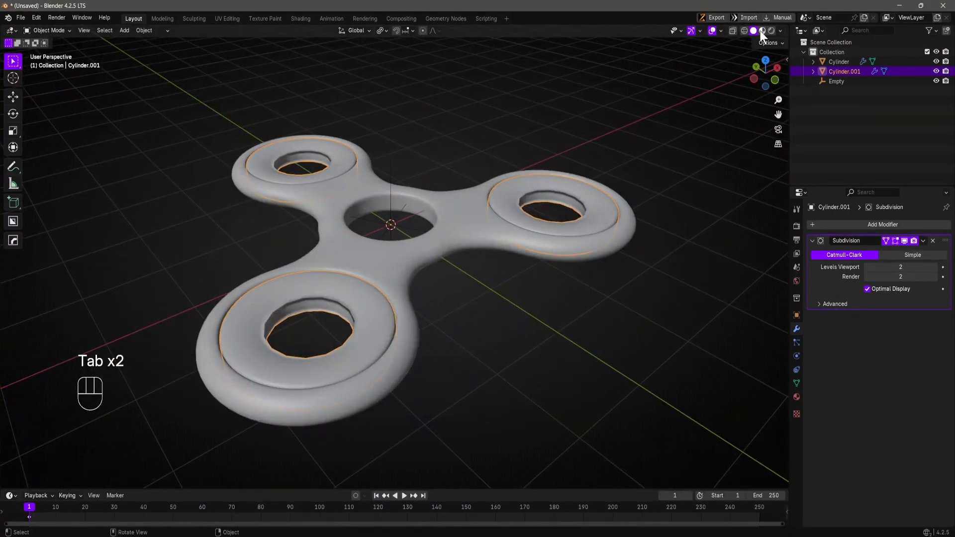
- Check the spinner's normals with the Face Orientation overlay and hide the overlay again
{"action": "left_click", "coordinate": [721, 31]}
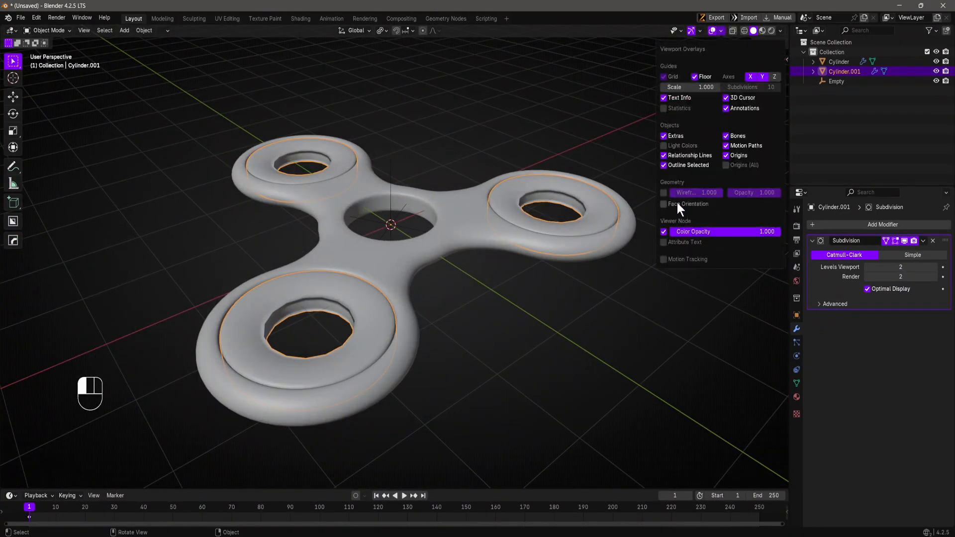
{"action": "left_click", "coordinate": [677, 204]}
{"action": "middle_click_drag", "start_coordinate": [332, 370], "coordinate": [532, 241]}
{"action": "left_click", "coordinate": [721, 31]}
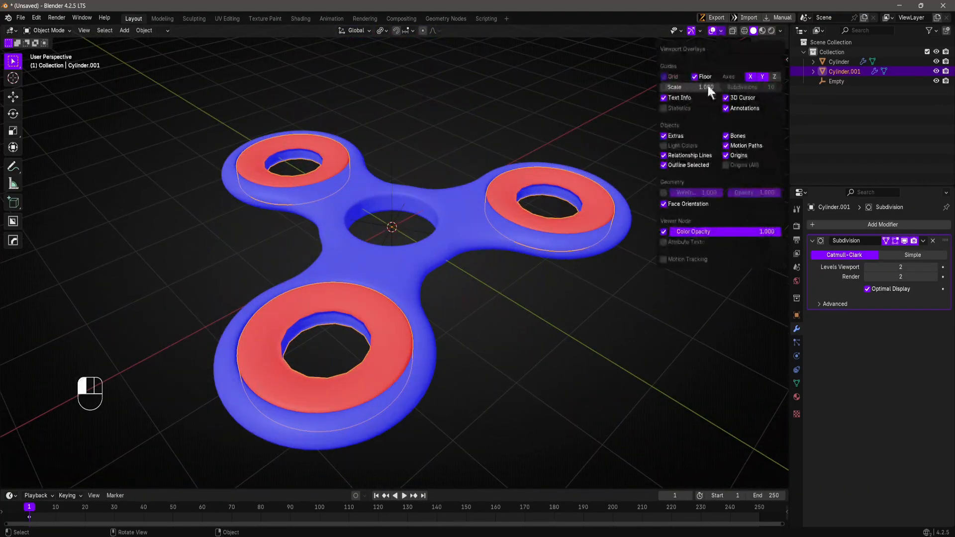
{"action": "left_click", "coordinate": [665, 201]}
- Enter Edit Mode on the ring caps and show the Face Orientation overlay
{"action": "middle_click_drag", "start_coordinate": [600, 232], "coordinate": [450, 219]}
{"action": "scroll", "coordinate": [512, 291], "scroll_direction": "up", "scroll_amount": 2}
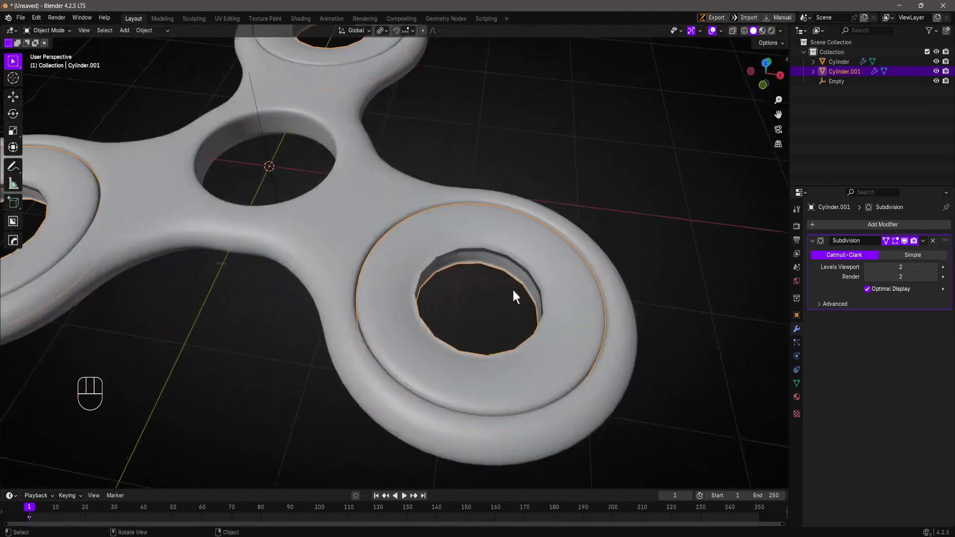
{"action": "middle_click_drag", "start_coordinate": [512, 290], "coordinate": [480, 283]}
{"action": "scroll", "coordinate": [480, 283], "scroll_direction": "up", "scroll_amount": 3}
{"action": "middle_click_drag", "start_coordinate": [538, 262], "coordinate": [564, 267]}
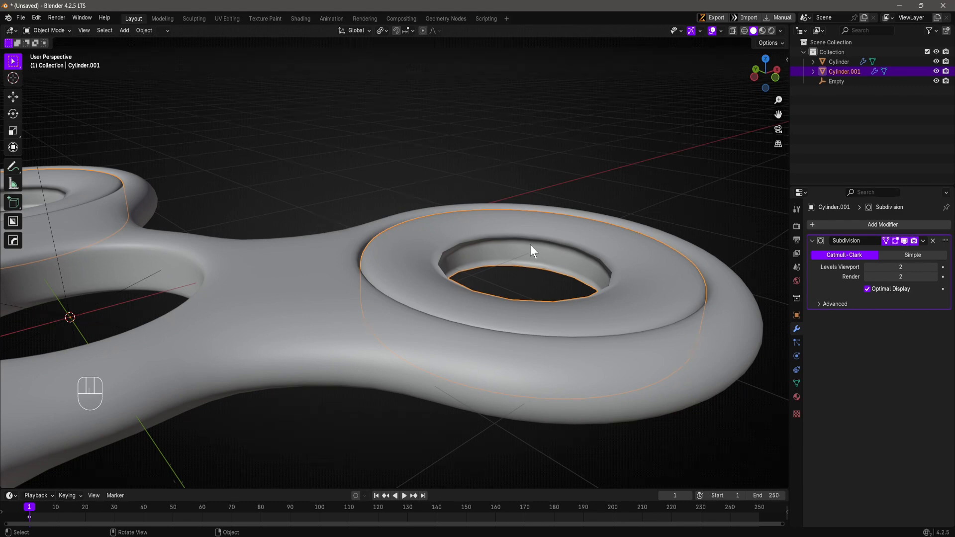
{"action": "middle_click_drag", "start_coordinate": [525, 272], "coordinate": [428, 270], "text": "shift"}
{"action": "scroll", "coordinate": [428, 270], "scroll_direction": "down", "scroll_amount": 3}
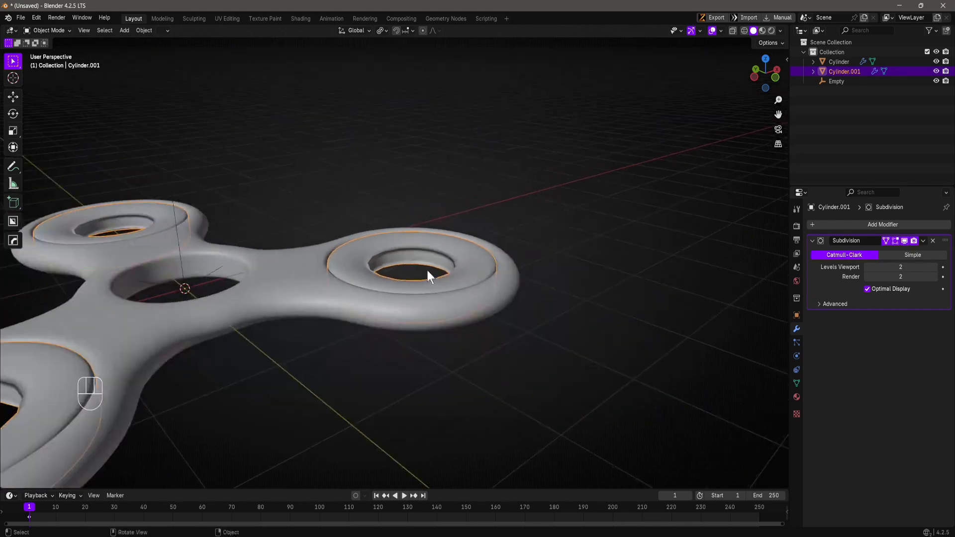
{"action": "key", "text": "Tab"}
{"action": "middle_click_drag", "start_coordinate": [488, 269], "coordinate": [450, 244]}
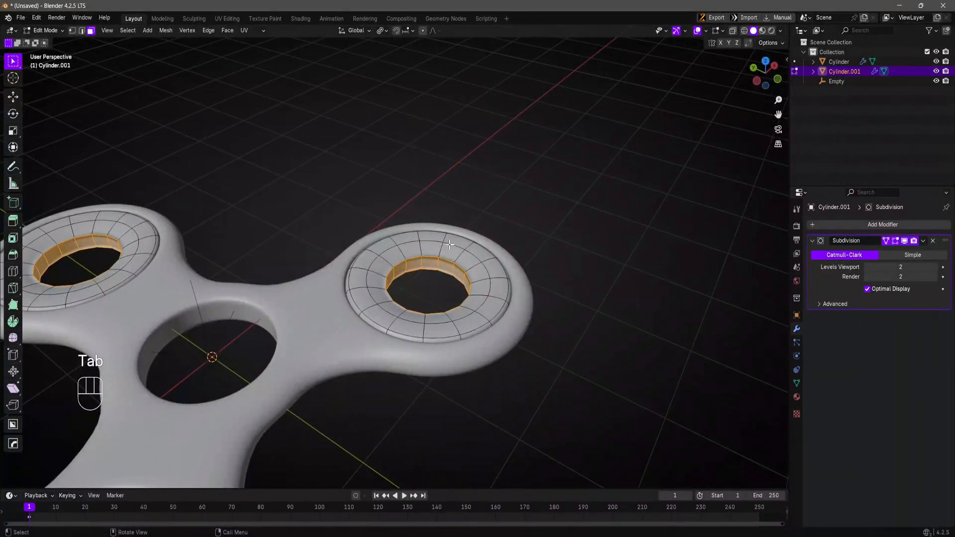
{"action": "left_click", "coordinate": [706, 31]}
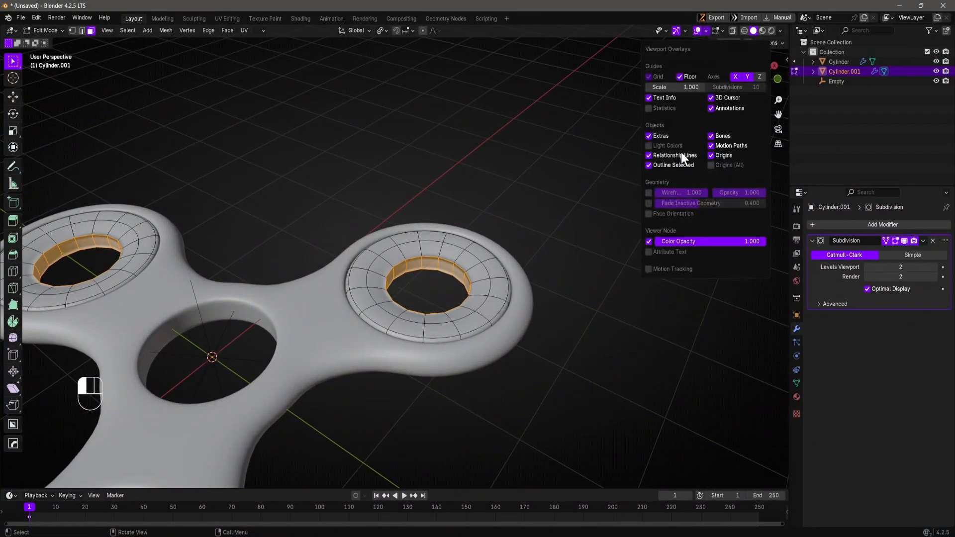
{"action": "left_click", "coordinate": [661, 218]}
{"action": "middle_click_drag", "start_coordinate": [563, 241], "coordinate": [438, 304]}
- Select all linked faces of the three ring caps and recalculate their normals to the outside
{"action": "left_click", "coordinate": [467, 283]}
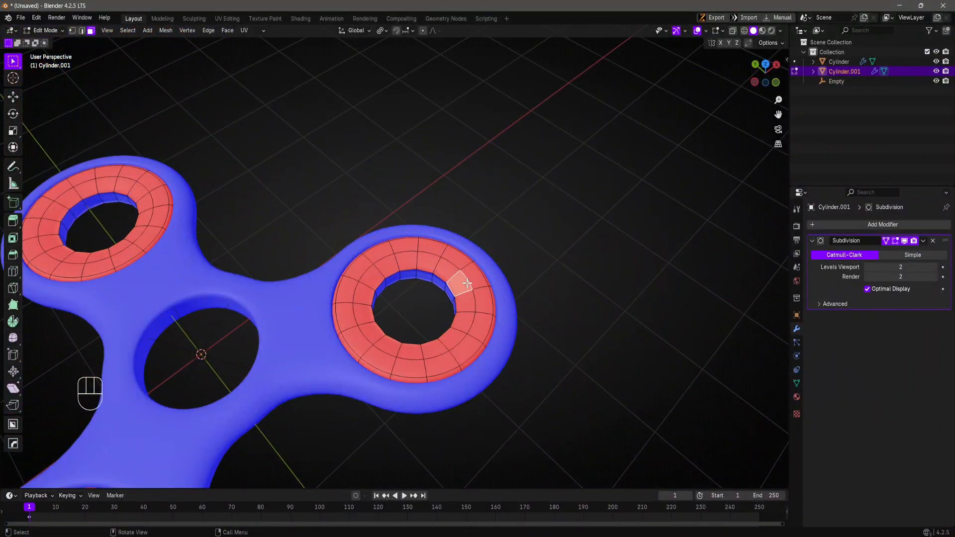
{"action": "key", "text": "l"}
{"action": "key", "text": "l"}
{"action": "scroll", "coordinate": [196, 374], "scroll_direction": "down", "scroll_amount": 4}
{"action": "key", "text": "l"}
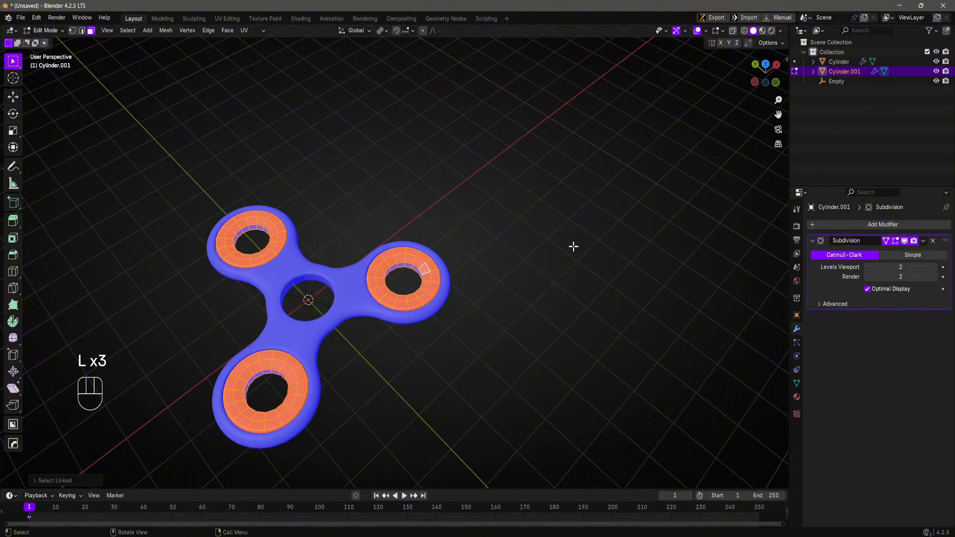
{"action": "key", "text": "shift+n"}
- Apply Recalculate Outside once more to the selected ring caps and check the face colours around the holes
{"action": "mouse_move", "coordinate": [220, 392]}
{"action": "middle_mouse_down"}
{"action": "mouse_move", "coordinate": [229, 336]}
{"action": "mouse_move", "coordinate": [219, 361]}
{"action": "middle_mouse_up"}
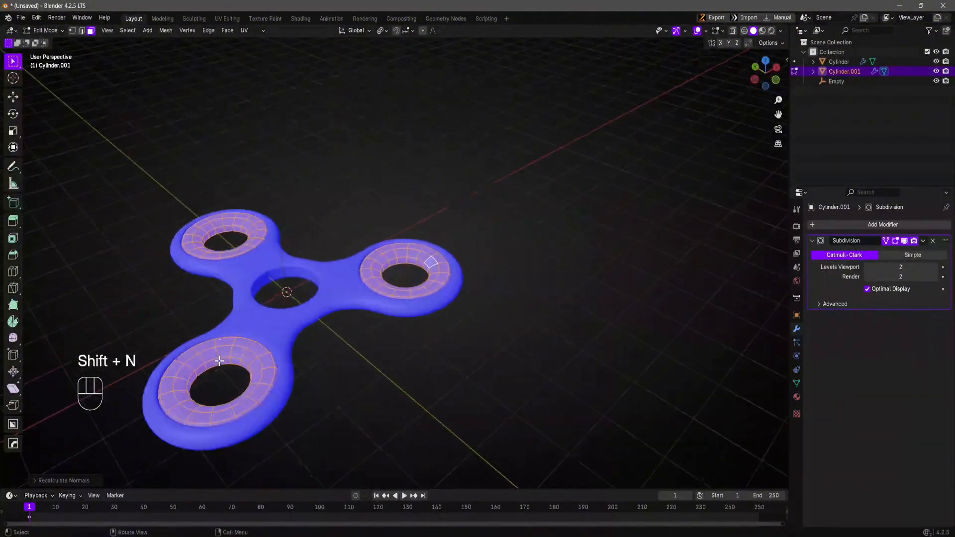
{"action": "left_click", "coordinate": [228, 31]}
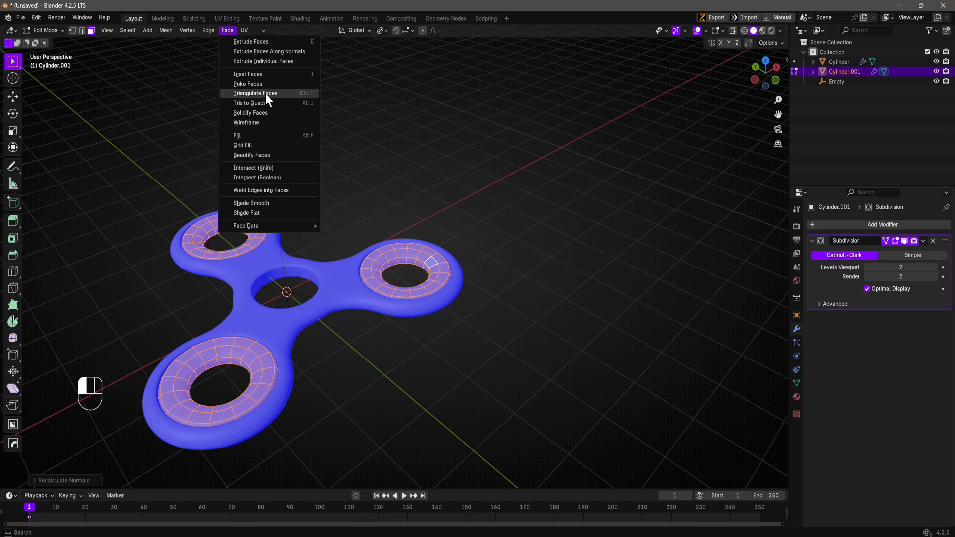
{"action": "left_click", "coordinate": [166, 30]}
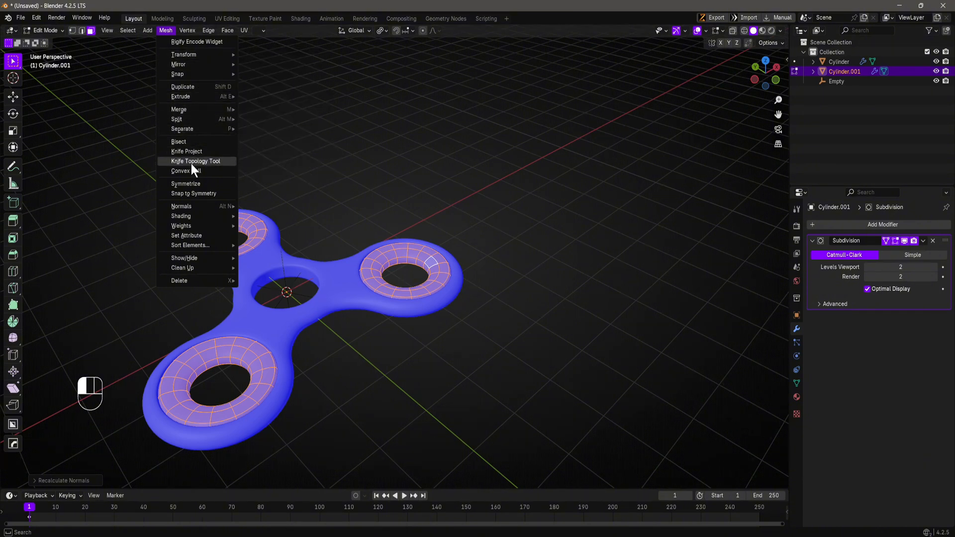
{"action": "mouse_move", "coordinate": [189, 206]}
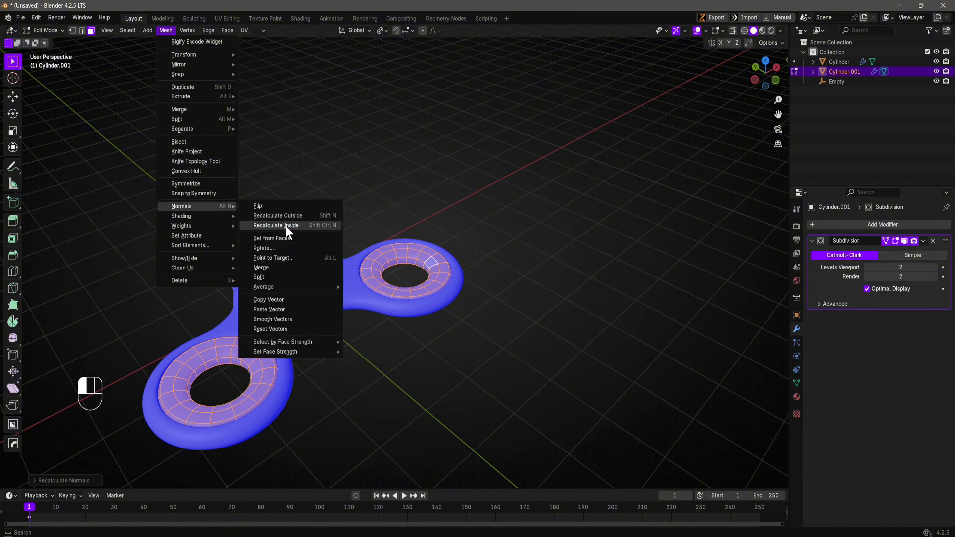
{"action": "left_click", "coordinate": [317, 215]}
{"action": "scroll", "coordinate": [493, 273], "scroll_direction": "up", "scroll_amount": 6}
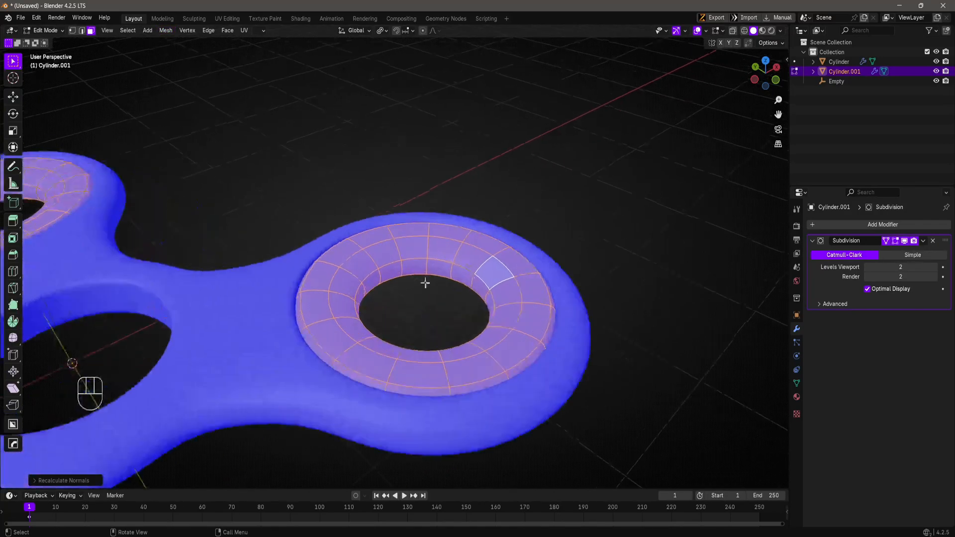
{"action": "scroll", "coordinate": [419, 255], "scroll_direction": "down", "scroll_amount": 3}
{"action": "middle_click_drag", "start_coordinate": [420, 256], "coordinate": [447, 252]}
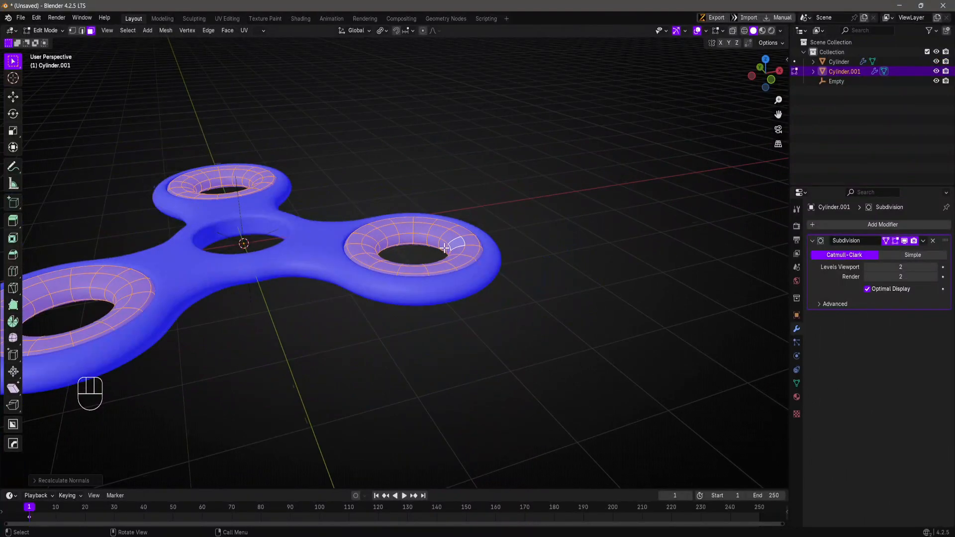
- Turn off the Face Orientation overlay
{"action": "left_click", "coordinate": [703, 30]}
{"action": "left_click", "coordinate": [659, 215]}
{"action": "middle_click_drag", "start_coordinate": [658, 212], "coordinate": [367, 275]}
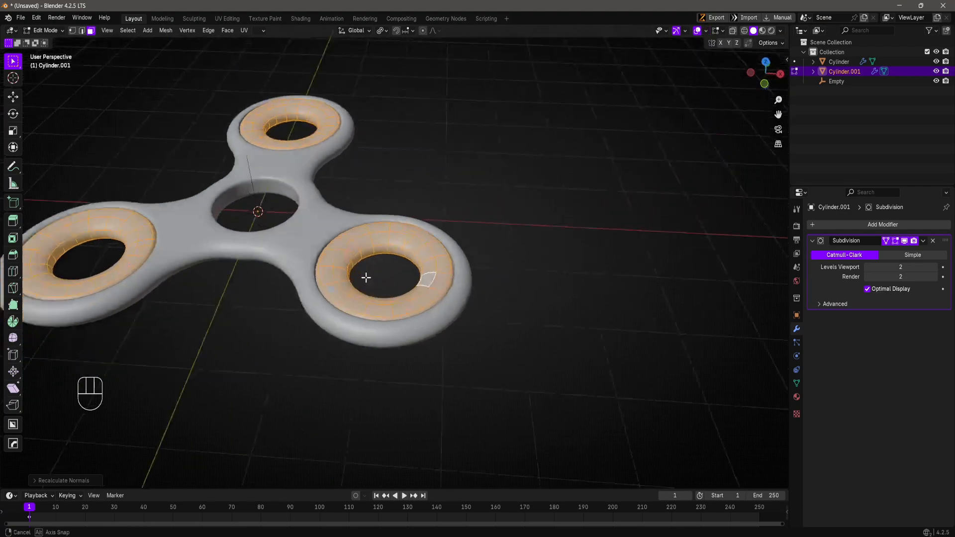
- Select the outer rim and middle edge loops on both sides of one ring cap and set their mean crease to 1.00
{"action": "scroll", "coordinate": [367, 275], "scroll_direction": "up", "scroll_amount": 5}
{"action": "key", "text": "Tab"}
{"action": "middle_click_drag", "start_coordinate": [488, 222], "coordinate": [484, 331]}
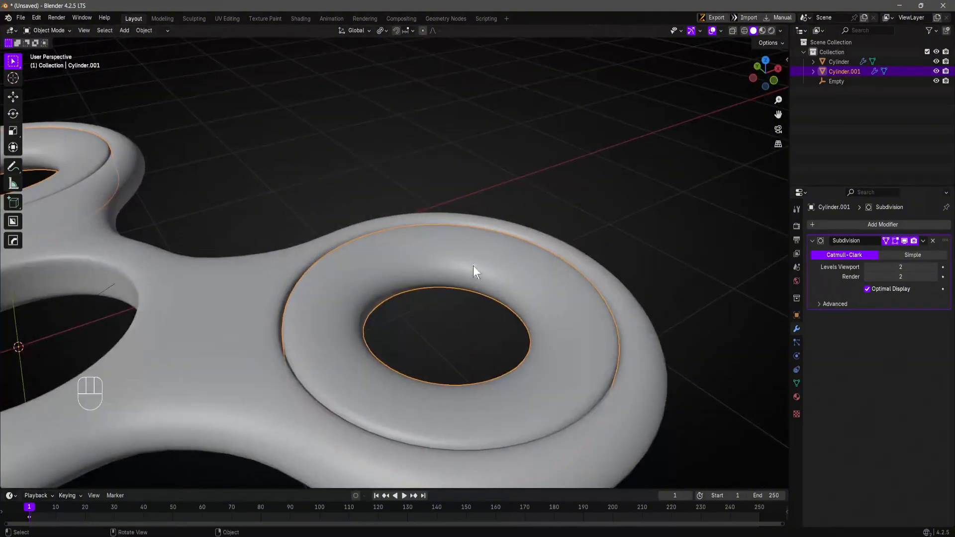
{"action": "key", "text": "Tab"}
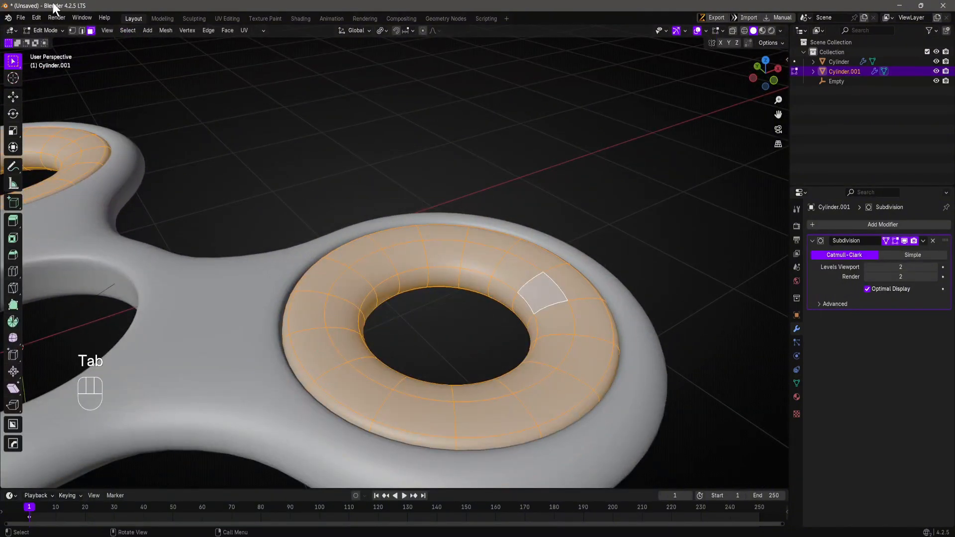
{"action": "left_click", "coordinate": [83, 30]}
{"action": "left_click", "coordinate": [557, 287], "text": "alt"}
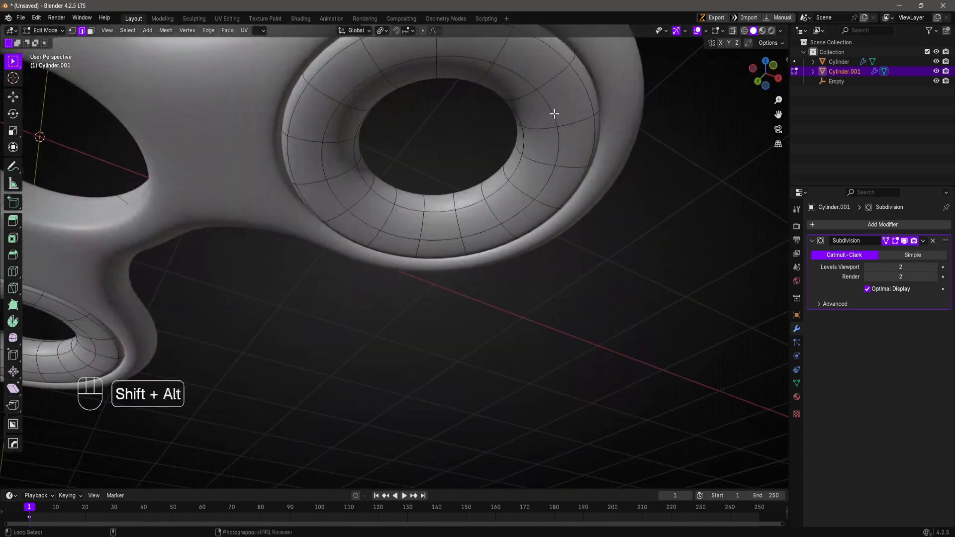
{"action": "left_click", "coordinate": [552, 112], "text": "alt+shift"}
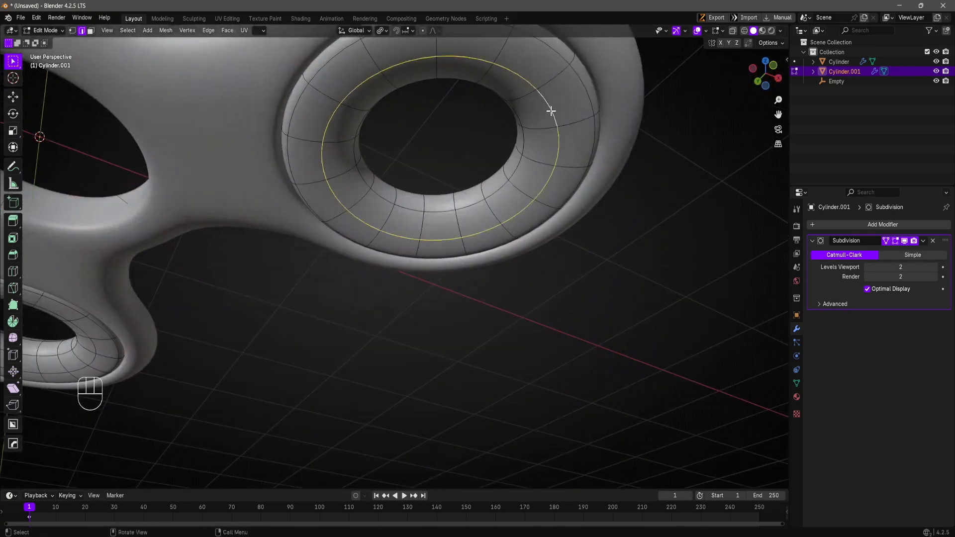
{"action": "left_click", "coordinate": [580, 85], "text": "alt+shift"}
{"action": "middle_click_drag", "start_coordinate": [580, 86], "coordinate": [577, 201]}
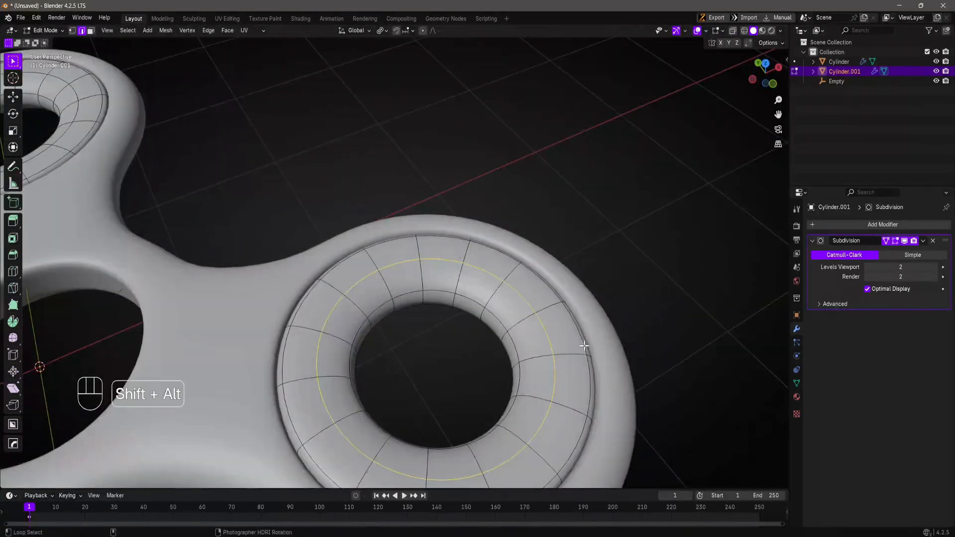
{"action": "left_click", "coordinate": [585, 374], "text": "alt+shift"}
{"action": "middle_click_drag", "start_coordinate": [585, 373], "coordinate": [534, 316], "text": "shift"}
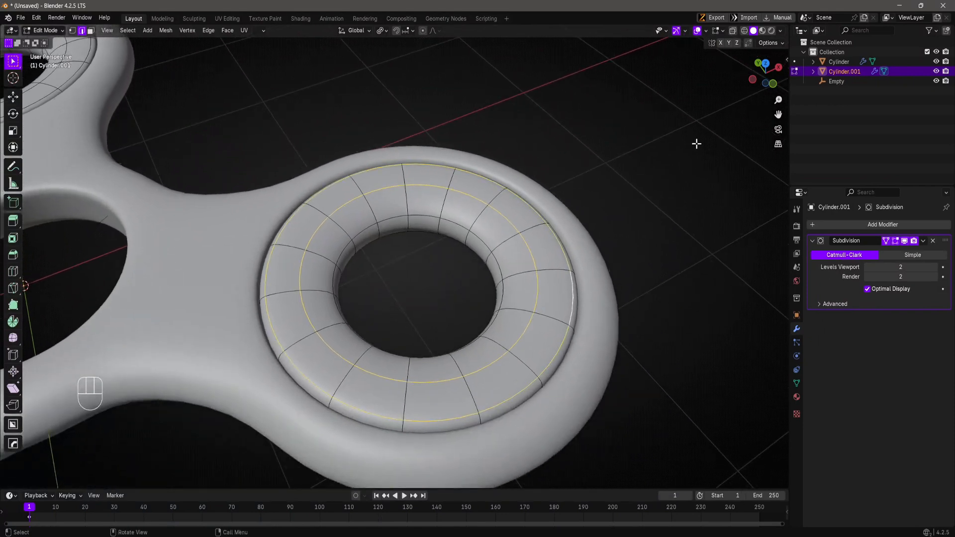
{"action": "key", "text": "n"}
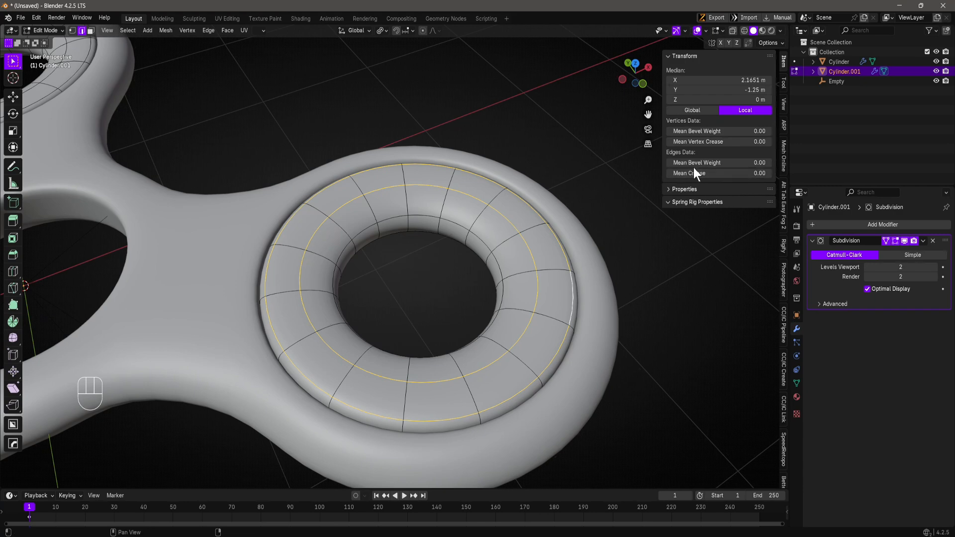
{"action": "left_click_drag", "start_coordinate": [694, 173], "coordinate": [746, 173]}
{"action": "scroll", "coordinate": [495, 292], "scroll_direction": "down", "scroll_amount": 5}
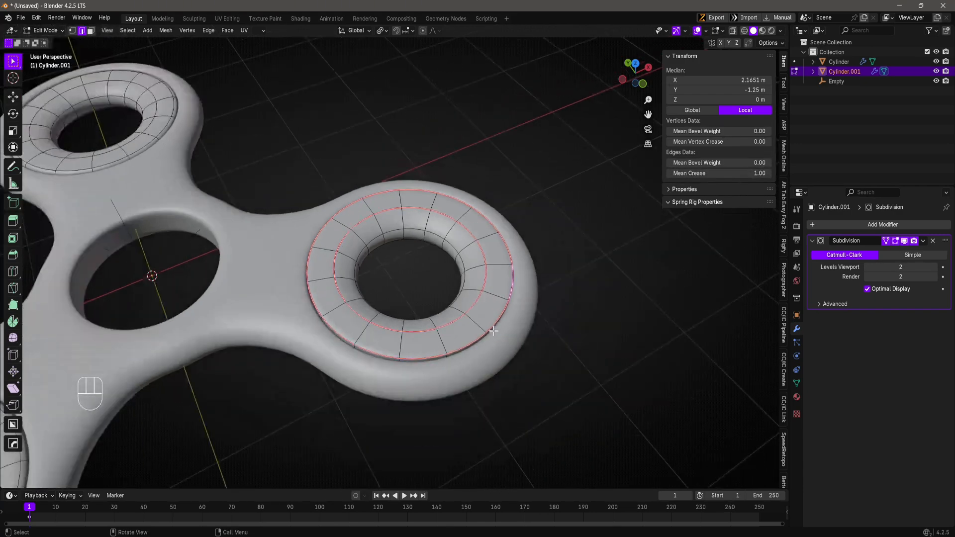
- Select the edge loops at both ends of the same ring cap's hole and set their mean crease to 1.00
{"action": "key", "text": "Tab"}
{"action": "middle_click_drag", "start_coordinate": [494, 293], "coordinate": [506, 258]}
{"action": "scroll", "coordinate": [452, 243], "scroll_direction": "up", "scroll_amount": 3}
{"action": "middle_click_drag", "start_coordinate": [454, 244], "coordinate": [265, 198]}
{"action": "key", "text": "Tab"}
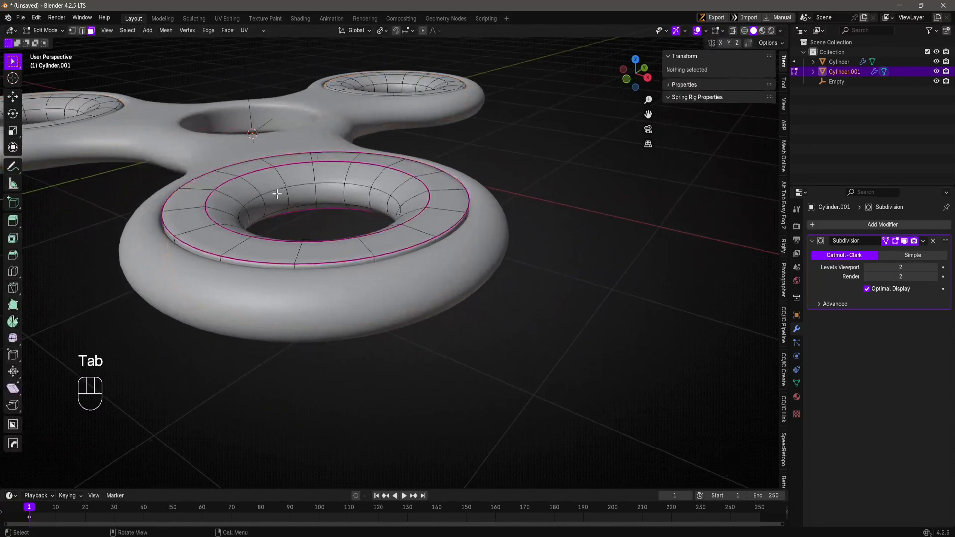
{"action": "left_click", "coordinate": [277, 202], "text": "alt+shift"}
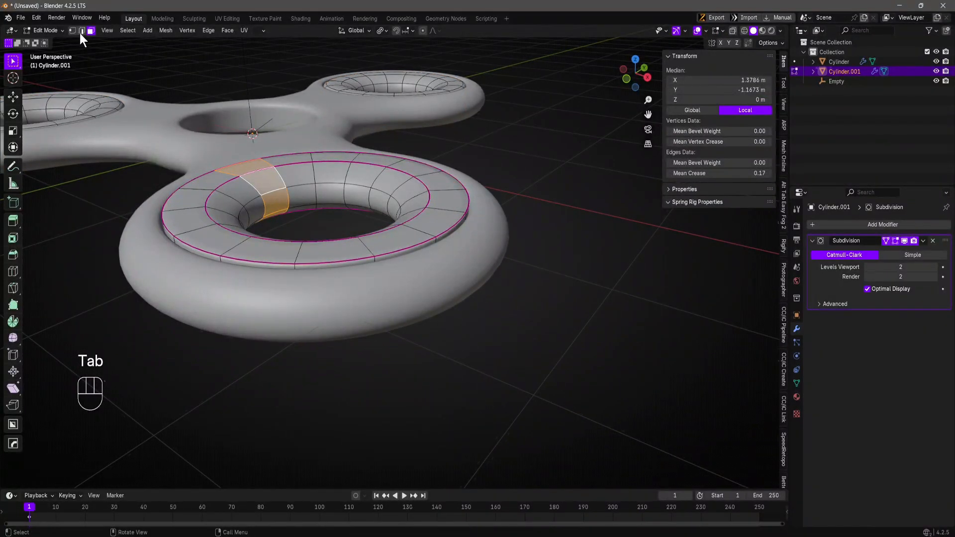
{"action": "left_click", "coordinate": [83, 31]}
{"action": "left_click", "coordinate": [268, 189], "text": "alt"}
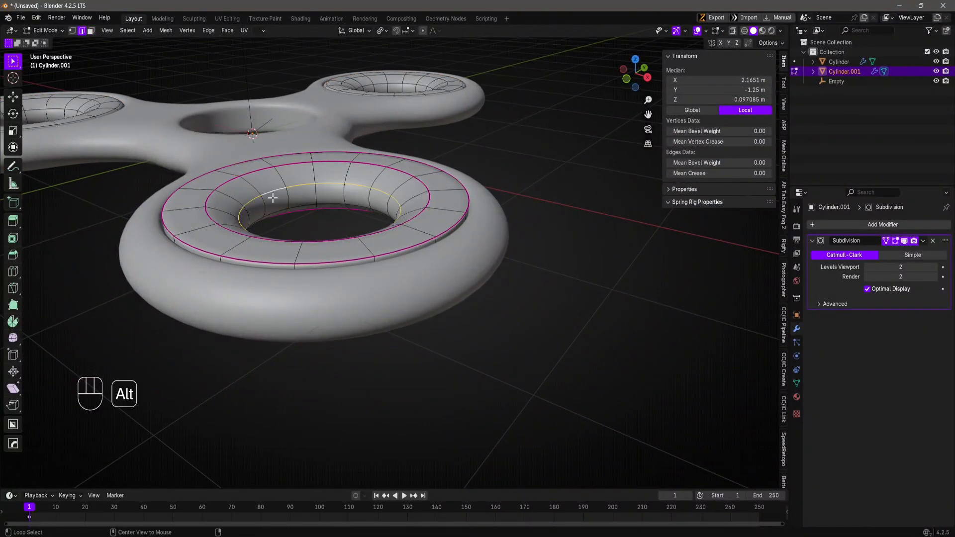
{"action": "left_click", "coordinate": [277, 207], "text": "alt+shift"}
{"action": "middle_click_drag", "start_coordinate": [277, 206], "coordinate": [338, 165]}
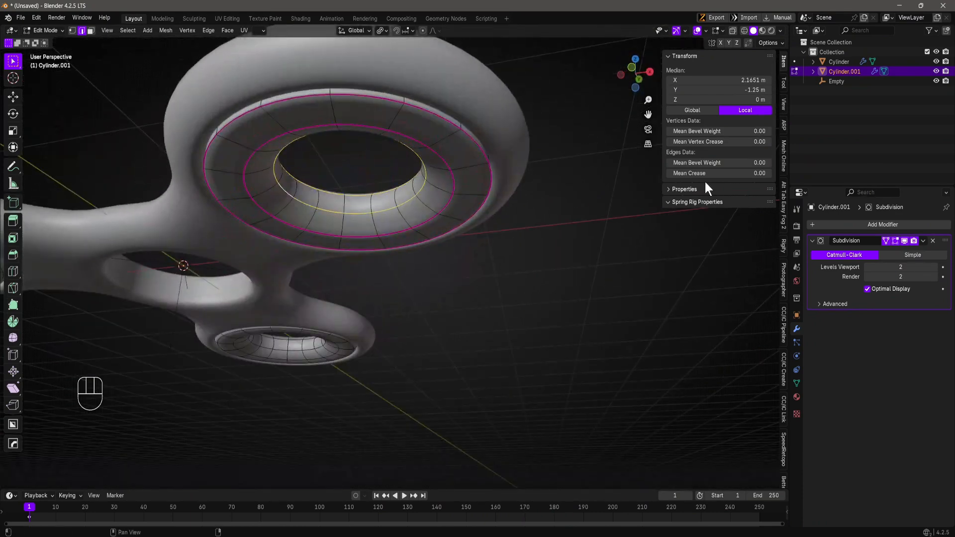
{"action": "left_click_drag", "start_coordinate": [705, 175], "coordinate": [755, 175]}
{"action": "middle_click_drag", "start_coordinate": [319, 214], "coordinate": [321, 288]}
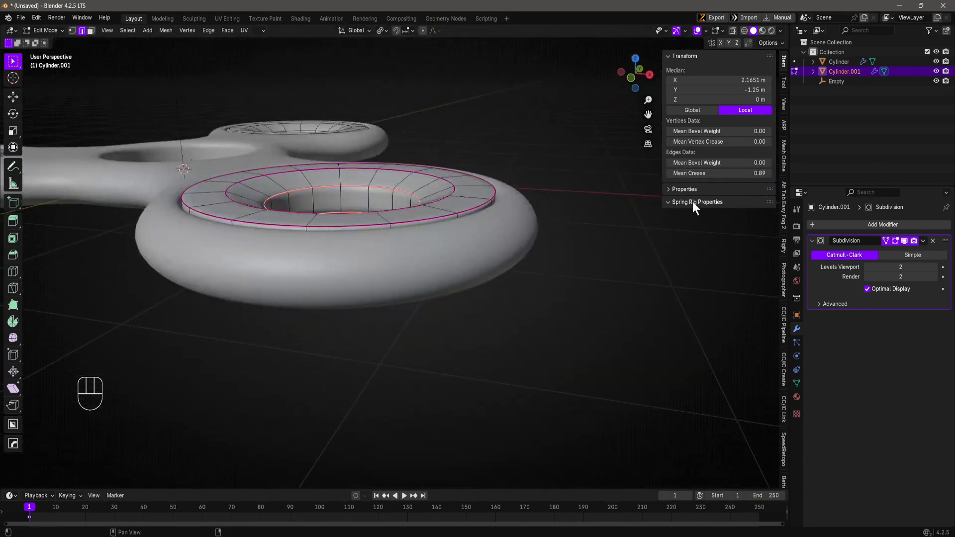
{"action": "middle_click_drag", "start_coordinate": [369, 231], "coordinate": [350, 282]}
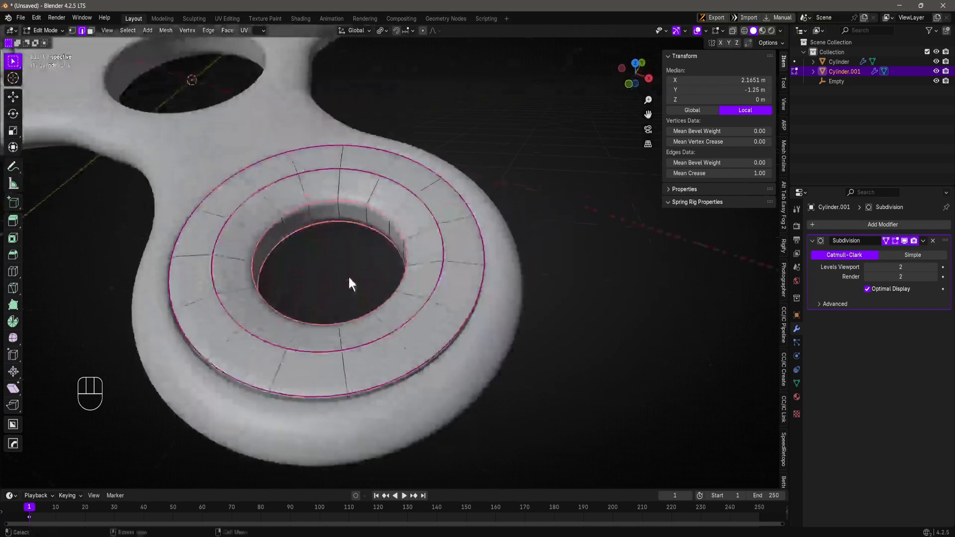
- Select the hole, middle and outer rim edge loops on both sides of the second lobe's ring cap
{"action": "key", "text": "Tab"}
{"action": "middle_click_drag", "start_coordinate": [379, 215], "coordinate": [337, 202]}
{"action": "key", "text": "Tab"}
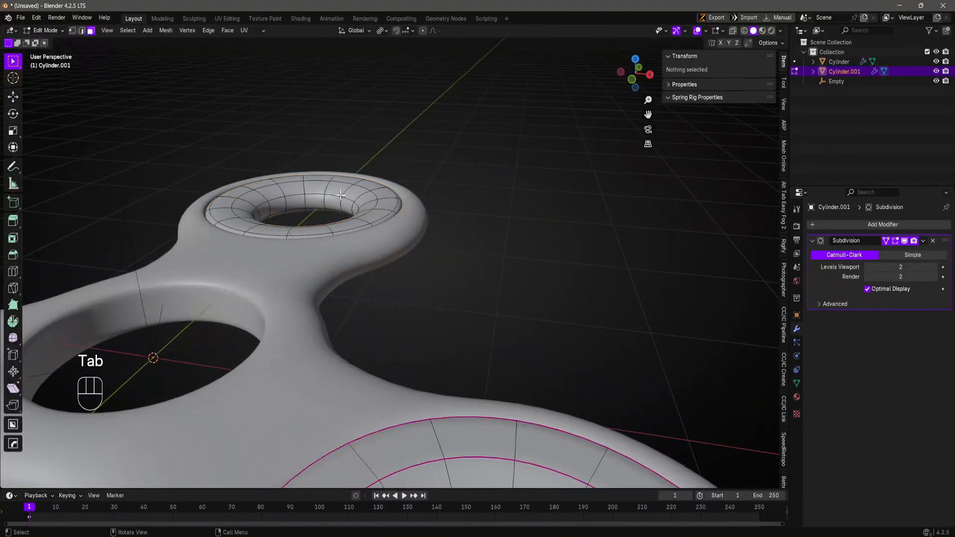
{"action": "left_click", "coordinate": [331, 205], "text": "alt+shift"}
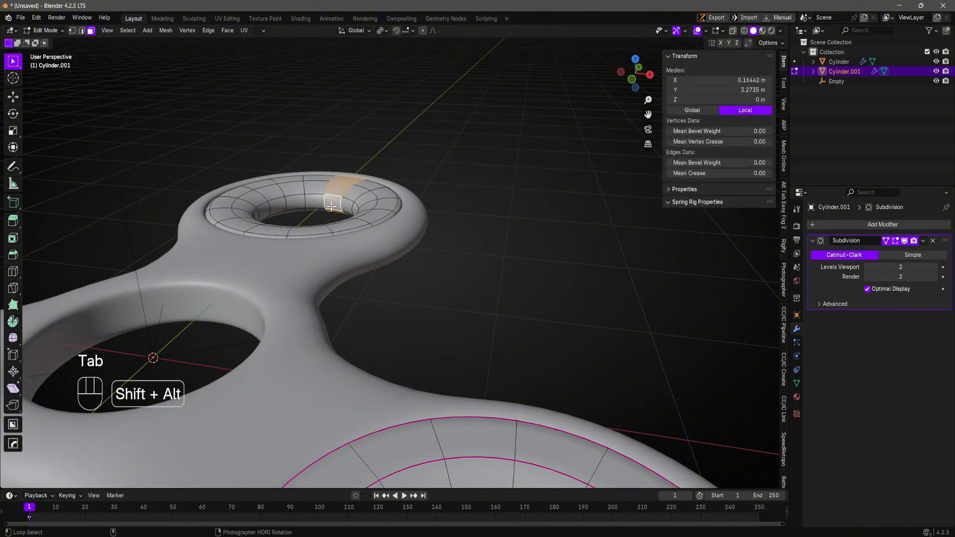
{"action": "left_click", "coordinate": [82, 31]}
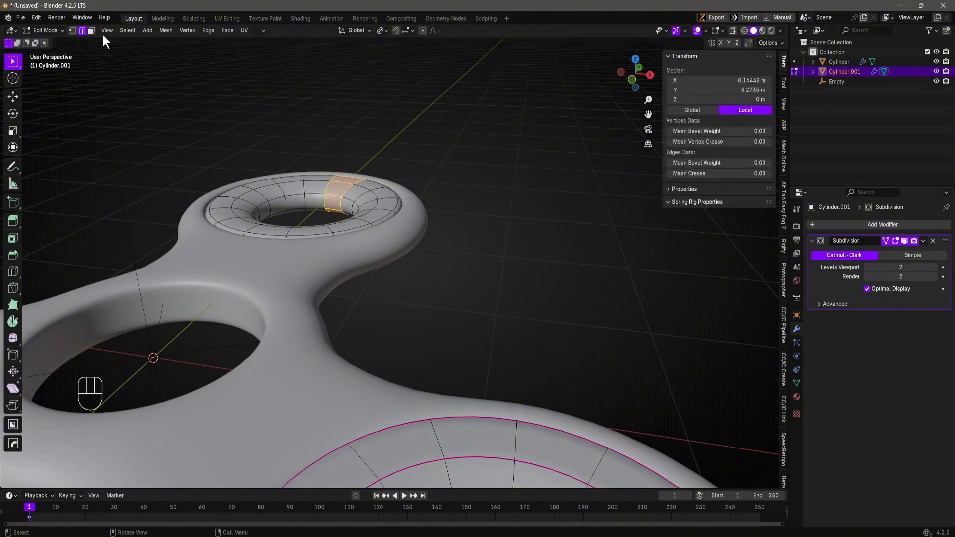
{"action": "left_click", "coordinate": [332, 206], "text": "alt"}
{"action": "left_click", "coordinate": [343, 182], "text": "alt+shift"}
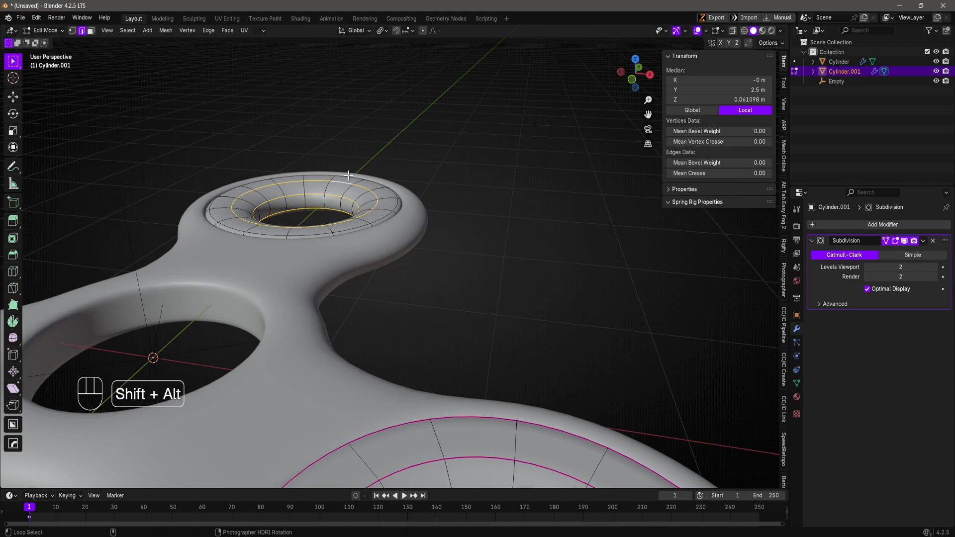
{"action": "left_click", "coordinate": [349, 176], "text": "alt+shift"}
{"action": "middle_click_drag", "start_coordinate": [379, 283], "coordinate": [356, 100]}
{"action": "left_click", "coordinate": [338, 291], "text": "alt+shift"}
{"action": "left_click", "coordinate": [337, 278], "text": "alt+shift"}
{"action": "scroll", "coordinate": [319, 264], "scroll_direction": "down", "scroll_amount": 5}
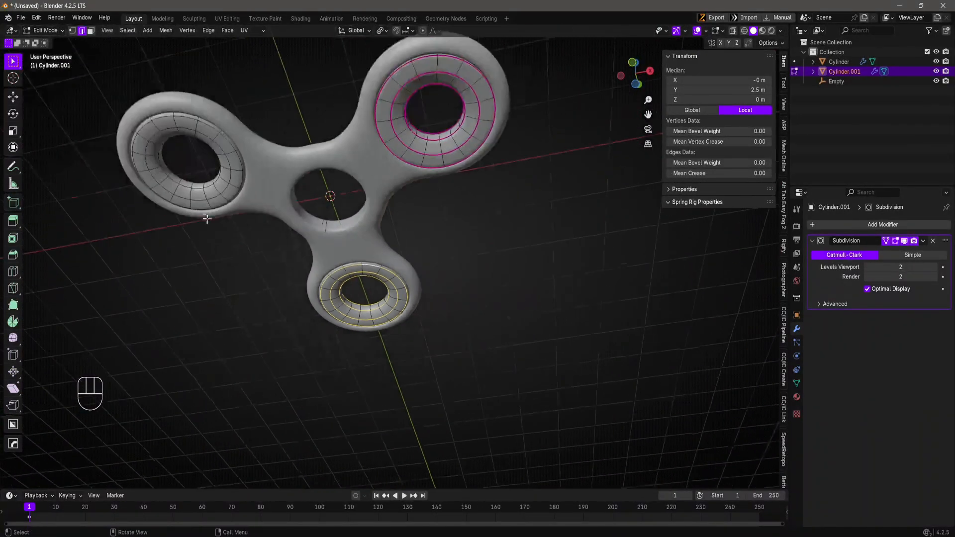
- Add the third ring cap's matching edge loops on both sides to the selection and set the mean crease to 1
{"action": "middle_click_drag", "start_coordinate": [207, 218], "coordinate": [287, 228], "text": "shift"}
{"action": "scroll", "coordinate": [278, 214], "scroll_direction": "up", "scroll_amount": 3}
{"action": "left_click", "coordinate": [224, 142], "text": "alt+shift"}
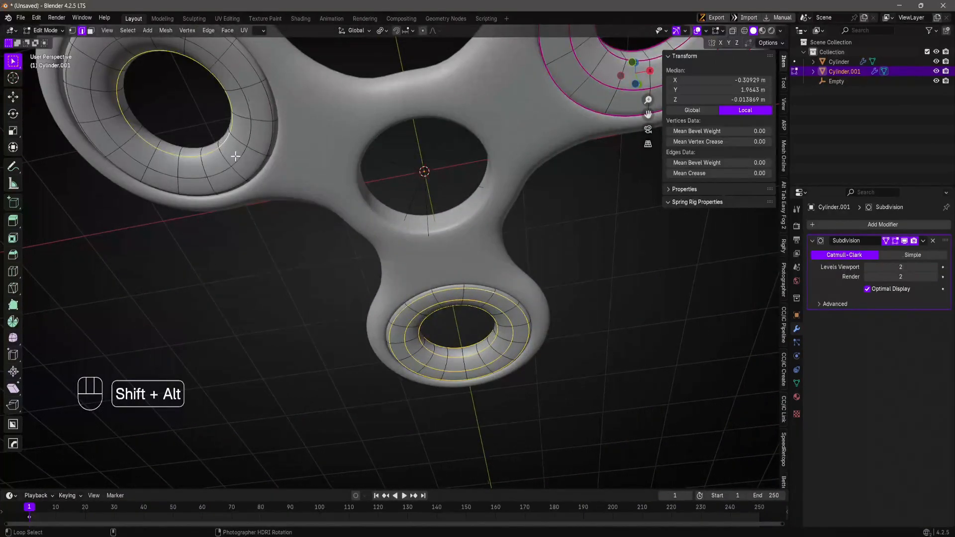
{"action": "left_click", "coordinate": [235, 156], "text": "alt+shift"}
{"action": "left_click", "coordinate": [256, 164], "text": "alt+shift"}
{"action": "middle_click_drag", "start_coordinate": [256, 165], "coordinate": [279, 260]}
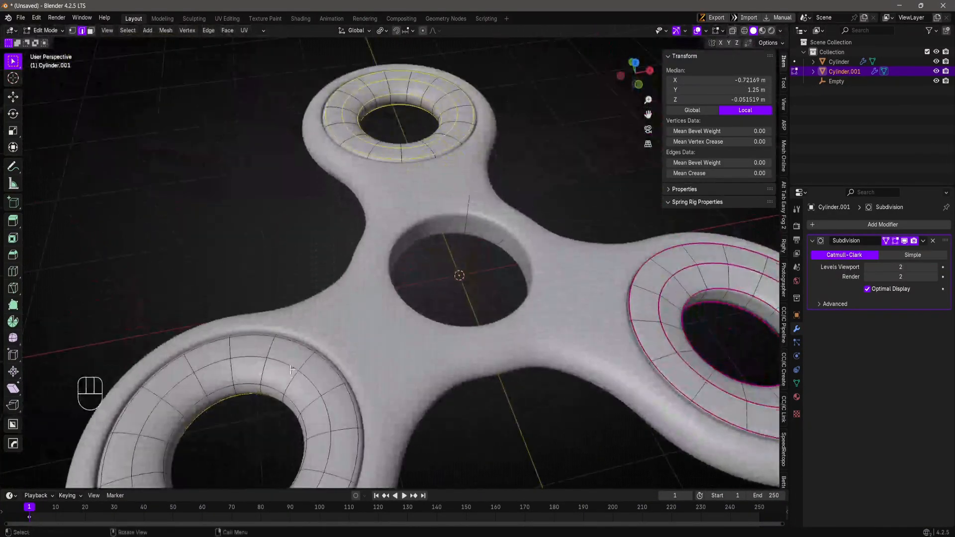
{"action": "left_click", "coordinate": [318, 387], "text": "alt+shift"}
{"action": "left_click", "coordinate": [322, 367], "text": "alt+shift"}
{"action": "middle_click_drag", "start_coordinate": [304, 388], "coordinate": [335, 322], "text": "shift"}
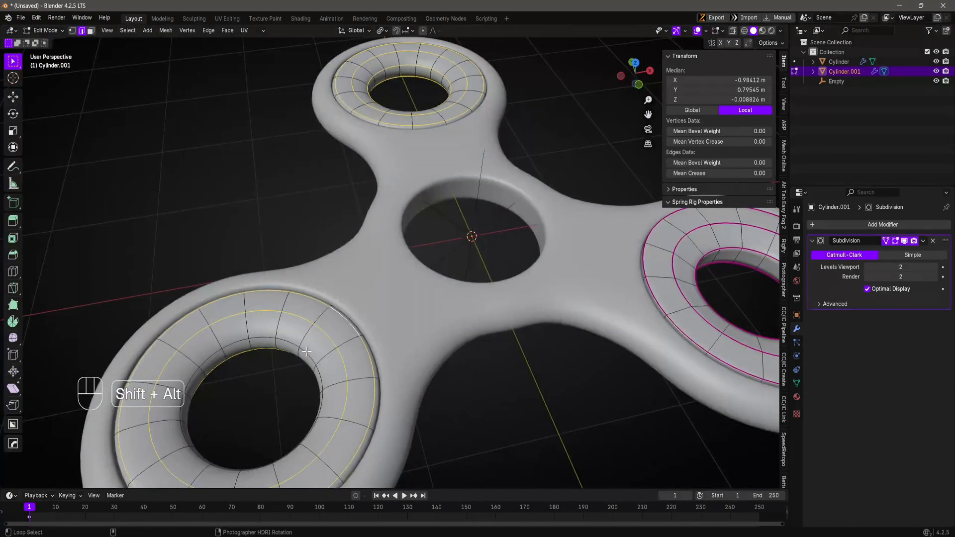
{"action": "left_click", "coordinate": [335, 322], "text": "alt+shift"}
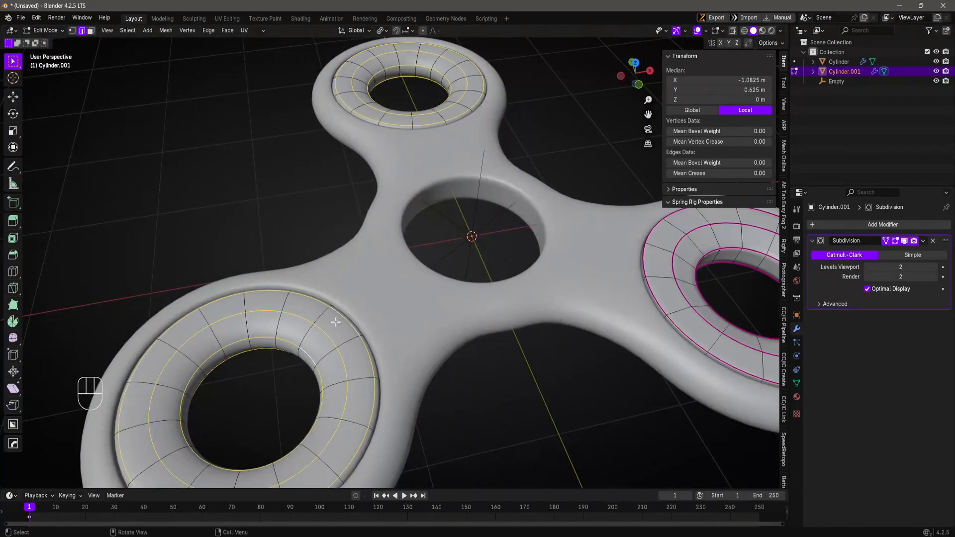
{"action": "left_click", "coordinate": [692, 174]}
{"action": "type", "text": "1"}
{"action": "key", "text": "Return"}
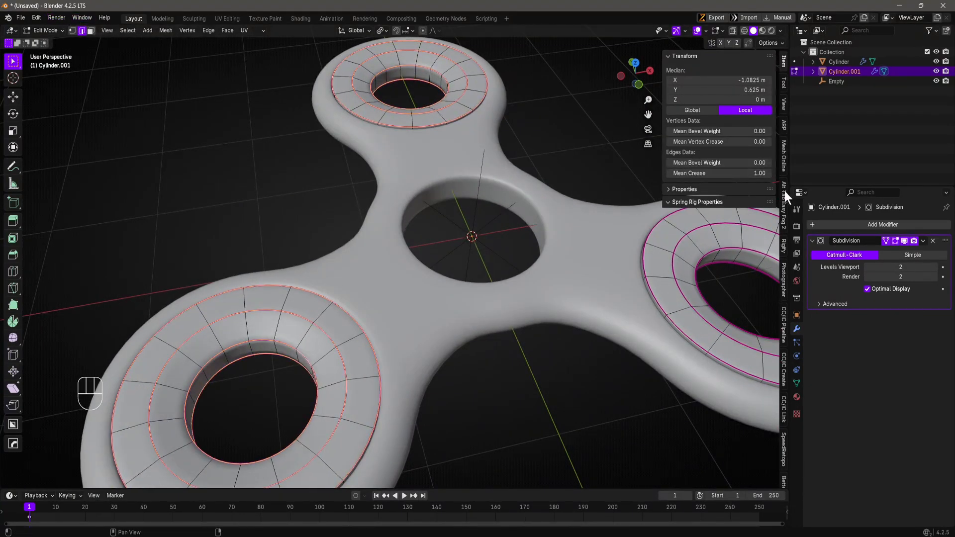
- Check the creased ring caps in Object Mode and try Mark Sharp on the cap mesh without selecting any edges
{"action": "scroll", "coordinate": [491, 224], "scroll_direction": "down", "scroll_amount": 3}
{"action": "middle_click_drag", "start_coordinate": [490, 224], "coordinate": [383, 293], "text": "shift"}
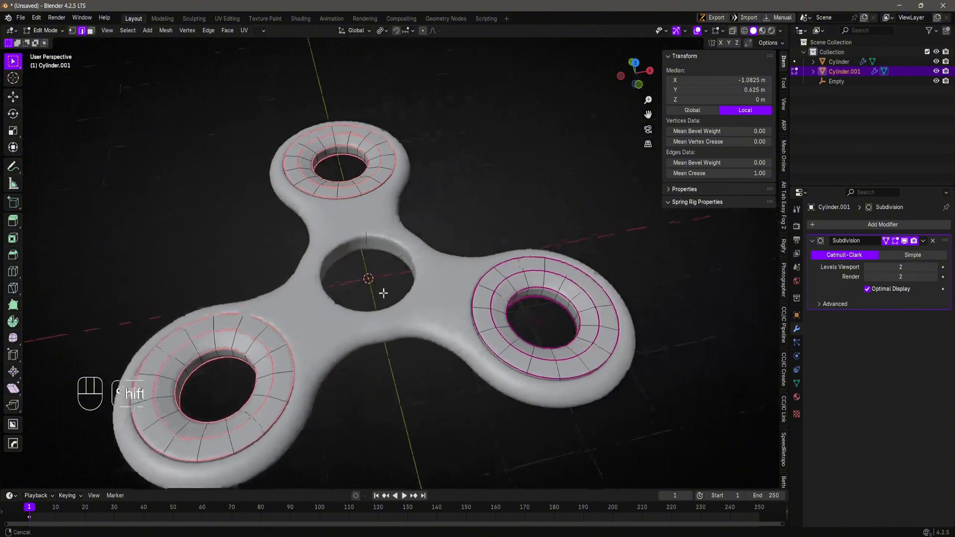
{"action": "key", "text": "Tab"}
{"action": "middle_click_drag", "start_coordinate": [395, 257], "coordinate": [436, 261]}
{"action": "key", "text": "Tab"}
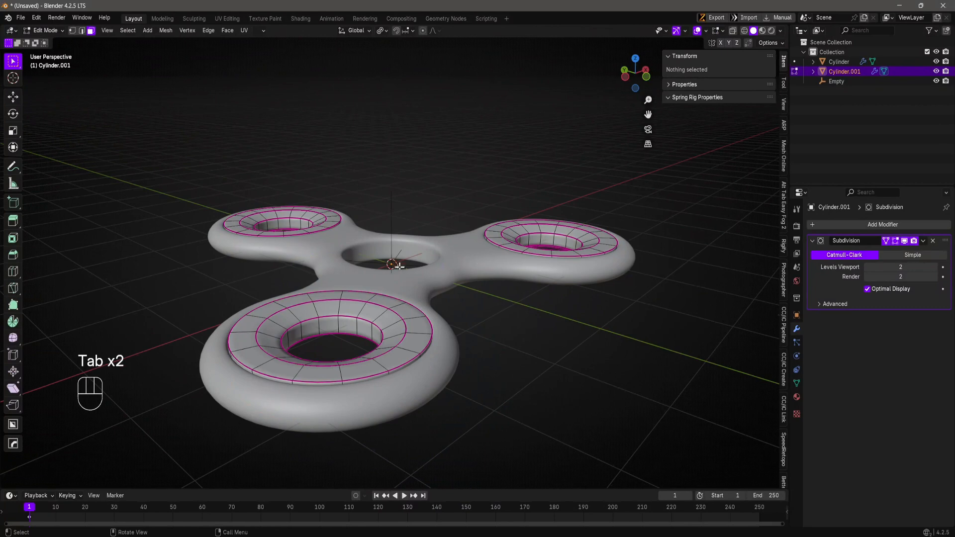
{"action": "right_click", "coordinate": [427, 192]}
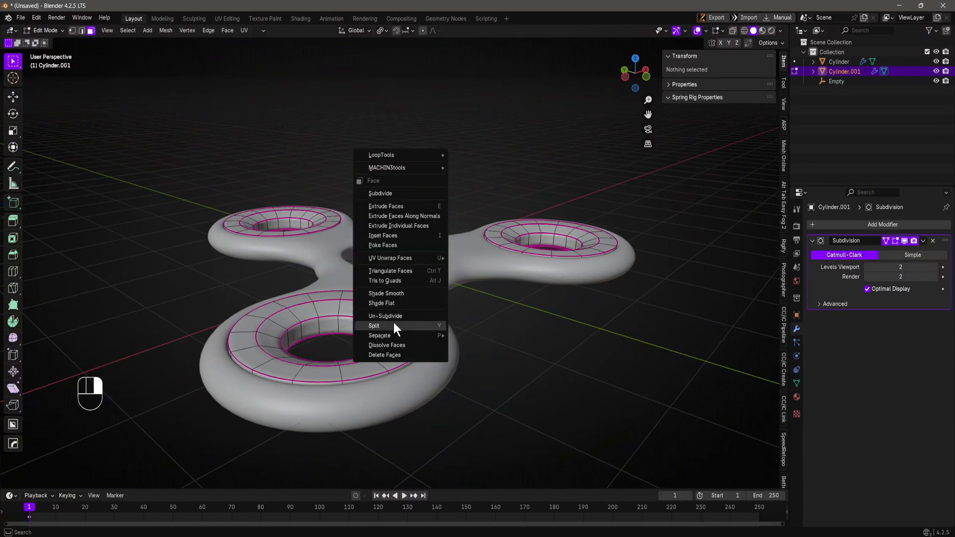
{"action": "left_click", "coordinate": [207, 30]}
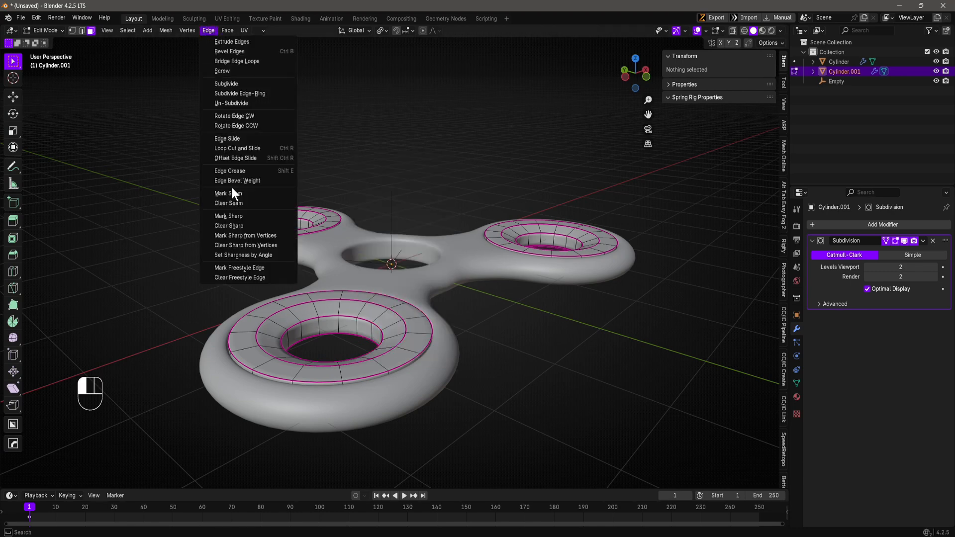
{"action": "left_click", "coordinate": [238, 214]}
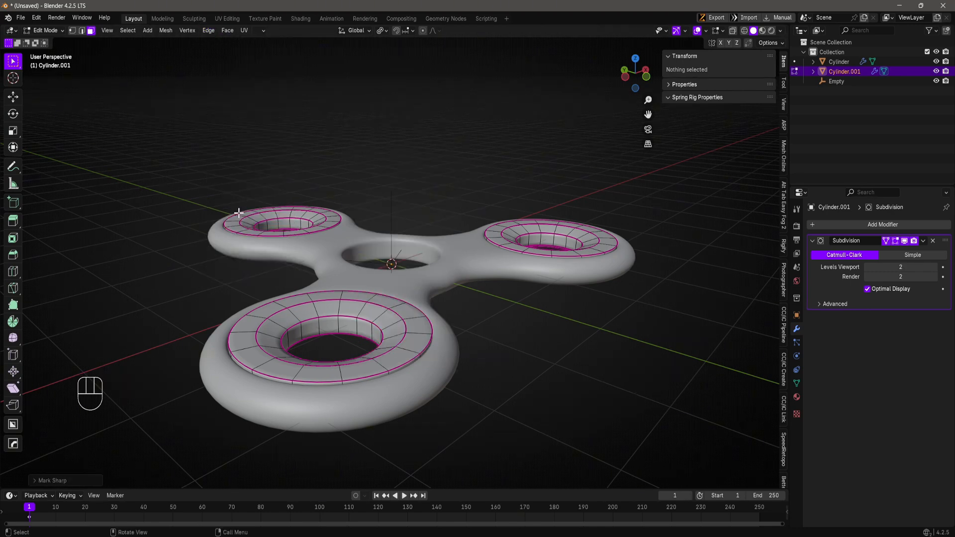
- Examine the shading of the creased ring caps and the spinner body from several angles in Object Mode
{"action": "key", "text": "Tab"}
{"action": "middle_click_drag", "start_coordinate": [407, 349], "coordinate": [488, 371]}
{"action": "scroll", "coordinate": [397, 243], "scroll_direction": "down", "scroll_amount": 3}
{"action": "middle_click_drag", "start_coordinate": [438, 320], "coordinate": [414, 290], "text": "shift"}
{"action": "scroll", "coordinate": [423, 298], "scroll_direction": "up", "scroll_amount": 4}
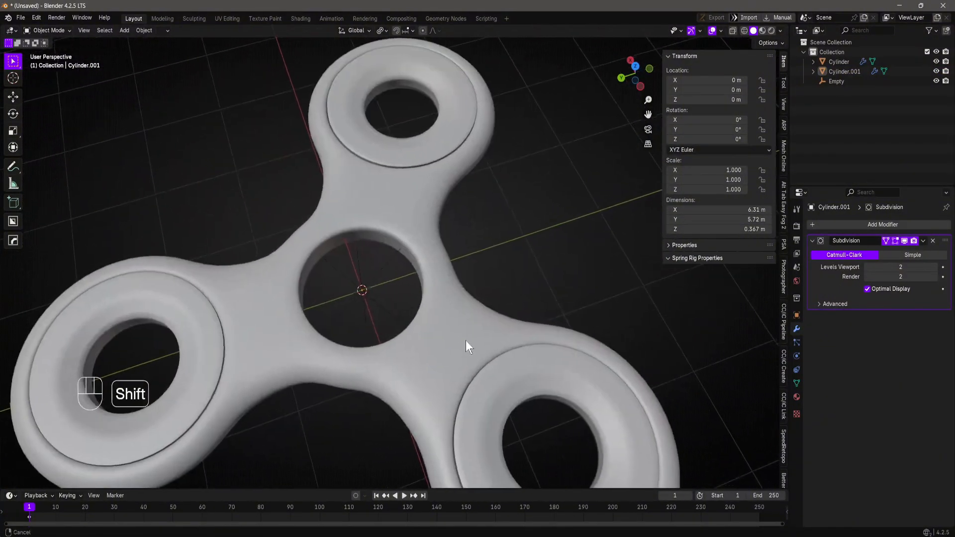
{"action": "middle_click_drag", "start_coordinate": [466, 340], "coordinate": [506, 328]}
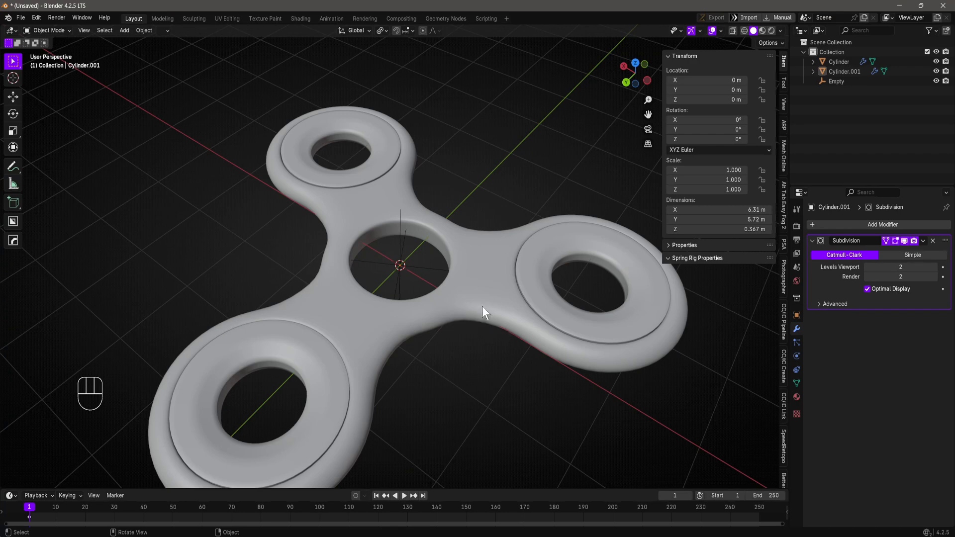
{"action": "middle_click_drag", "start_coordinate": [417, 303], "coordinate": [396, 280]}
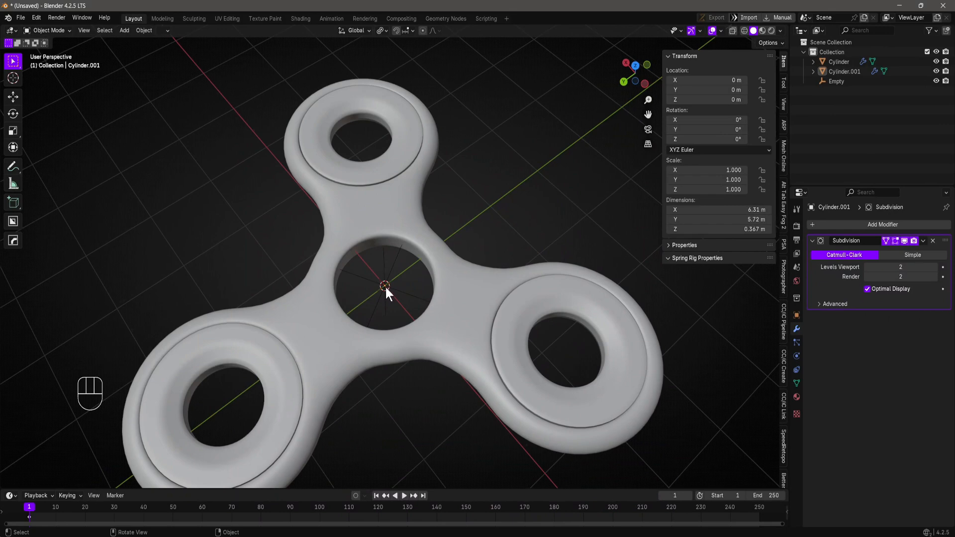
{"action": "key", "text": "d"}
{"action": "left_click_drag", "start_coordinate": [386, 255], "coordinate": [387, 285]}
{"action": "right_click_drag", "start_coordinate": [390, 281], "coordinate": [374, 286]}
{"action": "scroll", "coordinate": [407, 274], "scroll_direction": "up", "scroll_amount": 1}
{"action": "middle_click_drag", "start_coordinate": [407, 274], "coordinate": [416, 295]}
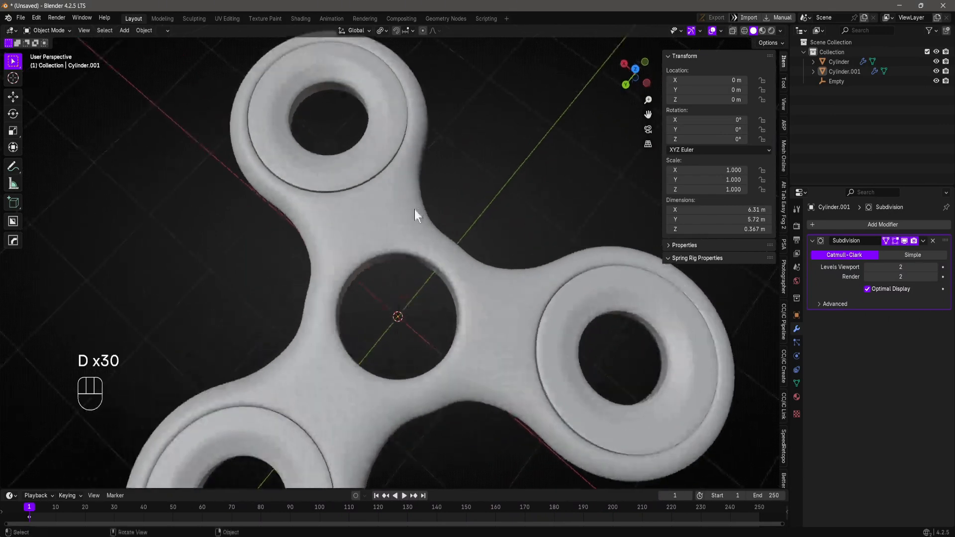
- Select the spinner body and enter Edit Mode with face selection around its centre hole
{"action": "left_click", "coordinate": [382, 229]}
{"action": "middle_click_drag", "start_coordinate": [382, 229], "coordinate": [379, 187]}
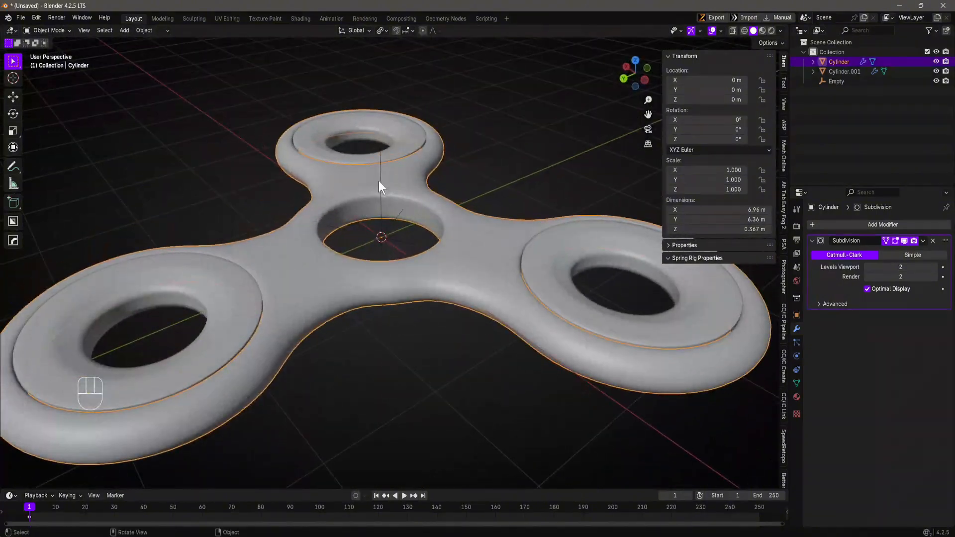
{"action": "key", "text": "g"}
{"action": "scroll", "coordinate": [377, 212], "scroll_direction": "up", "scroll_amount": 3}
{"action": "key", "text": "Tab"}
{"action": "left_click", "coordinate": [508, 163]}
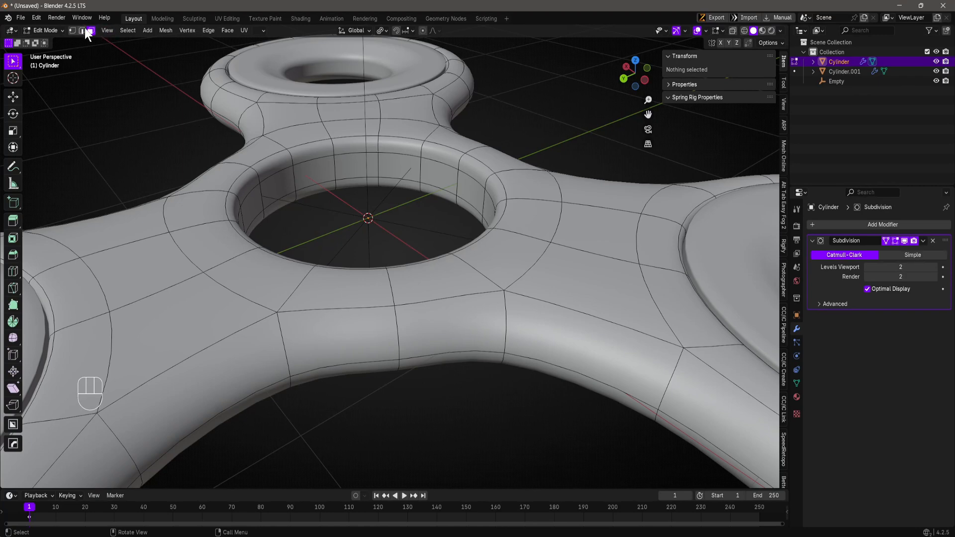
{"action": "left_click", "coordinate": [46, 30]}
{"action": "left_click", "coordinate": [38, 52]}
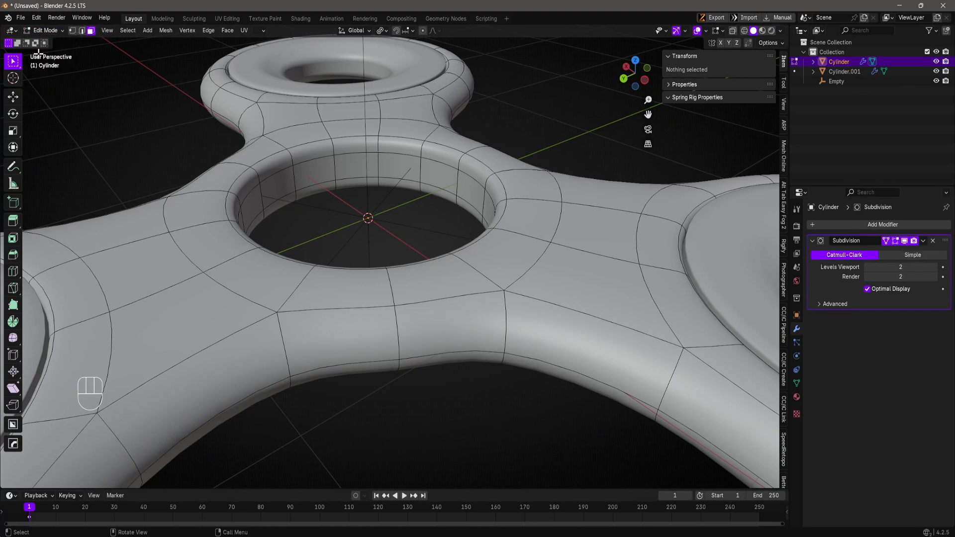
{"action": "left_click", "coordinate": [89, 29]}
{"action": "key", "text": "alt"}
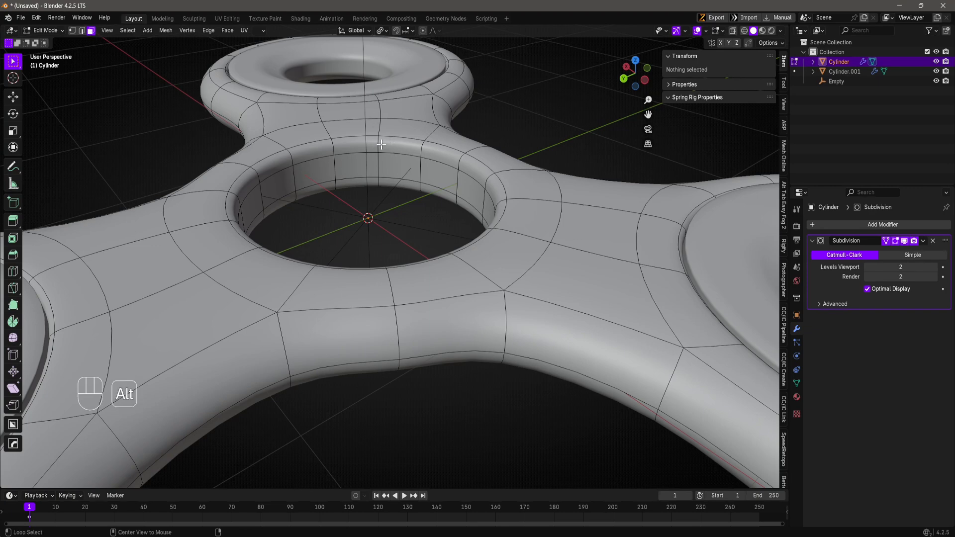
- Select all three face loops lining the spinner body's centre hole, from the upper rim to the lower rim
{"action": "left_click", "coordinate": [379, 143], "text": "alt"}
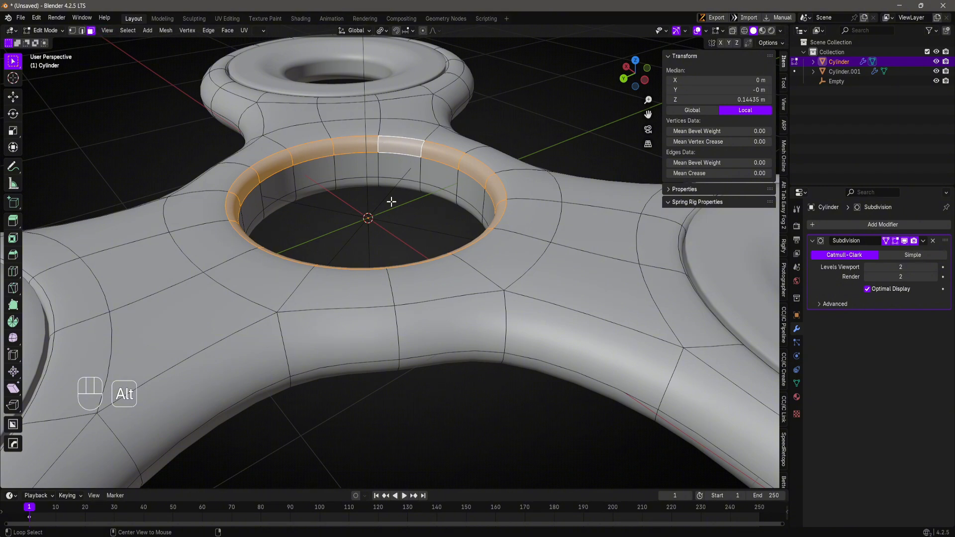
{"action": "key", "text": "shift"}
{"action": "left_click", "coordinate": [379, 169], "text": "alt+shift"}
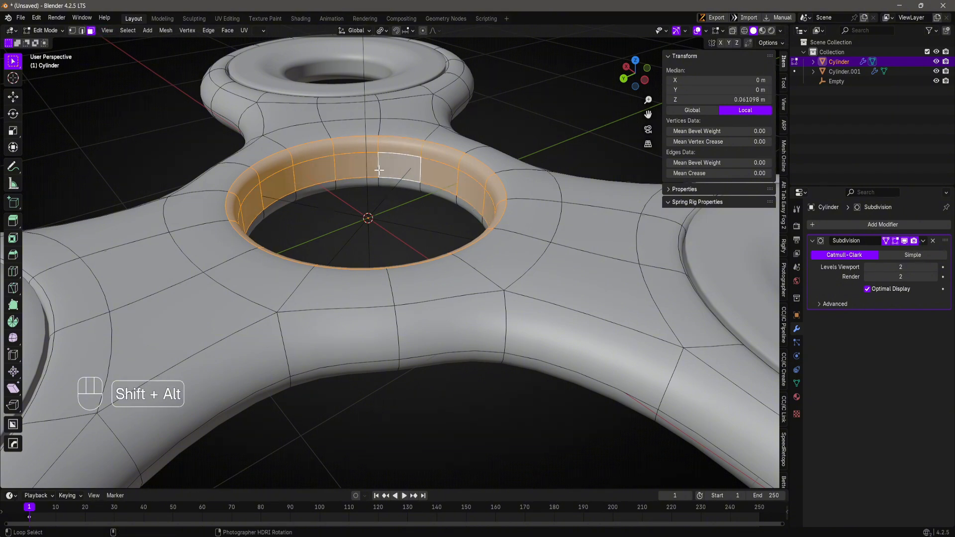
{"action": "left_click", "coordinate": [377, 181], "text": "alt+shift"}
{"action": "middle_click_drag", "start_coordinate": [376, 181], "coordinate": [377, 231]}
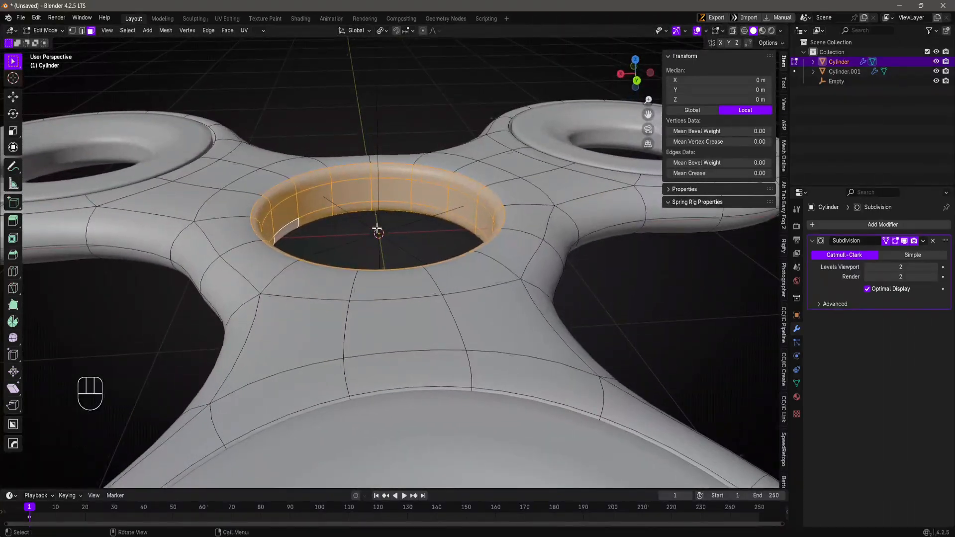
{"action": "left_click", "coordinate": [83, 31]}
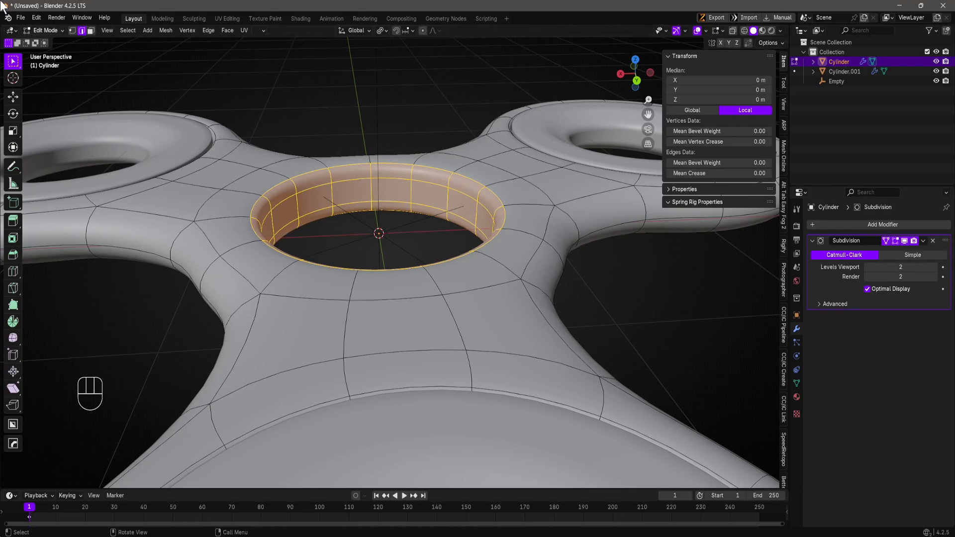
{"action": "left_click", "coordinate": [91, 31]}
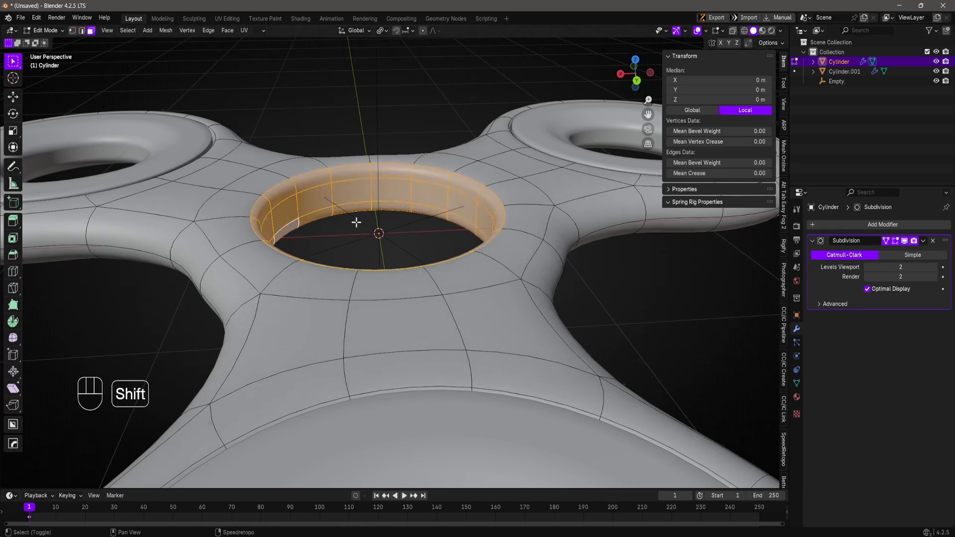
- Duplicate the selected centre hole faces in place and separate the copy into its own object
{"action": "scroll", "coordinate": [264, 256], "scroll_direction": "down", "scroll_amount": 5}
{"action": "key", "text": "shift+d"}
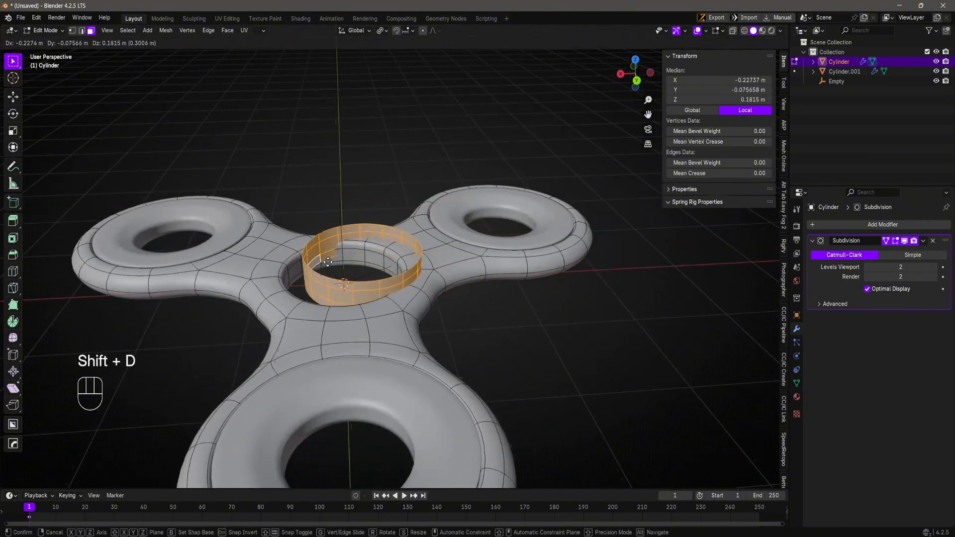
{"action": "right_click", "coordinate": [328, 260]}
{"action": "key", "text": "p"}
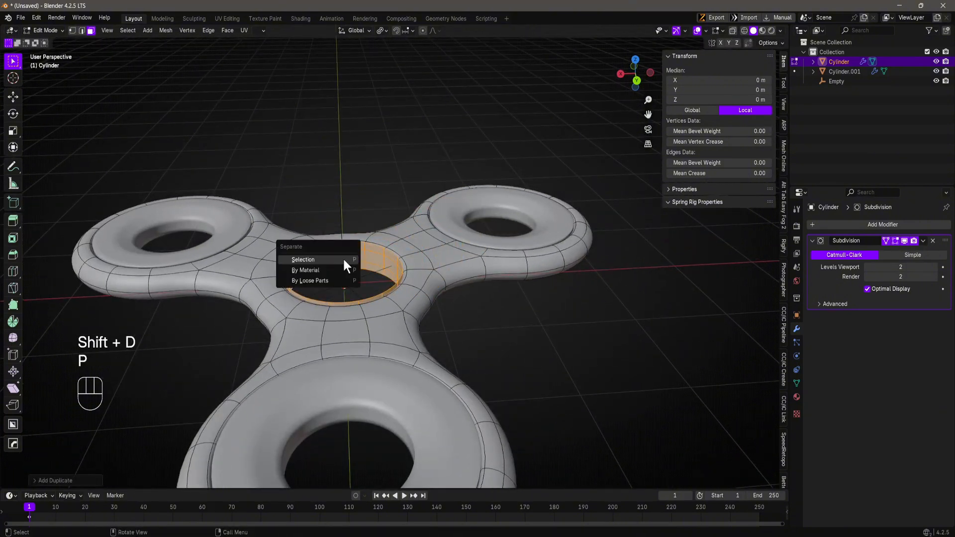
{"action": "left_click", "coordinate": [342, 258]}
{"action": "scroll", "coordinate": [343, 259], "scroll_direction": "up", "scroll_amount": 4}
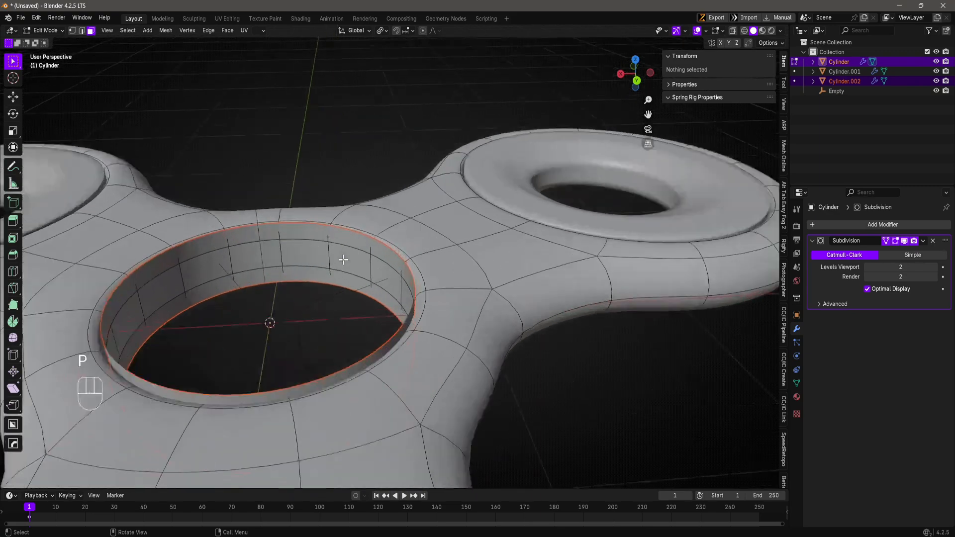
- Return to Object Mode, select the separated centre hole ring and test that it moves independently, cancelling the move
{"action": "key", "text": "Tab"}
{"action": "middle_click_drag", "start_coordinate": [330, 257], "coordinate": [368, 226]}
{"action": "left_click", "coordinate": [346, 234]}
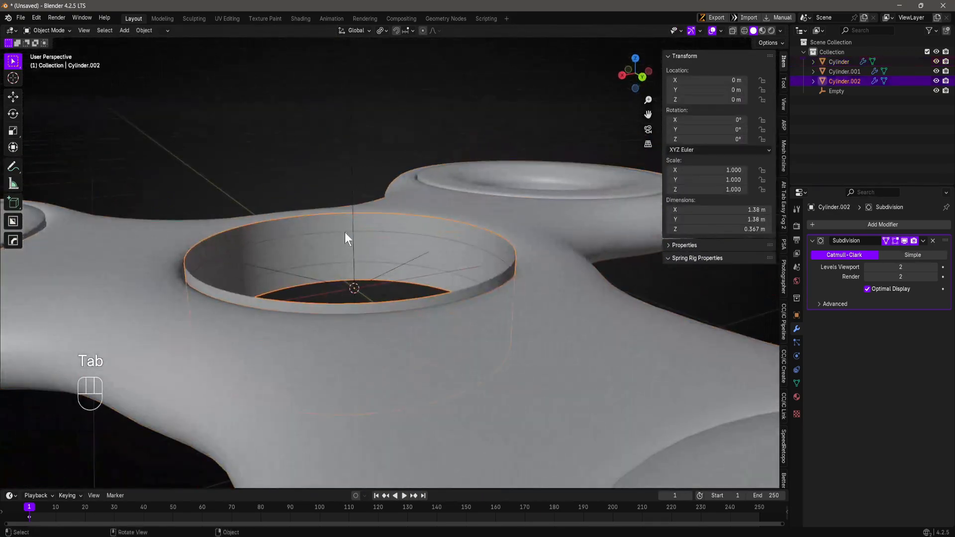
{"action": "left_click", "coordinate": [37, 31]}
{"action": "middle_click_drag", "start_coordinate": [154, 55], "coordinate": [315, 273]}
{"action": "key", "text": "g"}
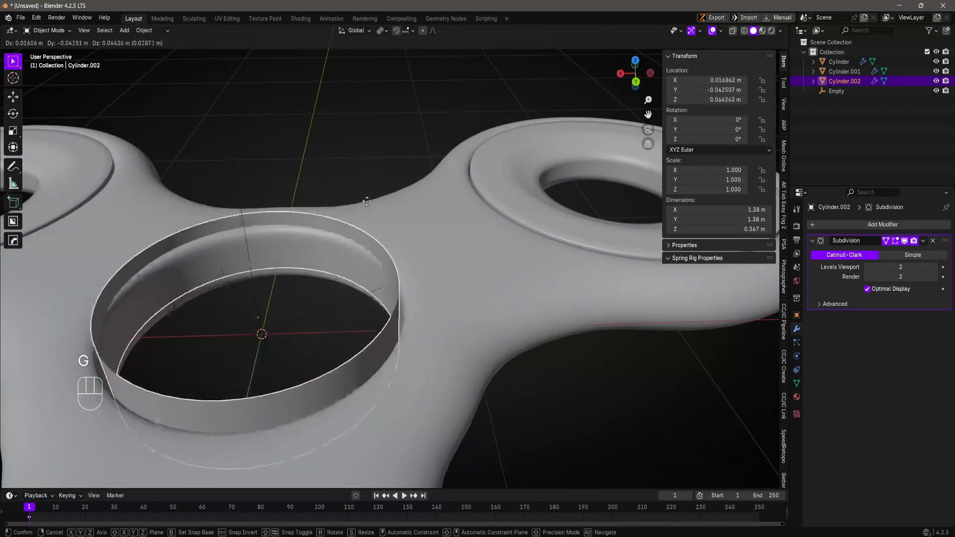
{"action": "right_click", "coordinate": [300, 254]}
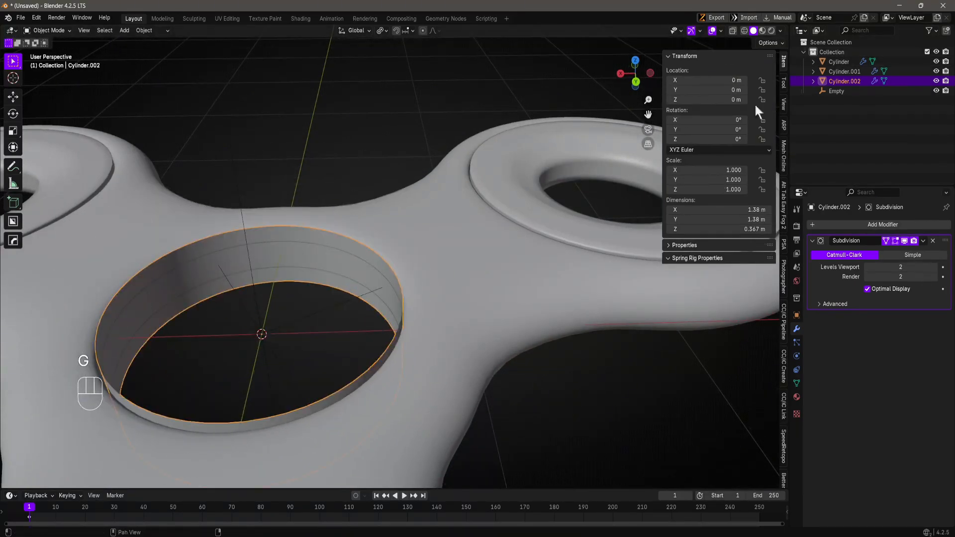
- Rename the separated centre hole ring as Mid_inner
{"action": "double_click", "coordinate": [844, 81]}
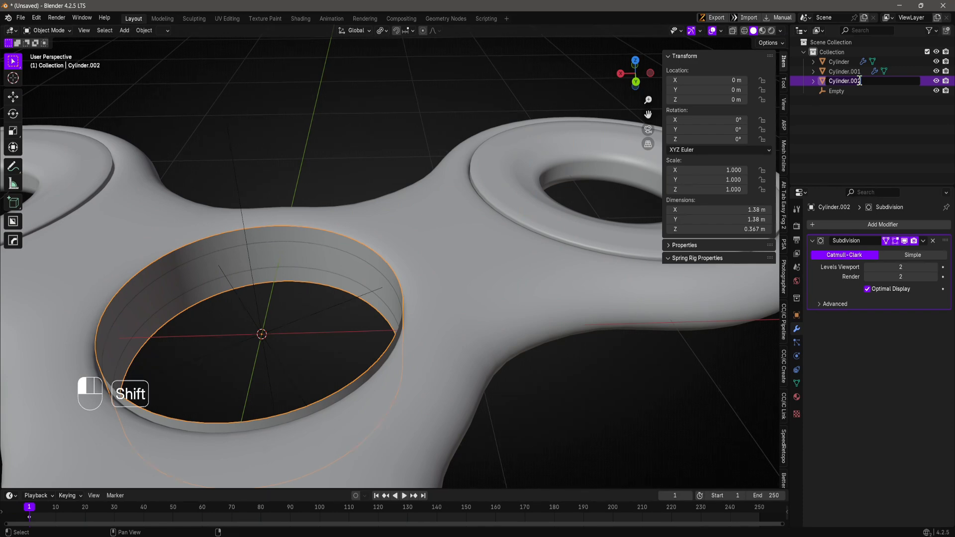
{"action": "type", "text": "I"}
{"action": "type", "text": "M"}
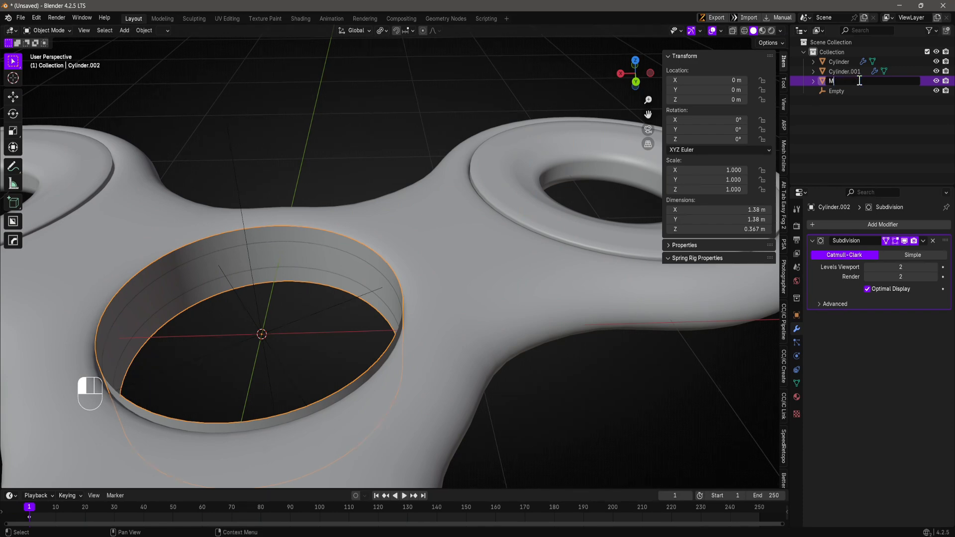
{"action": "type", "text": "id_inner"}
{"action": "key", "text": "Return"}
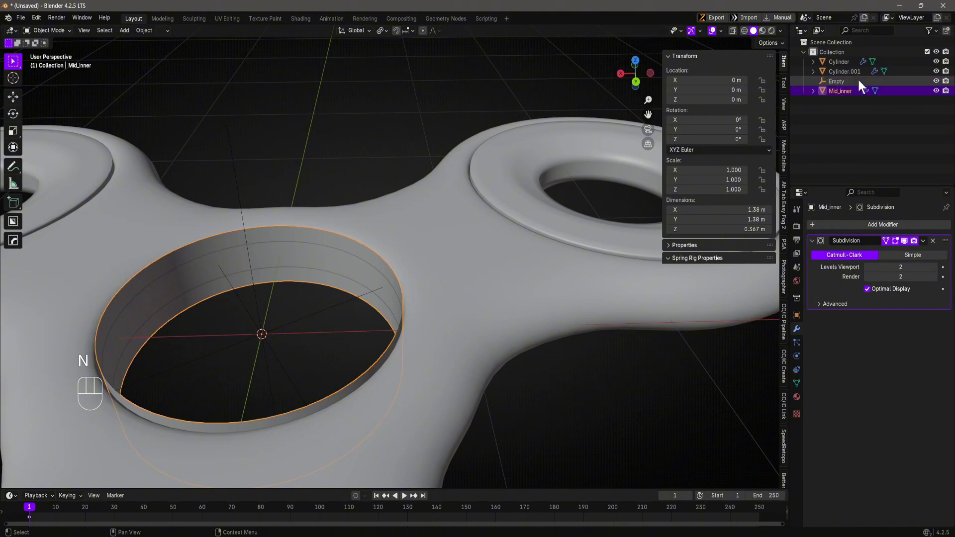
- Identify the ring cap object with a cancelled test move and rename it as Innner
{"action": "left_click", "coordinate": [832, 72]}
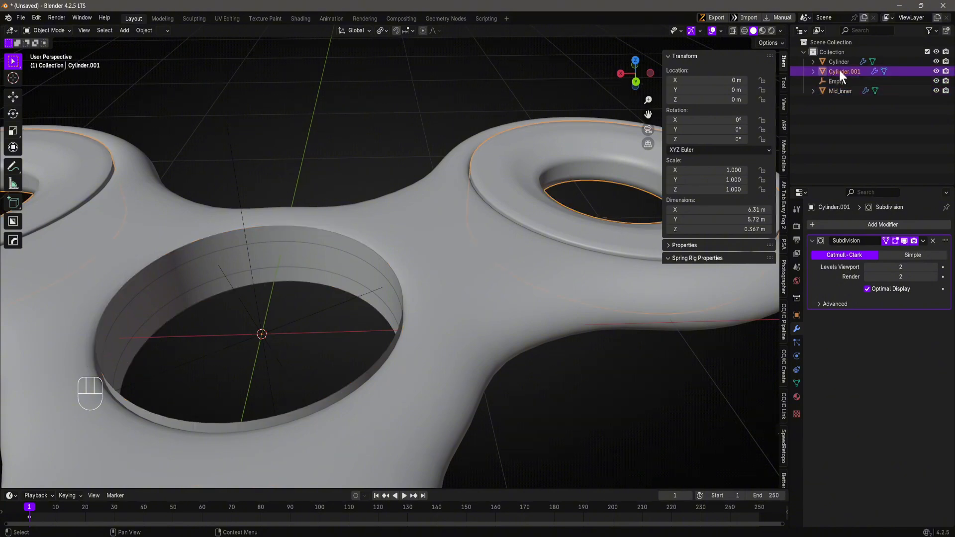
{"action": "key", "text": "g"}
{"action": "right_click", "coordinate": [363, 186]}
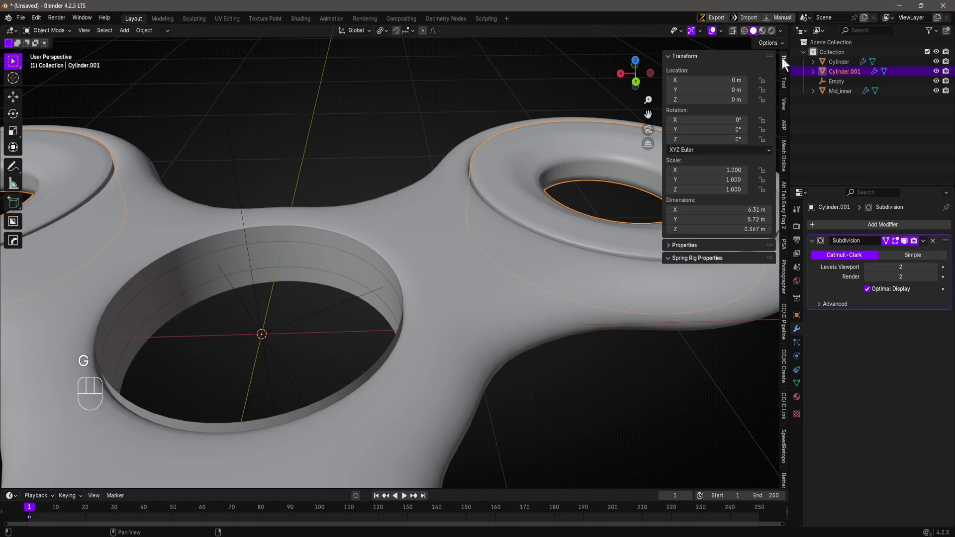
{"action": "double_click", "coordinate": [845, 71]}
{"action": "type", "text": "Innner"}
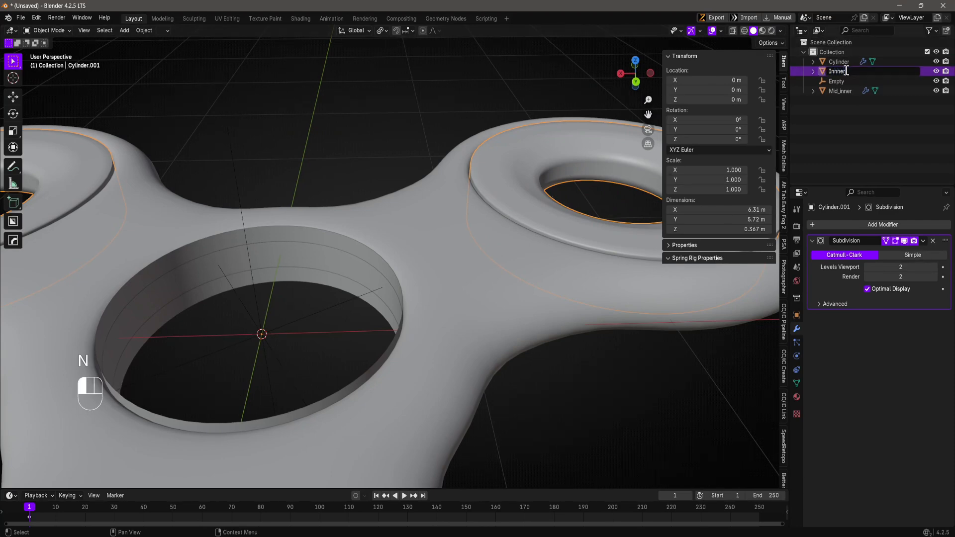
{"action": "key", "text": "Return"}
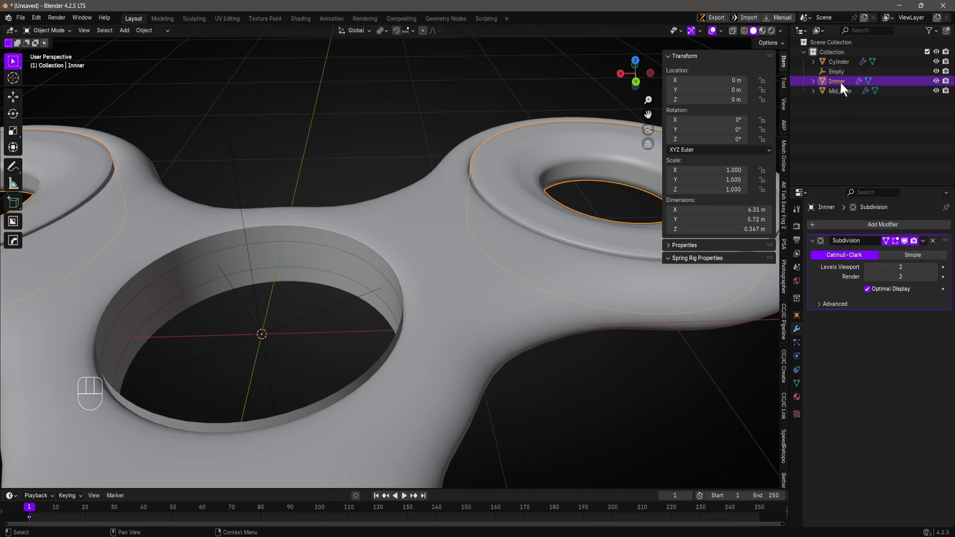
- Hide the sidebar, then select the Mid_inner ring and enter Edit Mode on it
{"action": "scroll", "coordinate": [438, 211], "scroll_direction": "down", "scroll_amount": 3}
{"action": "scroll", "coordinate": [432, 215], "scroll_direction": "down", "scroll_amount": 5}
{"action": "key", "text": "n"}
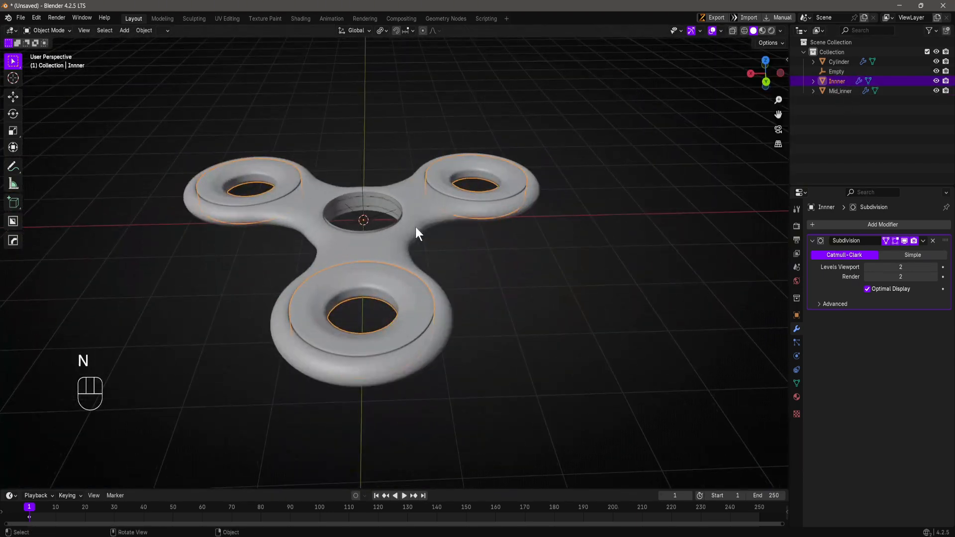
{"action": "scroll", "coordinate": [354, 163], "scroll_direction": "up", "scroll_amount": 8}
{"action": "scroll", "coordinate": [362, 243], "scroll_direction": "down", "scroll_amount": 3}
{"action": "left_click", "coordinate": [360, 237]}
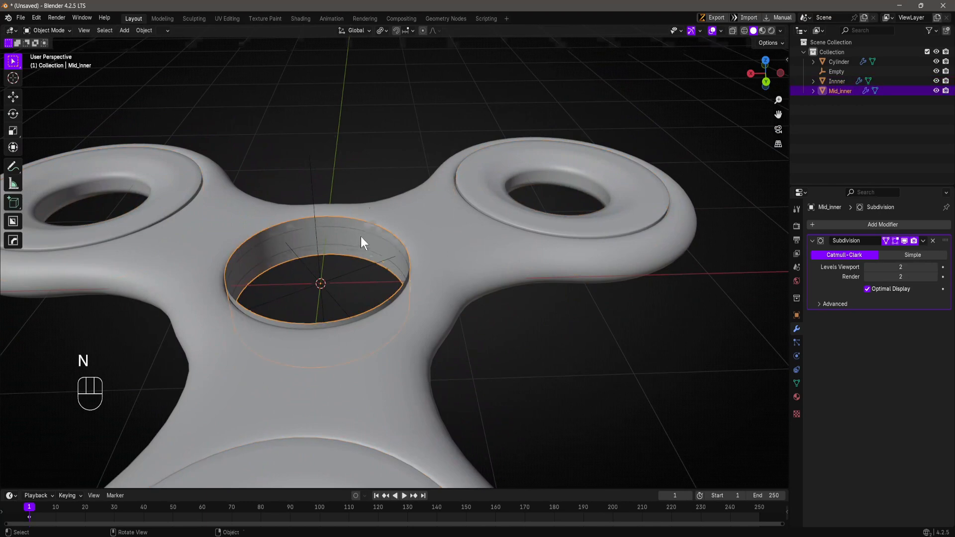
{"action": "key", "text": "g"}
{"action": "right_click", "coordinate": [365, 202]}
{"action": "scroll", "coordinate": [405, 230], "scroll_direction": "up", "scroll_amount": 2}
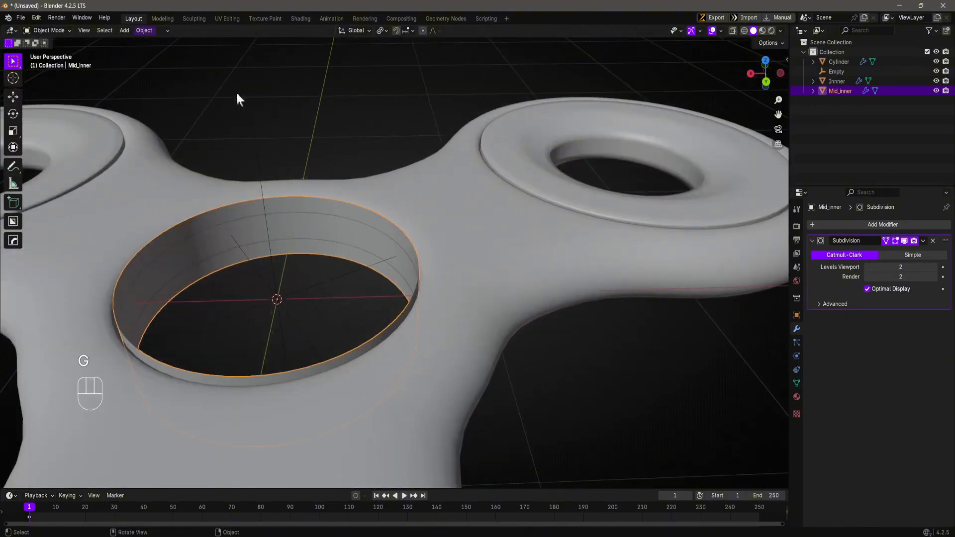
{"action": "left_click", "coordinate": [47, 31]}
{"action": "left_click", "coordinate": [45, 52]}
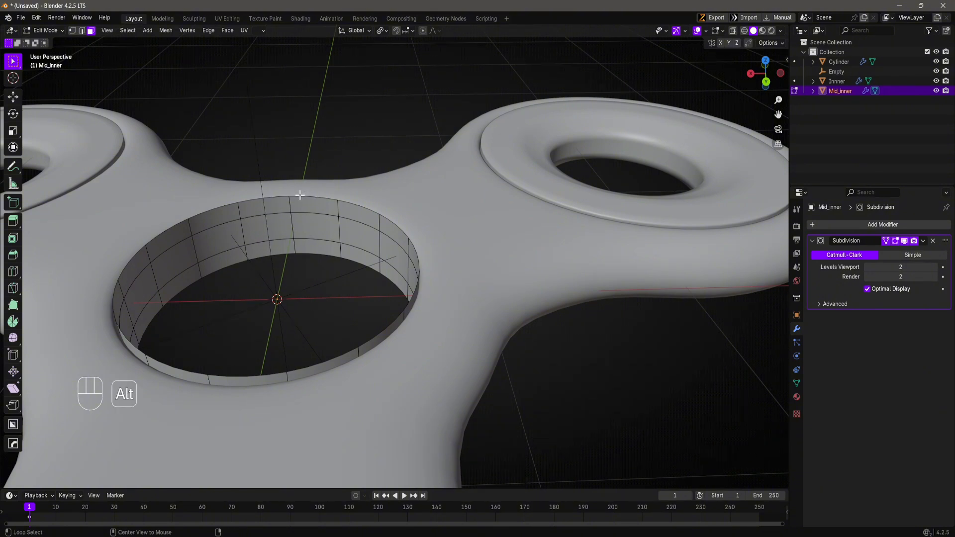
- Fill the open rim edge loops of Mid_inner with faces and turn off its Subdivision modifier's viewport display
{"action": "left_click", "coordinate": [81, 30]}
{"action": "left_click", "coordinate": [322, 197], "text": "alt"}
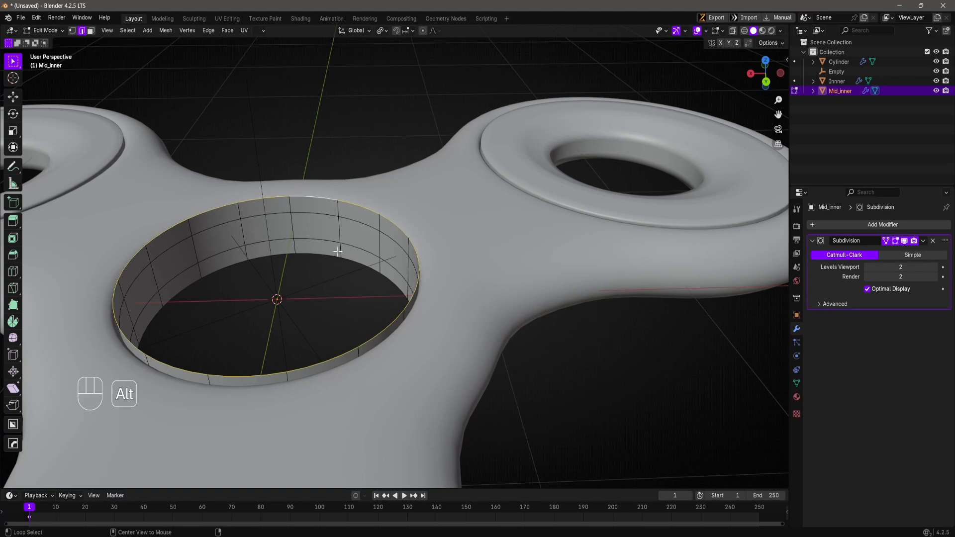
{"action": "middle_click_drag", "start_coordinate": [338, 252], "coordinate": [401, 254]}
{"action": "left_click", "coordinate": [404, 183], "text": "alt+shift"}
{"action": "key", "text": "f"}
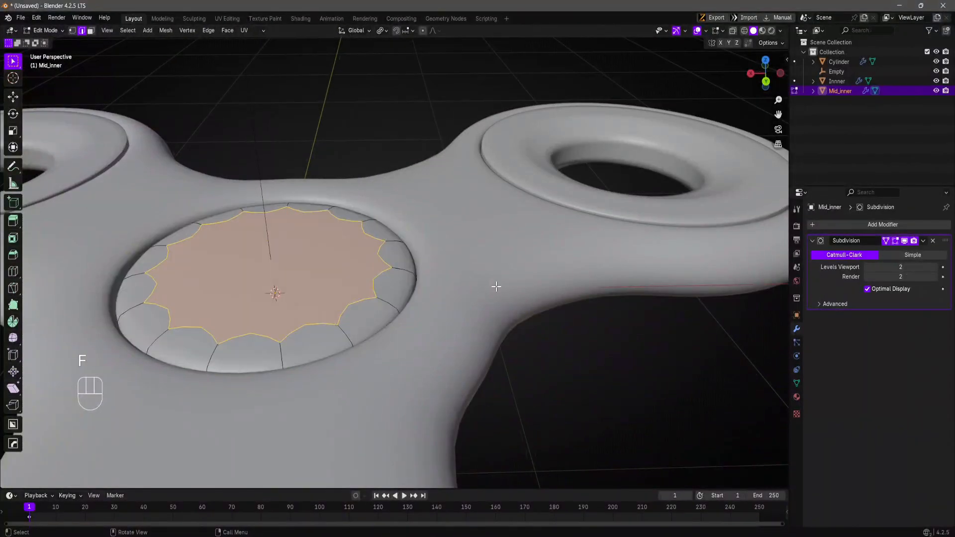
{"action": "middle_click_drag", "start_coordinate": [424, 296], "coordinate": [447, 214]}
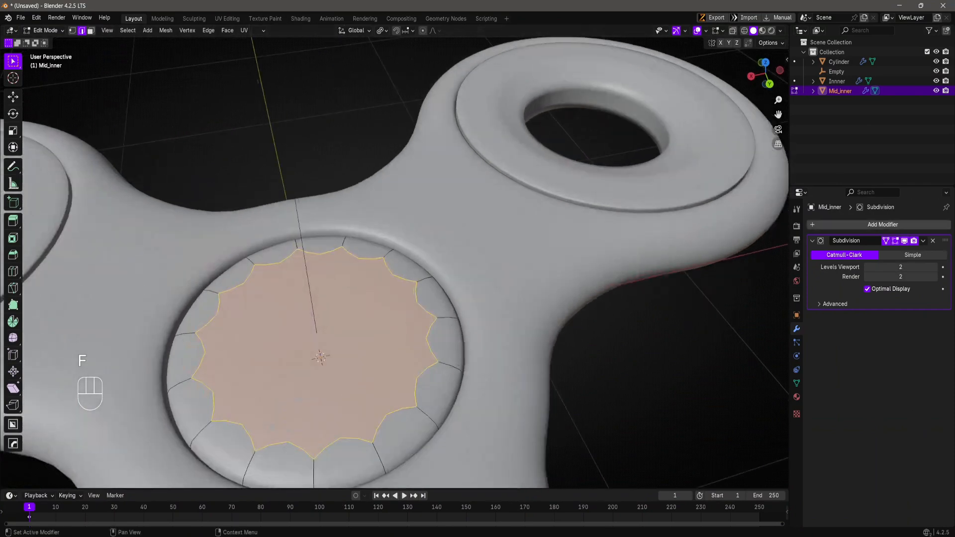
{"action": "left_click", "coordinate": [903, 238]}
- Extrude the filled faces of Mid_inner outward along their normals by about 0.06 m
{"action": "middle_click_drag", "start_coordinate": [378, 348], "coordinate": [401, 280]}
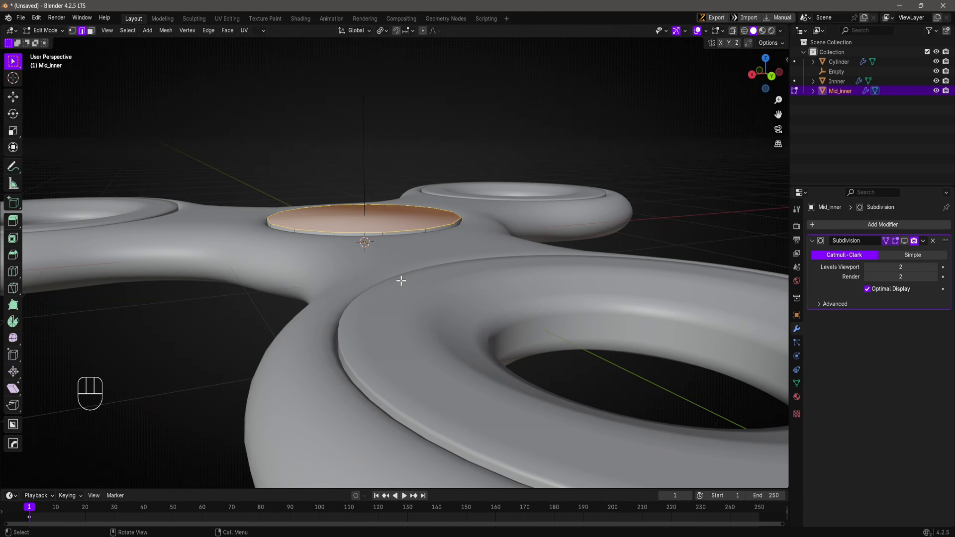
{"action": "middle_click_drag", "start_coordinate": [378, 282], "coordinate": [364, 262]}
{"action": "middle_click_drag", "start_coordinate": [370, 280], "coordinate": [350, 279], "text": "shift"}
{"action": "scroll", "coordinate": [357, 285], "scroll_direction": "down", "scroll_amount": 3}
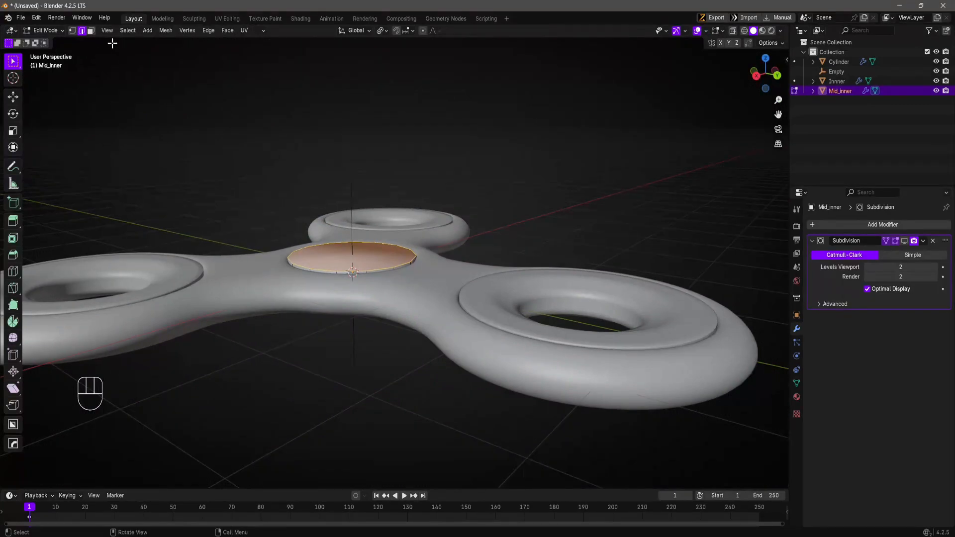
{"action": "left_click", "coordinate": [226, 30]}
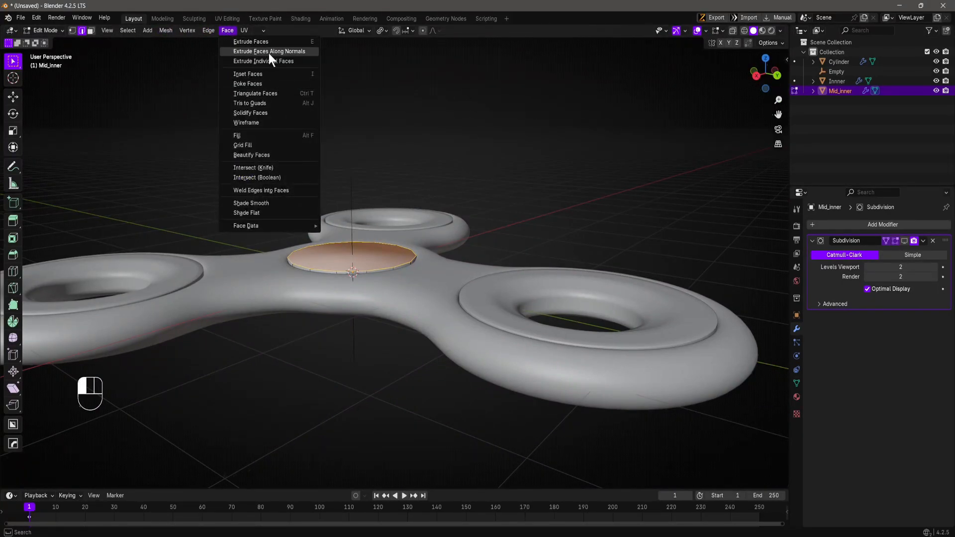
{"action": "left_click", "coordinate": [293, 51]}
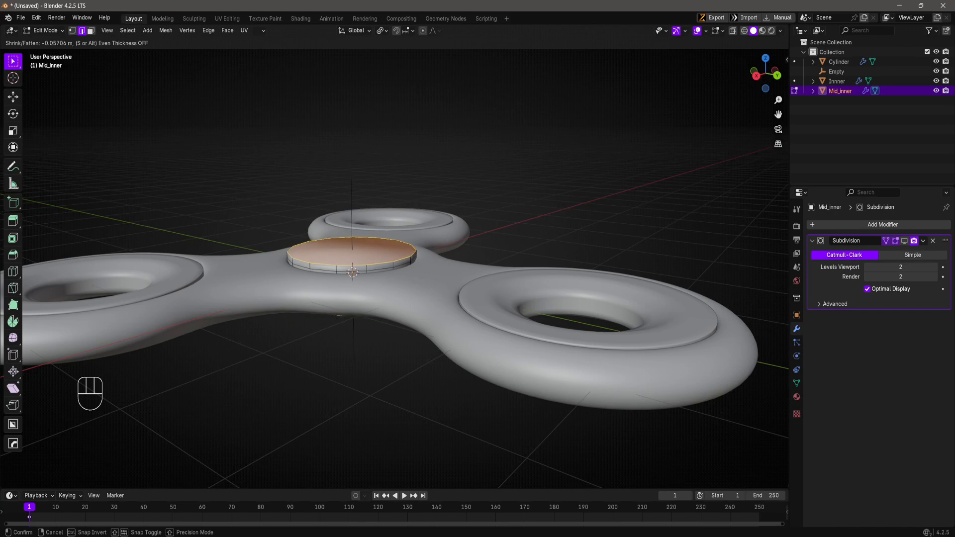
{"action": "left_click", "coordinate": [378, 197]}
{"action": "middle_click_drag", "start_coordinate": [378, 197], "coordinate": [382, 278]}
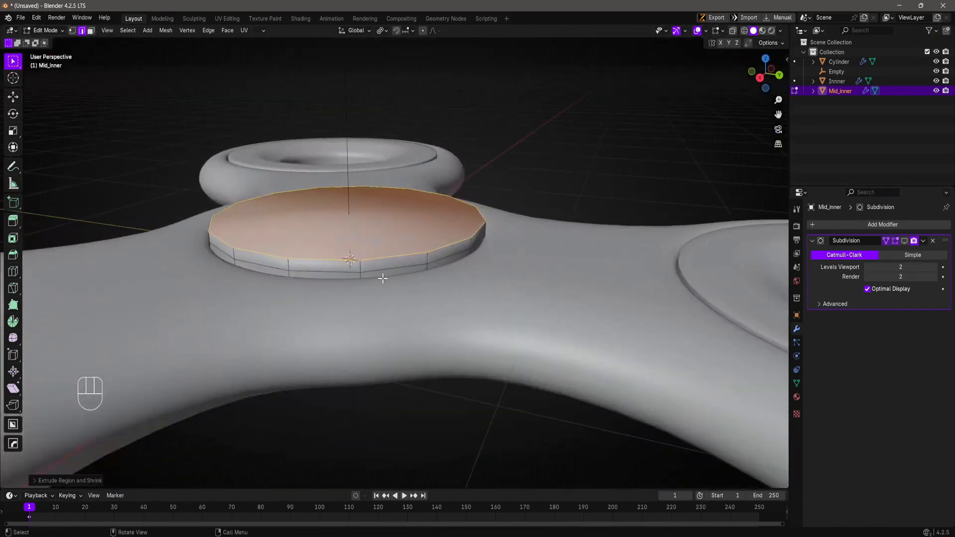
{"action": "scroll", "coordinate": [356, 267], "scroll_direction": "up", "scroll_amount": 2}
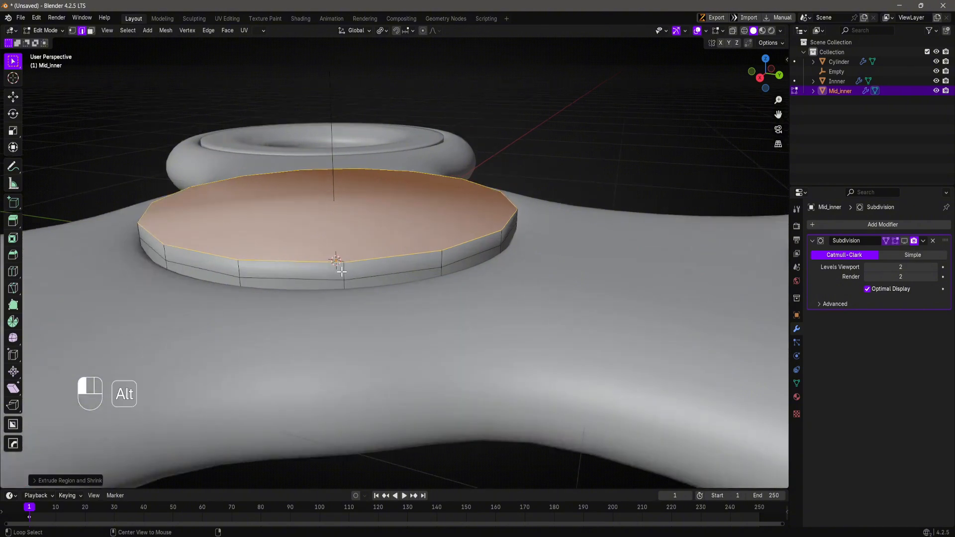
- Select the outer side face loops of Mid_inner's upper and lower rims and extrude them outward along their normals
{"action": "left_click", "coordinate": [343, 273], "text": "alt"}
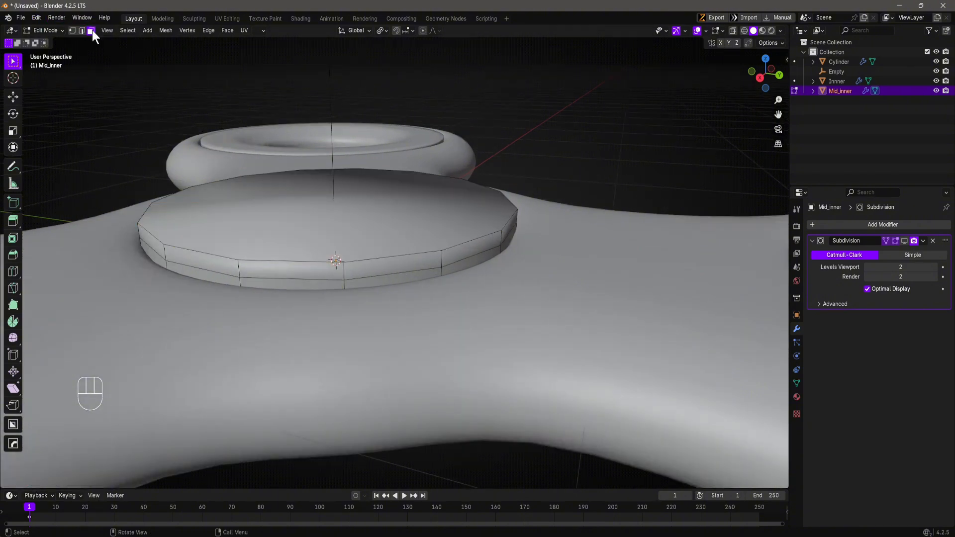
{"action": "left_click", "coordinate": [341, 272], "text": "alt"}
{"action": "middle_click_drag", "start_coordinate": [341, 272], "coordinate": [325, 218]}
{"action": "left_click", "coordinate": [320, 177], "text": "alt+shift"}
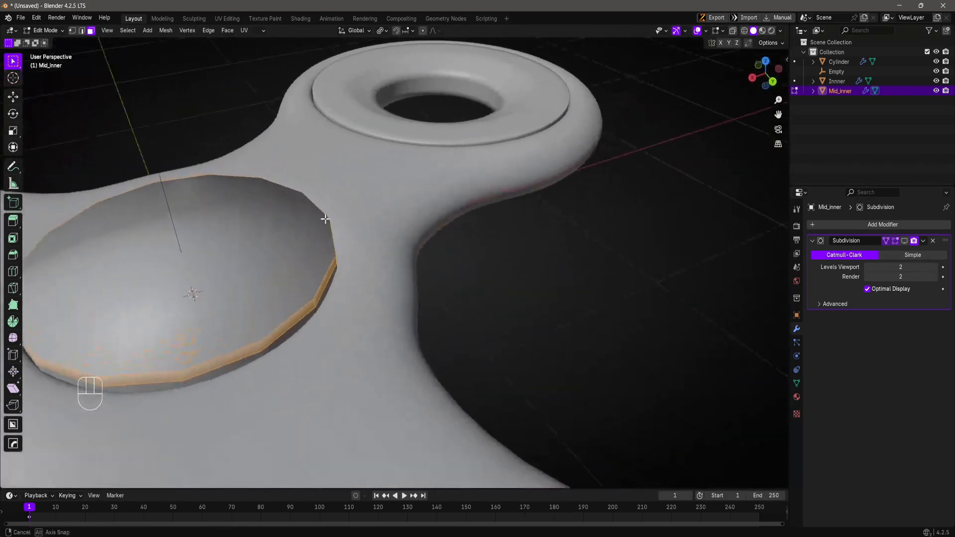
{"action": "key", "text": "alt+e"}
{"action": "left_click", "coordinate": [562, 316]}
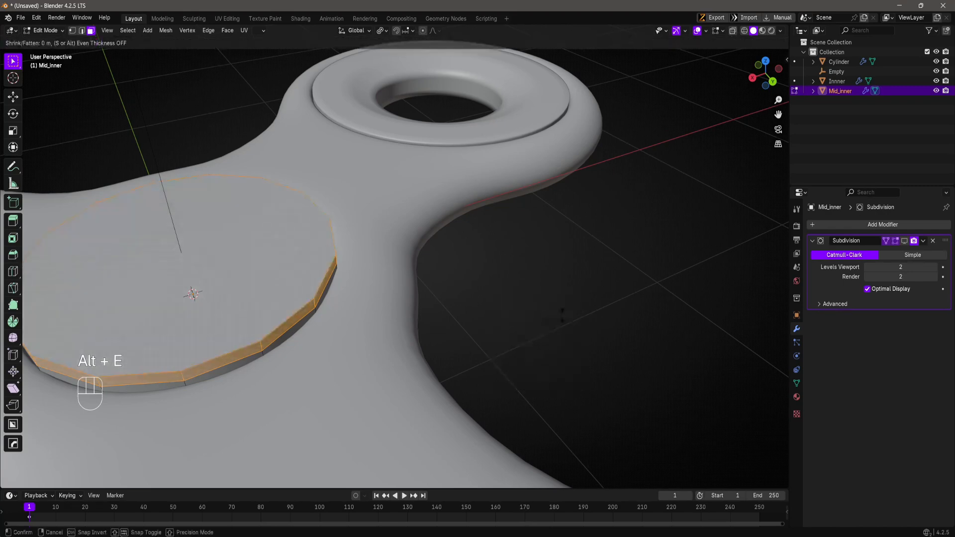
{"action": "left_click", "coordinate": [525, 324]}
{"action": "middle_click_drag", "start_coordinate": [524, 324], "coordinate": [422, 274]}
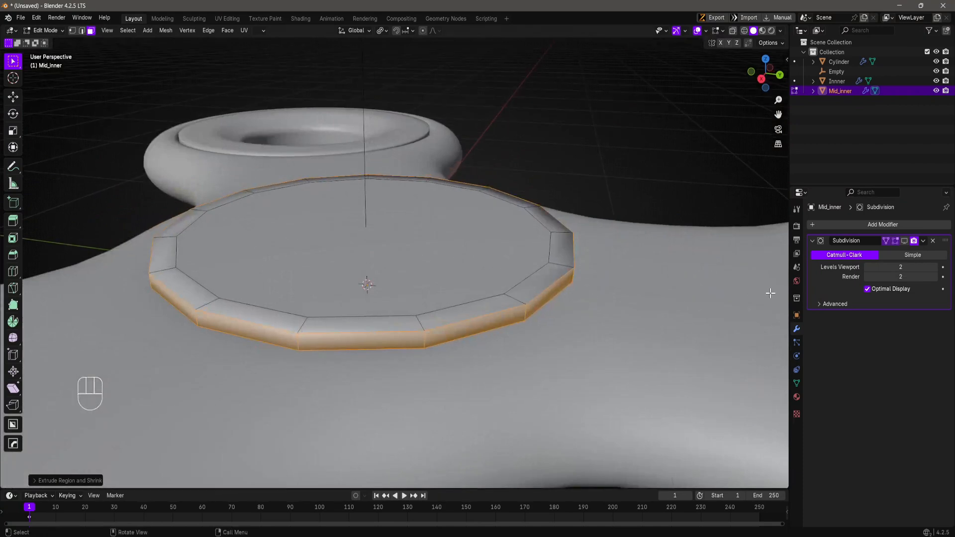
- Turn the Subdivision modifier's viewport display back on and leave Edit Mode to check the smoothed rim
{"action": "left_click", "coordinate": [904, 240]}
{"action": "middle_click_drag", "start_coordinate": [405, 313], "coordinate": [436, 237]}
{"action": "key", "text": "Tab"}
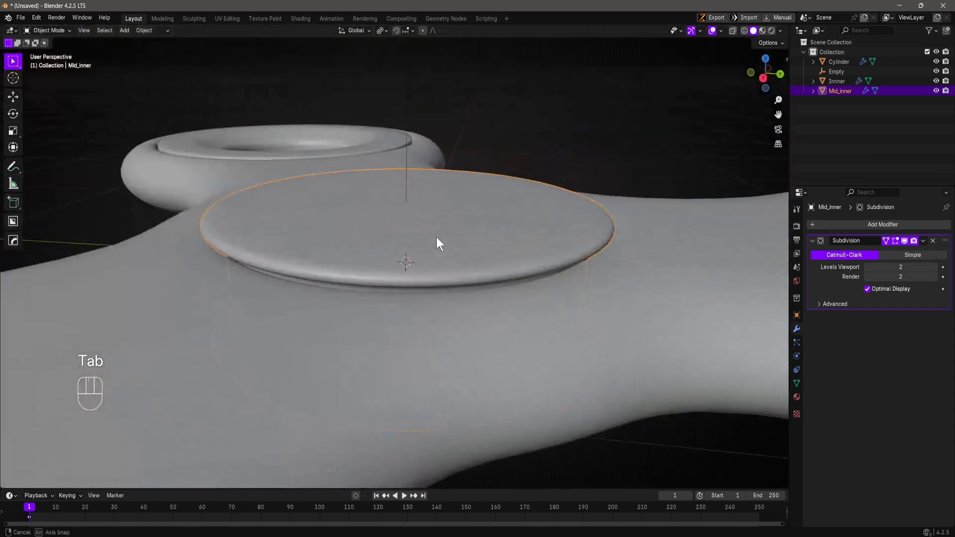
{"action": "scroll", "coordinate": [398, 282], "scroll_direction": "up", "scroll_amount": 2}
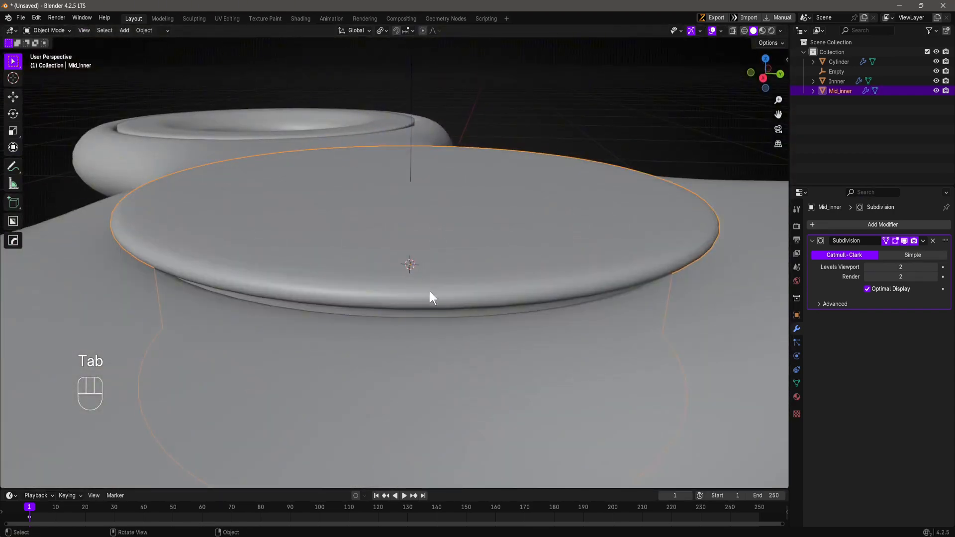
{"action": "scroll", "coordinate": [389, 260], "scroll_direction": "down", "scroll_amount": 2}
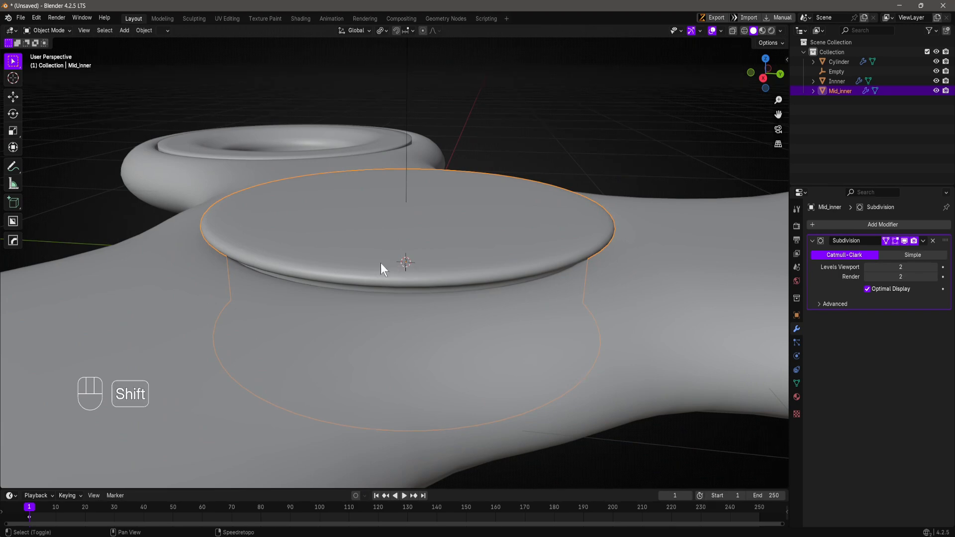
- Select both edge loops around Mid_inner's upper rim and set their mean crease to 1.00
{"action": "middle_click_drag", "start_coordinate": [381, 262], "coordinate": [359, 263], "text": "shift"}
{"action": "key", "text": "Tab"}
{"action": "left_click", "coordinate": [357, 316]}
{"action": "scroll", "coordinate": [363, 345], "scroll_direction": "up", "scroll_amount": 4}
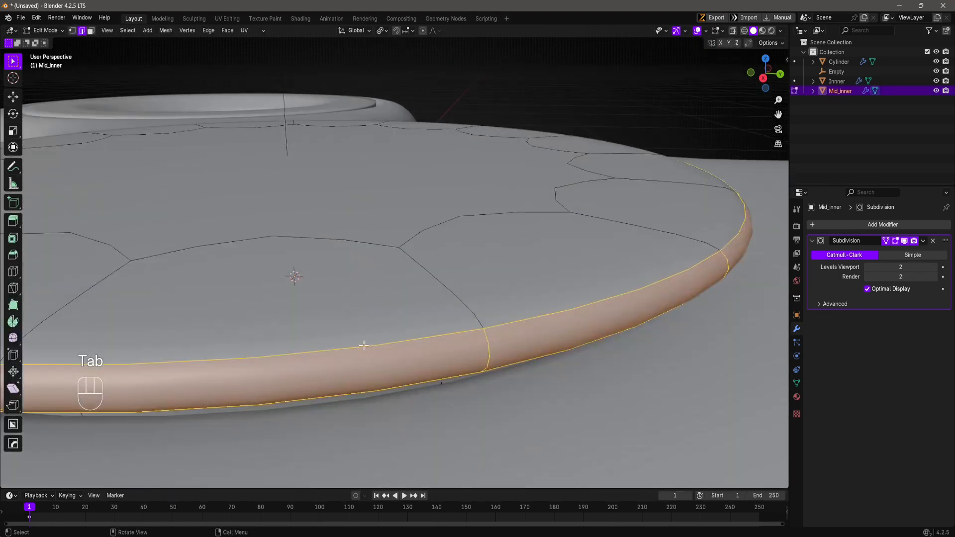
{"action": "left_click", "coordinate": [379, 343], "text": "alt"}
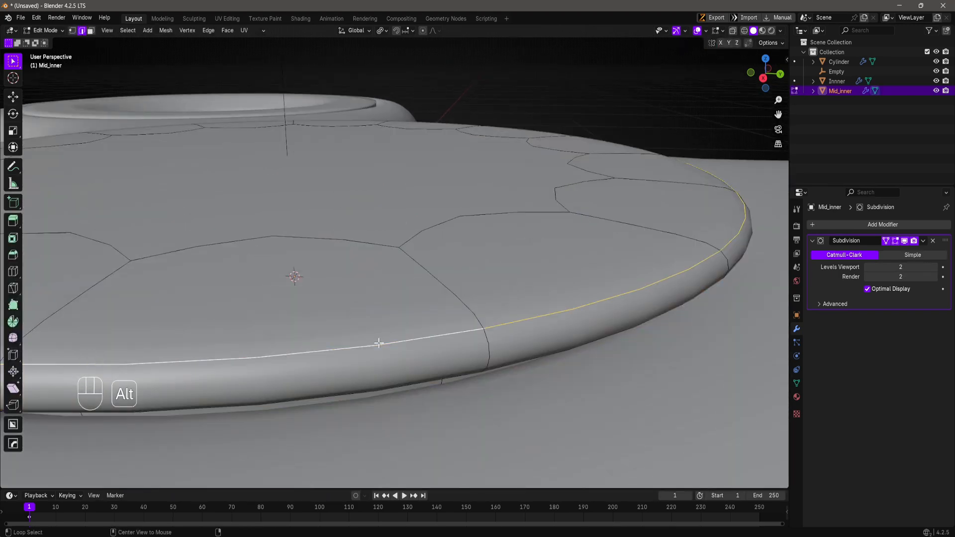
{"action": "left_click", "coordinate": [420, 378], "text": "alt+shift"}
{"action": "scroll", "coordinate": [518, 345], "scroll_direction": "down", "scroll_amount": 5}
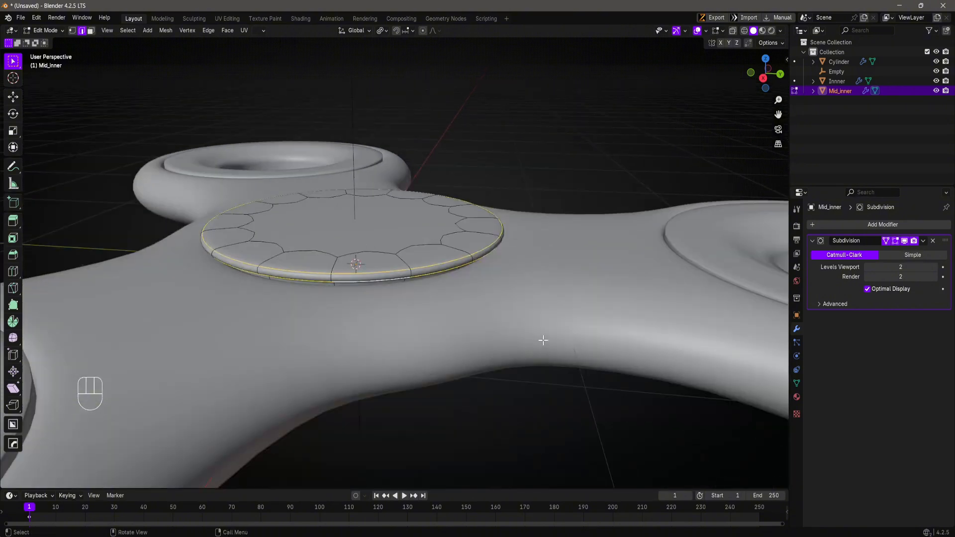
{"action": "key", "text": "n"}
{"action": "left_click_drag", "start_coordinate": [719, 173], "coordinate": [768, 173]}
{"action": "scroll", "coordinate": [297, 277], "scroll_direction": "up", "scroll_amount": 4}
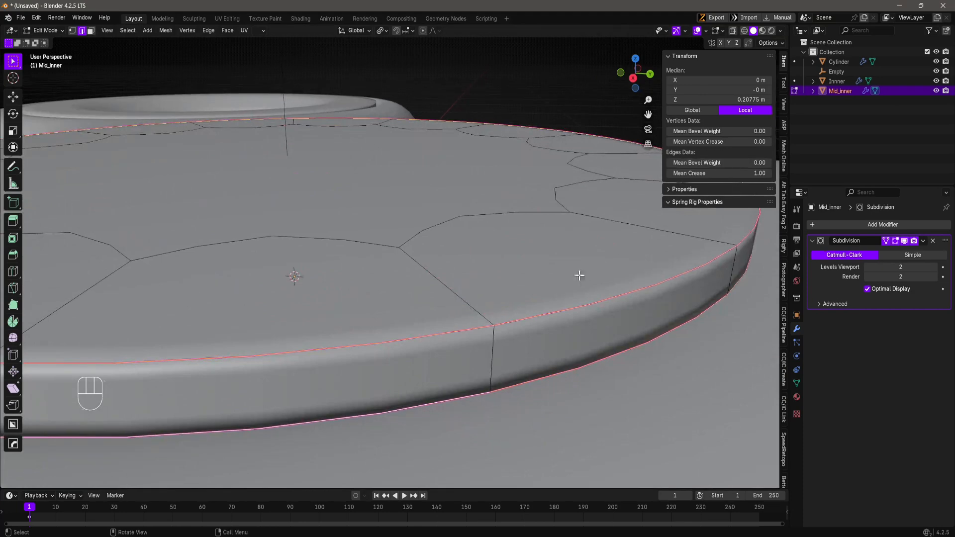
{"action": "scroll", "coordinate": [296, 277], "scroll_direction": "down", "scroll_amount": 6}
{"action": "middle_click_drag", "start_coordinate": [341, 358], "coordinate": [384, 366]}
{"action": "key", "text": "ctrl+r"}
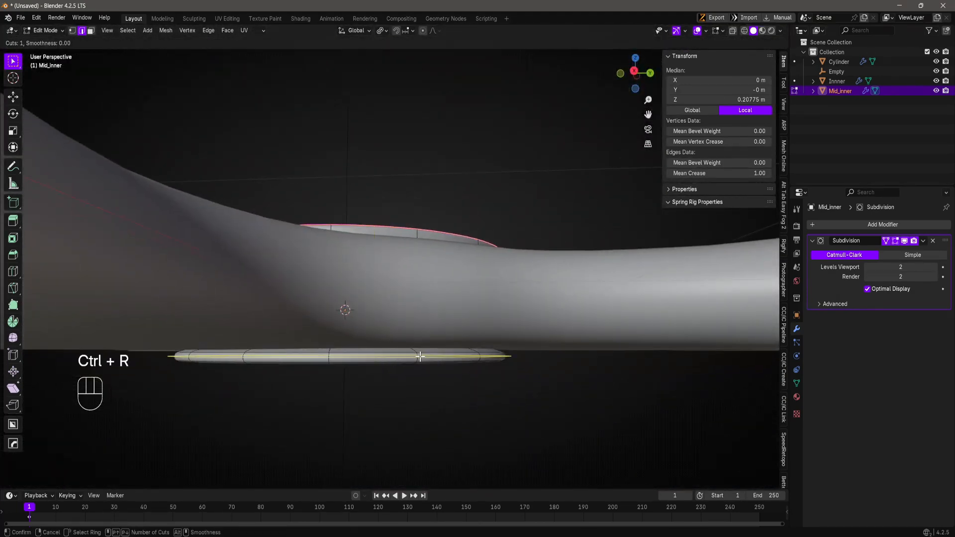
{"action": "left_click", "coordinate": [420, 356]}
{"action": "middle_click_drag", "start_coordinate": [420, 356], "coordinate": [420, 362]}
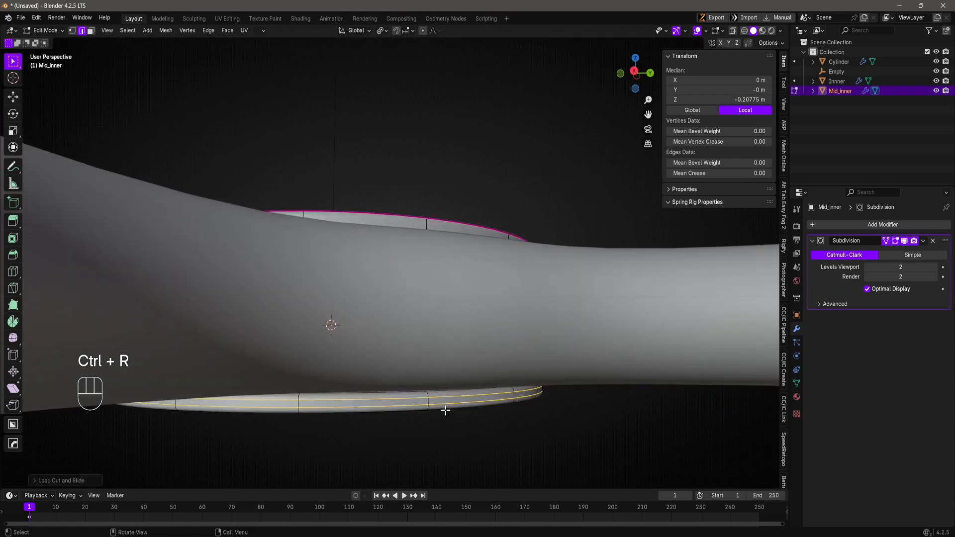
{"action": "middle_click_drag", "start_coordinate": [445, 410], "coordinate": [445, 395]}
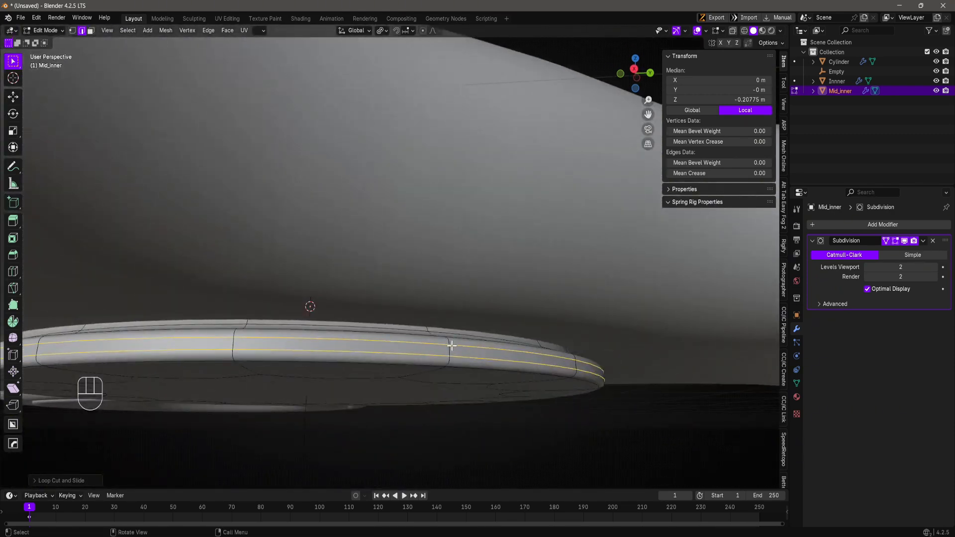
{"action": "key", "text": "ctrl+z"}
- Select both edge loops around Mid_inner's lower rim and set their mean crease to 1.00
{"action": "left_click", "coordinate": [390, 336], "text": "alt"}
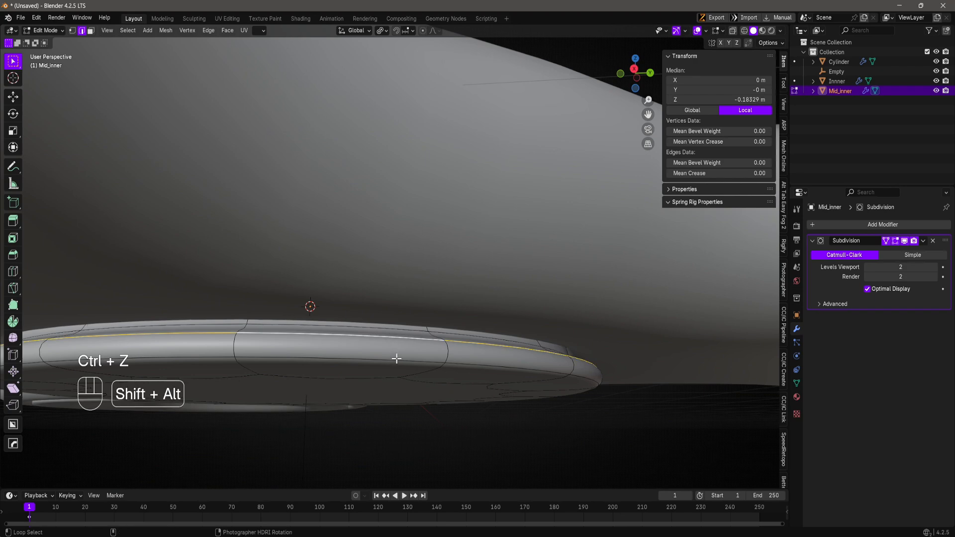
{"action": "left_click", "coordinate": [395, 358], "text": "alt+shift"}
{"action": "left_click_drag", "start_coordinate": [702, 171], "coordinate": [746, 171]}
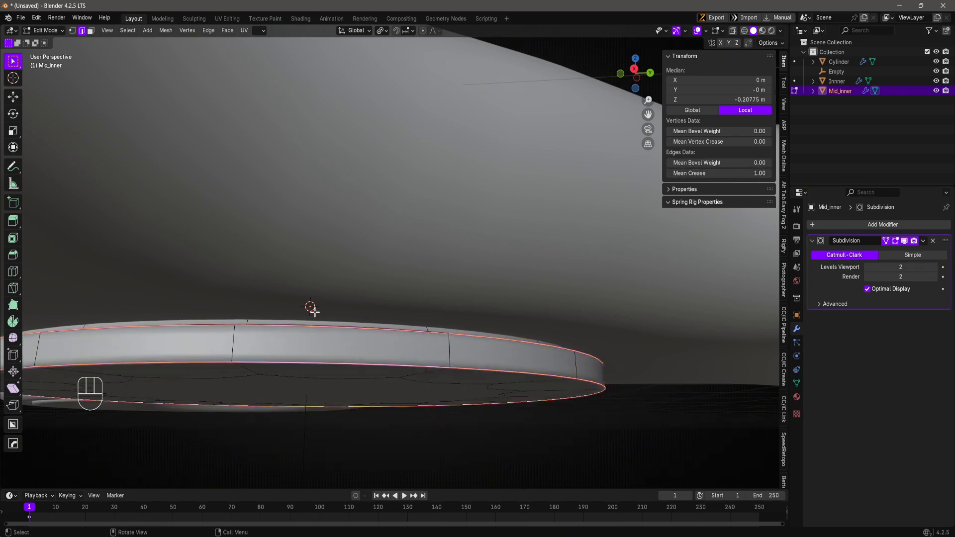
- Isolate Mid_inner, crease the two edge loops where the neck meets the rims to 1.00, and return to the full scene in Object Mode
{"action": "middle_click_drag", "start_coordinate": [313, 311], "coordinate": [307, 366]}
{"action": "key", "text": "slash"}
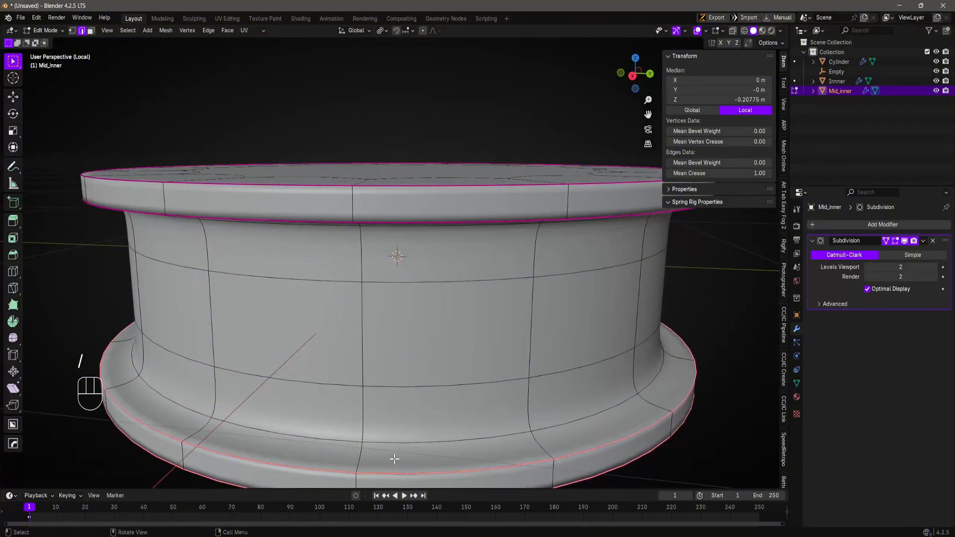
{"action": "left_click", "coordinate": [395, 459], "text": "alt"}
{"action": "middle_click_drag", "start_coordinate": [395, 459], "coordinate": [393, 172]}
{"action": "left_click", "coordinate": [388, 147], "text": "alt+shift"}
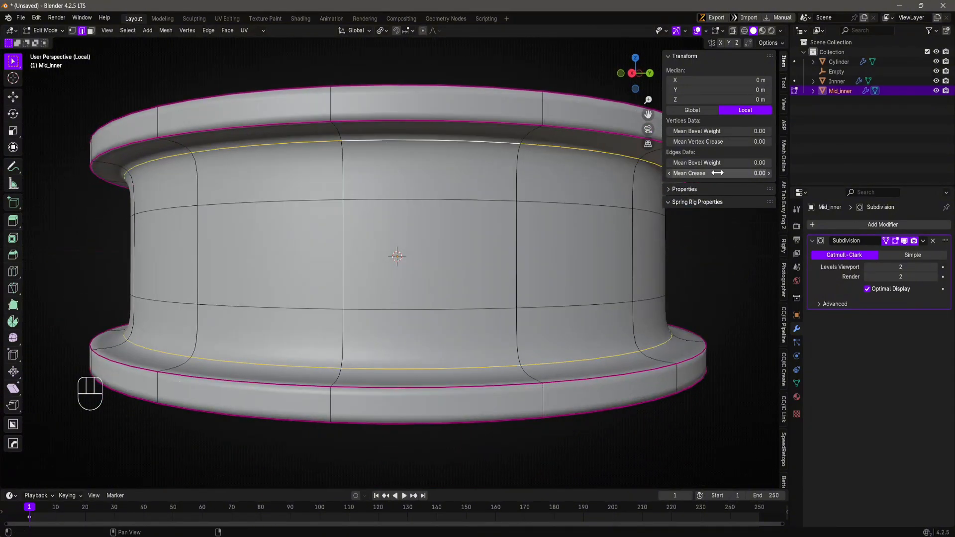
{"action": "left_click_drag", "start_coordinate": [706, 173], "coordinate": [751, 173]}
{"action": "key", "text": "slash"}
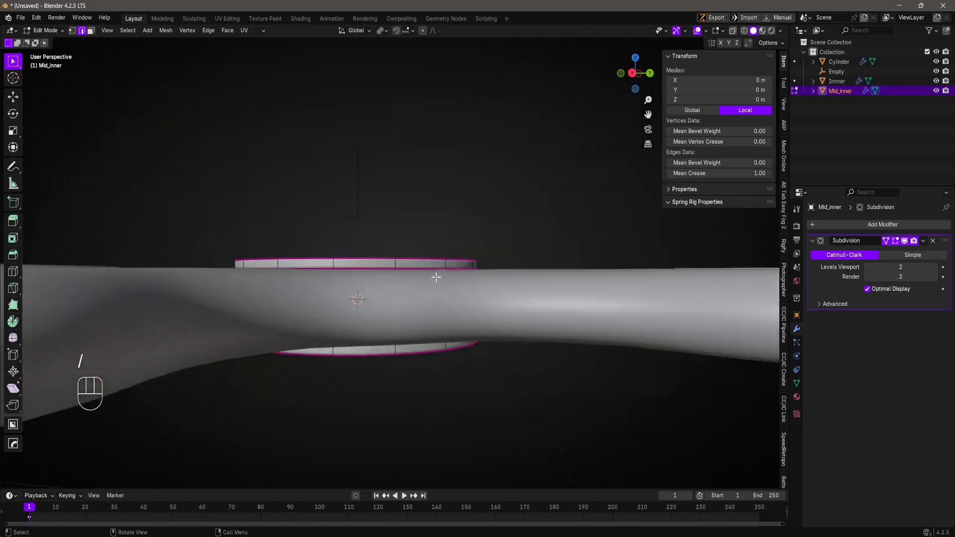
{"action": "key", "text": "Tab"}
{"action": "middle_click_drag", "start_coordinate": [392, 305], "coordinate": [488, 306]}
{"action": "scroll", "coordinate": [481, 373], "scroll_direction": "up", "scroll_amount": 3}
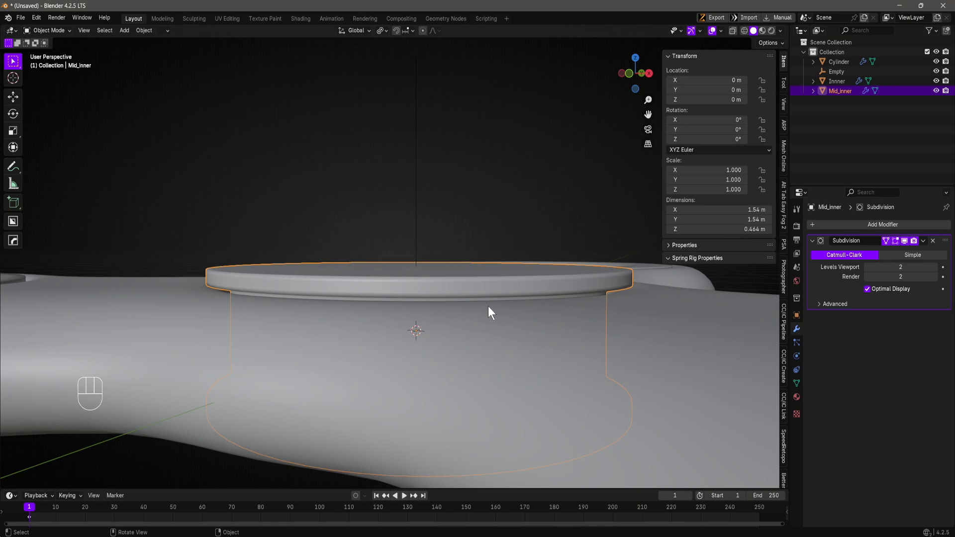
- Enter Edit Mode in face selection and select the flat top and bottom cap faces of Mid_inner
{"action": "left_click", "coordinate": [40, 30]}
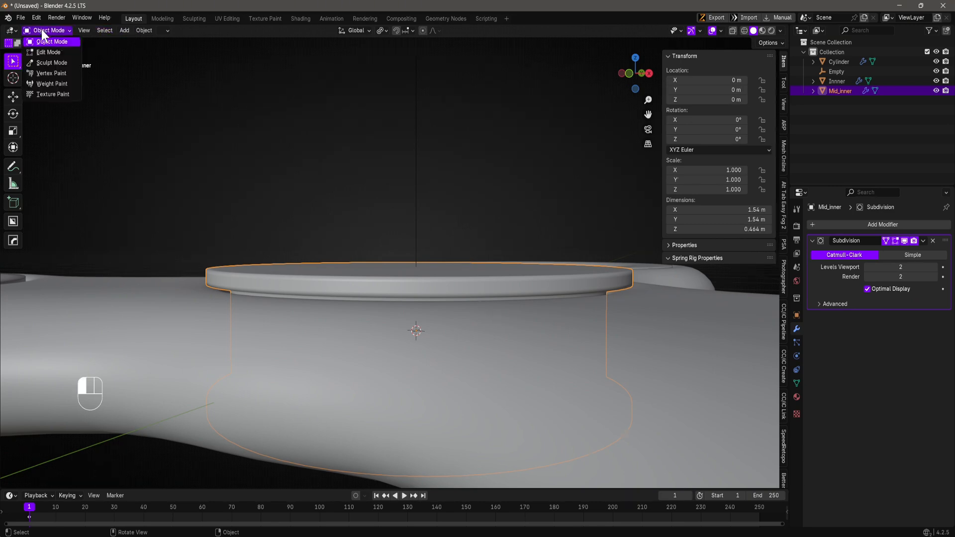
{"action": "left_click", "coordinate": [37, 49]}
{"action": "left_click", "coordinate": [91, 31]}
{"action": "middle_click_drag", "start_coordinate": [405, 224], "coordinate": [527, 214]}
{"action": "left_click", "coordinate": [419, 328]}
{"action": "key", "text": "s"}
{"action": "key", "text": "z"}
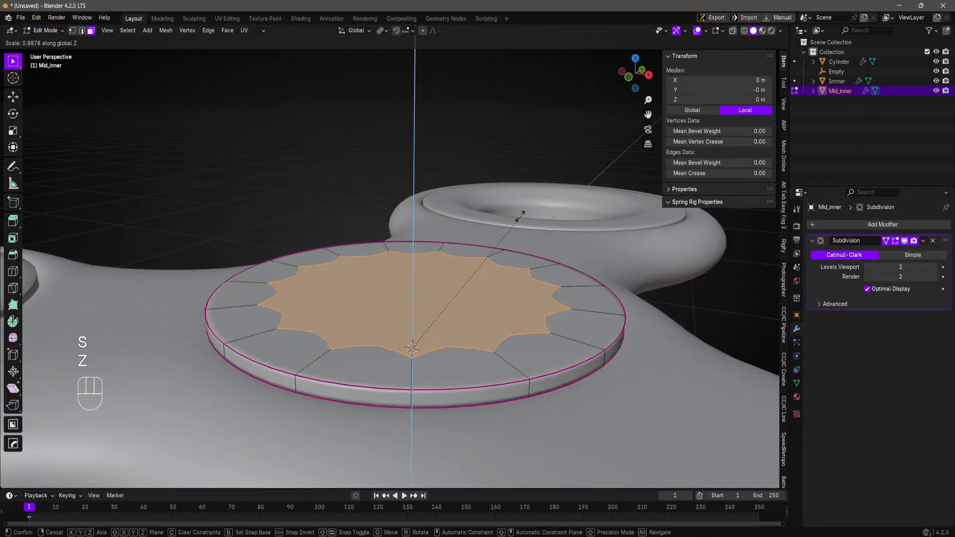
{"action": "left_click", "coordinate": [457, 254]}
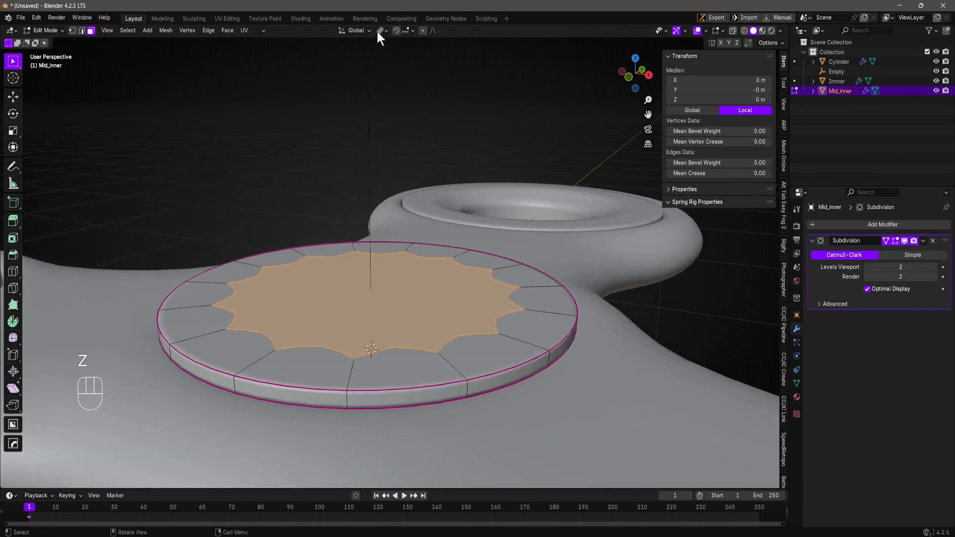
- Set the transform pivot to Median Point, try scaling the selected cap faces along Z, and leave Edit Mode
{"action": "left_click", "coordinate": [380, 31]}
{"action": "left_click", "coordinate": [399, 84]}
{"action": "middle_click_drag", "start_coordinate": [390, 174], "coordinate": [379, 169]}
{"action": "key", "text": "s"}
{"action": "key", "text": "z"}
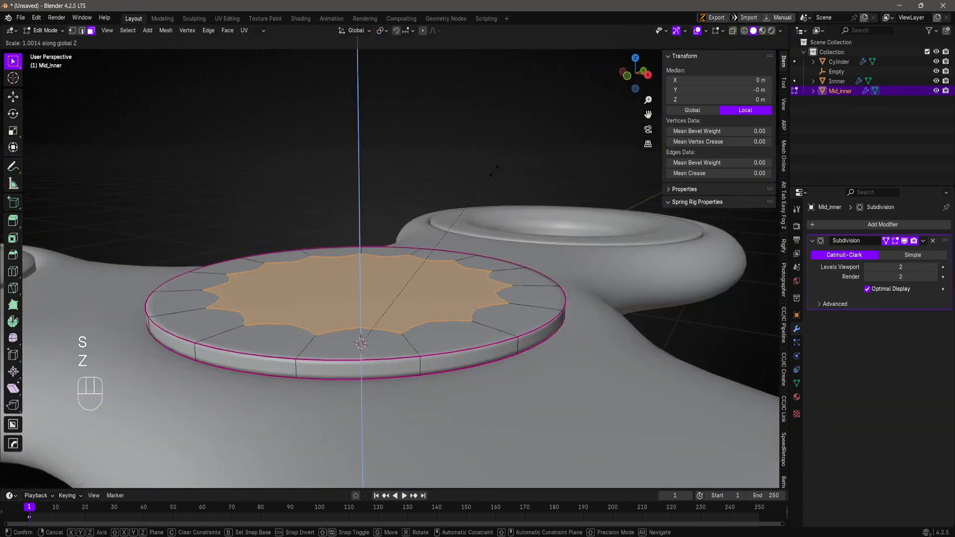
{"action": "left_click", "coordinate": [465, 181]}
{"action": "key", "text": "Tab"}
- Examine the whole spinner from above and from lower angles, checking the centre cap and lobes
{"action": "middle_click_drag", "start_coordinate": [443, 154], "coordinate": [556, 315]}
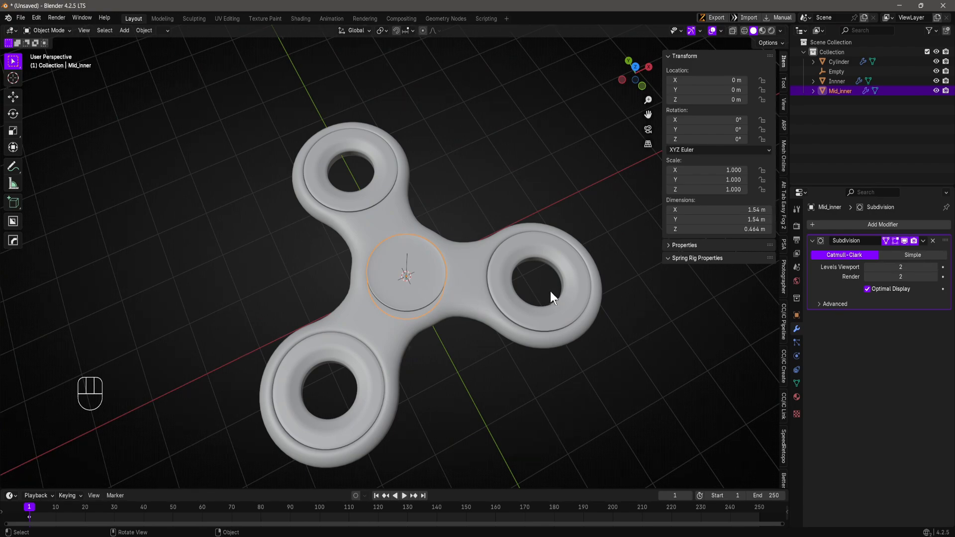
{"action": "middle_click_drag", "start_coordinate": [550, 291], "coordinate": [428, 286]}
{"action": "scroll", "coordinate": [440, 276], "scroll_direction": "up", "scroll_amount": 5}
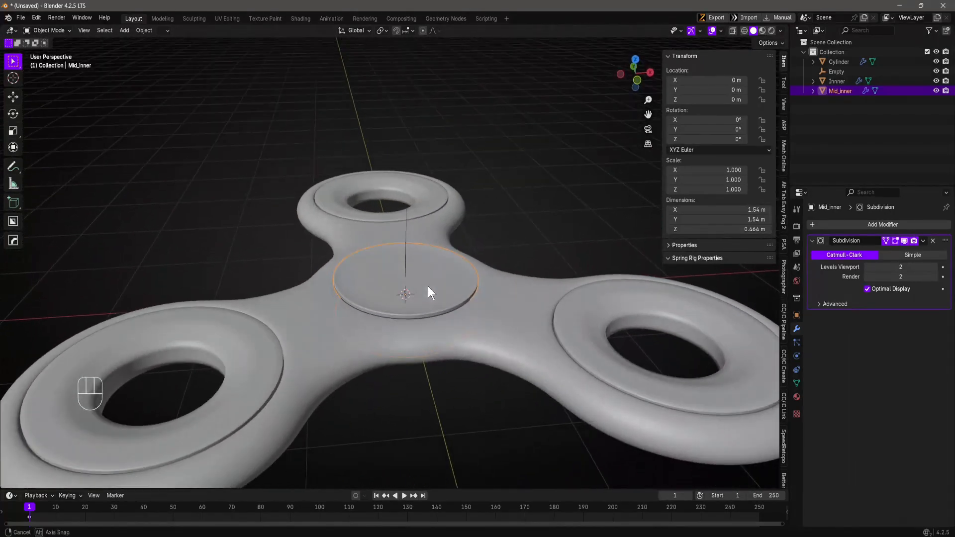
{"action": "scroll", "coordinate": [428, 287], "scroll_direction": "down", "scroll_amount": 4}
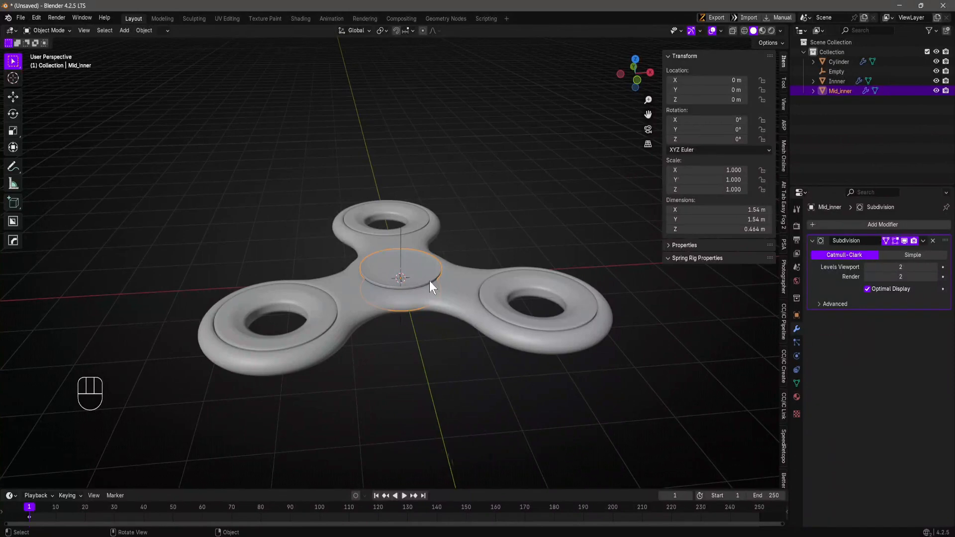
{"action": "middle_click_drag", "start_coordinate": [448, 357], "coordinate": [414, 354], "text": "shift"}
{"action": "scroll", "coordinate": [398, 308], "scroll_direction": "down", "scroll_amount": 2}
{"action": "scroll", "coordinate": [390, 291], "scroll_direction": "up", "scroll_amount": 3}
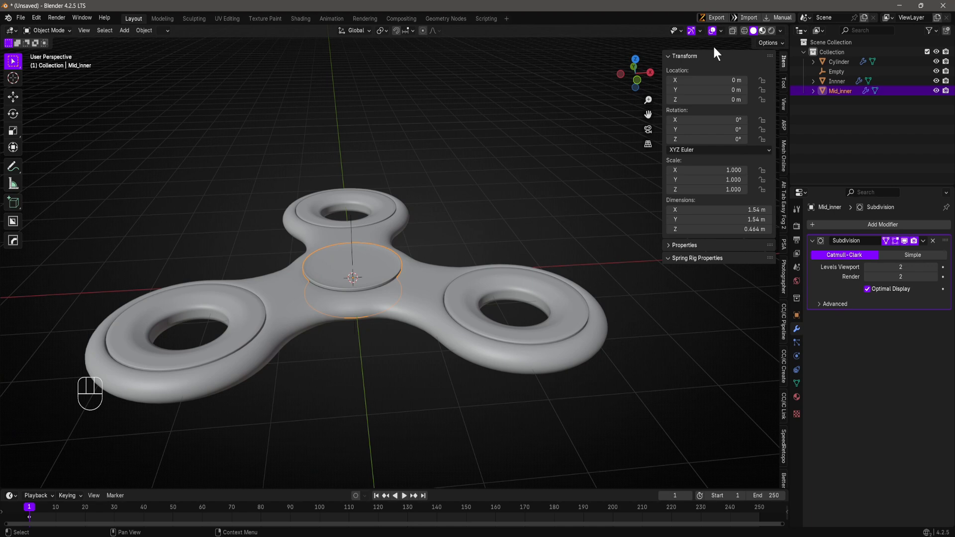
- Switch the viewport to Material Preview shading and rename the Cylinder object as Body
{"action": "left_click", "coordinate": [762, 31]}
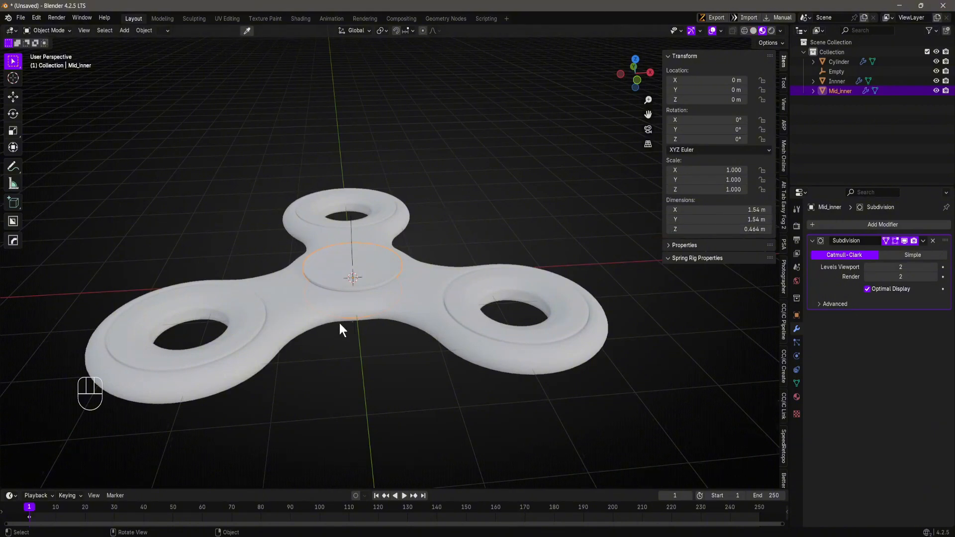
{"action": "middle_click_drag", "start_coordinate": [338, 321], "coordinate": [511, 299]}
{"action": "left_click", "coordinate": [428, 301]}
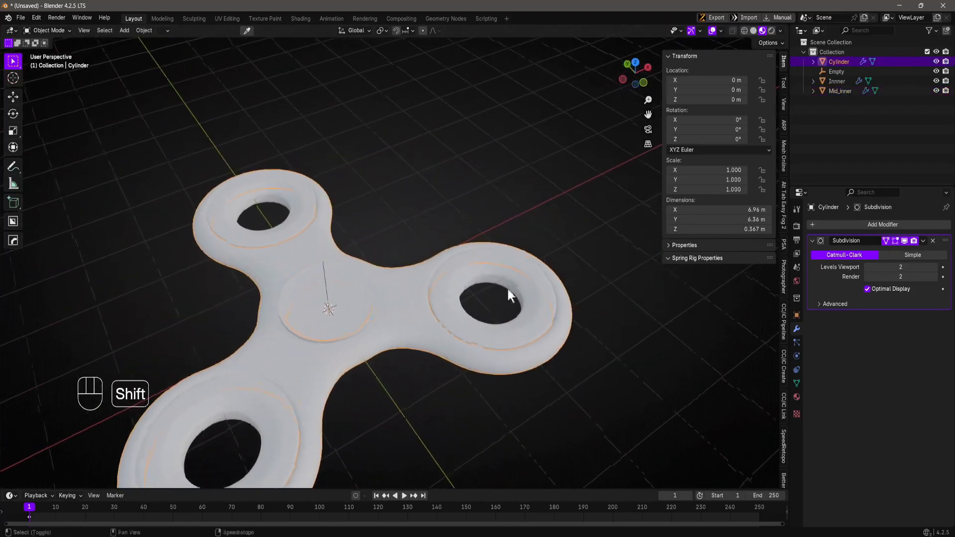
{"action": "double_click", "coordinate": [836, 61]}
{"action": "type", "text": "Body"}
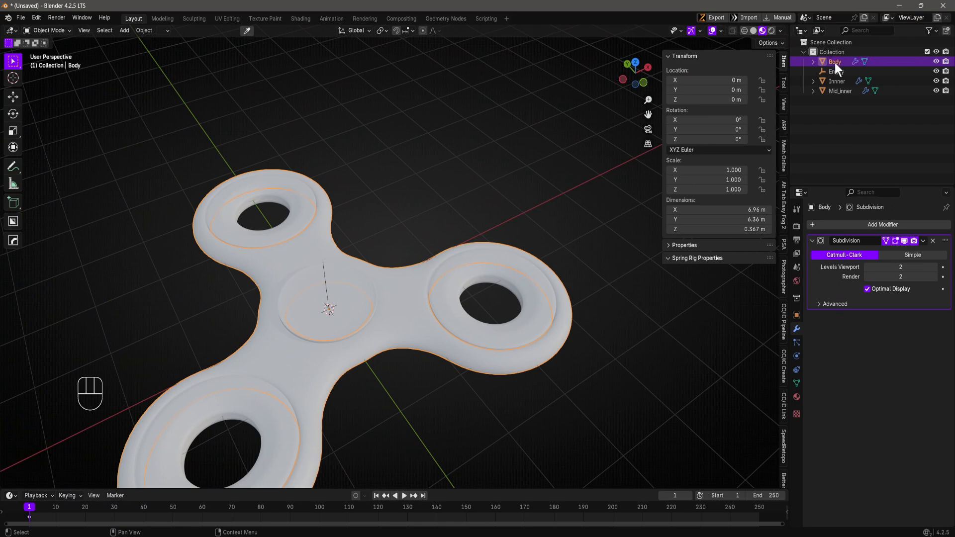
{"action": "key", "text": "Return"}
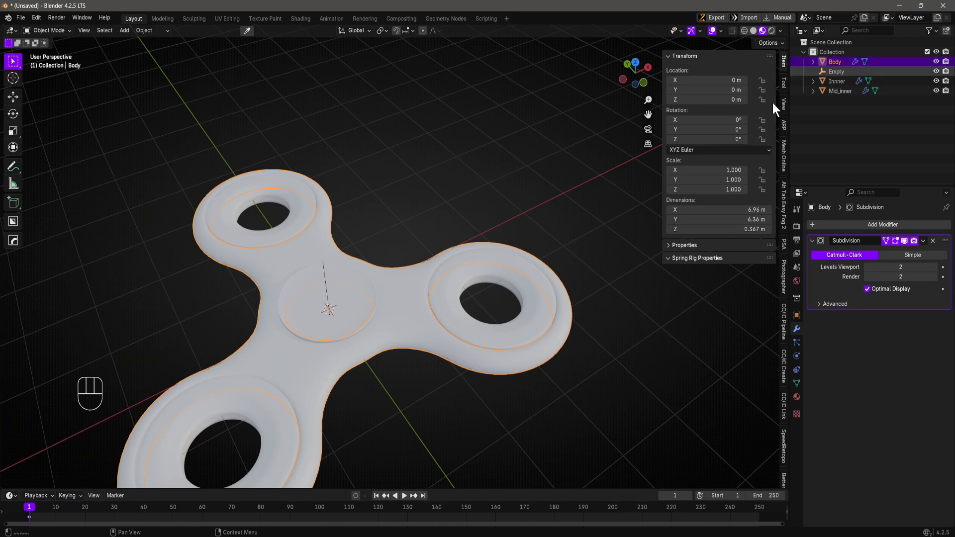
- Assign the existing material named Material to the Body object and rename that material Body
{"action": "left_click", "coordinate": [797, 397]}
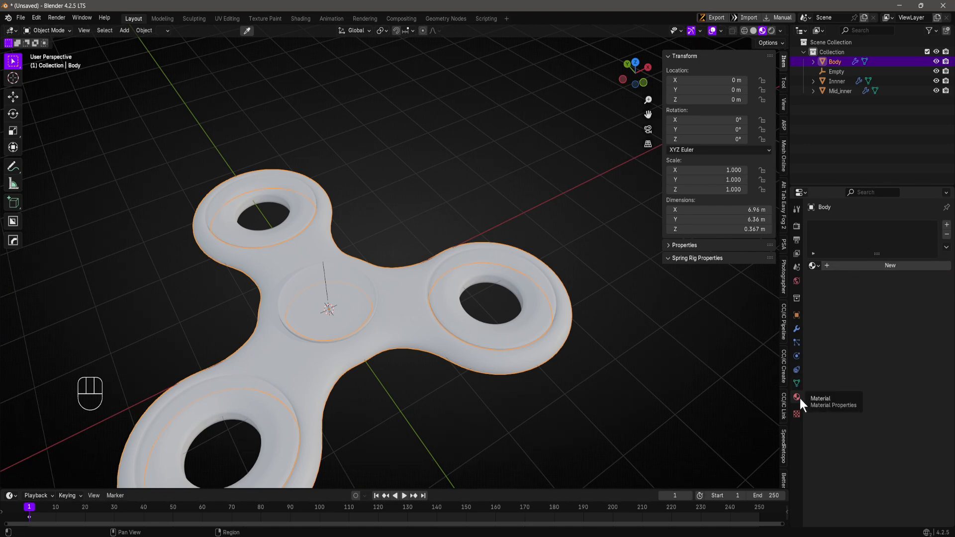
{"action": "left_click", "coordinate": [857, 263]}
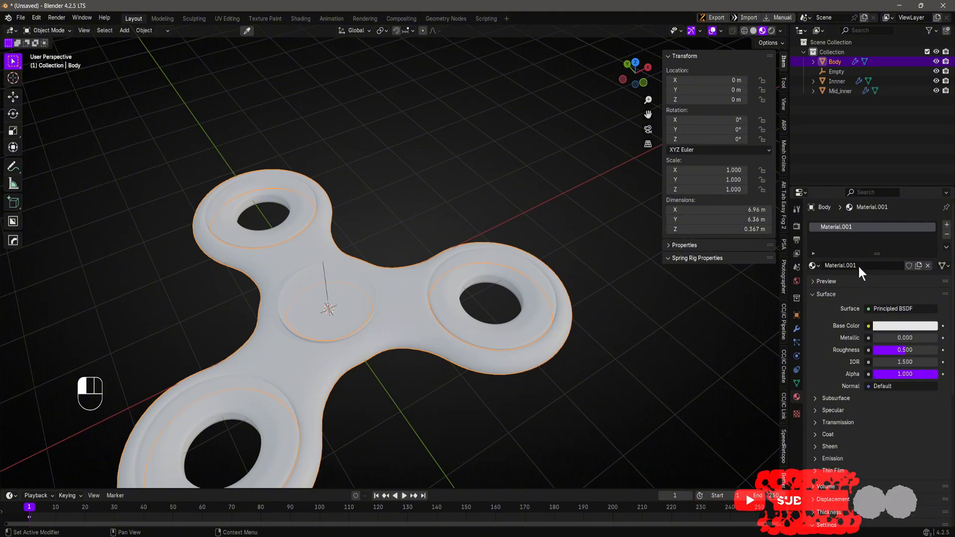
{"action": "left_click", "coordinate": [816, 265]}
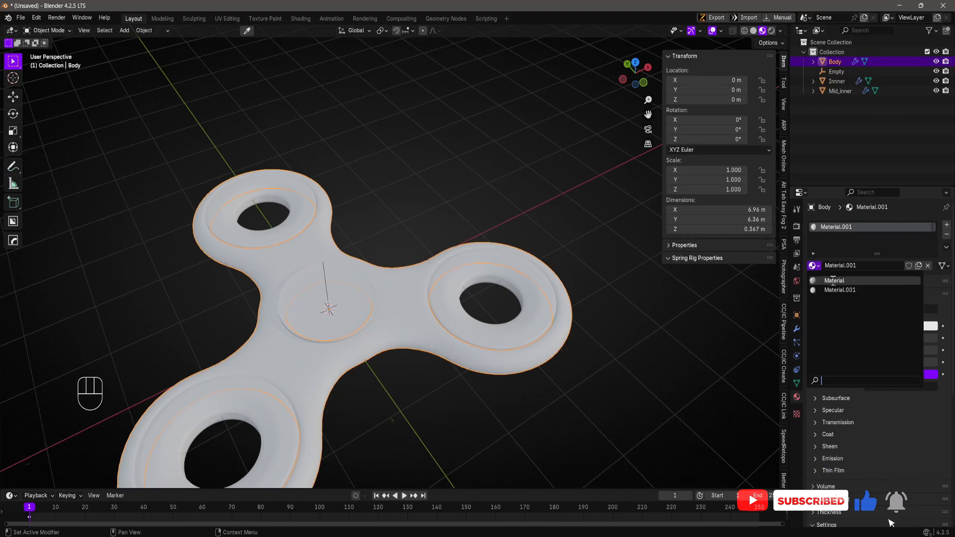
{"action": "left_click", "coordinate": [836, 280]}
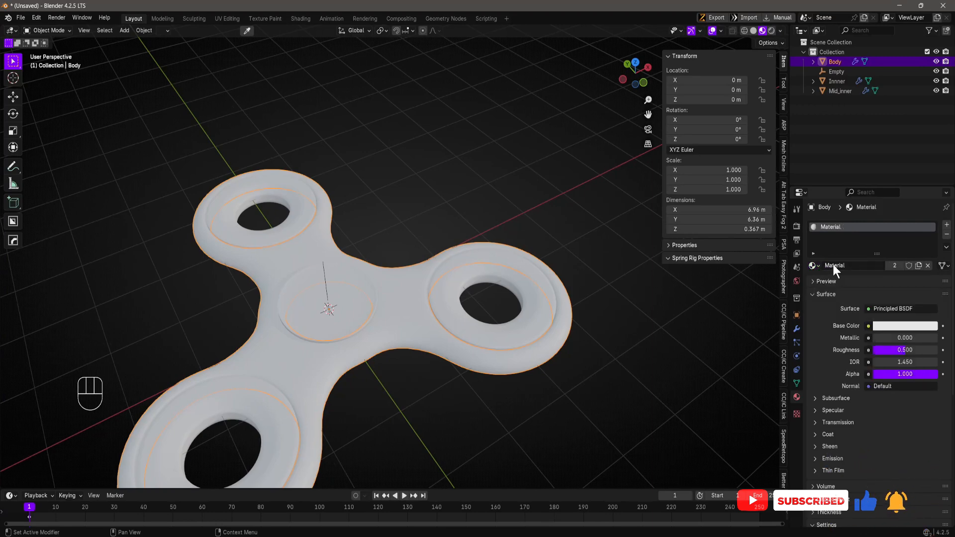
{"action": "double_click", "coordinate": [841, 265]}
{"action": "type", "text": "Body"}
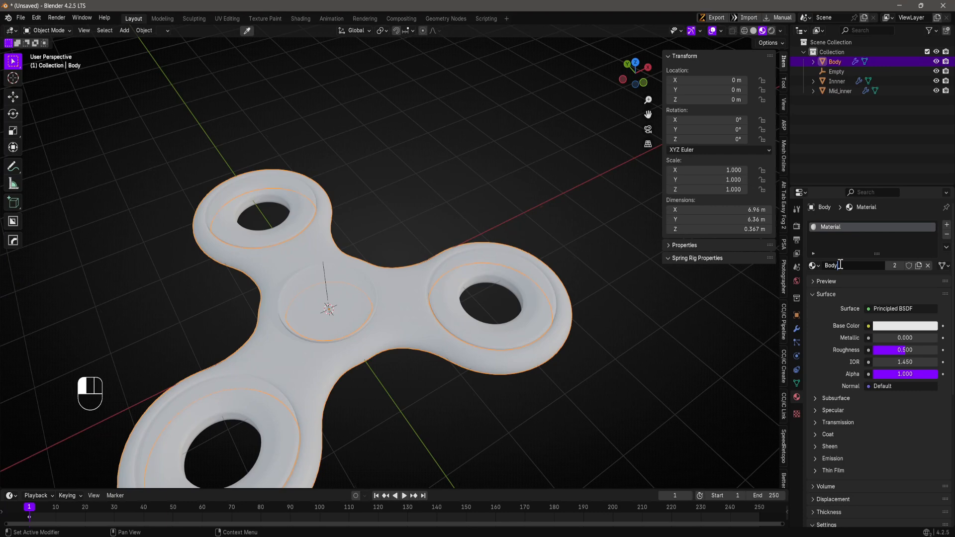
{"action": "key", "text": "Return"}
- Set the Body material's base color to bright yellow with hue 0.144, saturation 0.987 and value 1.000
{"action": "left_click", "coordinate": [891, 326]}
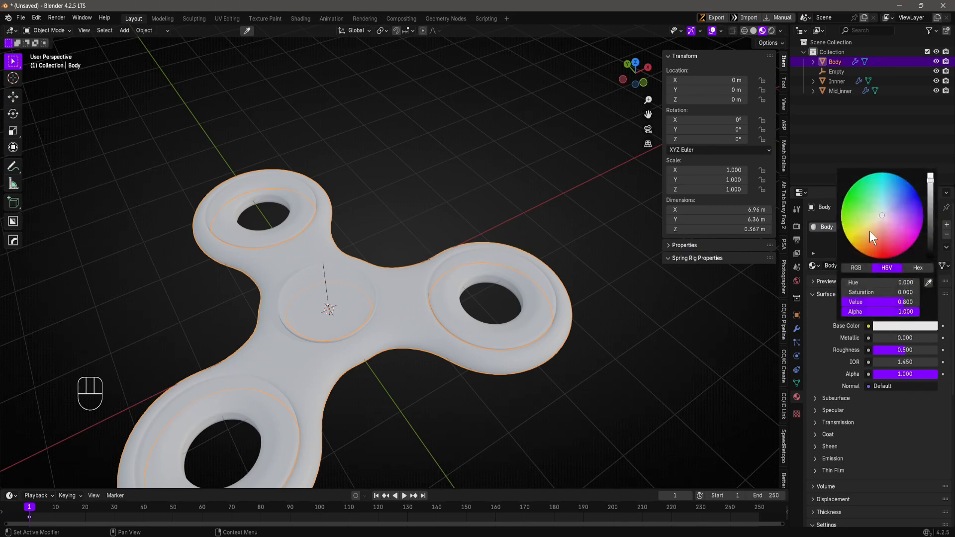
{"action": "left_click_drag", "start_coordinate": [869, 230], "coordinate": [866, 233]}
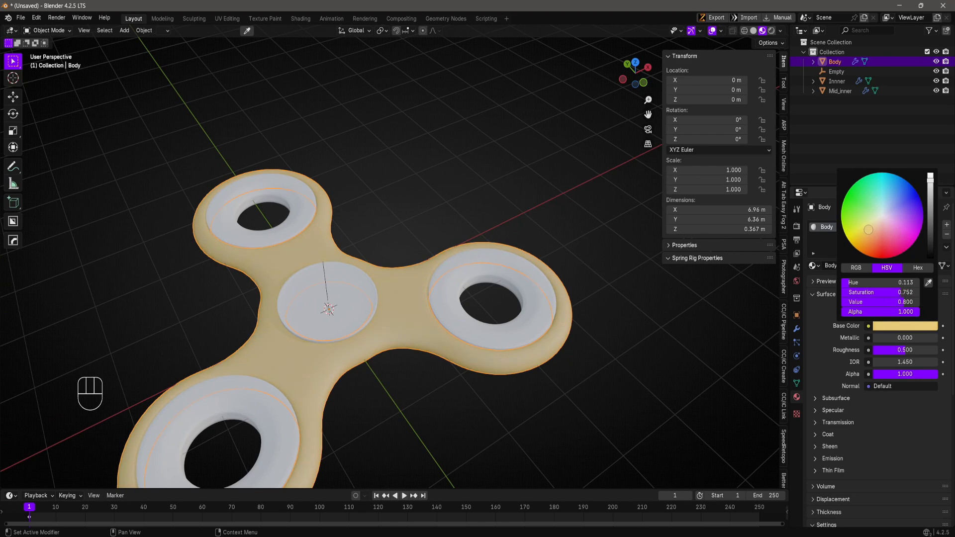
{"action": "left_click_drag", "start_coordinate": [931, 186], "coordinate": [931, 174]}
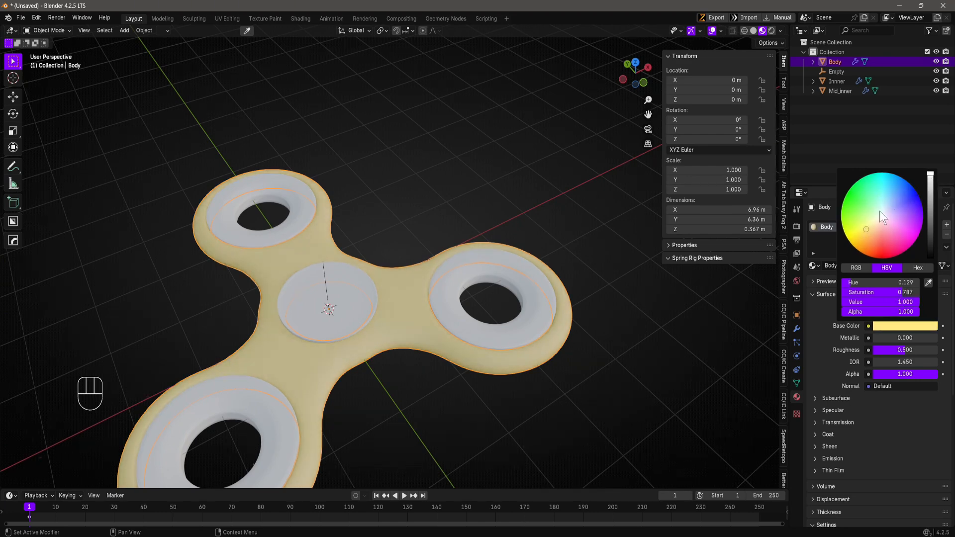
{"action": "left_click_drag", "start_coordinate": [856, 233], "coordinate": [852, 237]}
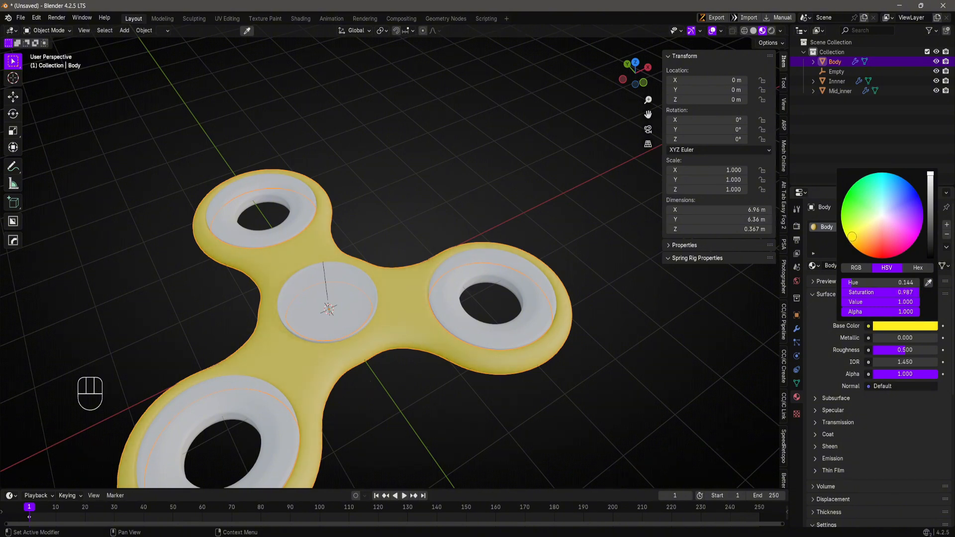
- Assign the yellow Body material to the Mid_inner centre cap and rename the shared material Yellow
{"action": "scroll", "coordinate": [443, 271], "scroll_direction": "down", "scroll_amount": 3}
{"action": "middle_click_drag", "start_coordinate": [443, 270], "coordinate": [409, 291]}
{"action": "left_click", "coordinate": [365, 295]}
{"action": "left_click", "coordinate": [814, 265]}
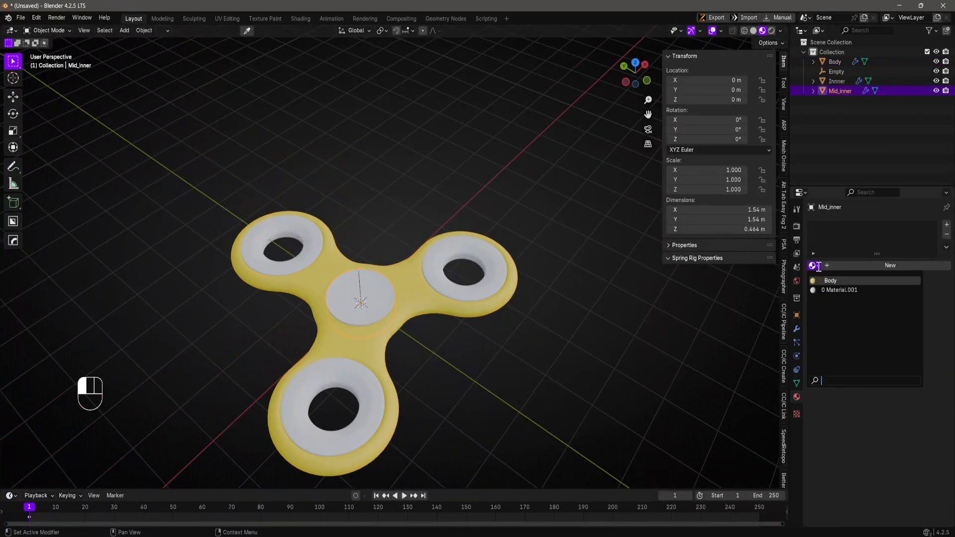
{"action": "left_click", "coordinate": [828, 281]}
{"action": "middle_click_drag", "start_coordinate": [423, 336], "coordinate": [522, 318]}
{"action": "left_click", "coordinate": [846, 266]}
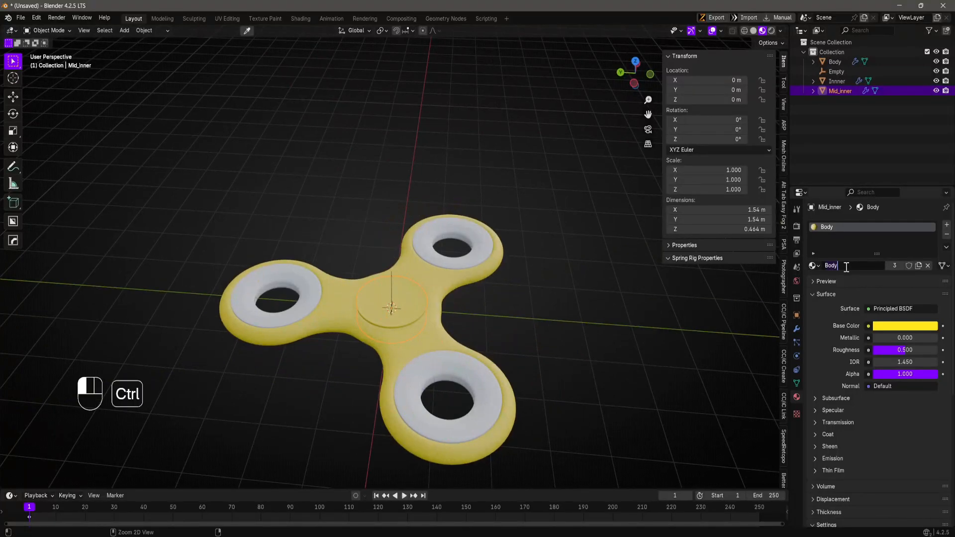
{"action": "type", "text": "Yello"}
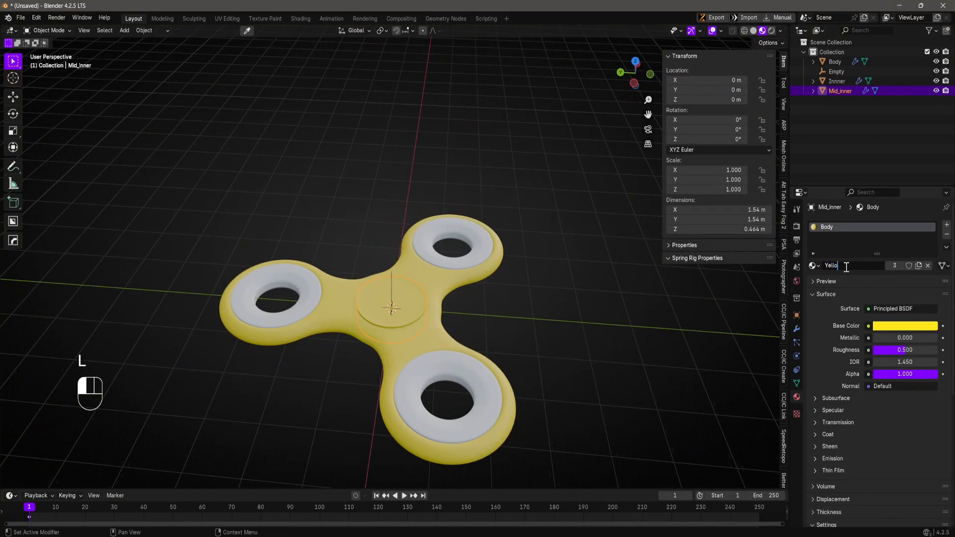
{"action": "type", "text": "w"}
{"action": "key", "text": "Return"}
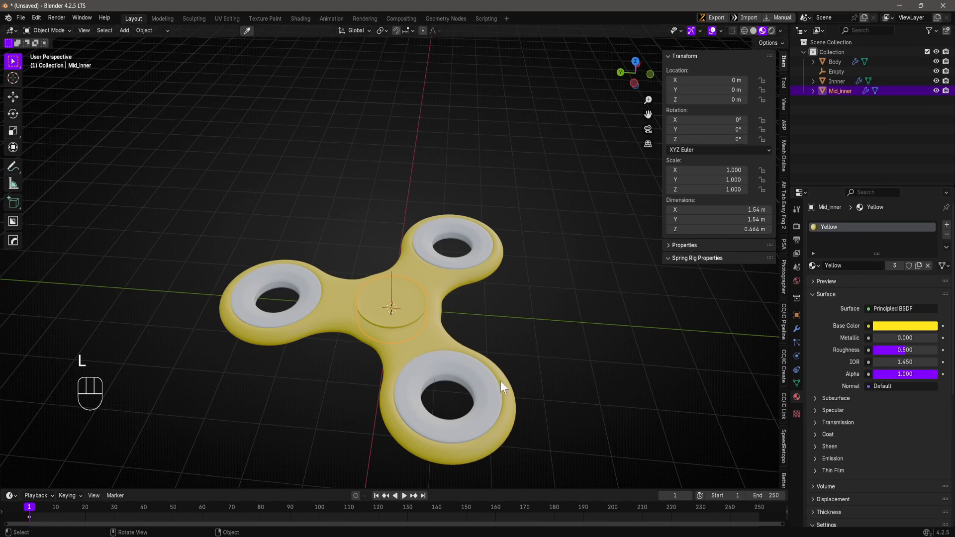
- Assign Material.001 to the Innner rings and rename the material Metal
{"action": "left_click", "coordinate": [478, 383]}
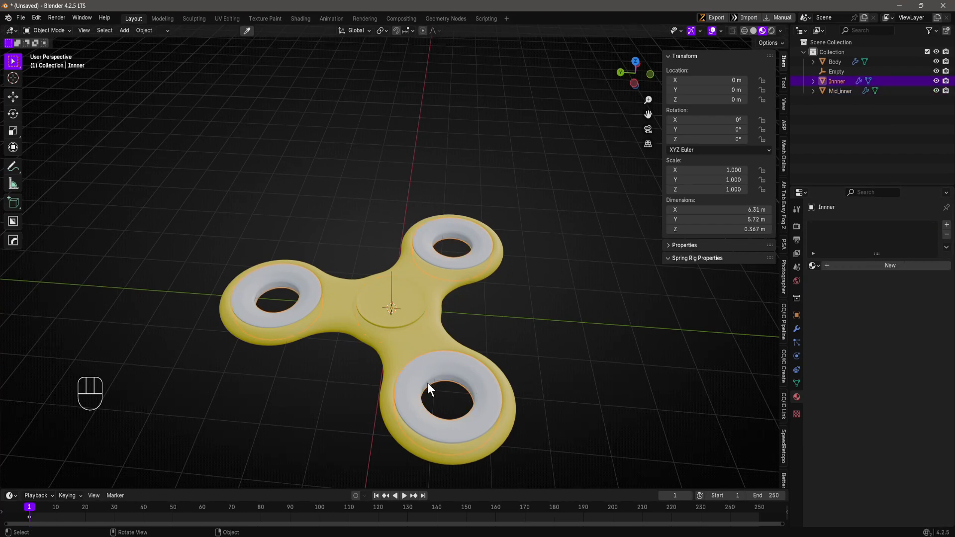
{"action": "left_click", "coordinate": [815, 265]}
{"action": "left_click", "coordinate": [828, 280]}
{"action": "double_click", "coordinate": [849, 265]}
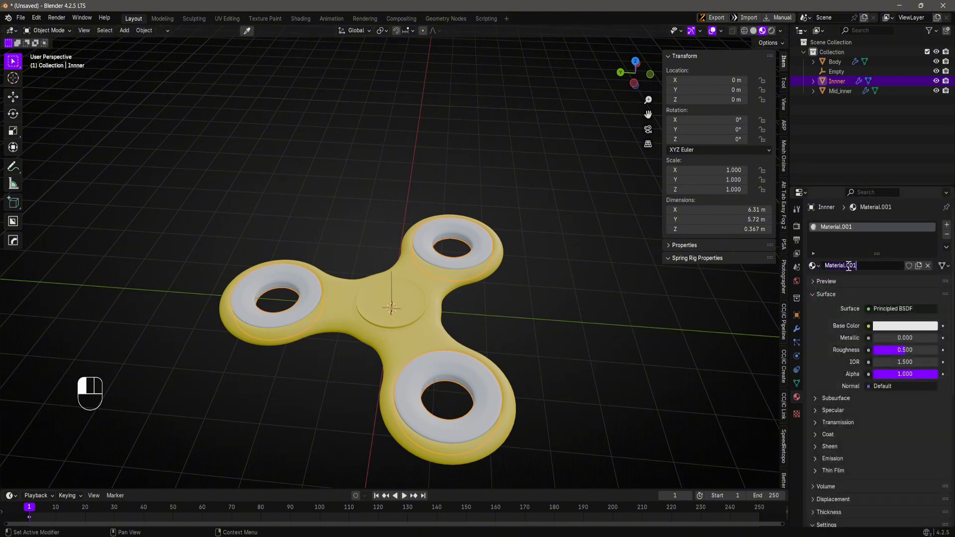
{"action": "type", "text": "Metal"}
{"action": "key", "text": "Return"}
- Darken the Metal material's base color to grey with value 0.200 and set Metallic to 1.000
{"action": "left_click", "coordinate": [902, 328]}
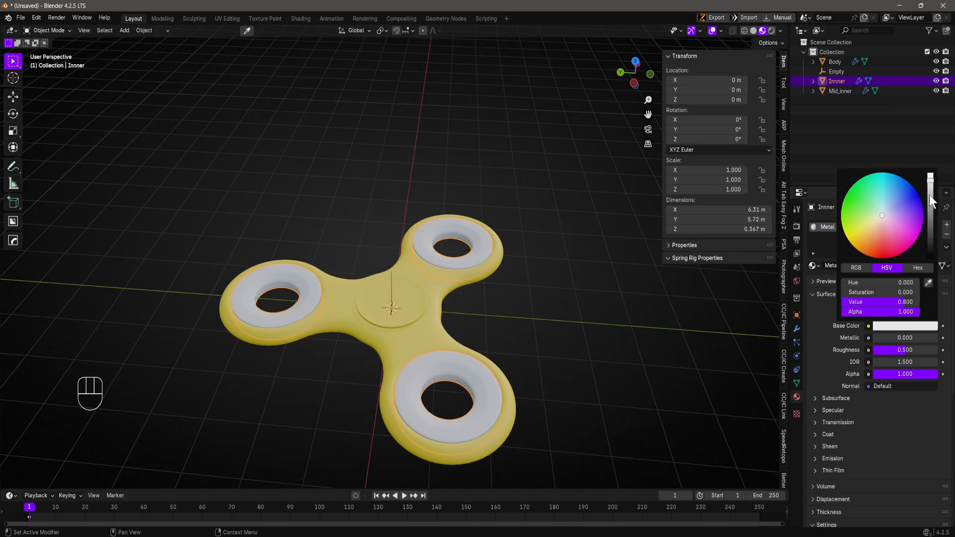
{"action": "left_click_drag", "start_coordinate": [932, 201], "coordinate": [930, 212]}
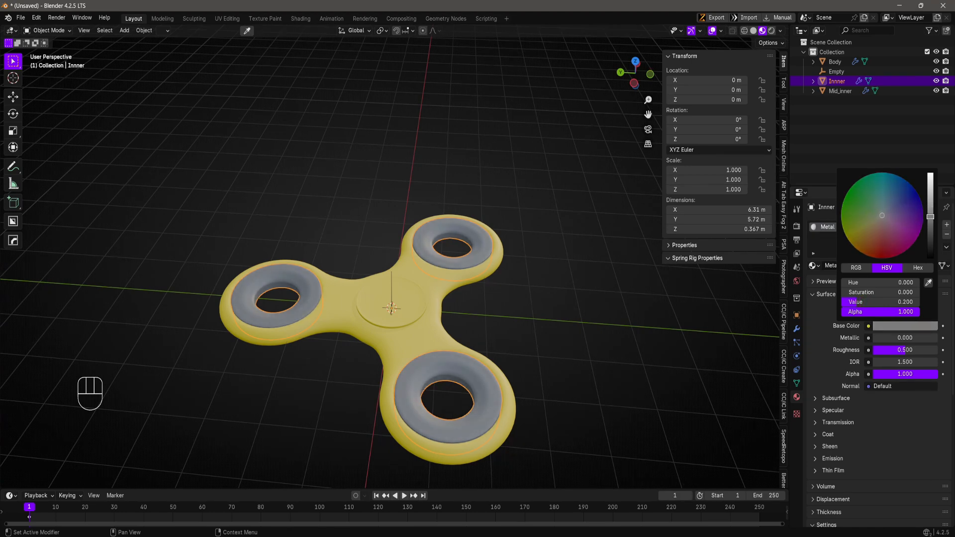
{"action": "scroll", "coordinate": [834, 446], "scroll_direction": "down", "scroll_amount": 3}
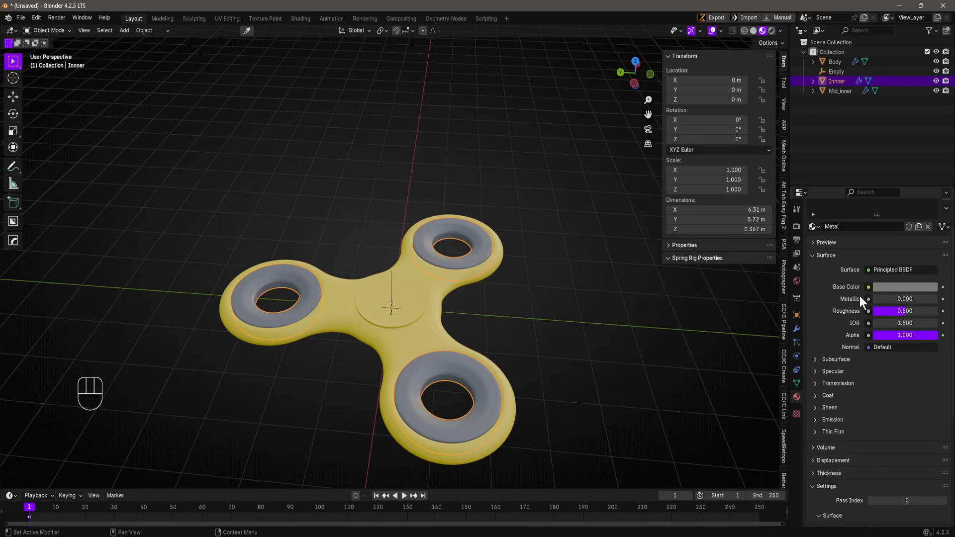
{"action": "scroll", "coordinate": [879, 300], "scroll_direction": "up", "scroll_amount": 1}
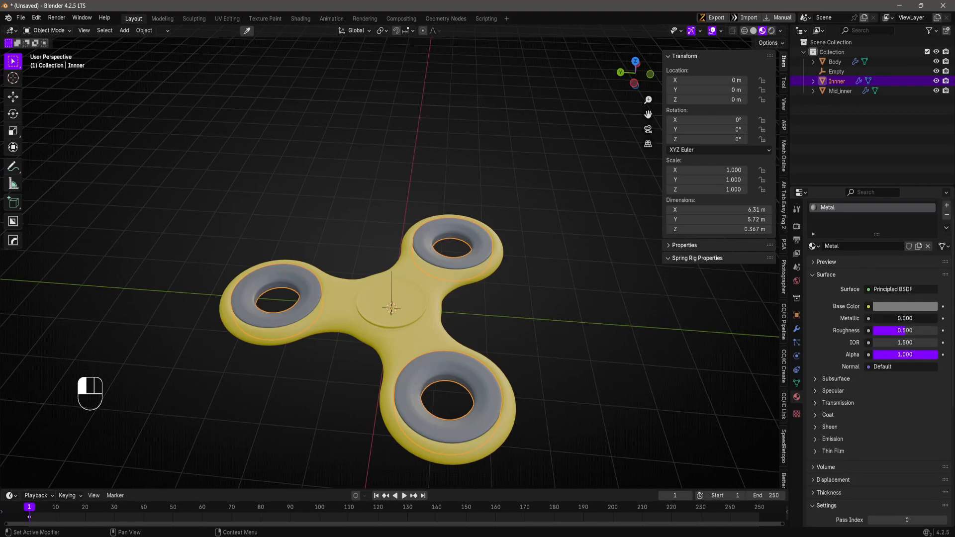
{"action": "left_click_drag", "start_coordinate": [883, 319], "coordinate": [937, 319]}
- Set the Metal material's roughness to 0.431, keeping Metallic at 1.000
{"action": "scroll", "coordinate": [451, 327], "scroll_direction": "up", "scroll_amount": 5}
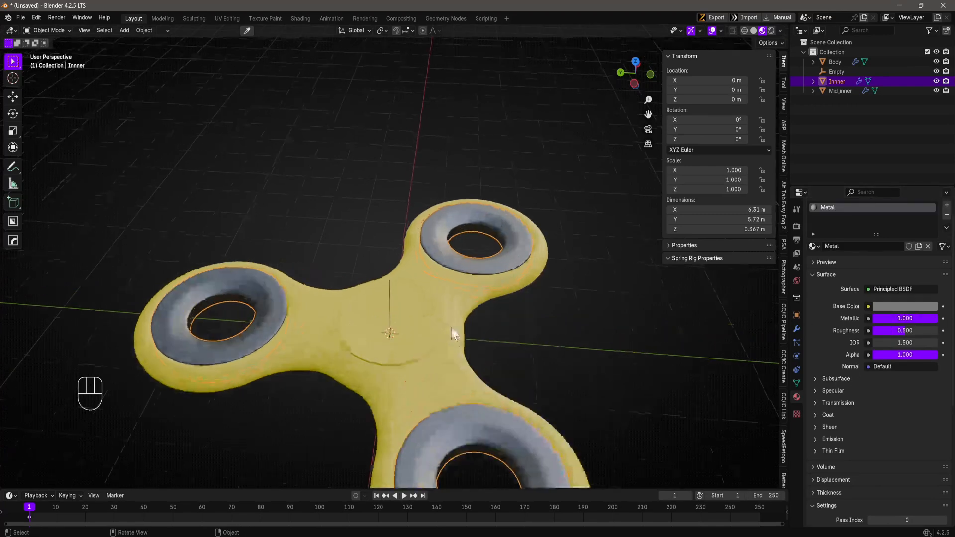
{"action": "middle_click_drag", "start_coordinate": [440, 338], "coordinate": [389, 338], "text": "shift"}
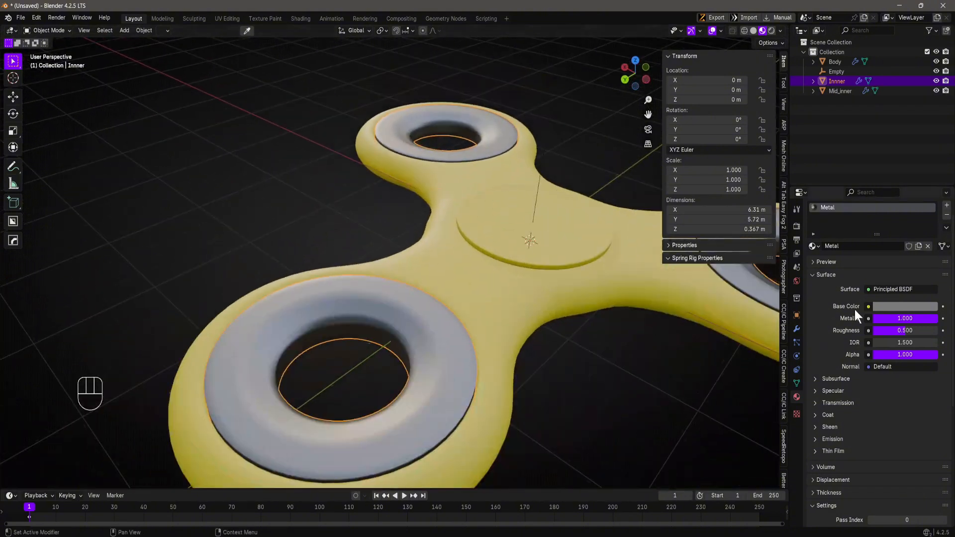
{"action": "left_click_drag", "start_coordinate": [890, 318], "coordinate": [940, 319]}
{"action": "middle_click_drag", "start_coordinate": [467, 360], "coordinate": [699, 353], "text": "shift"}
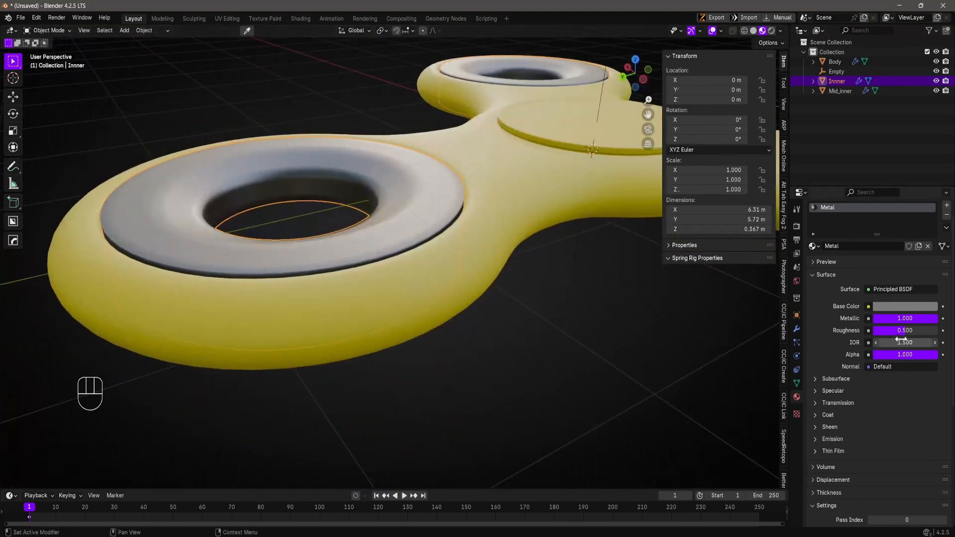
{"action": "left_click_drag", "start_coordinate": [903, 330], "coordinate": [902, 330]}
{"action": "middle_click_drag", "start_coordinate": [309, 341], "coordinate": [384, 328]}
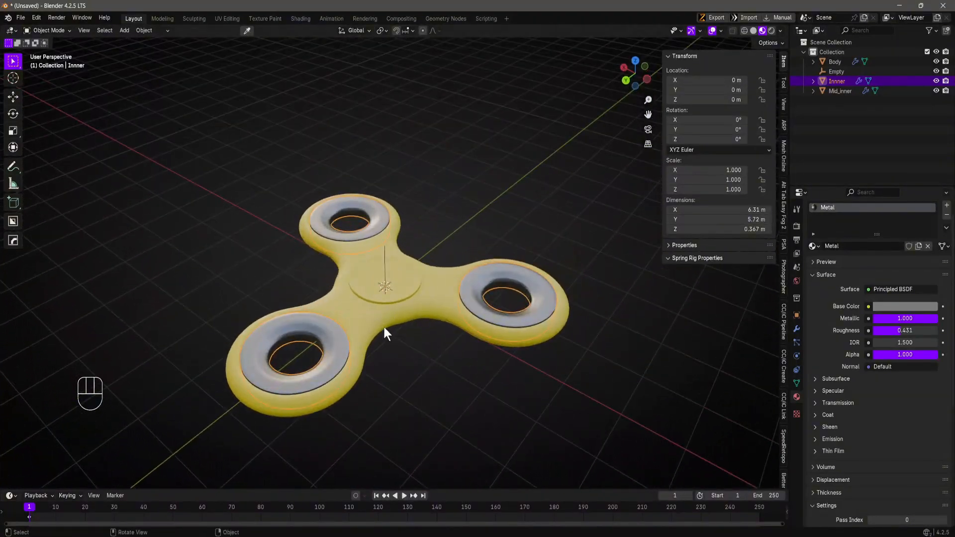
- Try moving Body, Mid_inner and Innner one at a time to test each as a separate part, cancelling every move
{"action": "left_click", "coordinate": [383, 318], "text": "shift"}
{"action": "left_click", "coordinate": [383, 317]}
{"action": "key", "text": "g"}
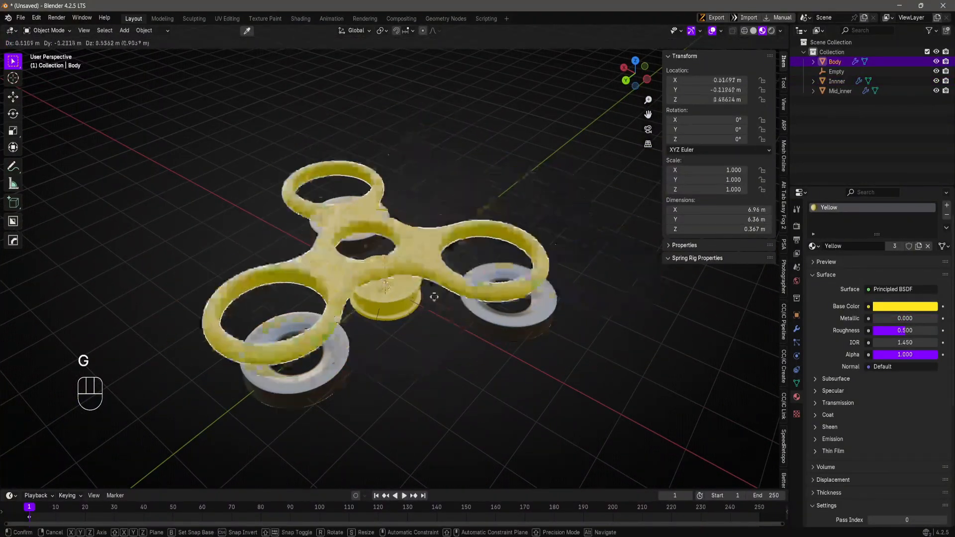
{"action": "right_click", "coordinate": [398, 315]}
{"action": "left_click", "coordinate": [404, 285]}
{"action": "key", "text": "g"}
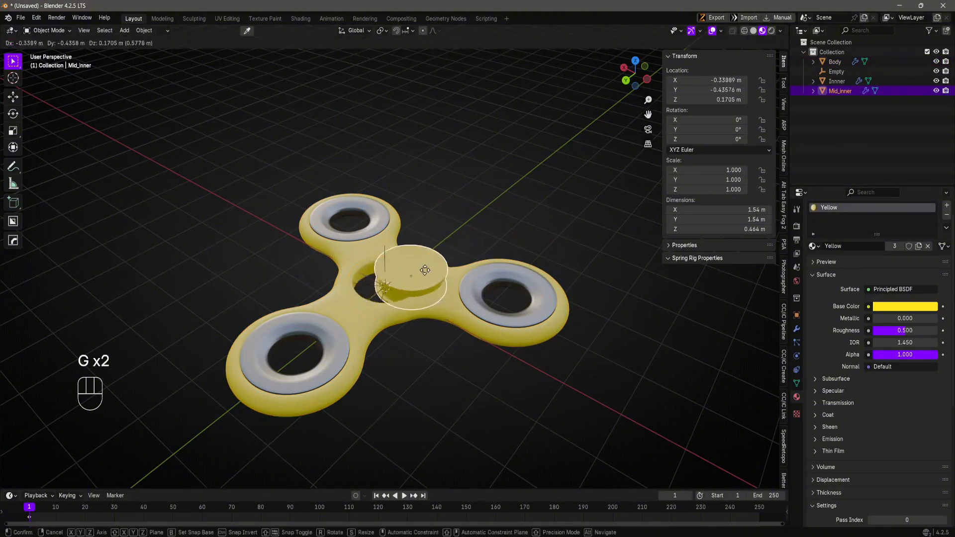
{"action": "right_click", "coordinate": [503, 277]}
{"action": "left_click", "coordinate": [503, 276]}
{"action": "key", "text": "g"}
{"action": "right_click", "coordinate": [494, 247]}
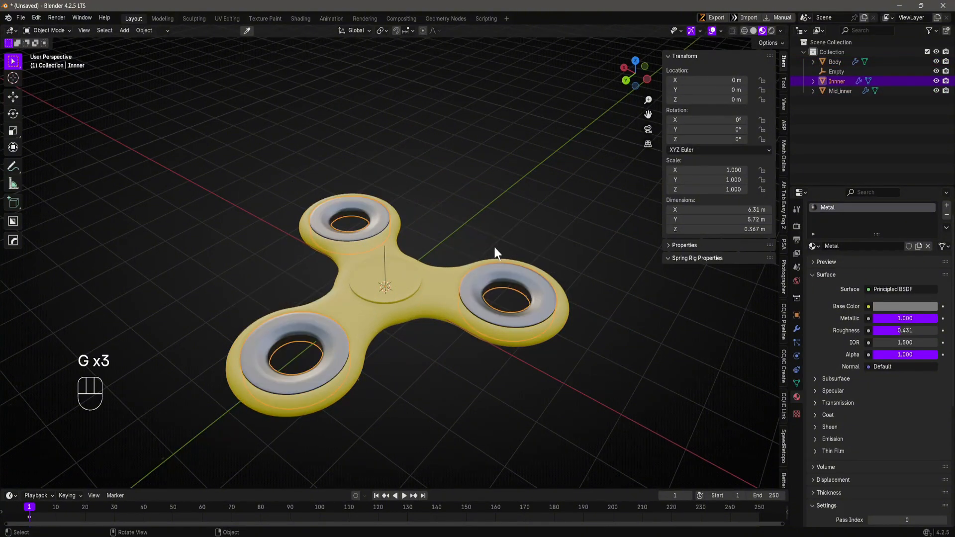
- Try moving the Body frame and the Innner rings in turn from higher viewing angles, cancelling each move
{"action": "middle_click_drag", "start_coordinate": [493, 246], "coordinate": [410, 316]}
{"action": "left_click", "coordinate": [410, 315]}
{"action": "key", "text": "g"}
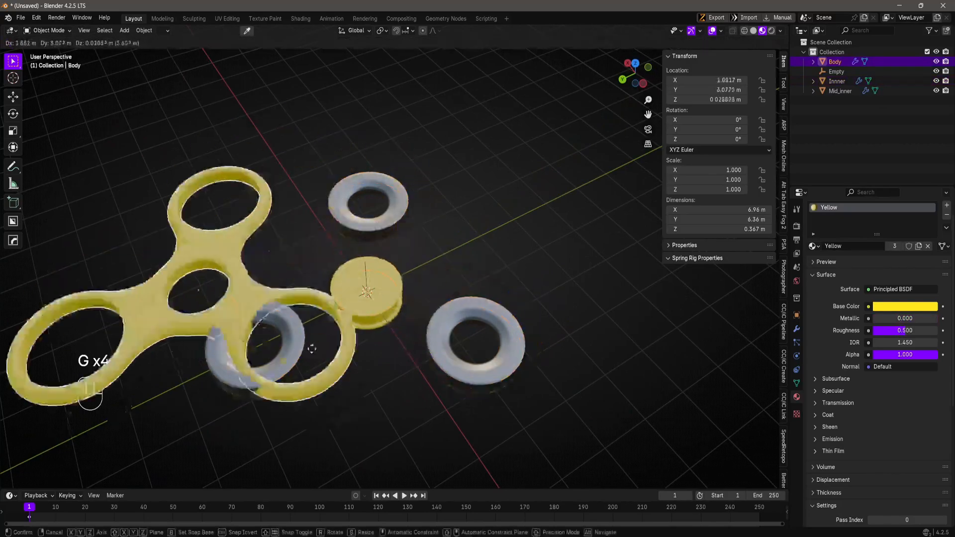
{"action": "right_click", "coordinate": [398, 366]}
{"action": "middle_click_drag", "start_coordinate": [398, 366], "coordinate": [506, 288]}
{"action": "left_click", "coordinate": [511, 303]}
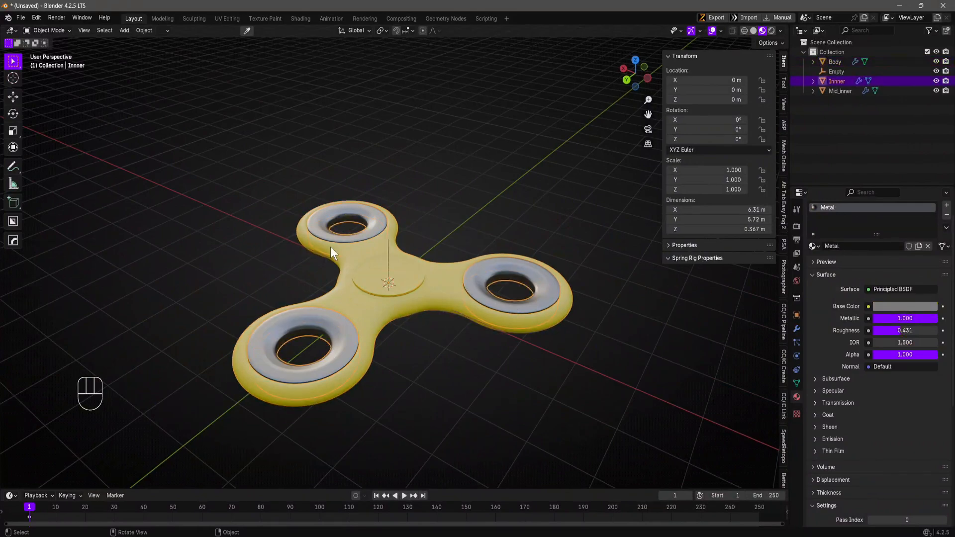
{"action": "middle_click_drag", "start_coordinate": [333, 236], "coordinate": [403, 349]}
{"action": "key", "text": "g"}
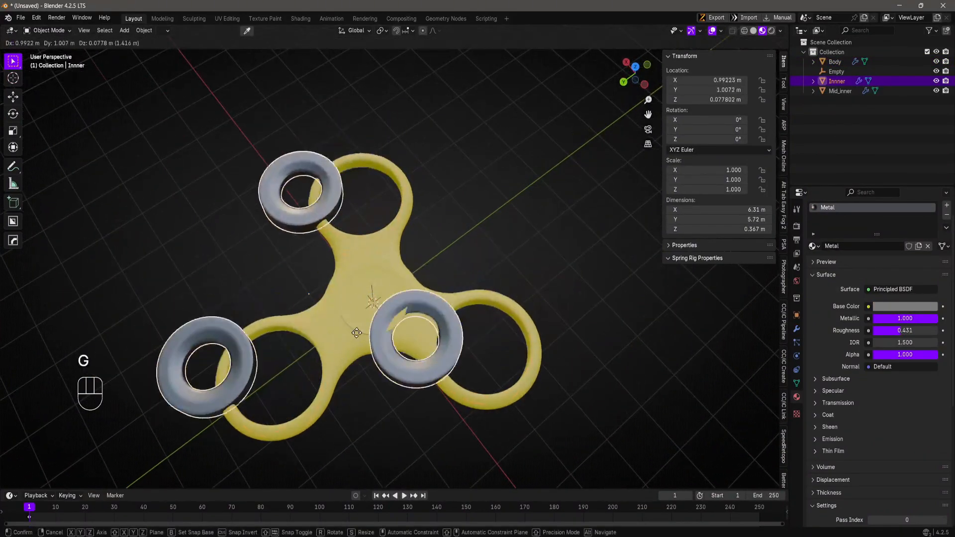
{"action": "right_click", "coordinate": [361, 343]}
{"action": "left_click", "coordinate": [432, 327]}
{"action": "key", "text": "g"}
{"action": "key", "text": "g"}
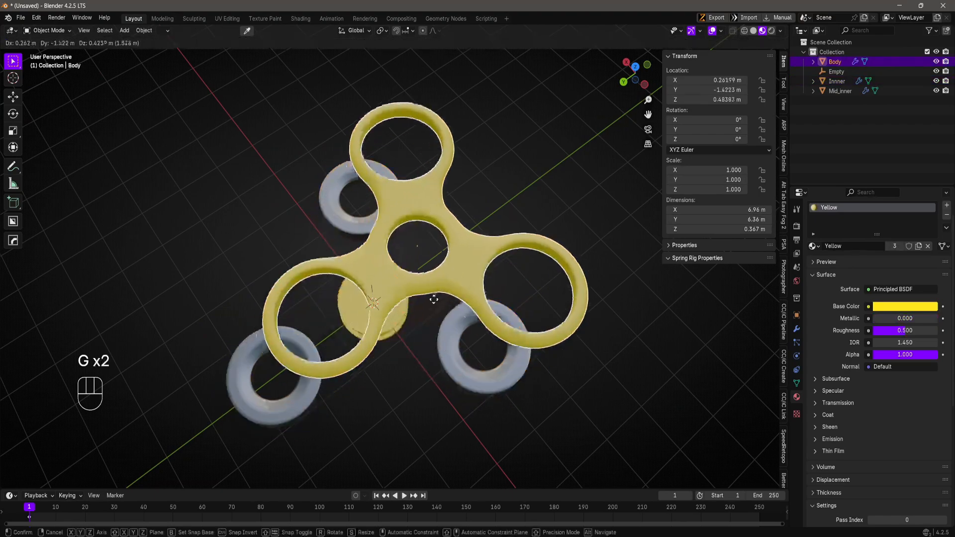
{"action": "right_click", "coordinate": [441, 319]}
- Select Mid_inner and Innner together and try moving them out of the Body frame, cancelling the move
{"action": "scroll", "coordinate": [407, 374], "scroll_direction": "up", "scroll_amount": 3}
{"action": "scroll", "coordinate": [407, 374], "scroll_direction": "down", "scroll_amount": 4}
{"action": "middle_click_drag", "start_coordinate": [421, 328], "coordinate": [390, 296]}
{"action": "left_click", "coordinate": [399, 273]}
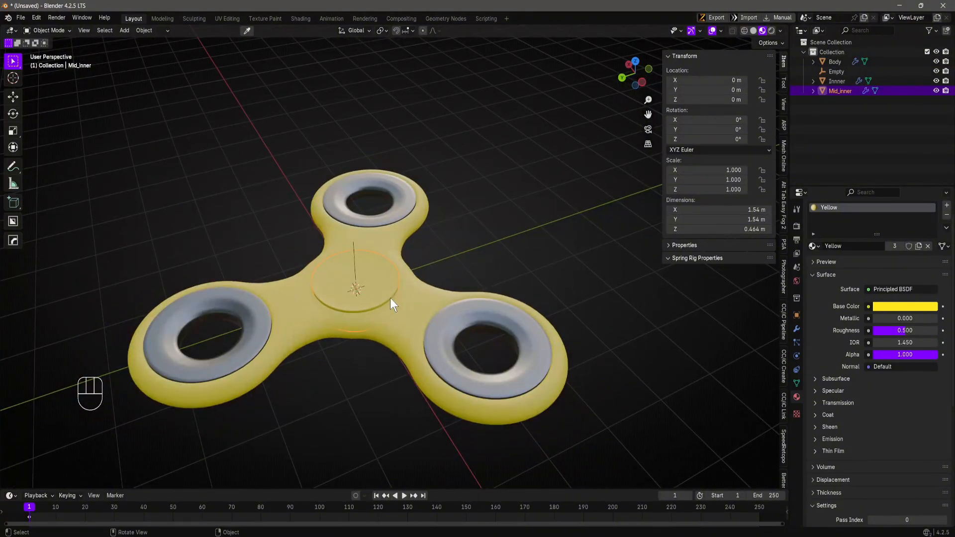
{"action": "key", "text": "shift"}
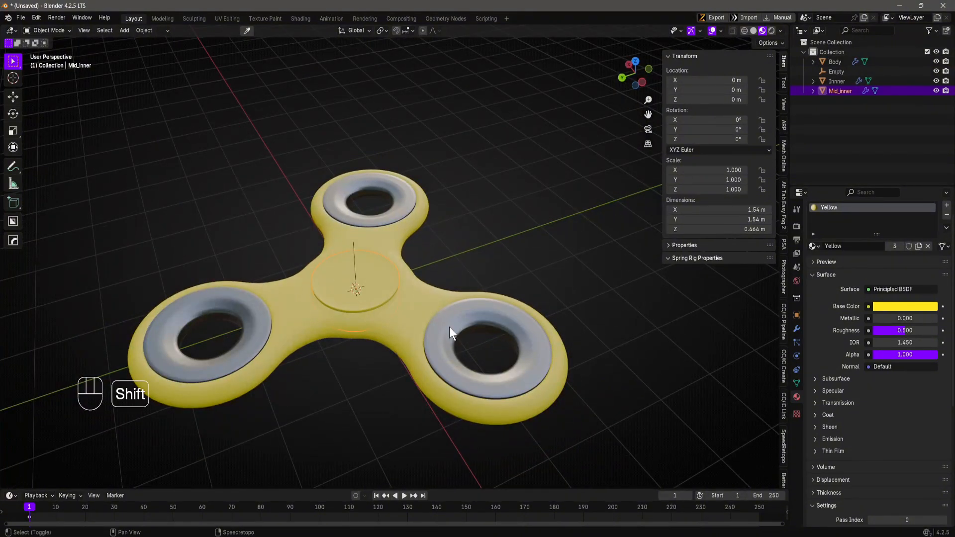
{"action": "left_click", "coordinate": [446, 324], "text": "shift"}
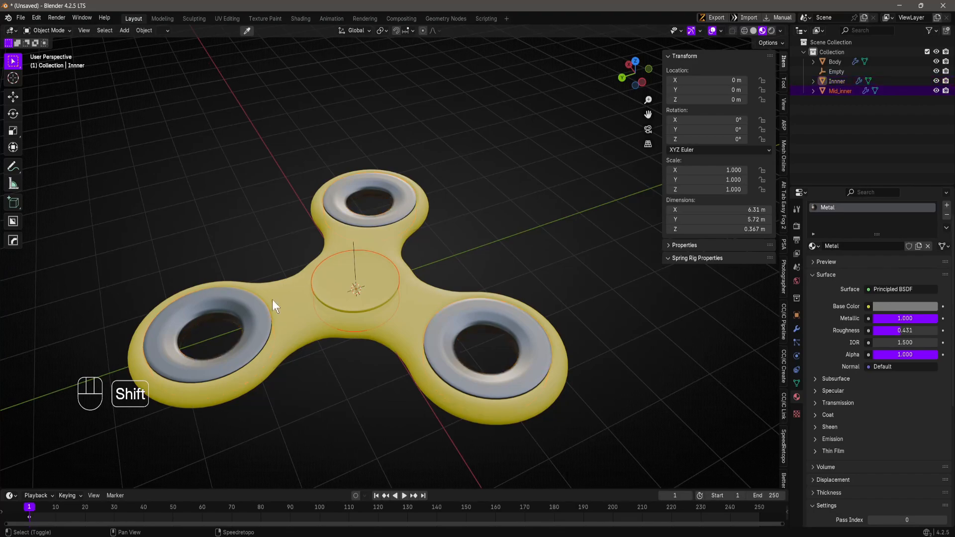
{"action": "left_click", "coordinate": [260, 310], "text": "shift"}
{"action": "middle_click_drag", "start_coordinate": [259, 309], "coordinate": [420, 379]}
{"action": "key", "text": "g"}
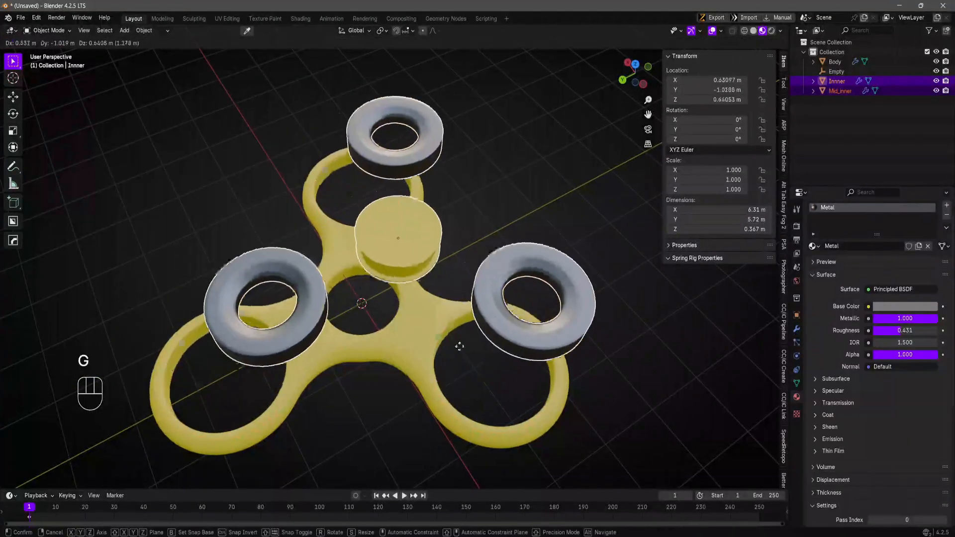
{"action": "right_click", "coordinate": [518, 344]}
{"action": "middle_click_drag", "start_coordinate": [508, 359], "coordinate": [479, 351]}
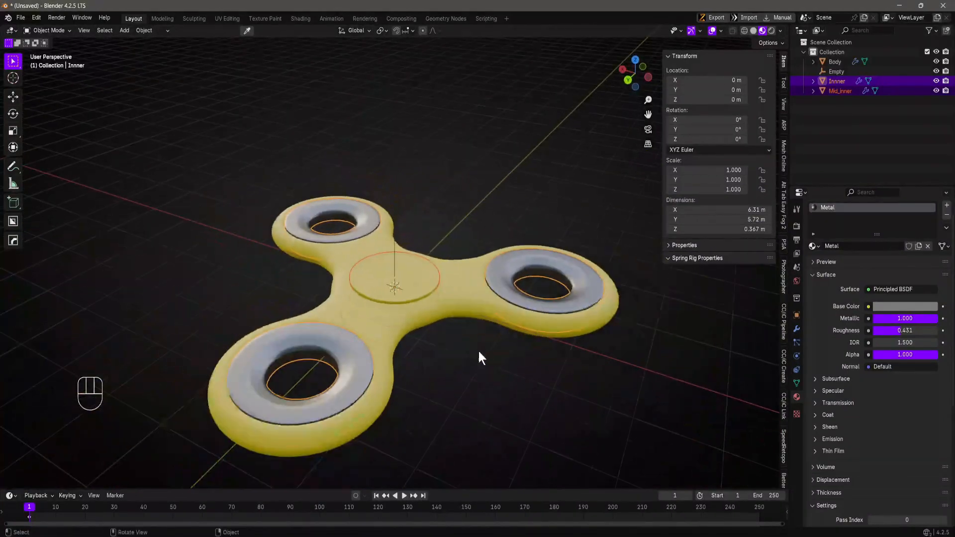
- Try parenting Innner and Mid_inner to Body and test-move the assembly, cancelling the move
{"action": "left_click", "coordinate": [464, 291], "text": "shift"}
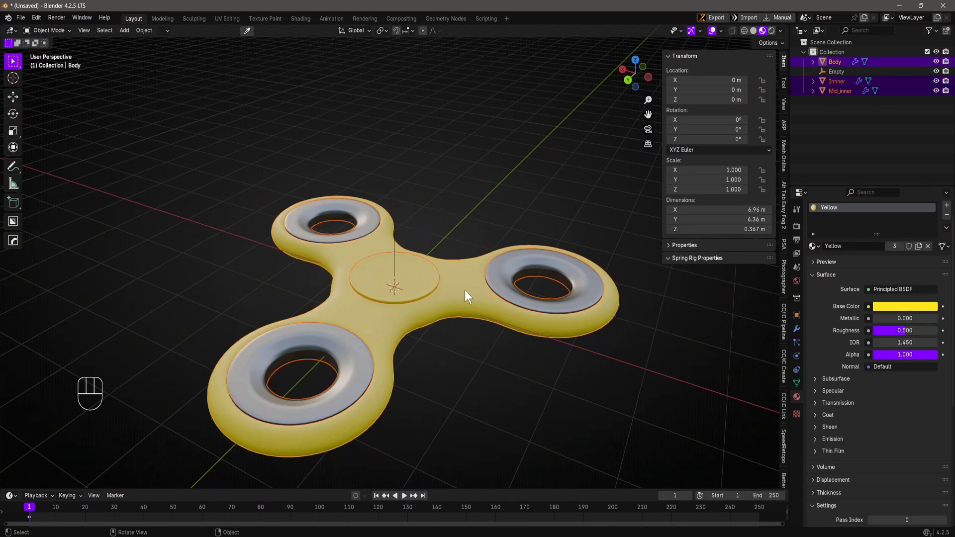
{"action": "key", "text": "ctrl+p"}
{"action": "left_click", "coordinate": [488, 309]}
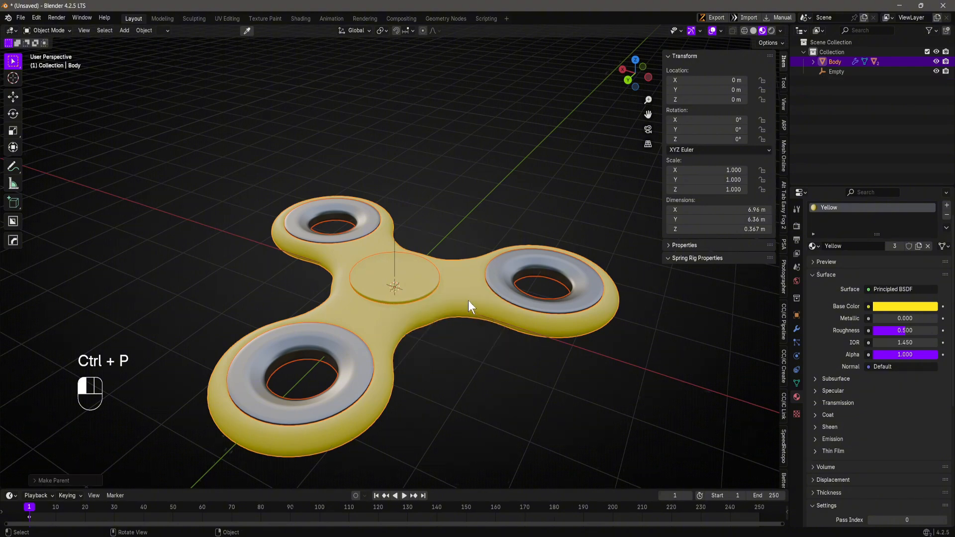
{"action": "scroll", "coordinate": [468, 300], "scroll_direction": "down", "scroll_amount": 2}
{"action": "key", "text": "g"}
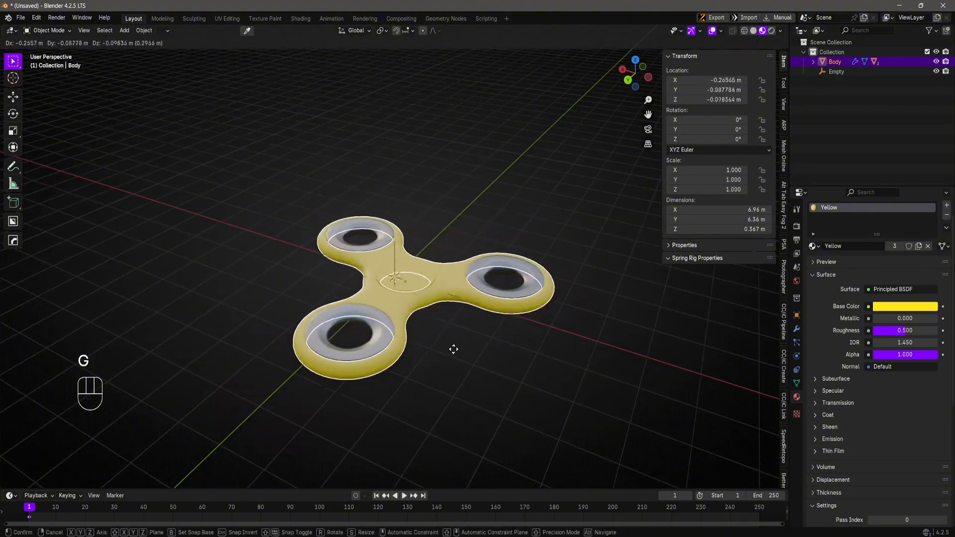
{"action": "right_click", "coordinate": [451, 332]}
- Undo the parenting of Innner and Mid_inner to Body
{"action": "scroll", "coordinate": [444, 340], "scroll_direction": "up", "scroll_amount": 5}
{"action": "scroll", "coordinate": [444, 340], "scroll_direction": "down", "scroll_amount": 5}
{"action": "middle_click_drag", "start_coordinate": [464, 345], "coordinate": [404, 343]}
{"action": "key", "text": "ctrl"}
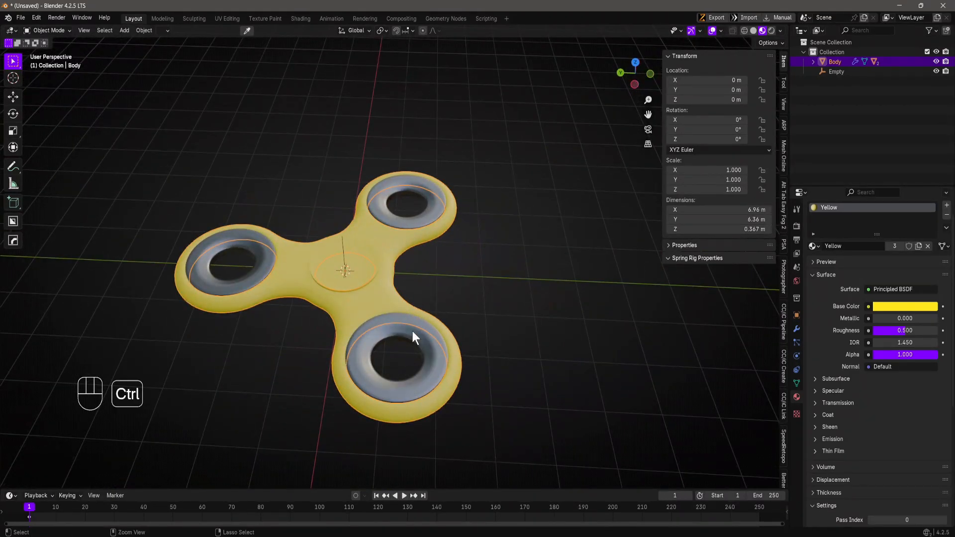
{"action": "key", "text": "ctrl+z"}
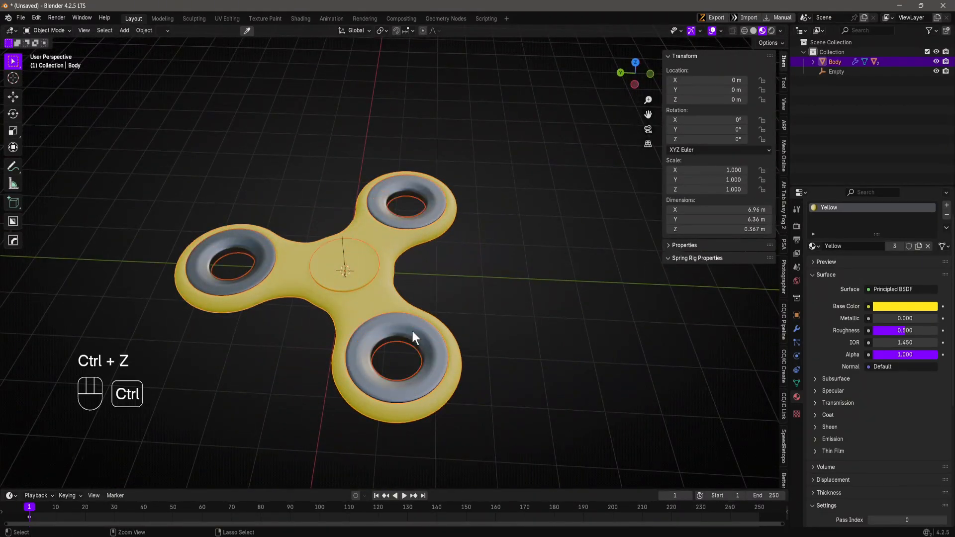
{"action": "key", "text": "ctrl+z"}
- Clear the selection and hide the Empty in the viewport
{"action": "middle_click_drag", "start_coordinate": [400, 290], "coordinate": [396, 320]}
{"action": "left_click", "coordinate": [476, 276]}
{"action": "scroll", "coordinate": [476, 278], "scroll_direction": "up", "scroll_amount": 6}
{"action": "left_click", "coordinate": [936, 72]}
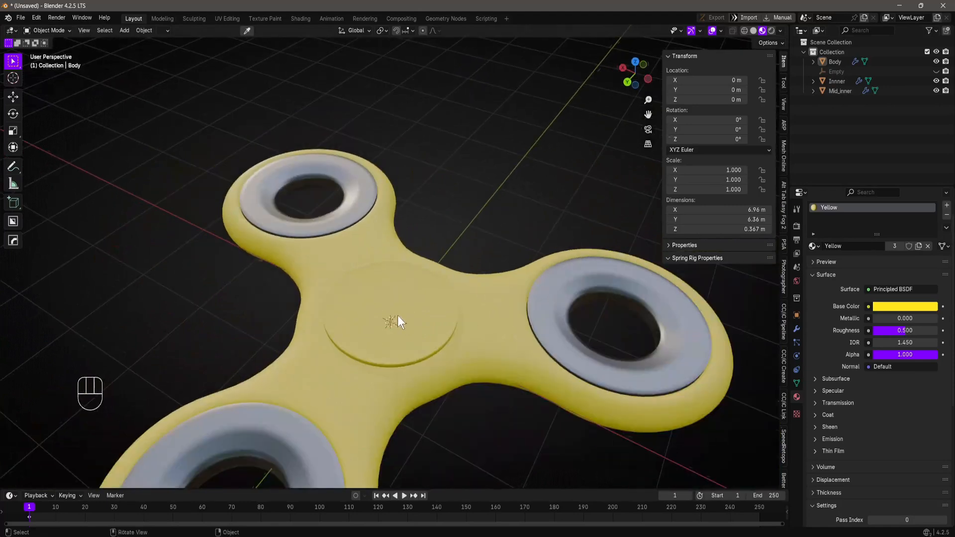
- Select Mid_inner and Innner together, cancelling a trial move after each selection
{"action": "left_click", "coordinate": [397, 318]}
{"action": "key", "text": "g"}
{"action": "right_click", "coordinate": [618, 320]}
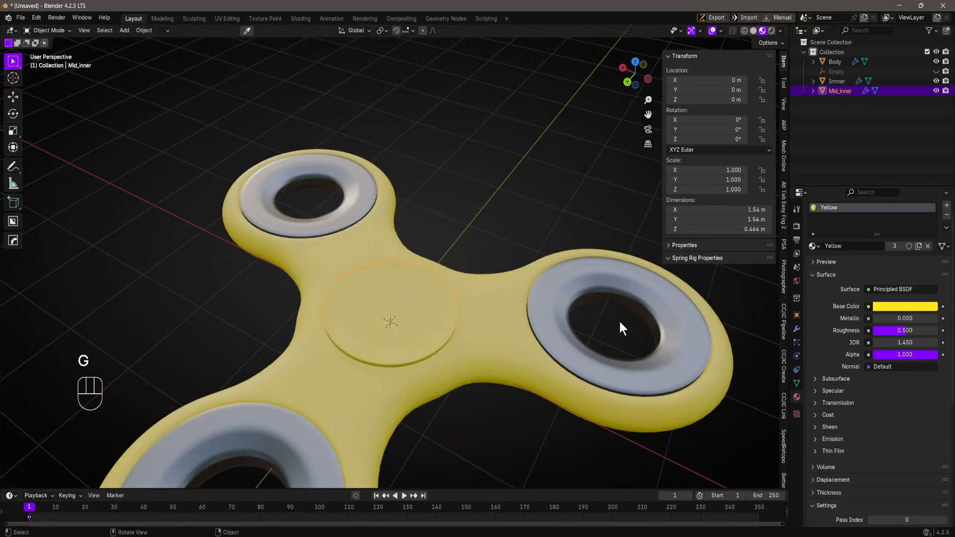
{"action": "left_click", "coordinate": [563, 290], "text": "shift"}
{"action": "key", "text": "g"}
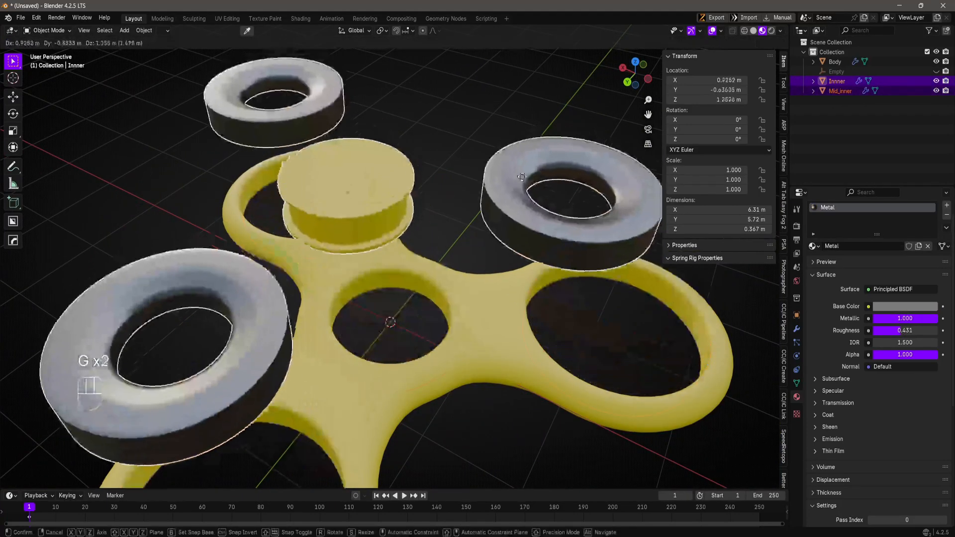
{"action": "right_click", "coordinate": [495, 300]}
- Add Body to the selection as the active object and parent Innner and Mid_inner to it with the Object option
{"action": "scroll", "coordinate": [432, 279], "scroll_direction": "down", "scroll_amount": 3}
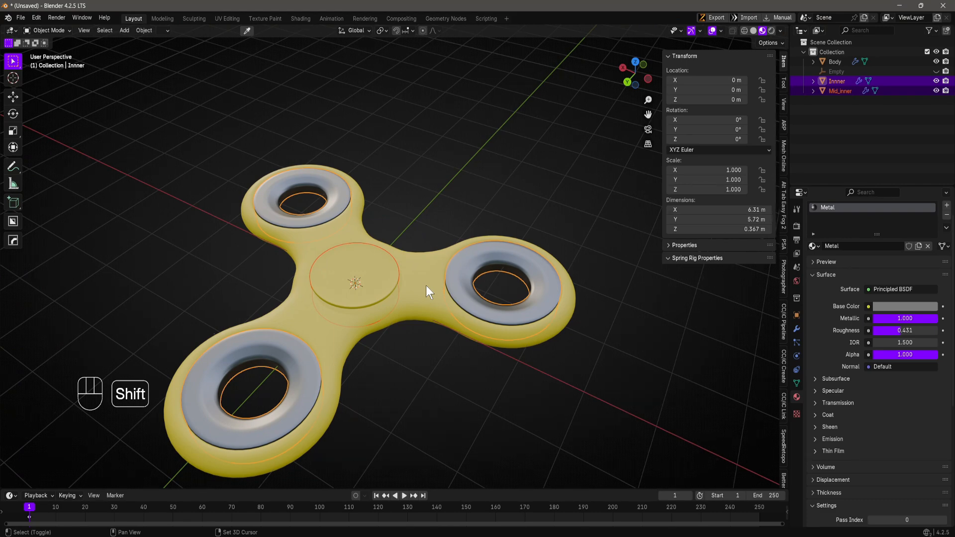
{"action": "left_click", "coordinate": [426, 285], "text": "shift"}
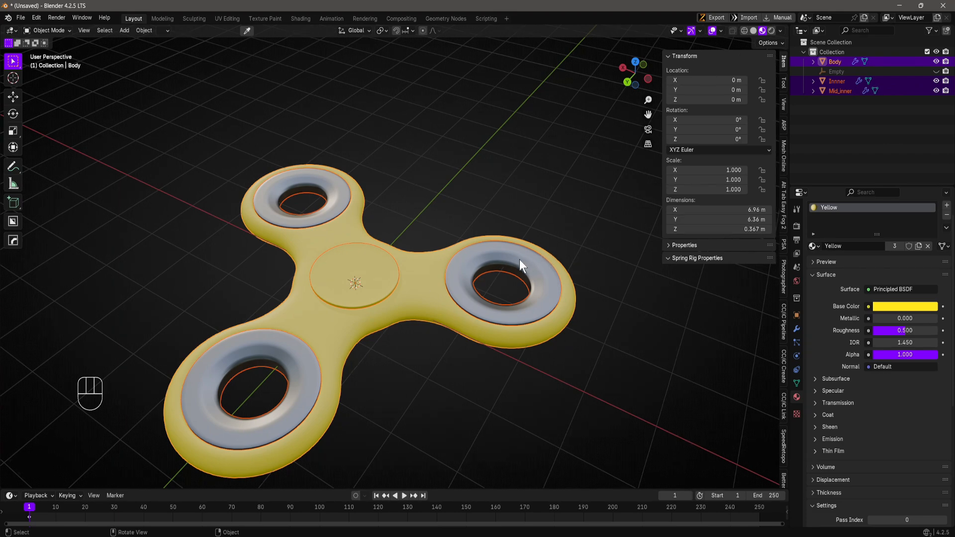
{"action": "key", "text": "ctrl+p"}
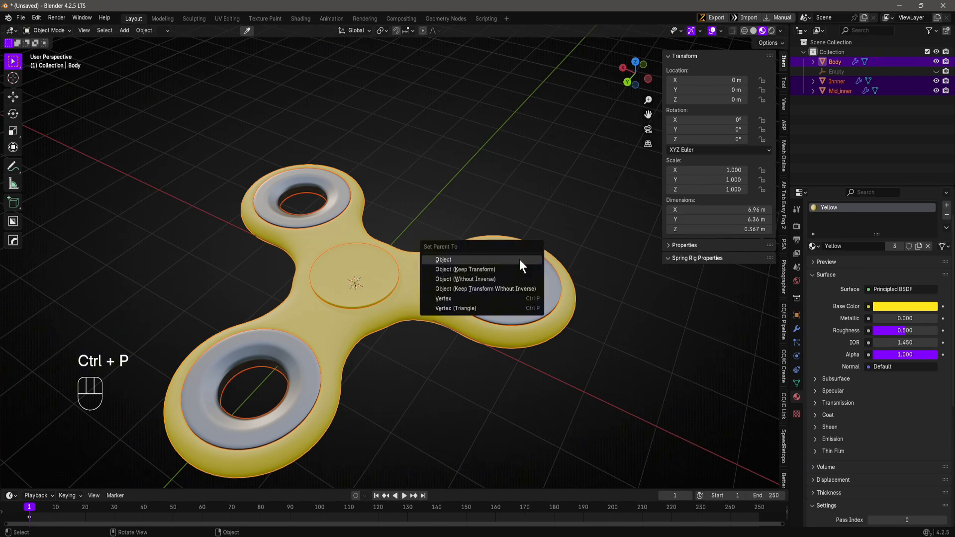
{"action": "left_click", "coordinate": [446, 257]}
- Test the parenting by moving Body and the Innner rings in turn, cancelling both moves
{"action": "middle_click_drag", "start_coordinate": [425, 303], "coordinate": [399, 298]}
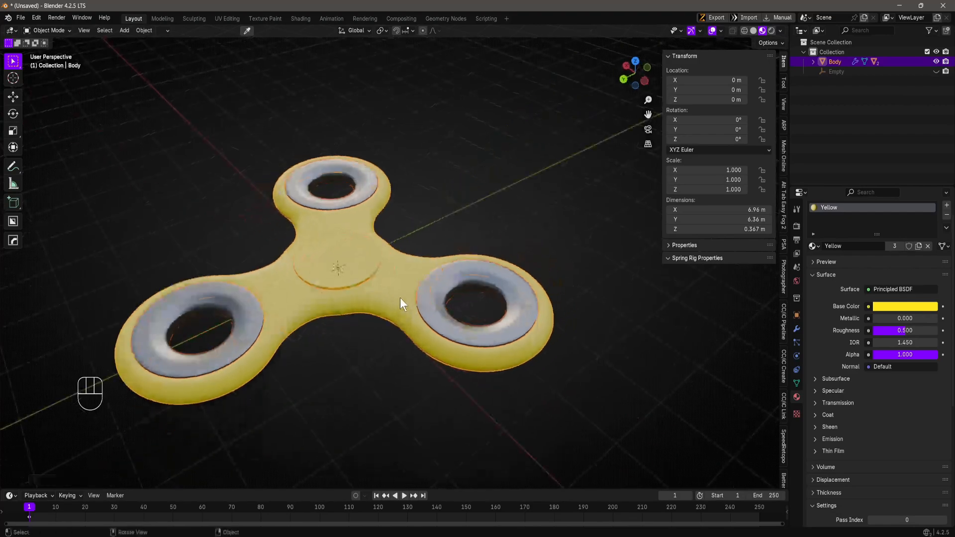
{"action": "key", "text": "g"}
{"action": "right_click", "coordinate": [407, 271]}
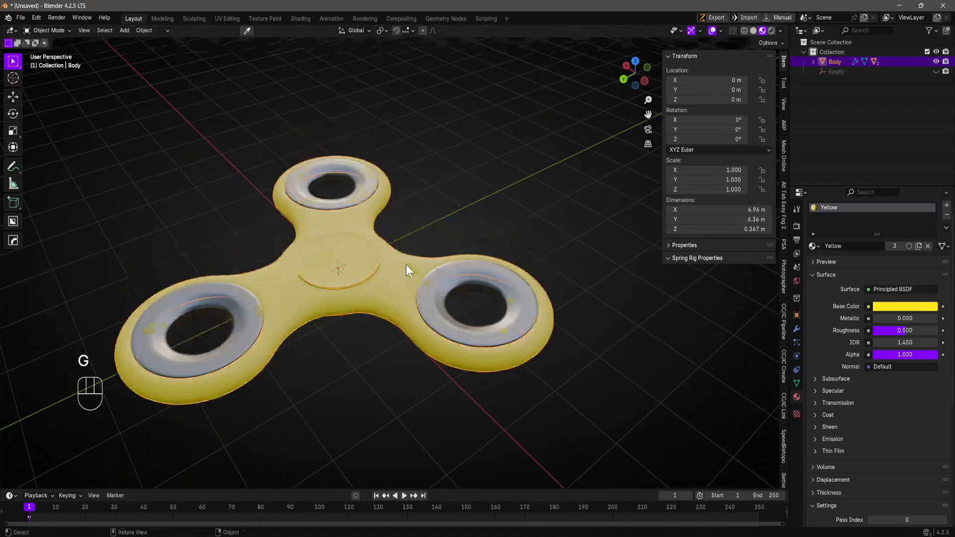
{"action": "left_click", "coordinate": [452, 292]}
{"action": "key", "text": "g"}
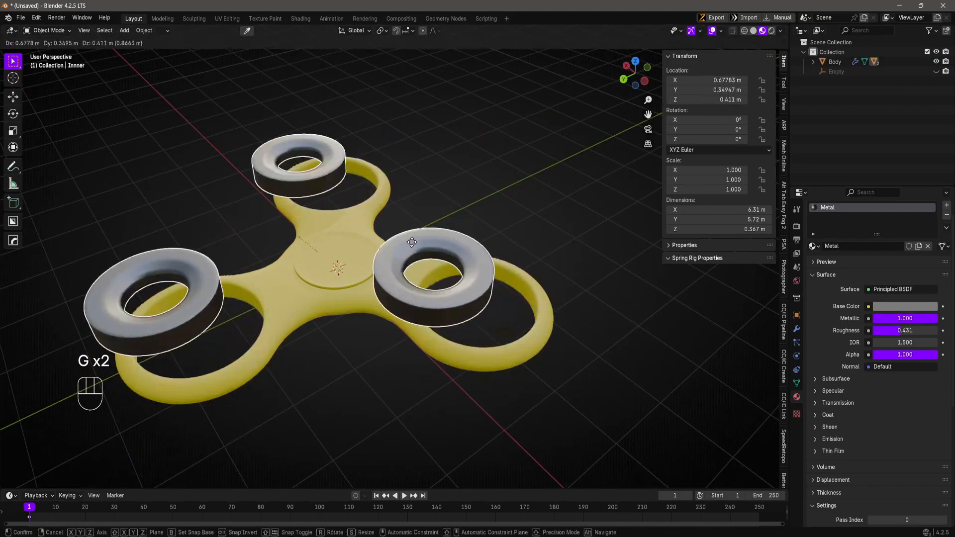
{"action": "right_click", "coordinate": [390, 285]}
- Select Body and try spinning the whole spinner around the global Z axis, cancelling the rotation
{"action": "left_click", "coordinate": [389, 285]}
{"action": "middle_click_drag", "start_coordinate": [399, 277], "coordinate": [496, 308]}
{"action": "key", "text": "r"}
{"action": "key", "text": "z"}
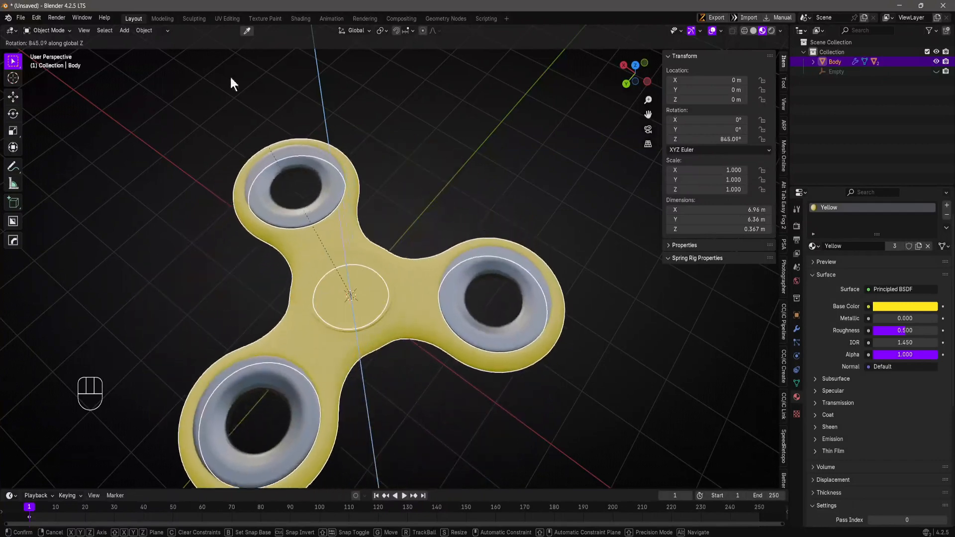
{"action": "right_click", "coordinate": [353, 266]}
{"action": "middle_click_drag", "start_coordinate": [353, 266], "coordinate": [338, 241]}
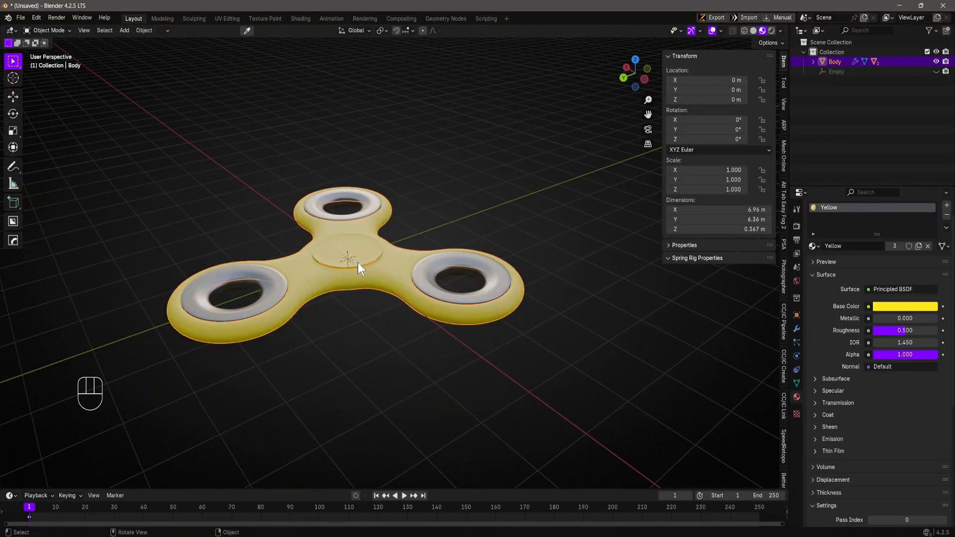
{"action": "middle_click_drag", "start_coordinate": [396, 264], "coordinate": [426, 308]}
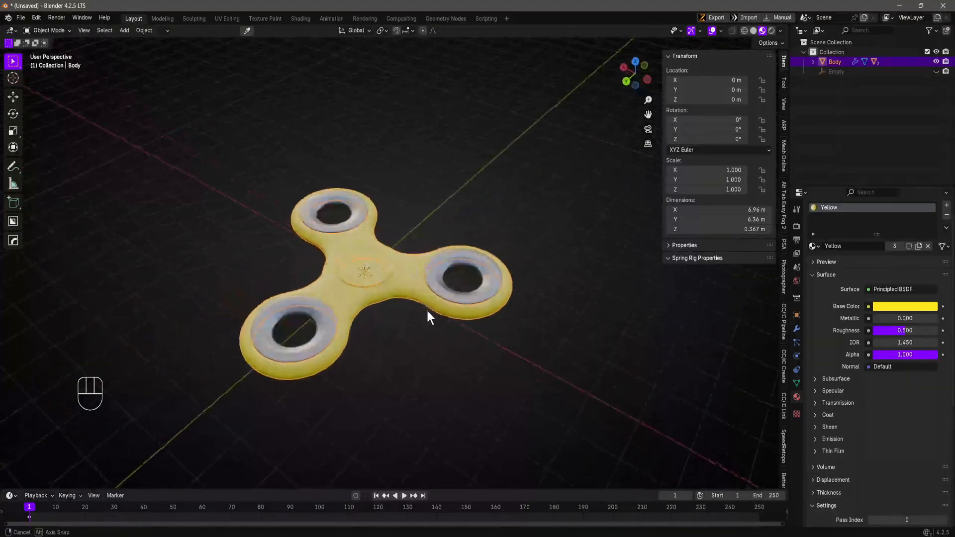
- Show the Asset Browser in place of the 3D viewport and return to the 3D viewport
{"action": "left_click", "coordinate": [11, 32]}
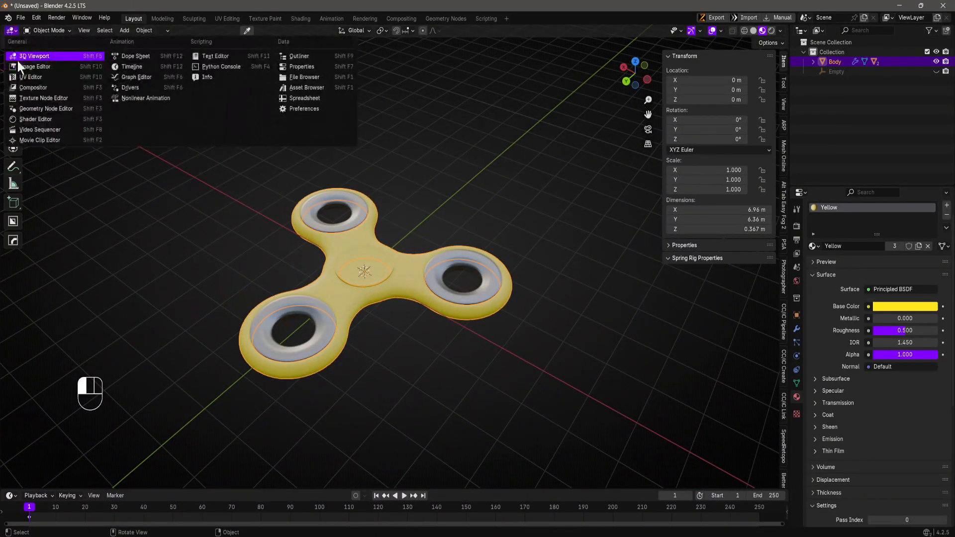
{"action": "left_click", "coordinate": [299, 88]}
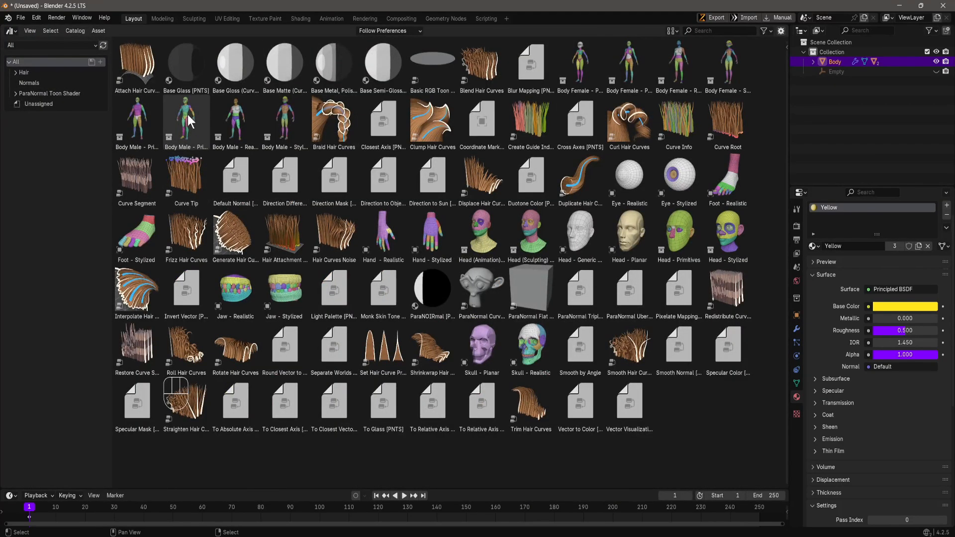
{"action": "left_click", "coordinate": [240, 118]}
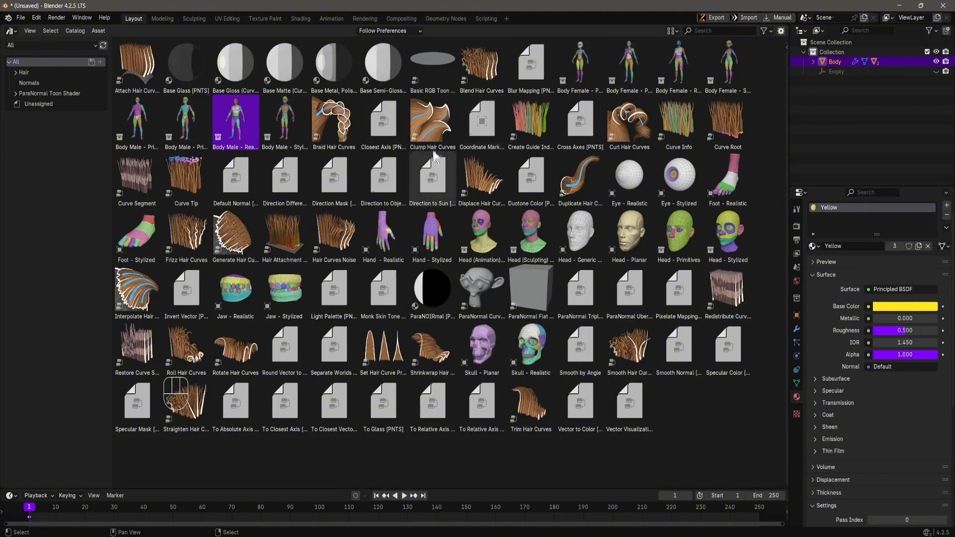
{"action": "left_click", "coordinate": [12, 31]}
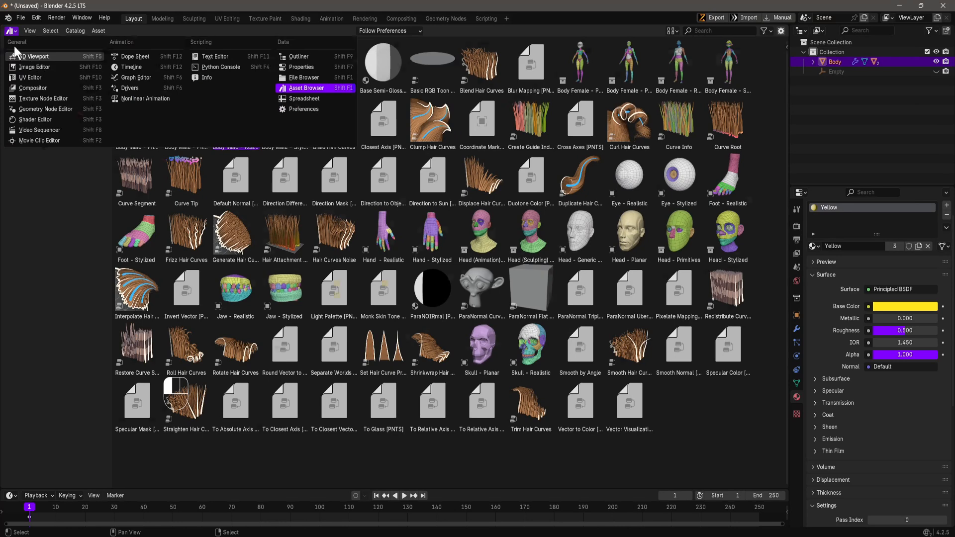
{"action": "left_click", "coordinate": [20, 56]}
- Split the 3D viewport into two side-by-side areas and turn one into an Asset Browser
{"action": "left_click_drag", "start_coordinate": [2, 26], "coordinate": [373, 65]}
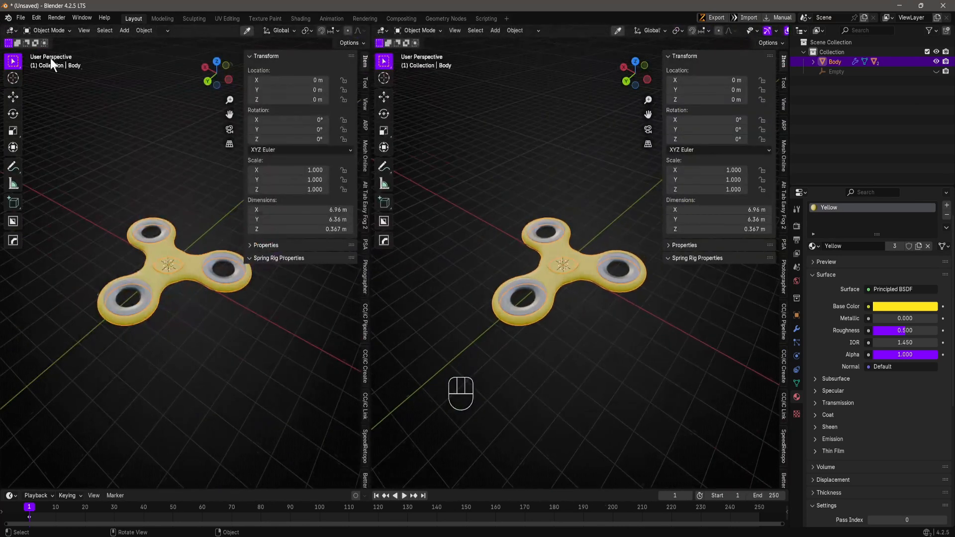
{"action": "left_click", "coordinate": [11, 31]}
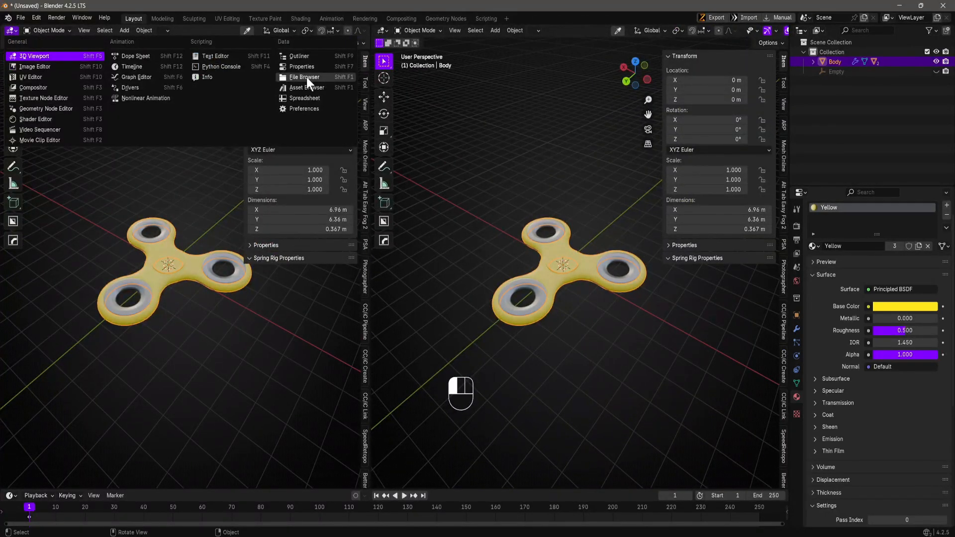
{"action": "left_click", "coordinate": [299, 88]}
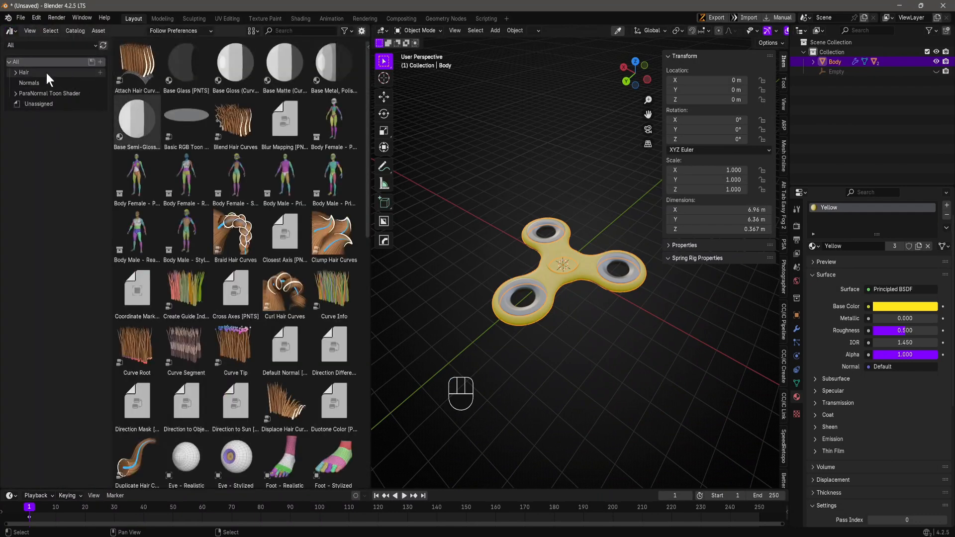
- Place the Body Female - Stylized asset from the Human Base Mesh_blender library in the scene
{"action": "left_click", "coordinate": [38, 45]}
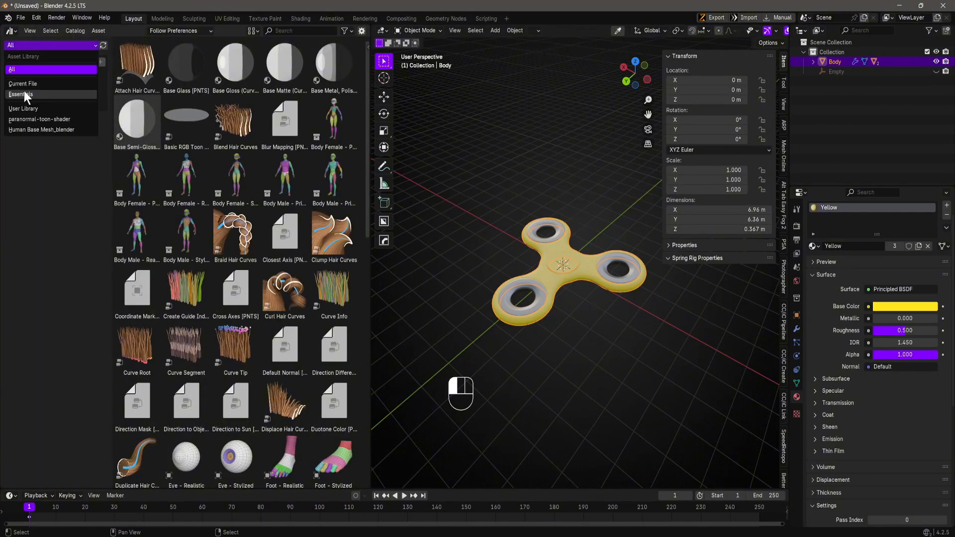
{"action": "left_click", "coordinate": [34, 129]}
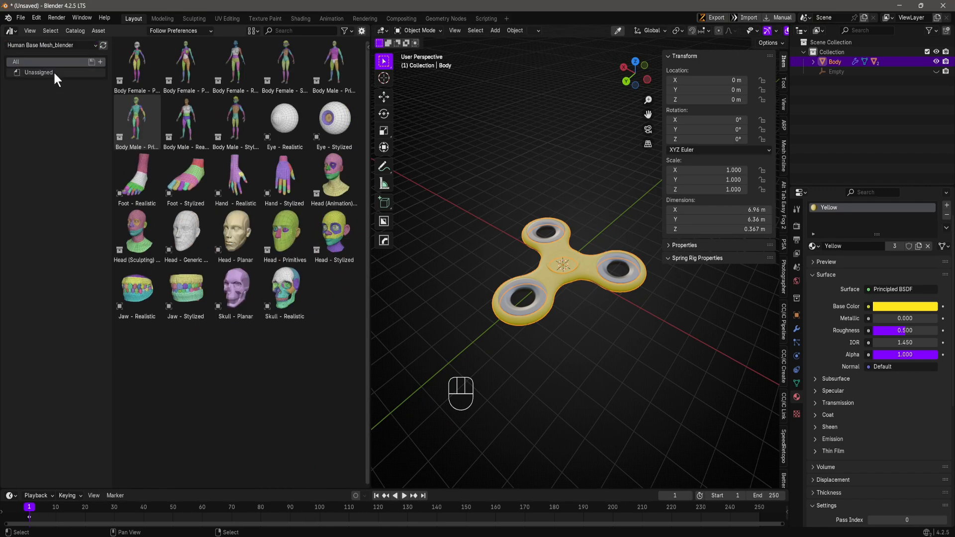
{"action": "left_click_drag", "start_coordinate": [284, 65], "coordinate": [491, 194]}
{"action": "middle_click_drag", "start_coordinate": [491, 194], "coordinate": [538, 232]}
- Clear the Body Female - Stylized figure's location to put it at the world origin, working in front view
{"action": "key", "text": "KP_1"}
{"action": "middle_click_drag", "start_coordinate": [602, 226], "coordinate": [467, 294], "text": "shift"}
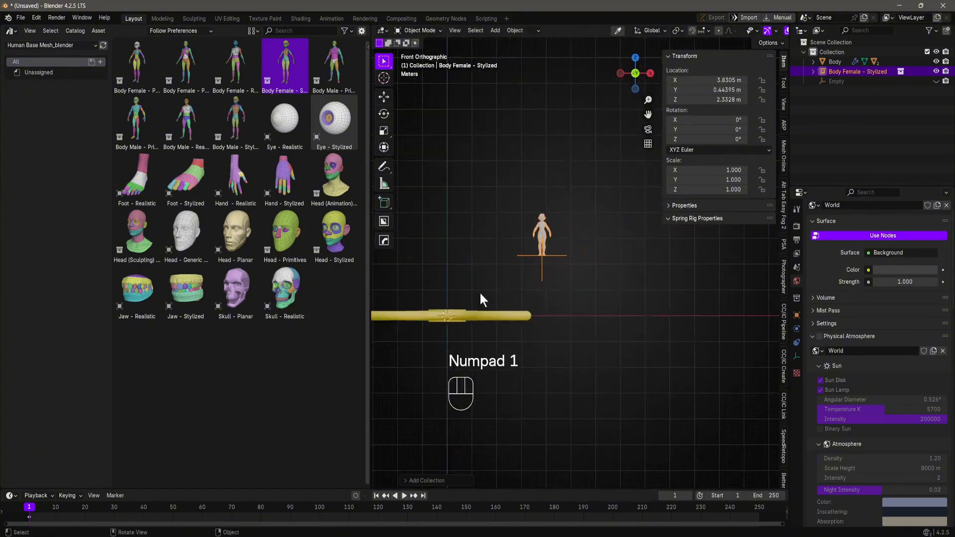
{"action": "key", "text": "alt+g"}
{"action": "middle_click", "coordinate": [467, 321]}
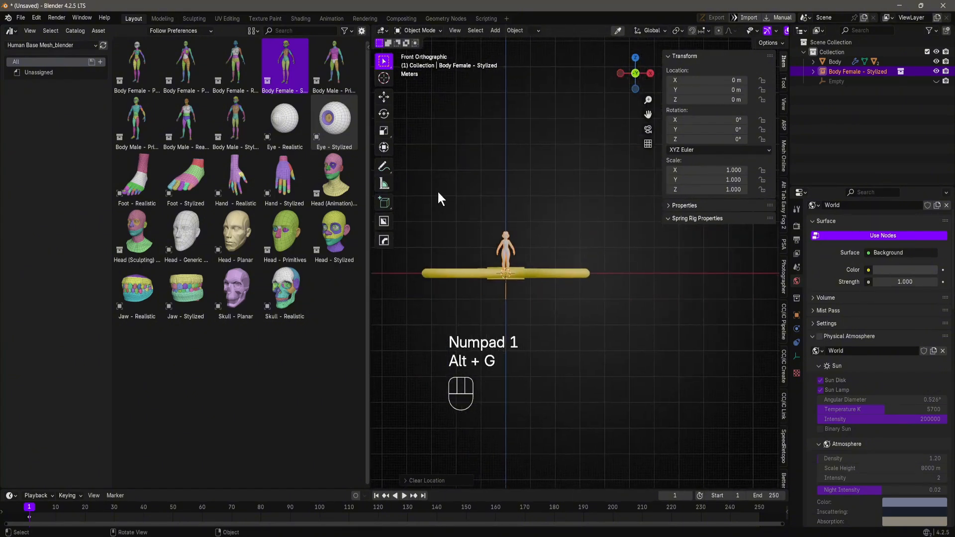
- Close the Asset Browser area and frame the figure and spinner in the single 3D viewport
{"action": "left_click_drag", "start_coordinate": [370, 29], "coordinate": [314, 90]}
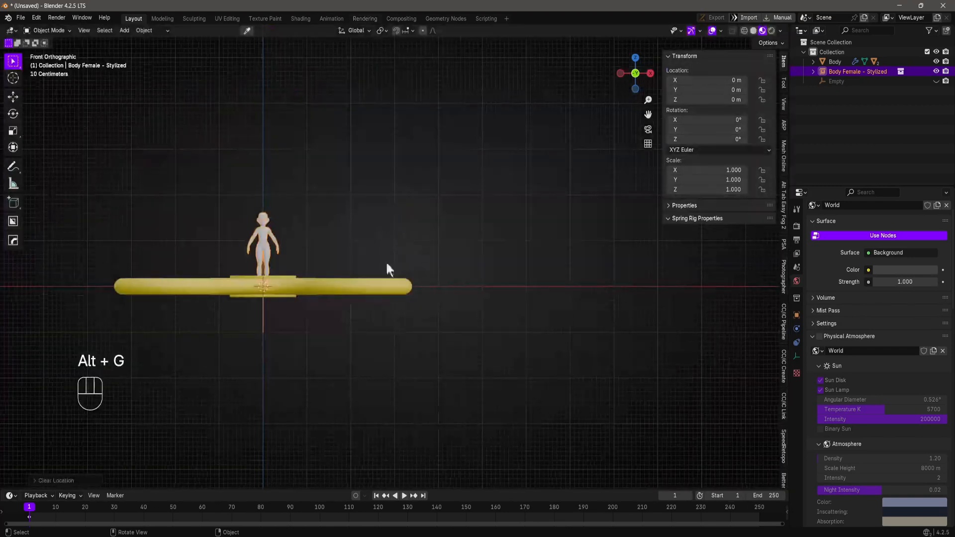
{"action": "scroll", "coordinate": [389, 259], "scroll_direction": "up", "scroll_amount": 5}
{"action": "middle_click_drag", "start_coordinate": [41, 302], "coordinate": [401, 264], "text": "shift"}
{"action": "key", "text": "Home"}
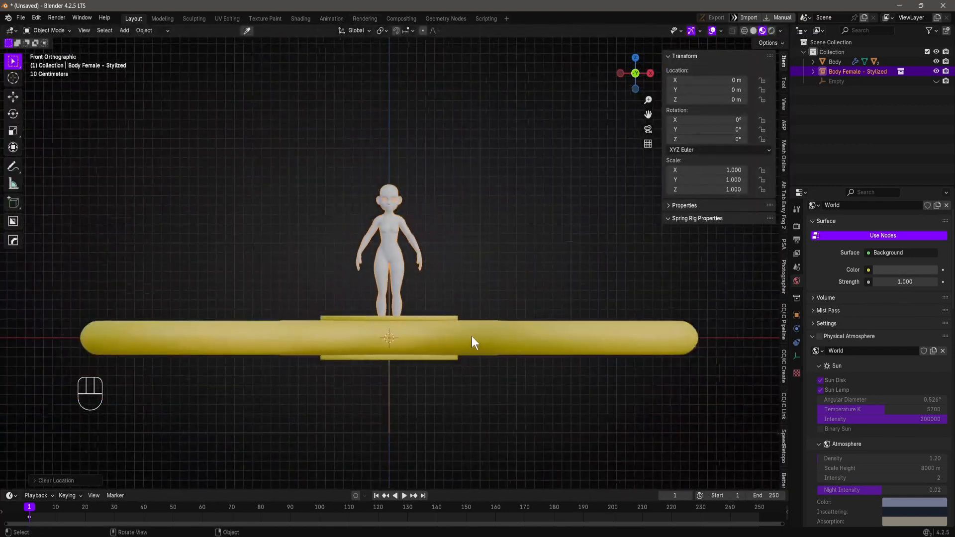
- Select Body and switch the viewport to Solid shading
{"action": "left_click", "coordinate": [472, 336]}
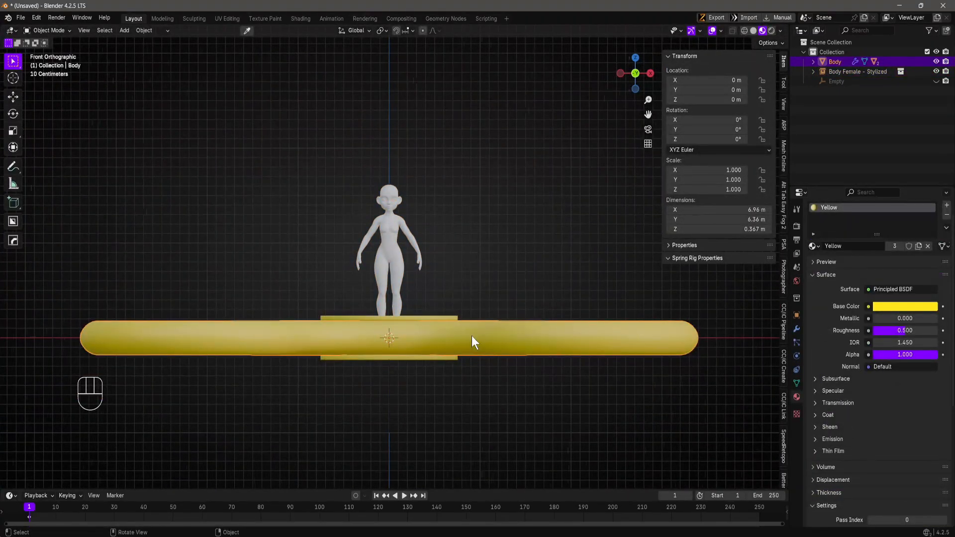
{"action": "key", "text": "z"}
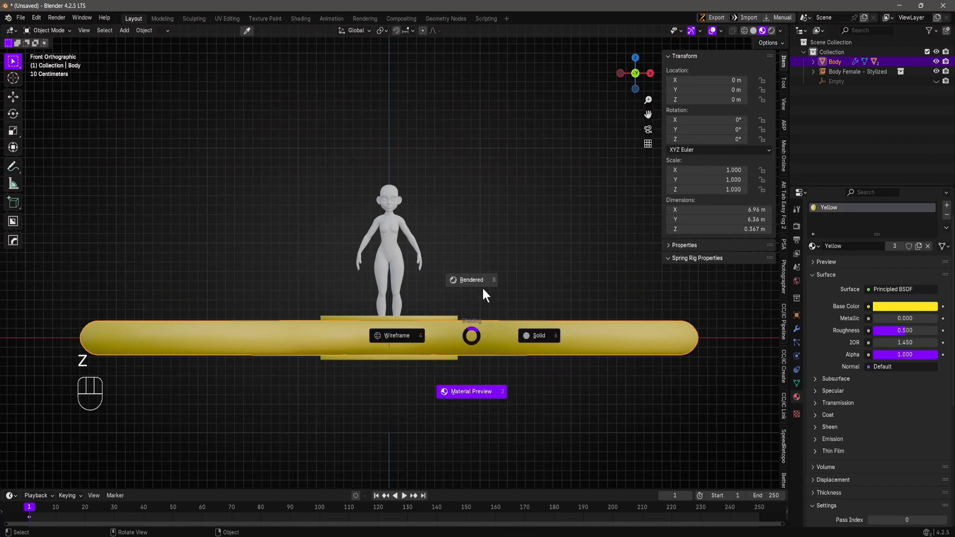
{"action": "left_click", "coordinate": [545, 336]}
{"action": "scroll", "coordinate": [449, 336], "scroll_direction": "up", "scroll_amount": 6}
{"action": "middle_click_drag", "start_coordinate": [433, 329], "coordinate": [439, 433], "text": "shift"}
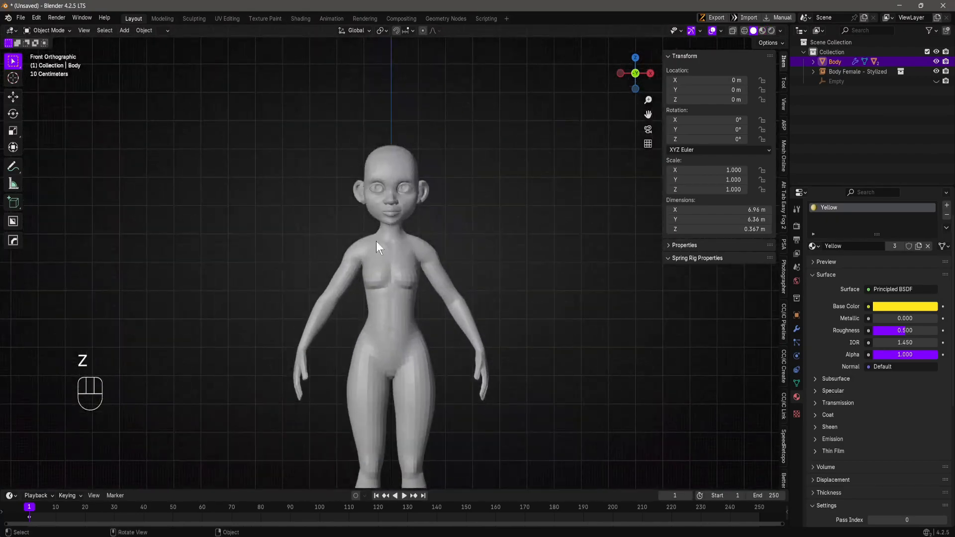
- Select the Body Female - Stylized figure and switch the viewport to Wireframe shading to inspect its feet against the spinner
{"action": "left_click", "coordinate": [376, 240]}
{"action": "scroll", "coordinate": [450, 226], "scroll_direction": "down", "scroll_amount": 6}
{"action": "key", "text": "shift+z"}
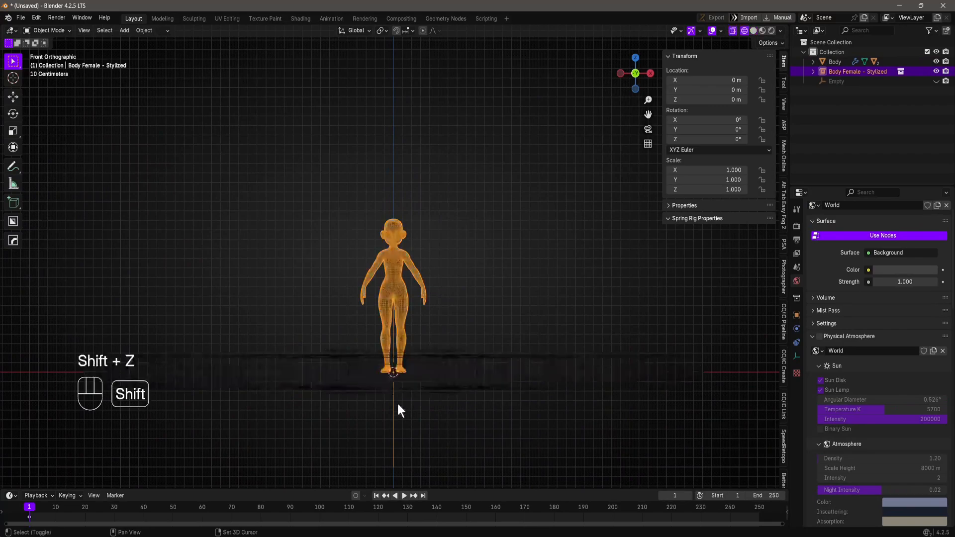
{"action": "scroll", "coordinate": [397, 424], "scroll_direction": "up", "scroll_amount": 6}
{"action": "scroll", "coordinate": [446, 326], "scroll_direction": "down", "scroll_amount": 4}
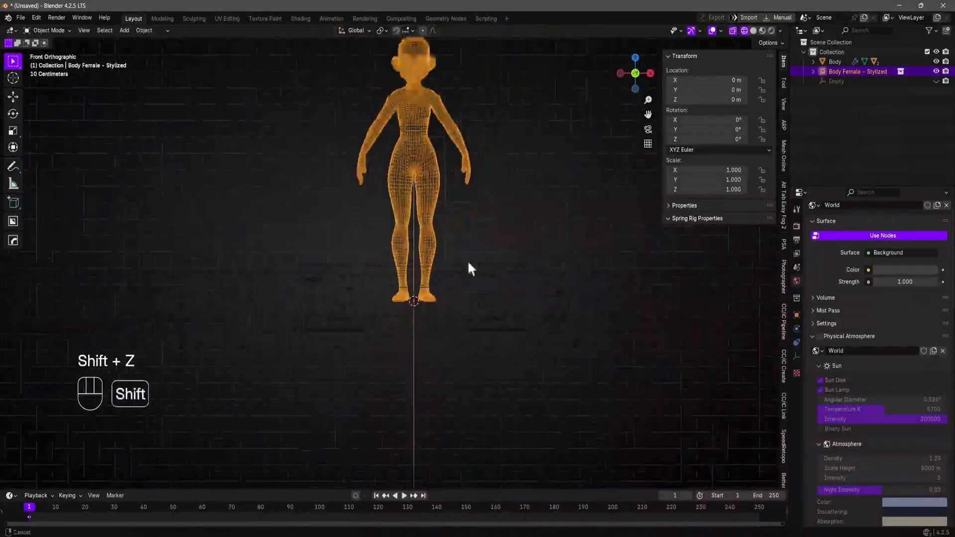
- Return the viewport to Solid shading and compare the standing figure's size with the spinner in front view
{"action": "middle_click_drag", "start_coordinate": [468, 261], "coordinate": [425, 383], "text": "shift"}
{"action": "scroll", "coordinate": [434, 360], "scroll_direction": "down", "scroll_amount": 2}
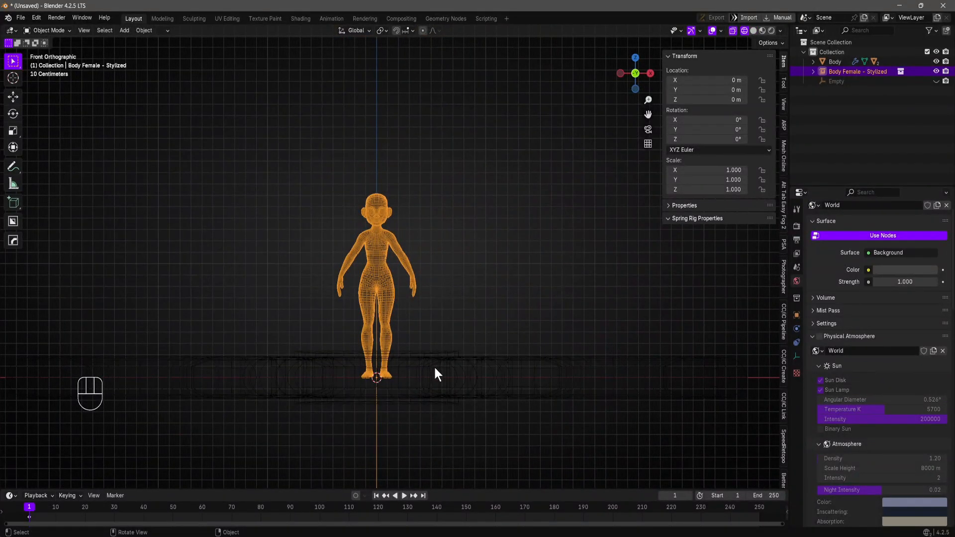
{"action": "key", "text": "shift+z"}
{"action": "scroll", "coordinate": [396, 239], "scroll_direction": "up", "scroll_amount": 6}
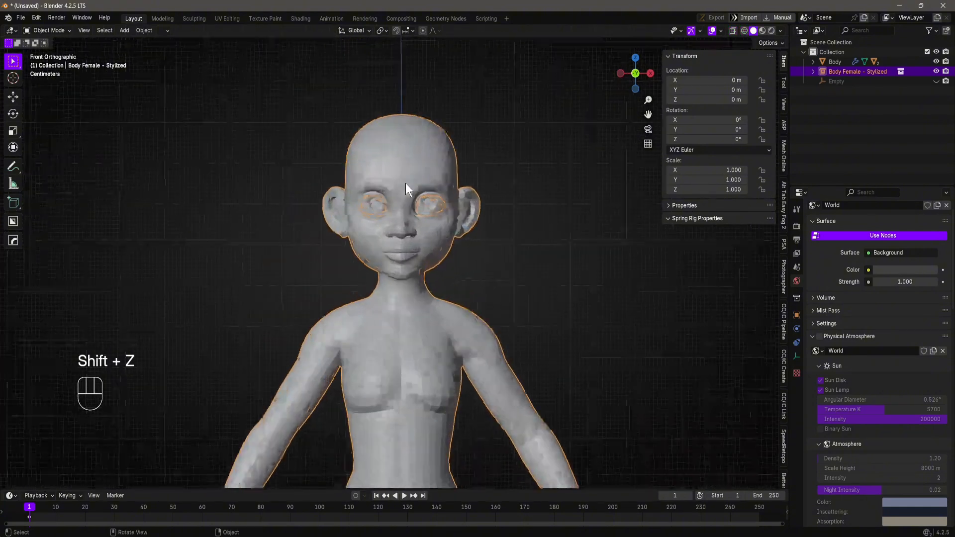
{"action": "scroll", "coordinate": [404, 183], "scroll_direction": "up", "scroll_amount": 2}
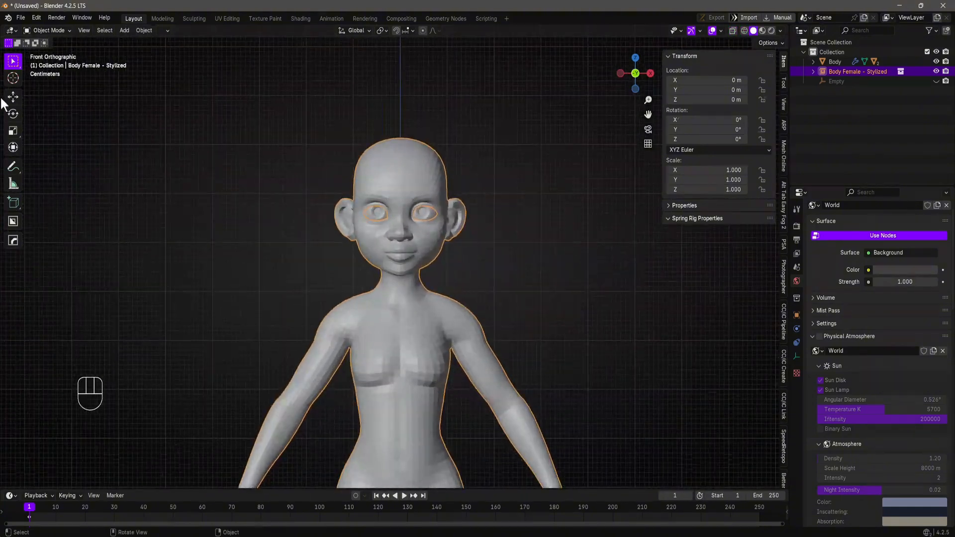
{"action": "scroll", "coordinate": [448, 245], "scroll_direction": "down", "scroll_amount": 3}
{"action": "middle_click_drag", "start_coordinate": [441, 214], "coordinate": [405, 169], "text": "shift"}
{"action": "scroll", "coordinate": [408, 205], "scroll_direction": "down", "scroll_amount": 1}
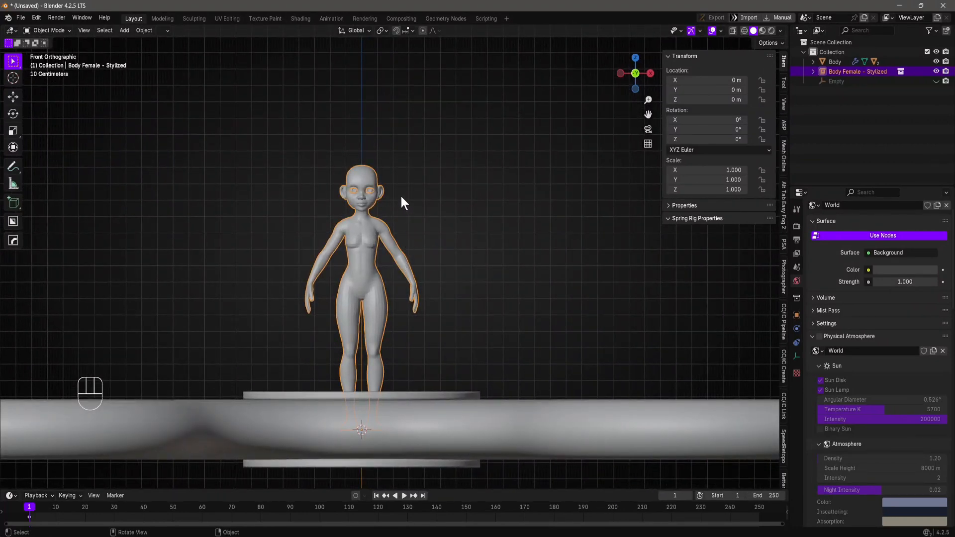
{"action": "scroll", "coordinate": [400, 204], "scroll_direction": "down", "scroll_amount": 2}
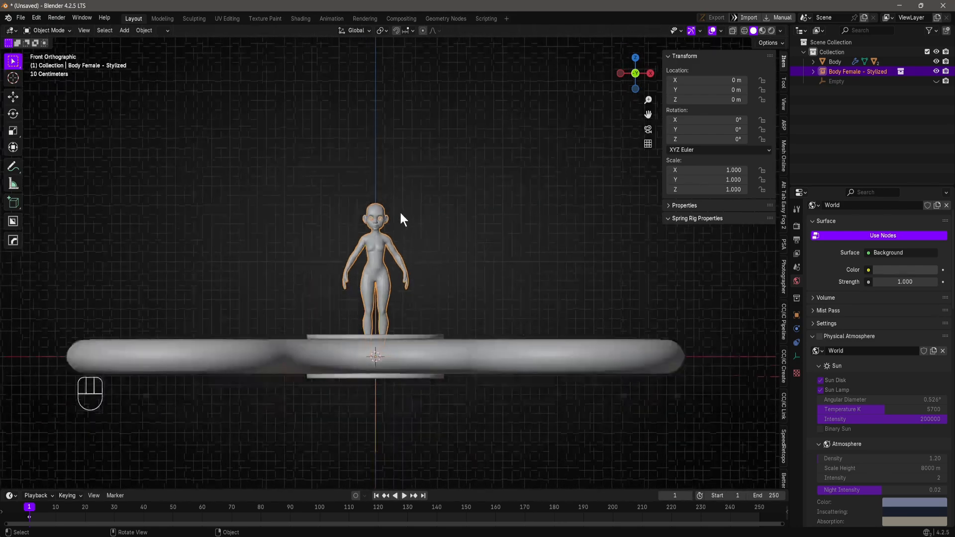
{"action": "scroll", "coordinate": [369, 230], "scroll_direction": "up", "scroll_amount": 3}
{"action": "scroll", "coordinate": [358, 228], "scroll_direction": "up", "scroll_amount": 2}
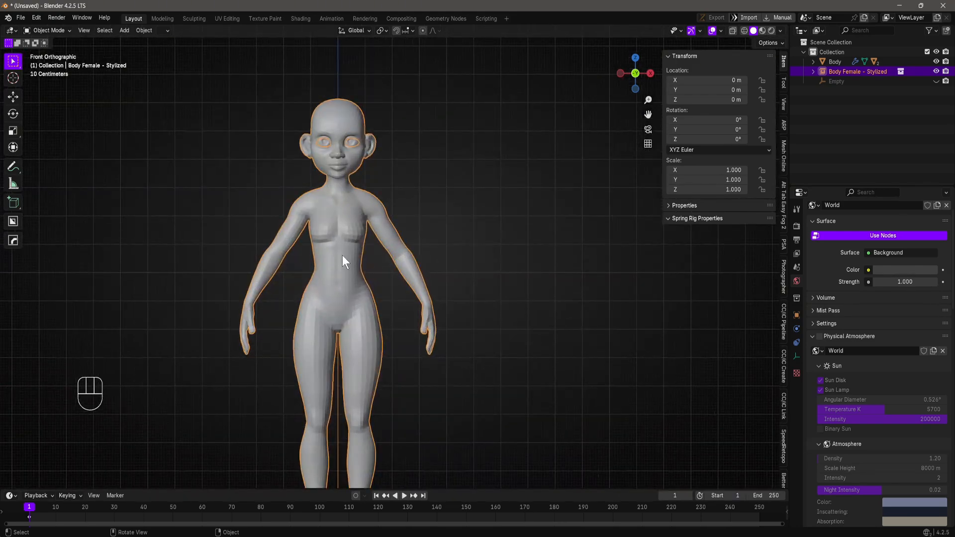
{"action": "scroll", "coordinate": [348, 258], "scroll_direction": "down", "scroll_amount": 2}
{"action": "scroll", "coordinate": [378, 288], "scroll_direction": "down", "scroll_amount": 3}
{"action": "left_click", "coordinate": [451, 338]}
{"action": "middle_click_drag", "start_coordinate": [451, 337], "coordinate": [403, 378]}
{"action": "key", "text": "g"}
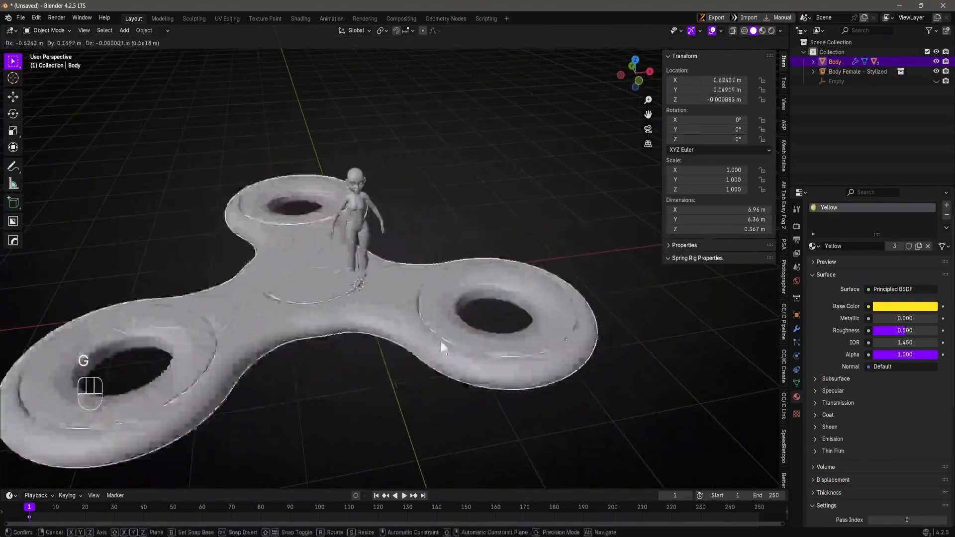
{"action": "right_click", "coordinate": [440, 343]}
- Examine the figure's height against the spinner from several perspective angles
{"action": "scroll", "coordinate": [380, 284], "scroll_direction": "up", "scroll_amount": 4}
{"action": "scroll", "coordinate": [362, 302], "scroll_direction": "down", "scroll_amount": 4}
{"action": "middle_click_drag", "start_coordinate": [362, 303], "coordinate": [416, 213]}
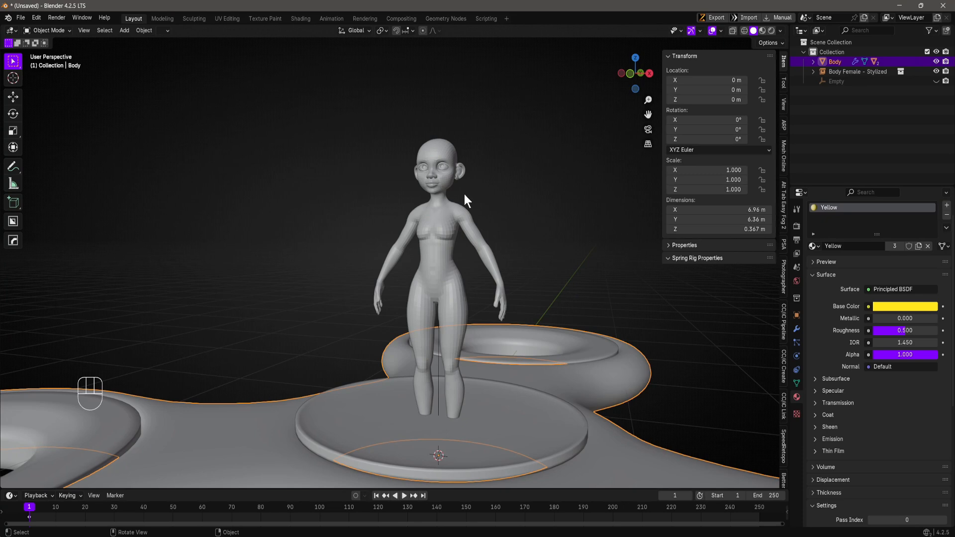
{"action": "scroll", "coordinate": [476, 258], "scroll_direction": "down", "scroll_amount": 4}
{"action": "scroll", "coordinate": [479, 250], "scroll_direction": "up", "scroll_amount": 4}
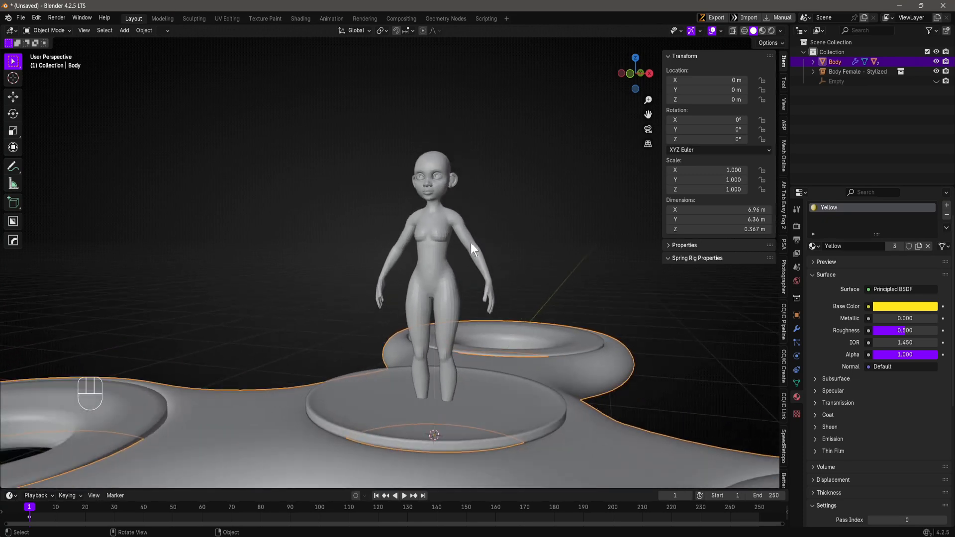
{"action": "scroll", "coordinate": [454, 249], "scroll_direction": "down", "scroll_amount": 4}
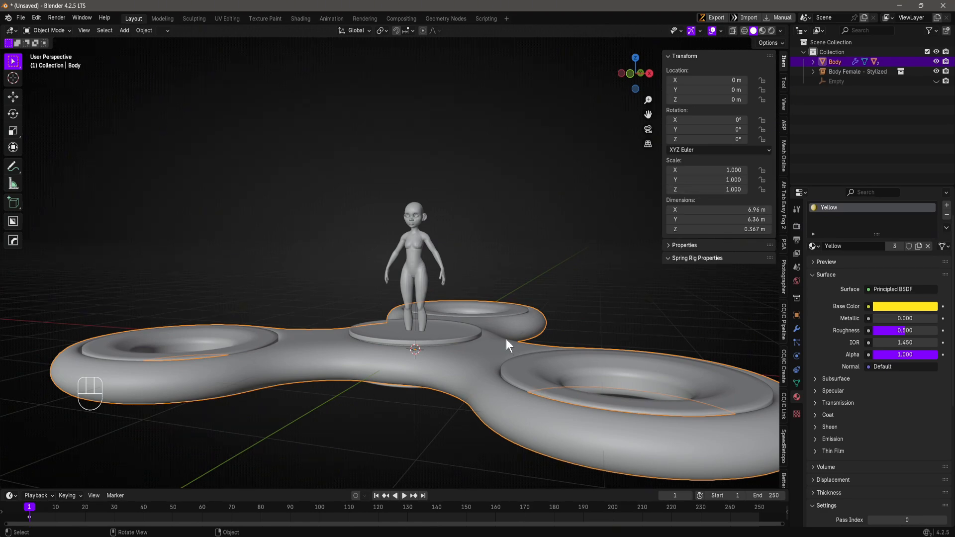
{"action": "middle_click_drag", "start_coordinate": [506, 339], "coordinate": [428, 316]}
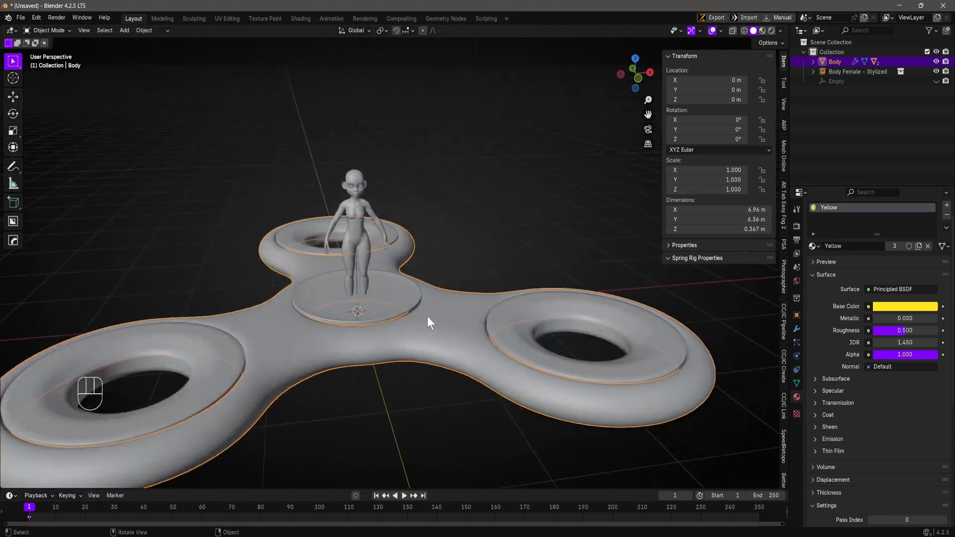
{"action": "left_click", "coordinate": [515, 332]}
{"action": "left_click", "coordinate": [373, 300]}
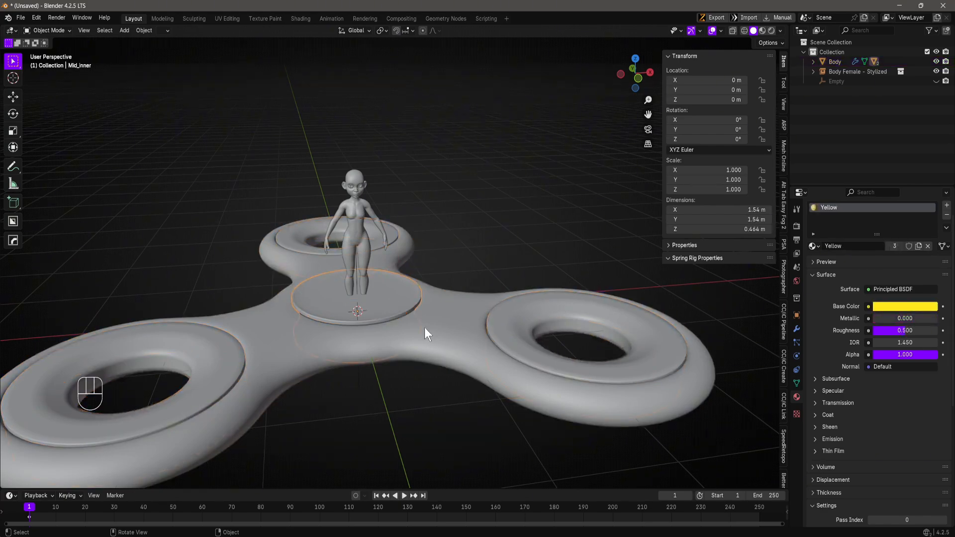
{"action": "key", "text": "g"}
{"action": "right_click", "coordinate": [449, 363]}
{"action": "key", "text": "g"}
{"action": "right_click", "coordinate": [500, 332]}
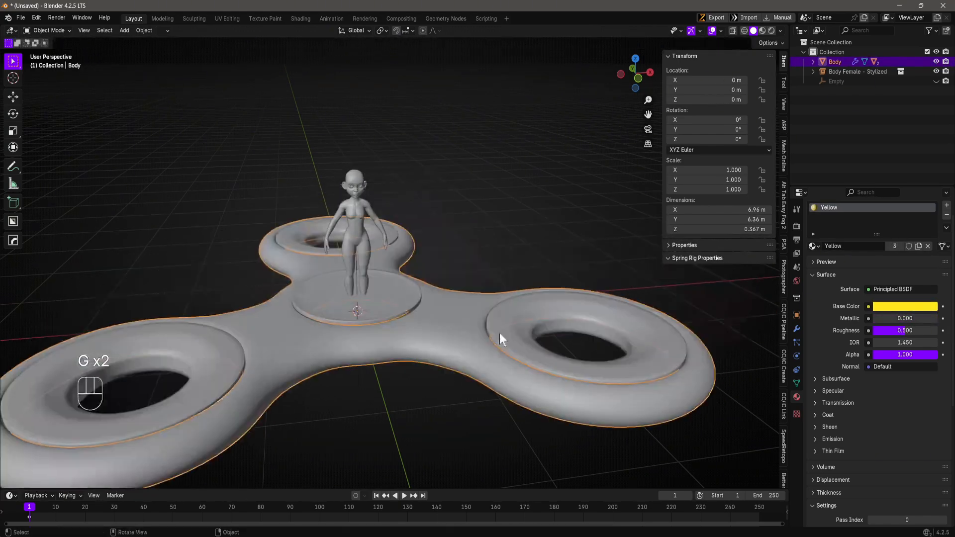
{"action": "key", "text": "s"}
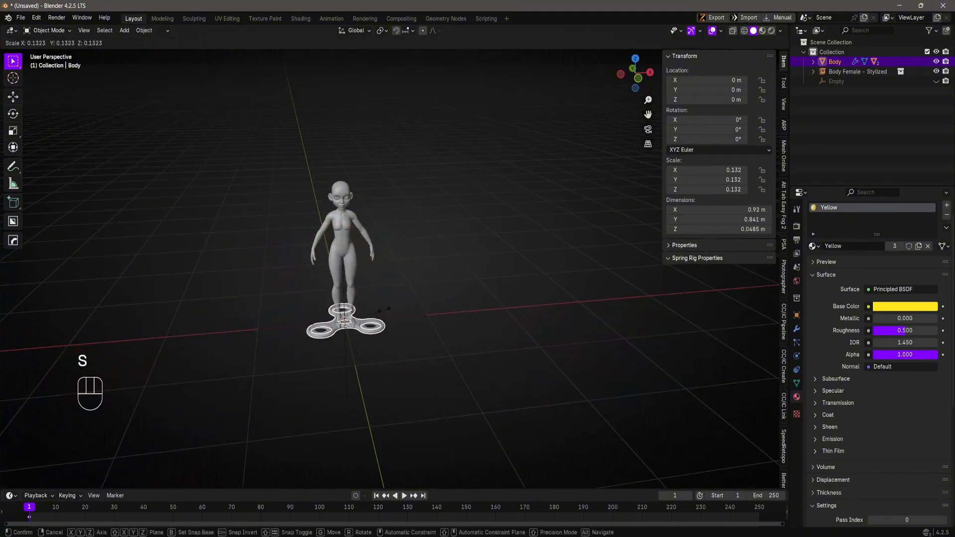
{"action": "right_click", "coordinate": [383, 310]}
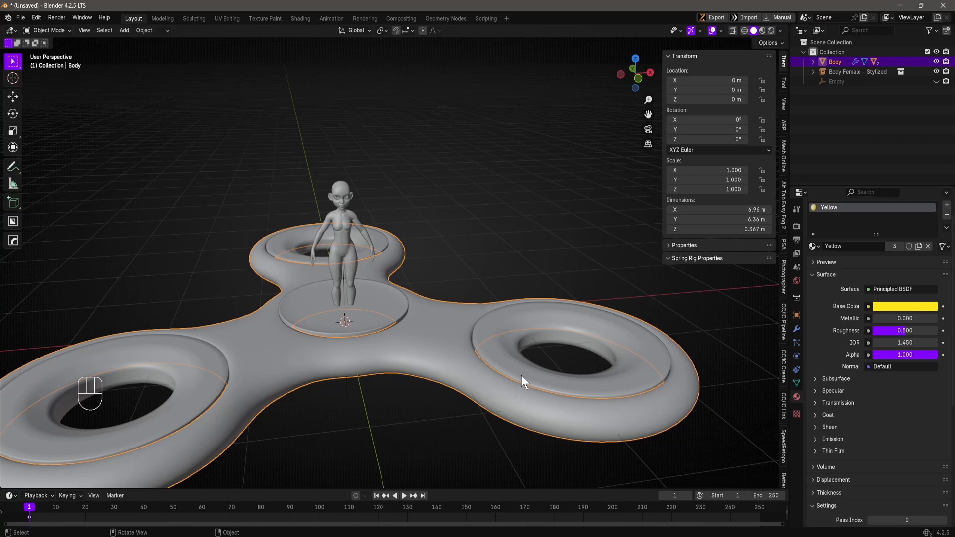
- Open a File Explorer window and move it further across the screen
{"action": "key", "text": "shift"}
{"action": "key", "text": "super+e"}
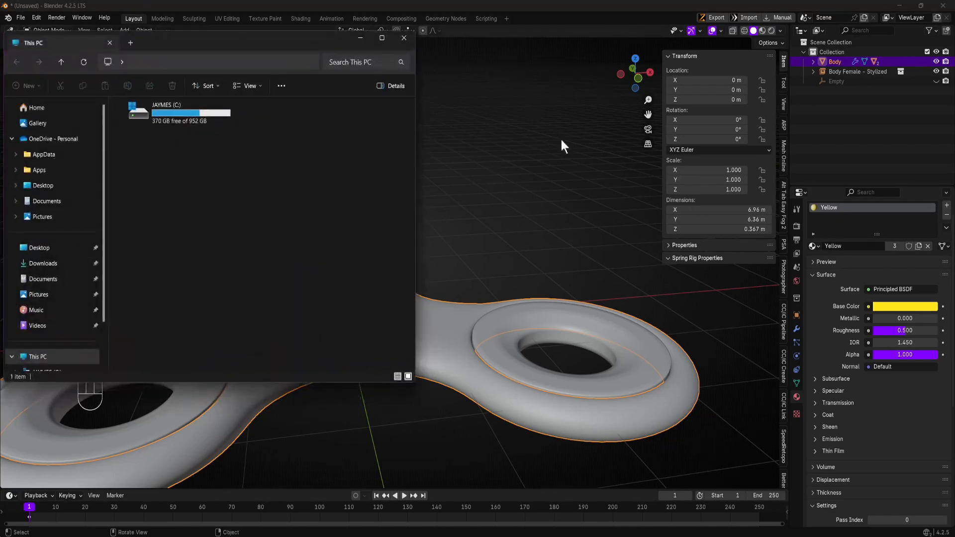
{"action": "left_click_drag", "start_coordinate": [241, 26], "coordinate": [600, 198]}
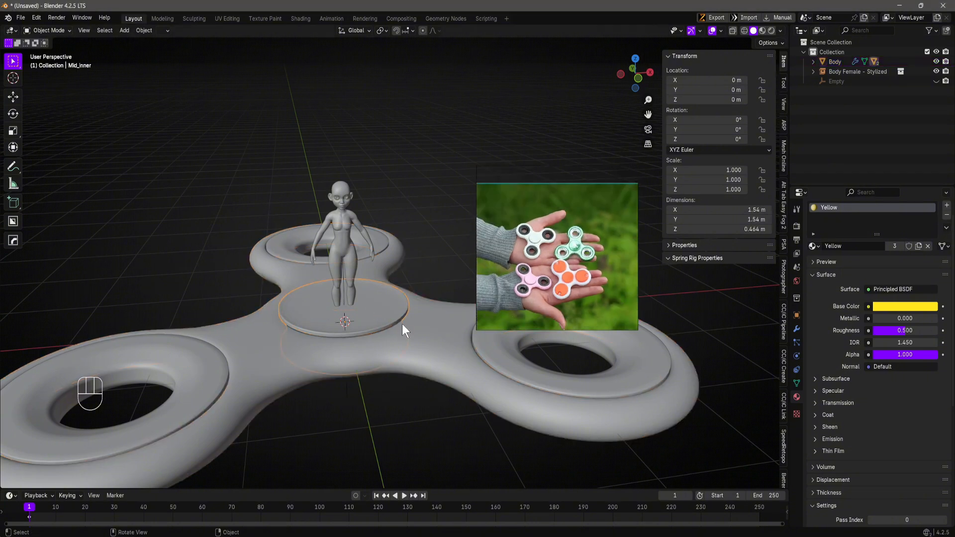
{"action": "scroll", "coordinate": [443, 329], "scroll_direction": "down", "scroll_amount": 2}
{"action": "middle_click_drag", "start_coordinate": [443, 330], "coordinate": [387, 344], "text": "shift"}
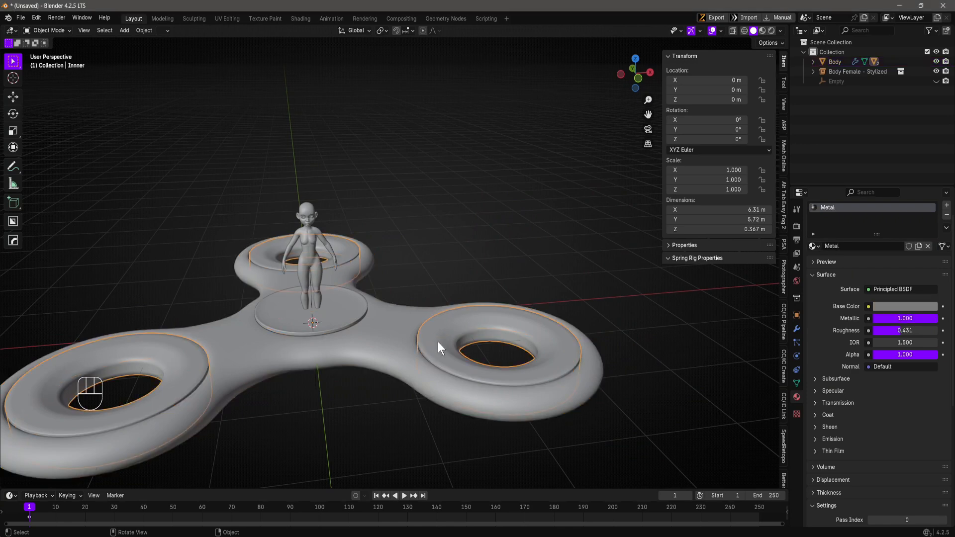
{"action": "key", "text": "g"}
{"action": "right_click", "coordinate": [317, 315]}
{"action": "left_click", "coordinate": [320, 314]}
{"action": "key", "text": "g"}
{"action": "right_click", "coordinate": [349, 280]}
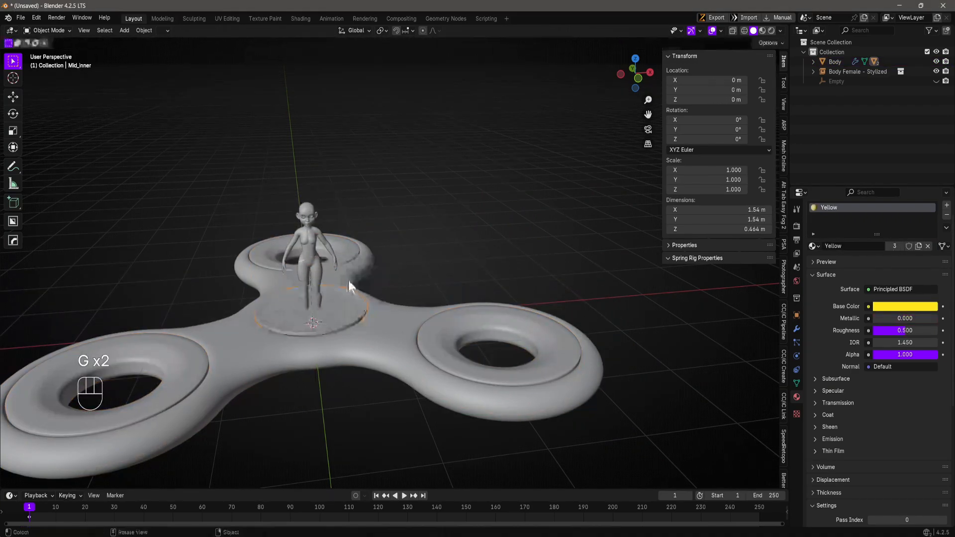
- Select the spinner's Body and scale it down uniformly to about 0.091 at the figure's feet
{"action": "scroll", "coordinate": [387, 326], "scroll_direction": "up", "scroll_amount": 3}
{"action": "left_click", "coordinate": [390, 332]}
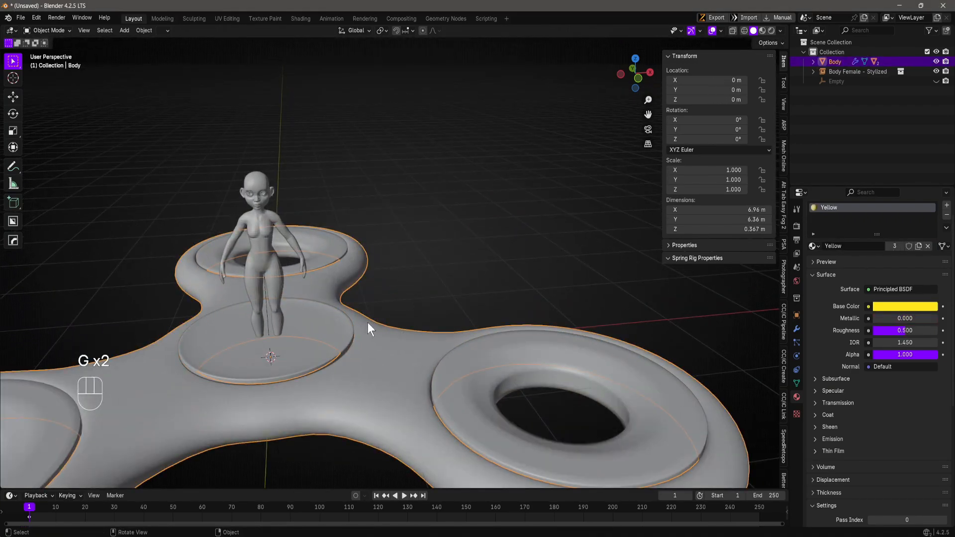
{"action": "key", "text": "s"}
{"action": "left_click", "coordinate": [296, 354]}
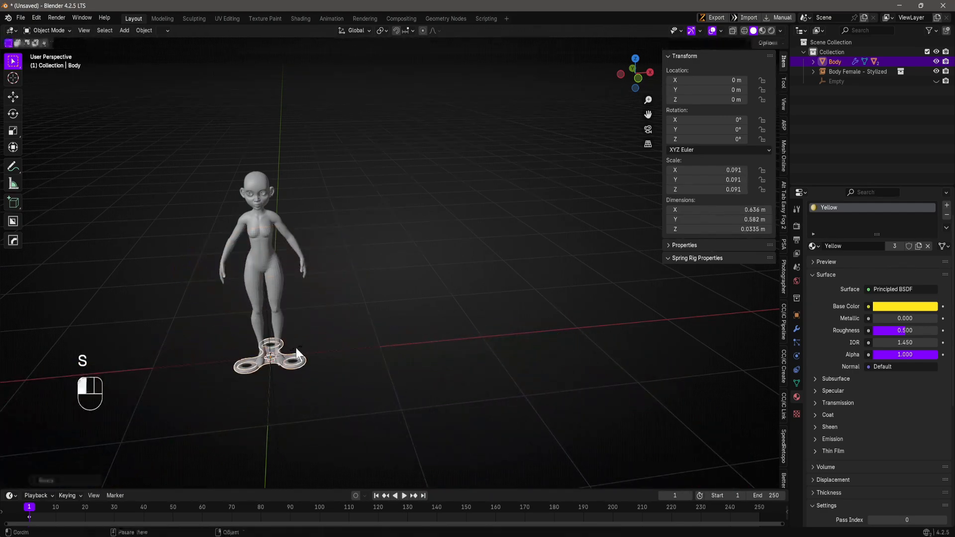
- Scale Body down further in front view to about 0.035, roughly as wide as the figure's two feet
{"action": "key", "text": "KP_1"}
{"action": "middle_click_drag", "start_coordinate": [297, 348], "coordinate": [410, 244], "text": "shift"}
{"action": "scroll", "coordinate": [363, 368], "scroll_direction": "down", "scroll_amount": 3}
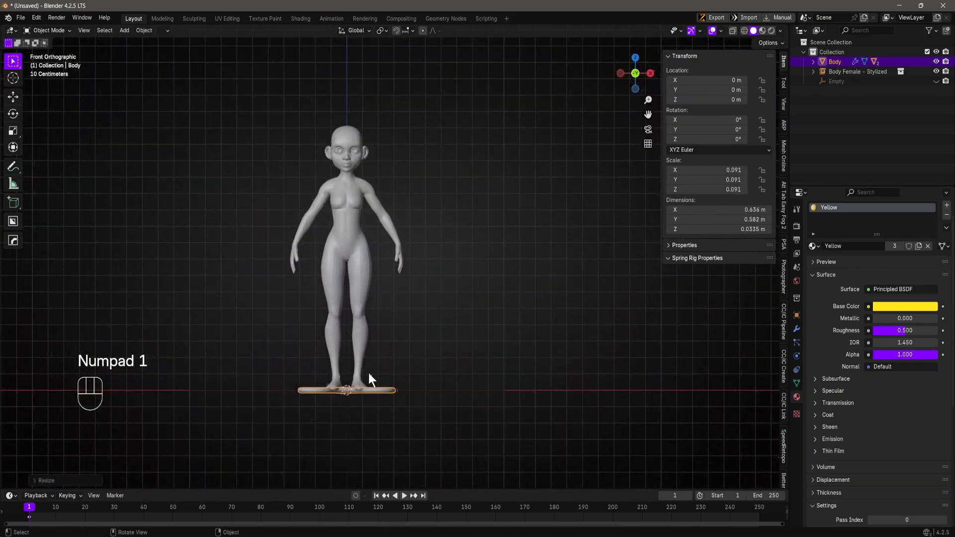
{"action": "key", "text": "s"}
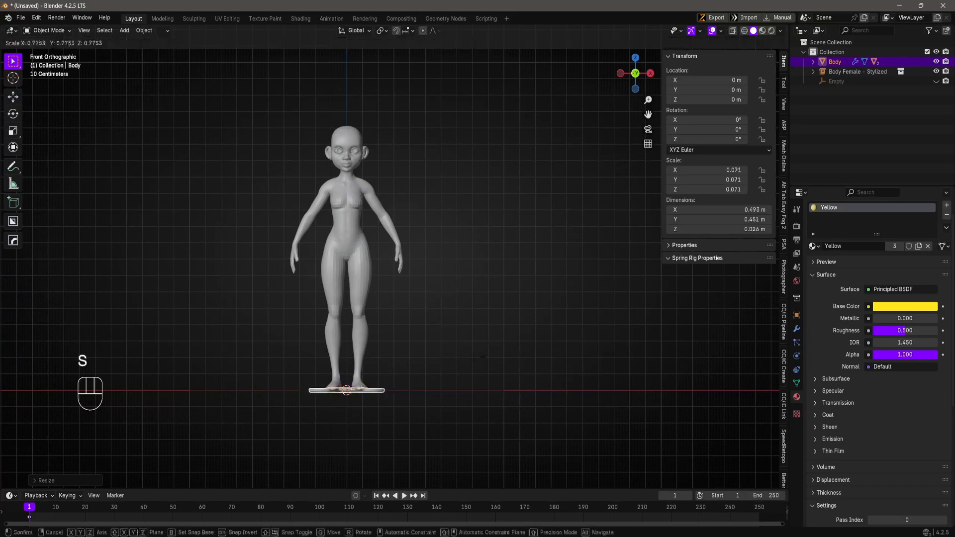
{"action": "left_click", "coordinate": [414, 382]}
- Move Body in front view to the figure's hand, at about X 0.304 m and Z 0.781 m
{"action": "middle_click_drag", "start_coordinate": [414, 383], "coordinate": [403, 366]}
{"action": "key", "text": "KP_1"}
{"action": "key", "text": "g"}
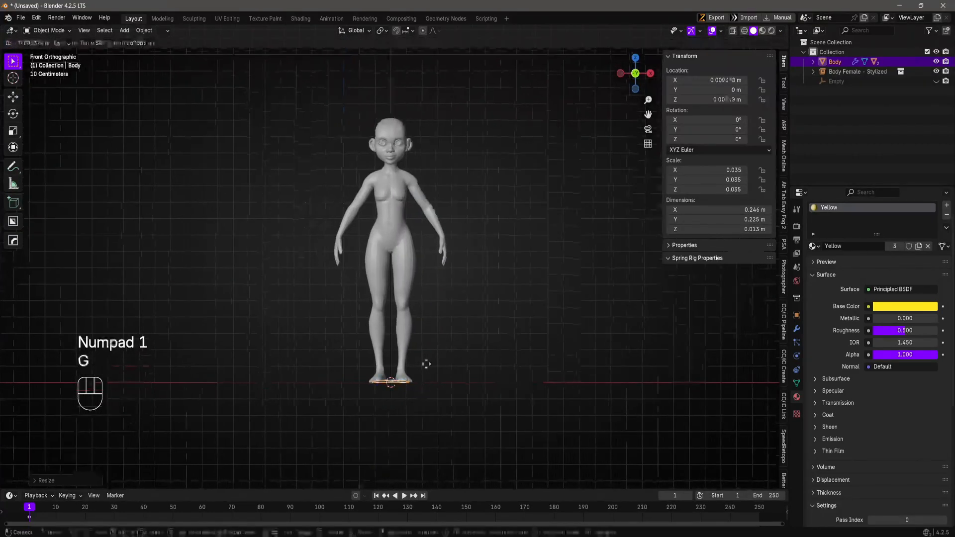
{"action": "left_click", "coordinate": [466, 251]}
{"action": "scroll", "coordinate": [468, 256], "scroll_direction": "up", "scroll_amount": 5}
{"action": "scroll", "coordinate": [470, 261], "scroll_direction": "down", "scroll_amount": 3}
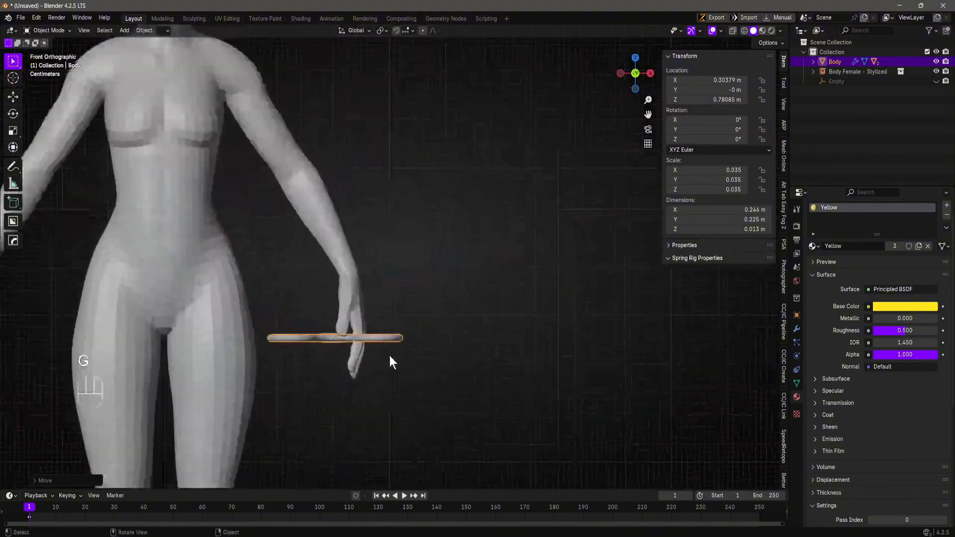
- Scale Body down to about 0.021 so the spinner suits the size of the figure's hand
{"action": "middle_click_drag", "start_coordinate": [389, 357], "coordinate": [280, 237]}
{"action": "key", "text": "KP_Decimal"}
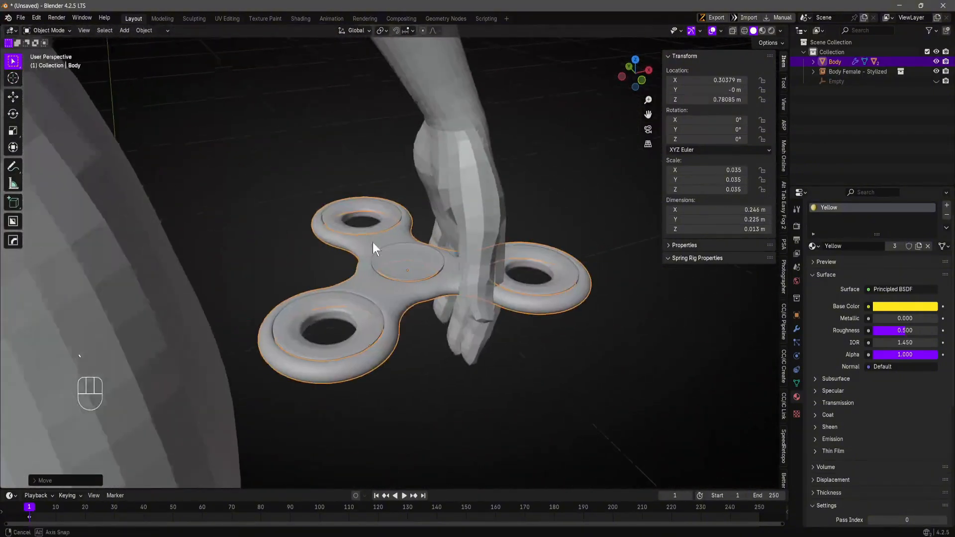
{"action": "middle_click_drag", "start_coordinate": [372, 244], "coordinate": [395, 232]}
{"action": "key", "text": "s"}
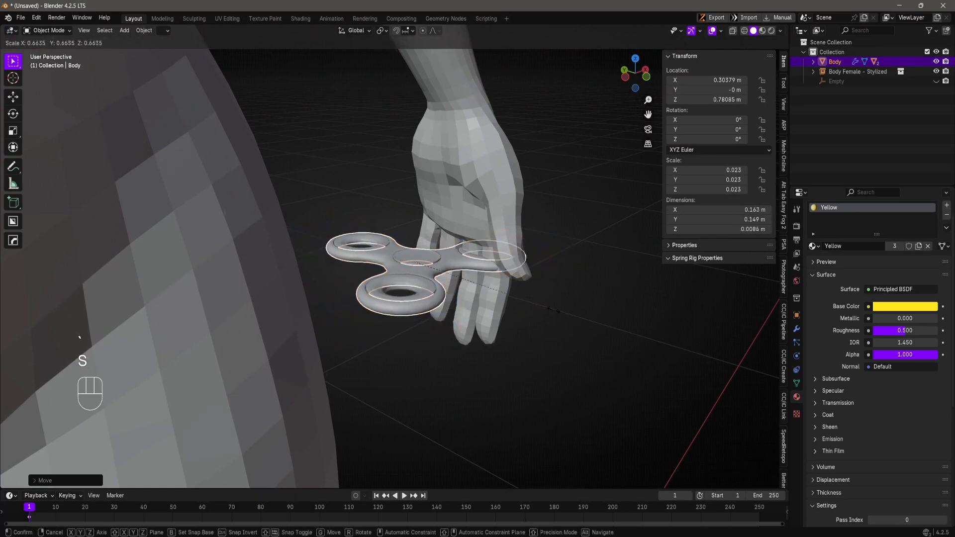
{"action": "left_click", "coordinate": [527, 314]}
- Clear Body's location to return the spinner to the world origin
{"action": "middle_click_drag", "start_coordinate": [528, 314], "coordinate": [437, 311]}
{"action": "key", "text": "alt+g"}
{"action": "scroll", "coordinate": [426, 326], "scroll_direction": "down", "scroll_amount": 12}
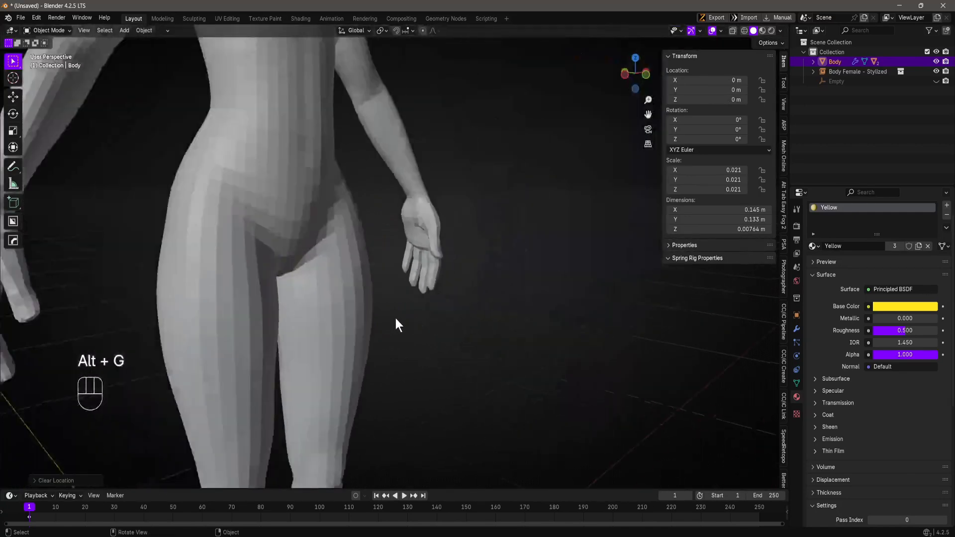
- Delete the Body Female - Stylized figure and select the spinner's Body in a close perspective view
{"action": "left_click", "coordinate": [859, 71]}
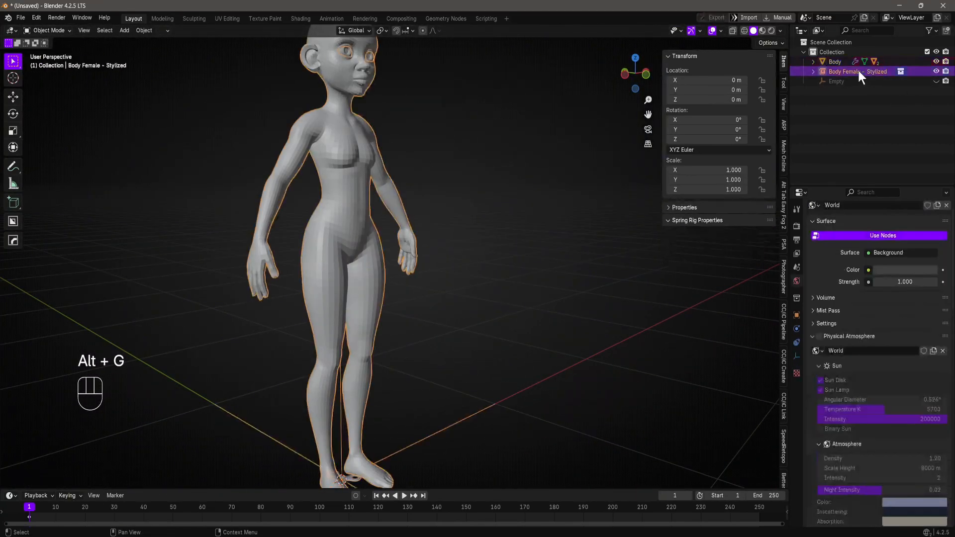
{"action": "key", "text": "Delete"}
{"action": "middle_click_drag", "start_coordinate": [362, 294], "coordinate": [430, 247], "text": "shift"}
{"action": "left_click", "coordinate": [367, 284]}
{"action": "key", "text": "grave"}
{"action": "left_click", "coordinate": [429, 320]}
{"action": "scroll", "coordinate": [367, 284], "scroll_direction": "up", "scroll_amount": 1}
{"action": "left_click", "coordinate": [467, 327]}
{"action": "scroll", "coordinate": [378, 329], "scroll_direction": "down", "scroll_amount": 4}
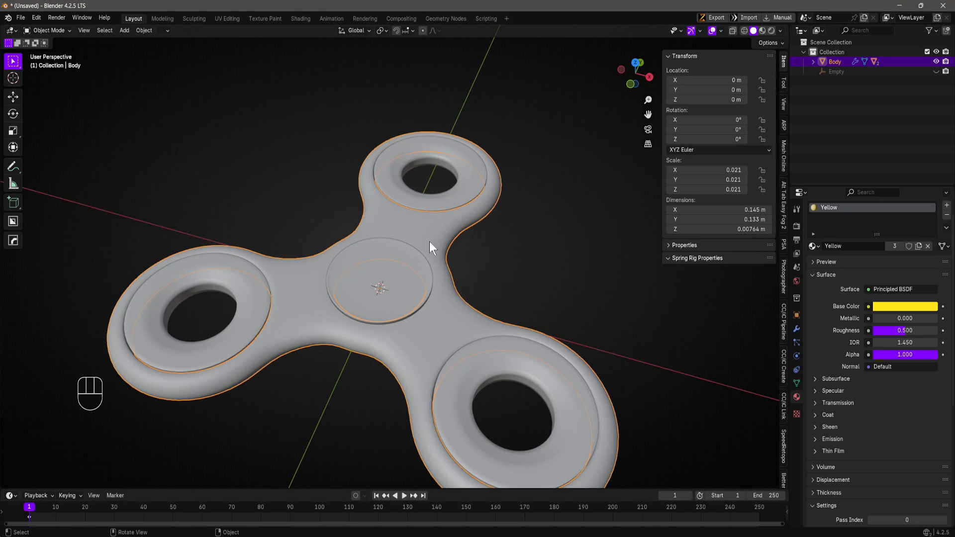
- Apply the scale transform to Body
{"action": "left_click", "coordinate": [141, 30]}
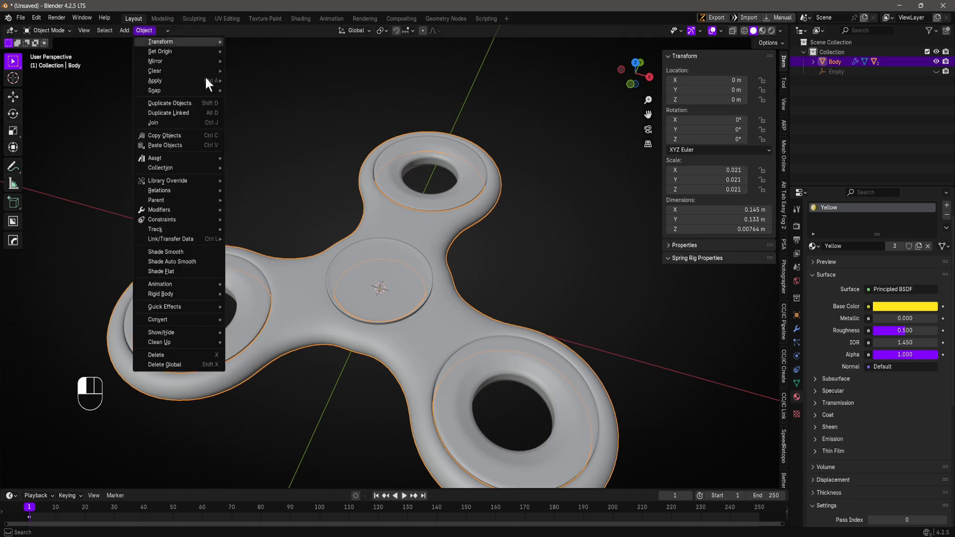
{"action": "left_click", "coordinate": [138, 30]}
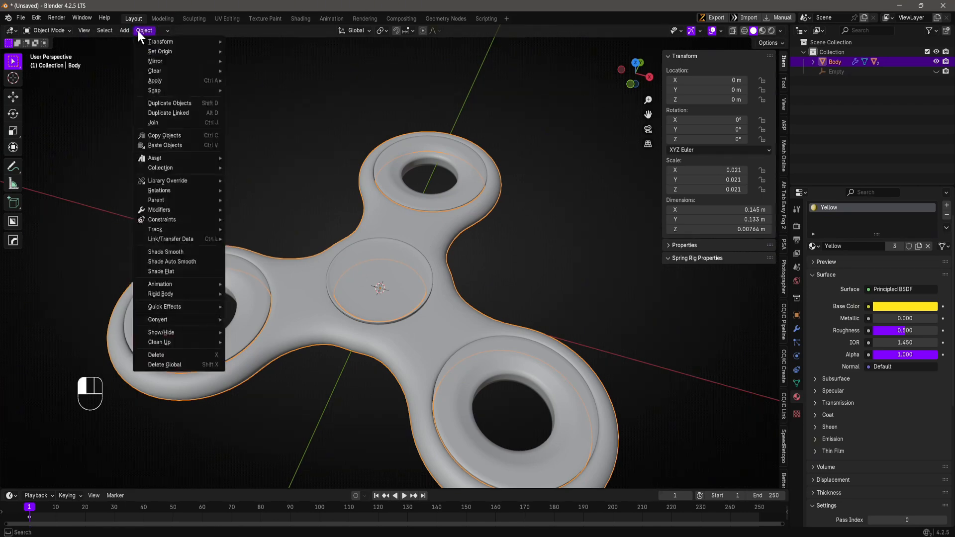
{"action": "mouse_move", "coordinate": [154, 80]}
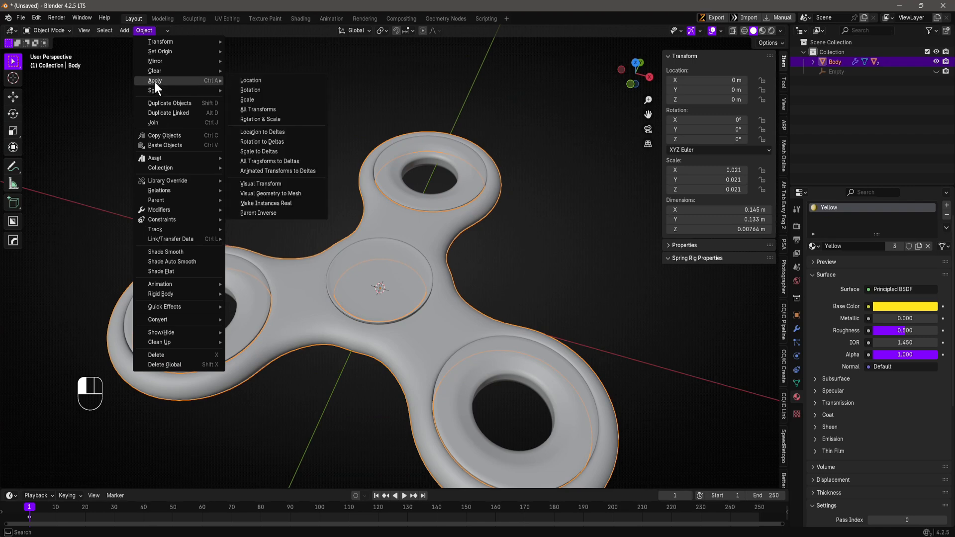
{"action": "left_click", "coordinate": [257, 99]}
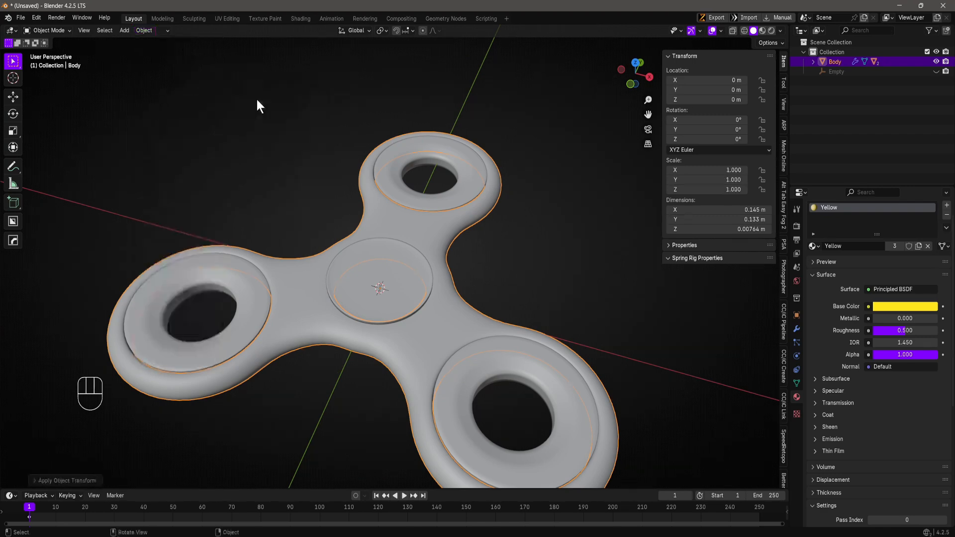
- Select the central cap Mid_Inner together with the lobe rings Innner and apply the scale transform to both
{"action": "left_click", "coordinate": [373, 257]}
{"action": "left_click", "coordinate": [450, 190], "text": "shift"}
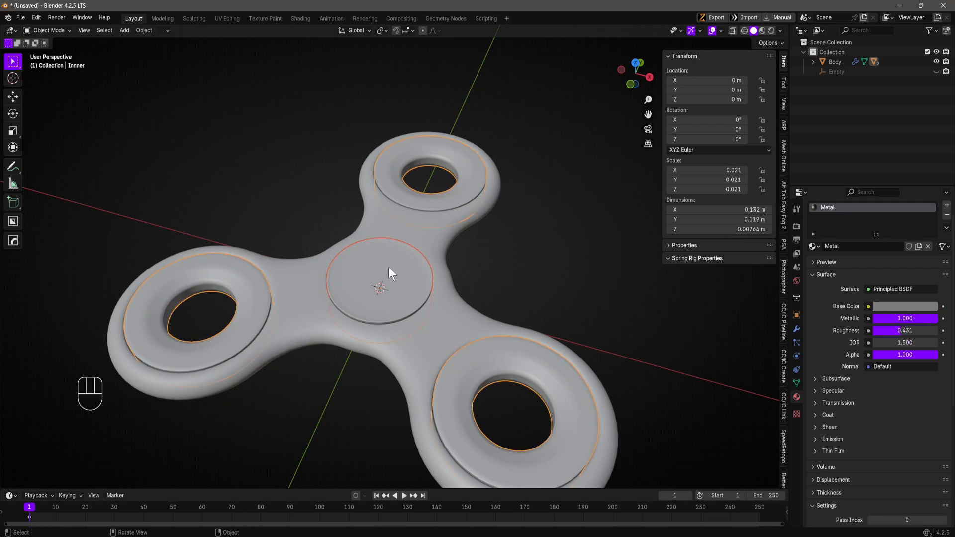
{"action": "left_click", "coordinate": [144, 31]}
{"action": "mouse_move", "coordinate": [171, 81]}
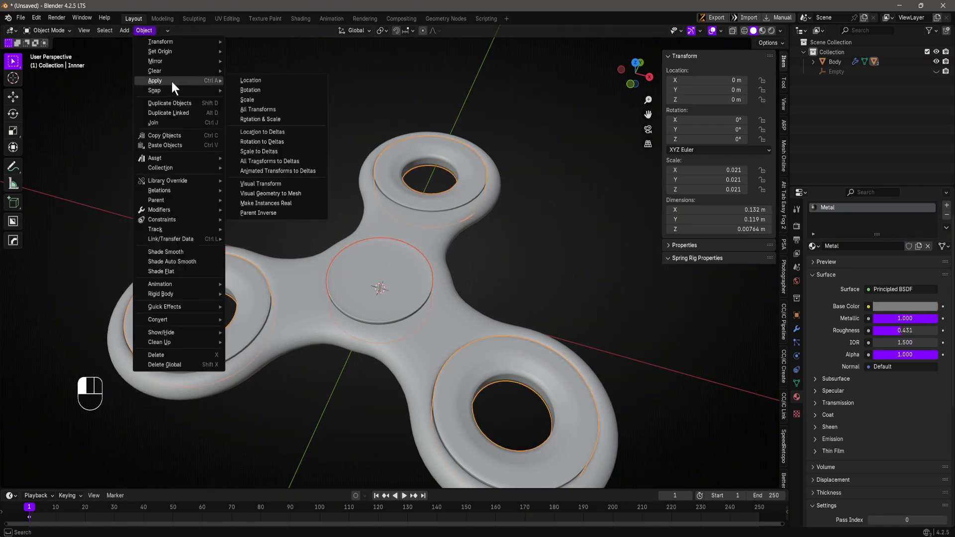
{"action": "left_click", "coordinate": [249, 99]}
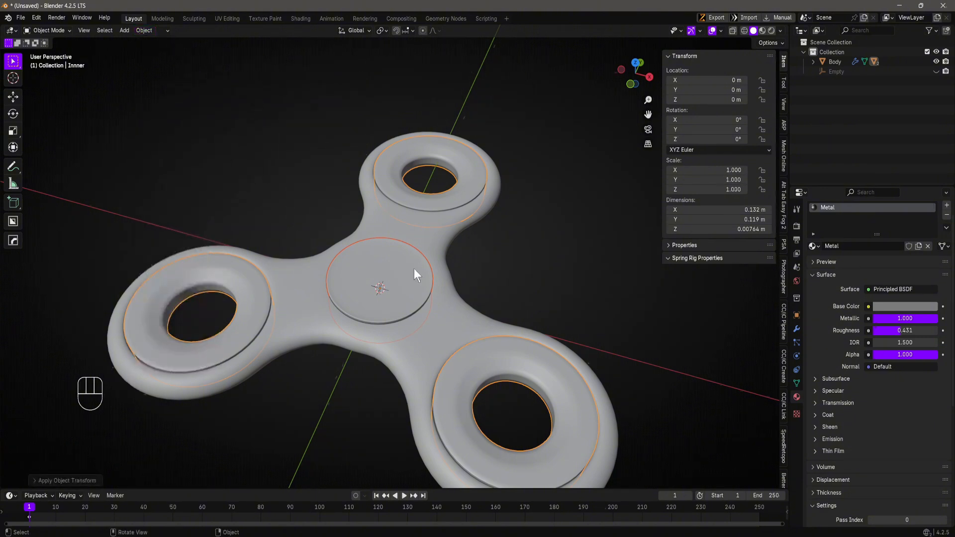
{"action": "mouse_move", "coordinate": [414, 269]}
{"action": "middle_mouse_down"}
{"action": "mouse_move", "coordinate": [368, 273]}
{"action": "mouse_move", "coordinate": [408, 245]}
{"action": "mouse_move", "coordinate": [425, 261]}
{"action": "middle_mouse_up"}
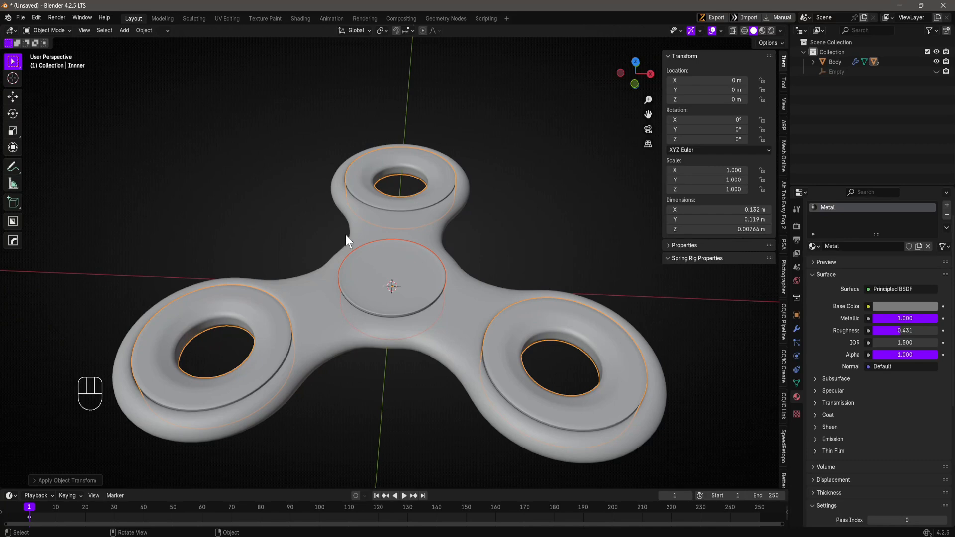
- Reselect the central cap and the lobe rings and apply their scale transform once more
{"action": "left_click", "coordinate": [392, 271]}
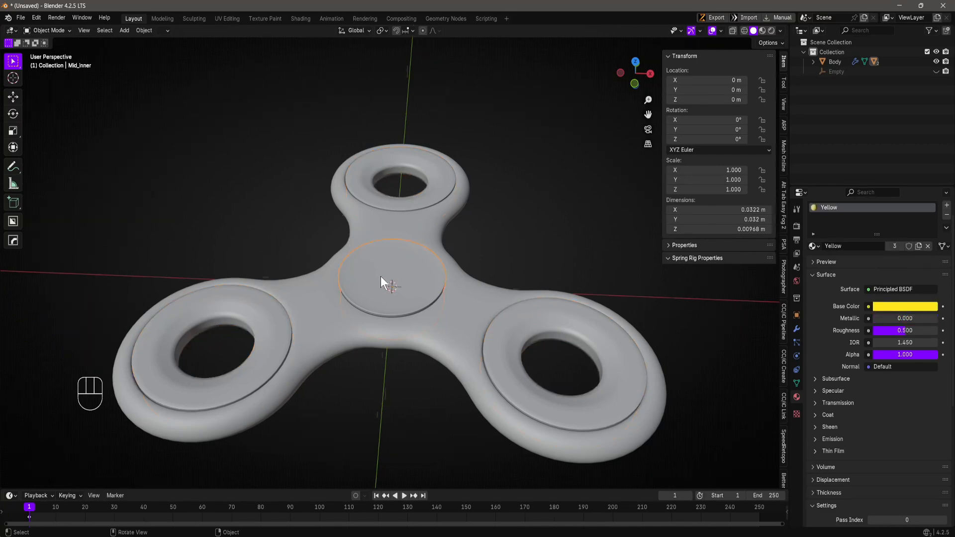
{"action": "key", "text": "g"}
{"action": "right_click", "coordinate": [401, 239]}
{"action": "left_click", "coordinate": [419, 196], "text": "shift"}
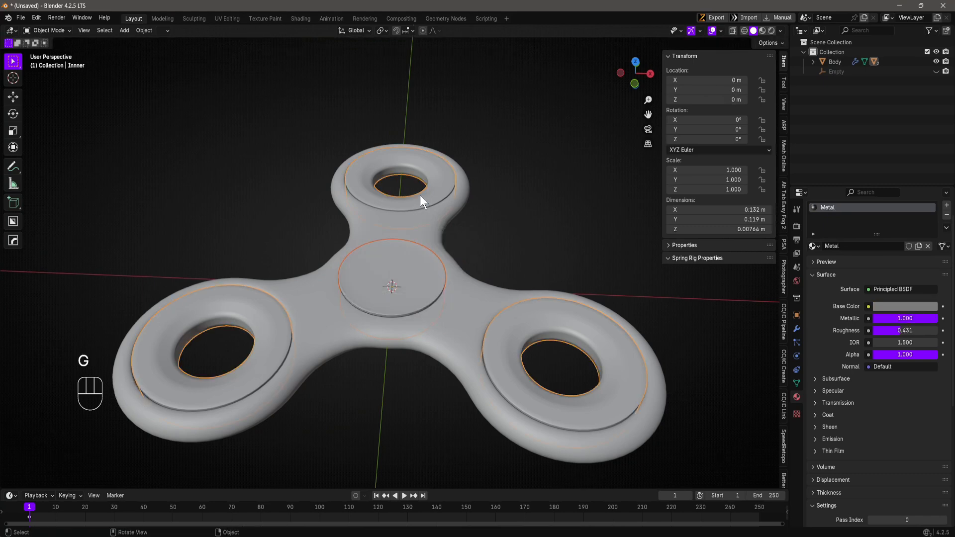
{"action": "key", "text": "g"}
{"action": "right_click", "coordinate": [328, 125]}
{"action": "left_click", "coordinate": [144, 30]}
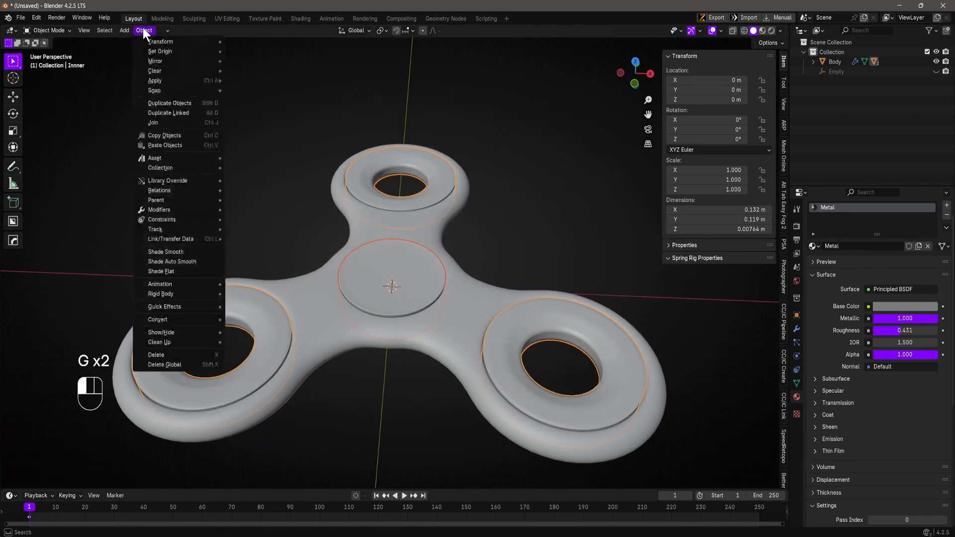
{"action": "mouse_move", "coordinate": [167, 80]}
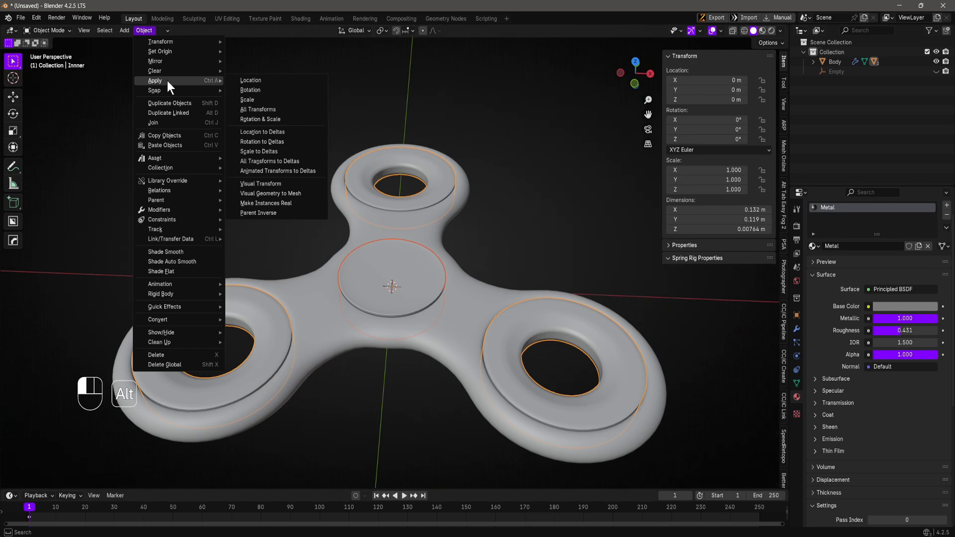
{"action": "left_click", "coordinate": [248, 99]}
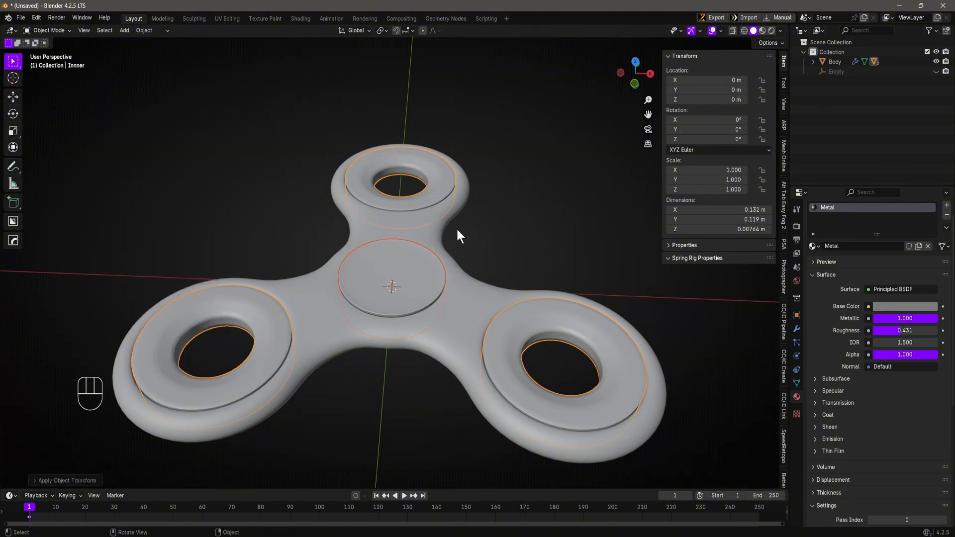
- Switch the viewport to Material Preview shading and inspect the coloured spinner from several angles and distances
{"action": "left_click", "coordinate": [762, 31]}
{"action": "scroll", "coordinate": [427, 280], "scroll_direction": "down", "scroll_amount": 4}
{"action": "mouse_move", "coordinate": [427, 280]}
{"action": "middle_mouse_down"}
{"action": "mouse_move", "coordinate": [370, 264]}
{"action": "mouse_move", "coordinate": [464, 290]}
{"action": "mouse_move", "coordinate": [395, 261]}
{"action": "mouse_move", "coordinate": [503, 288]}
{"action": "mouse_move", "coordinate": [550, 265]}
{"action": "mouse_move", "coordinate": [503, 241]}
{"action": "mouse_move", "coordinate": [495, 219]}
{"action": "mouse_move", "coordinate": [512, 249]}
{"action": "mouse_move", "coordinate": [492, 287]}
{"action": "middle_mouse_up"}
{"action": "scroll", "coordinate": [513, 256], "scroll_direction": "up", "scroll_amount": 4}
{"action": "scroll", "coordinate": [512, 255], "scroll_direction": "down", "scroll_amount": 5}
{"action": "scroll", "coordinate": [485, 291], "scroll_direction": "up", "scroll_amount": 3}
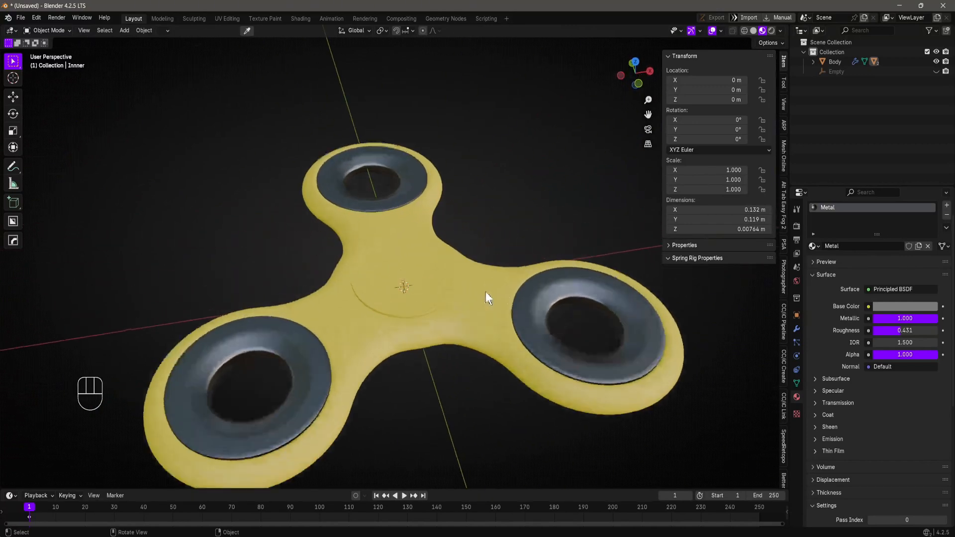
{"action": "scroll", "coordinate": [507, 260], "scroll_direction": "down", "scroll_amount": 3}
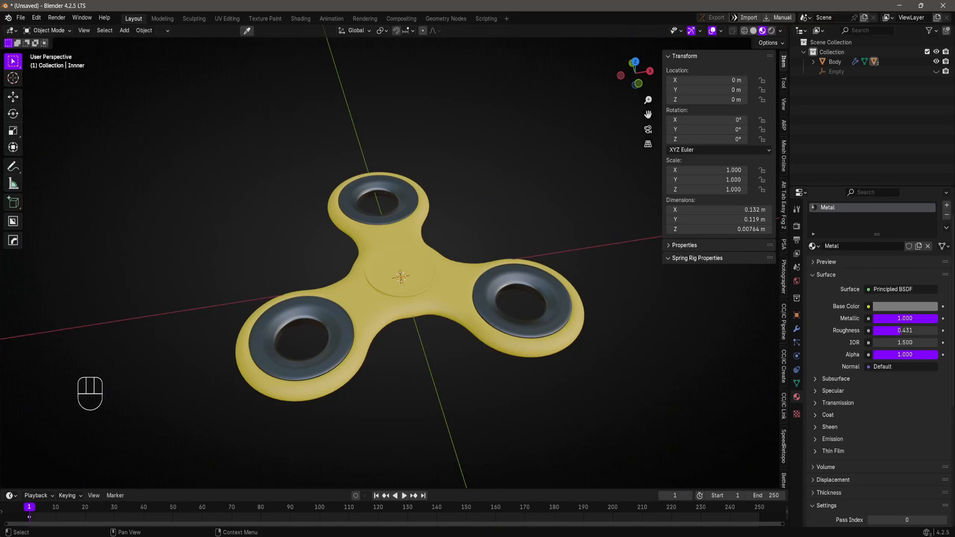
{"action": "middle_click_drag", "start_coordinate": [519, 345], "coordinate": [381, 336]}
{"action": "scroll", "coordinate": [371, 328], "scroll_direction": "up", "scroll_amount": 2}
{"action": "scroll", "coordinate": [411, 312], "scroll_direction": "down", "scroll_amount": 5}
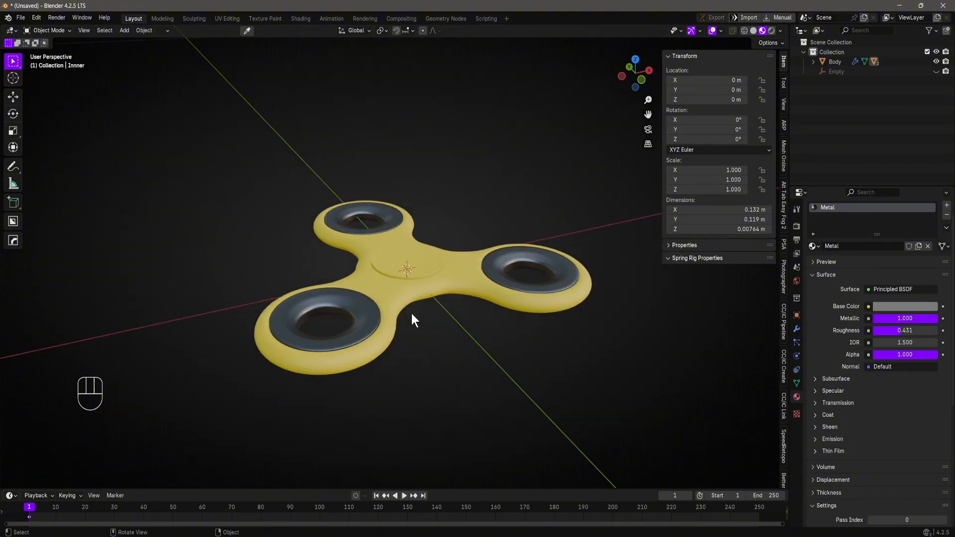